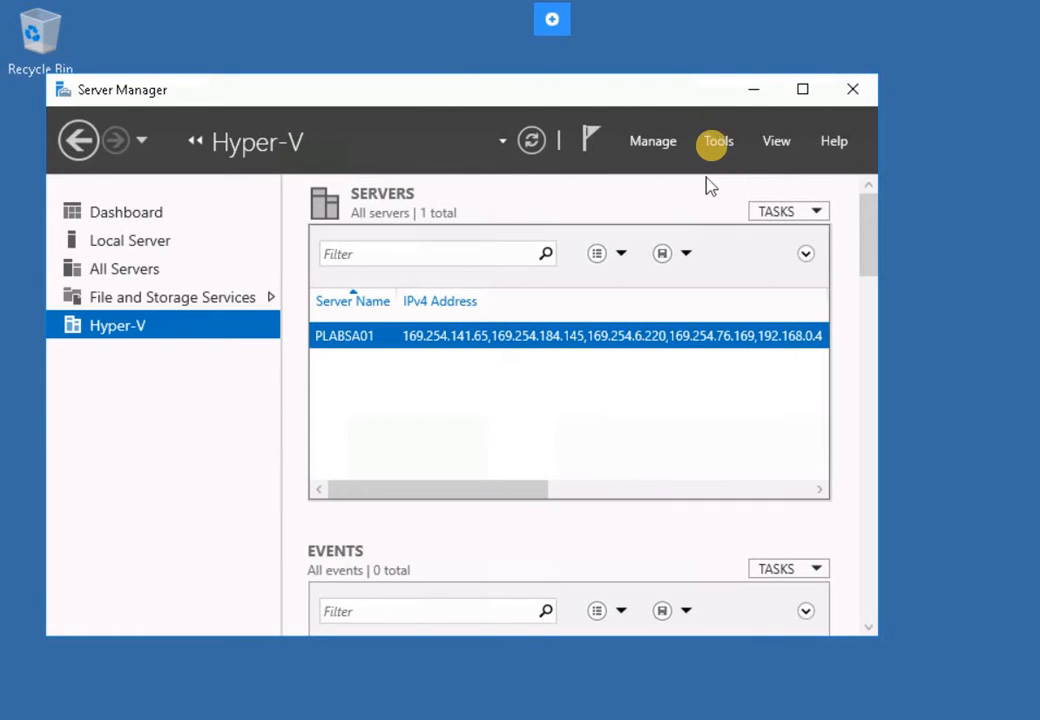
- Launch Windows PowerShell from Server Manager's Tools menu
left_click(714, 136)
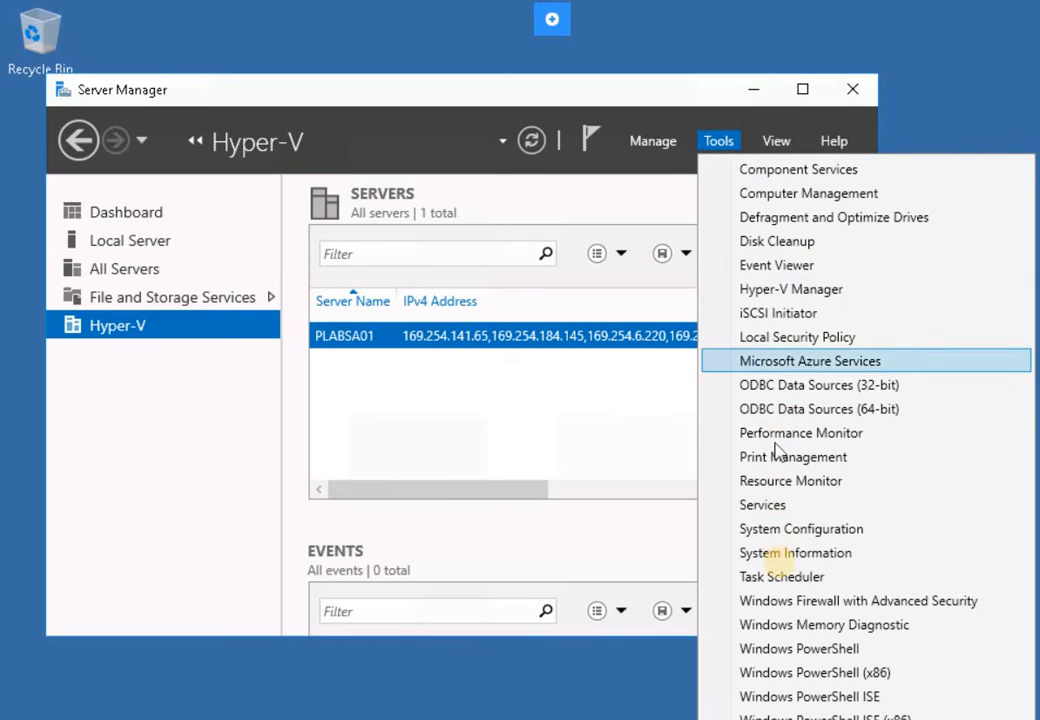
left_click(790, 649)
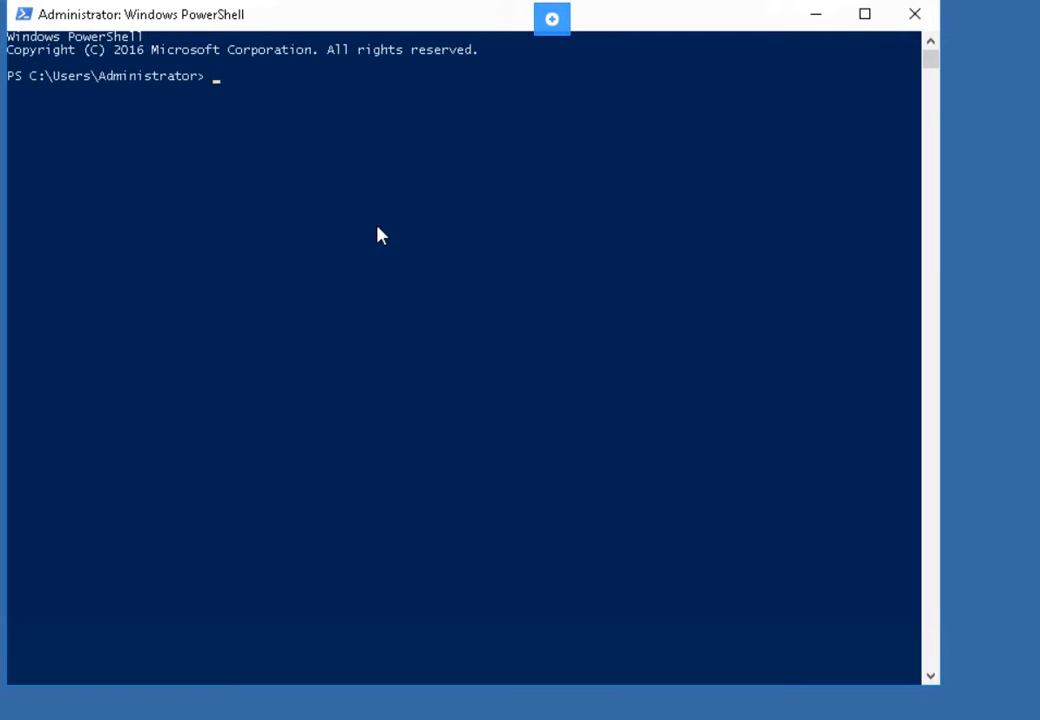
- Run Add-WindowsFeature NPAS -IncludeManagementTools to install Network Policy and Access Services
left_click(376, 233)
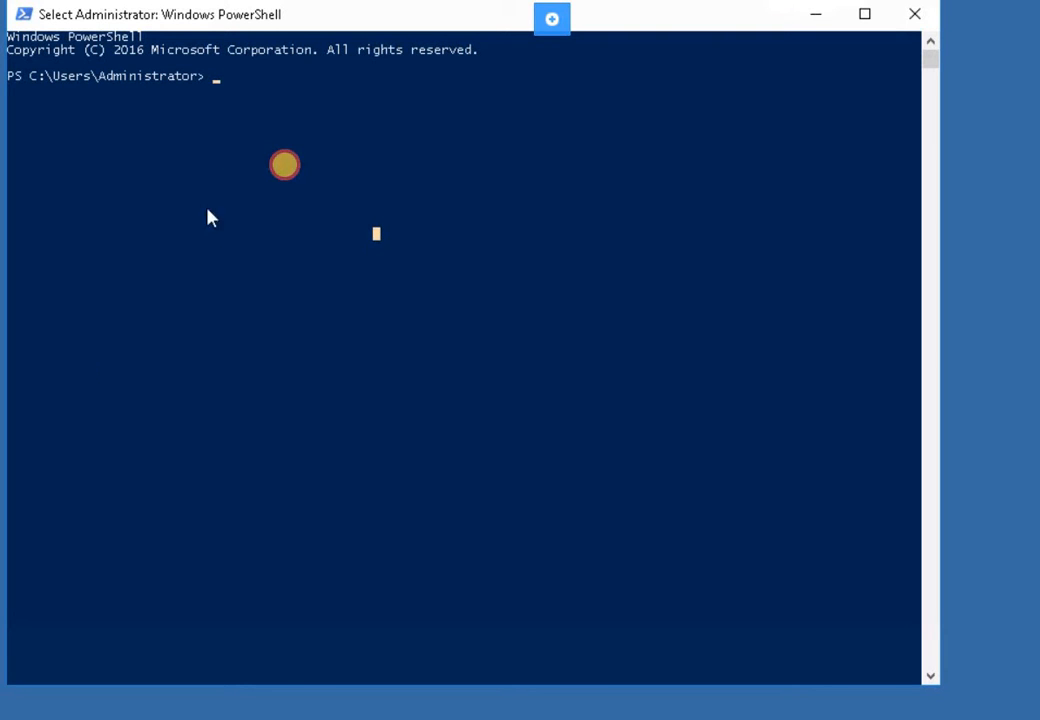
left_click(285, 167)
key("Escape")
type("Add")
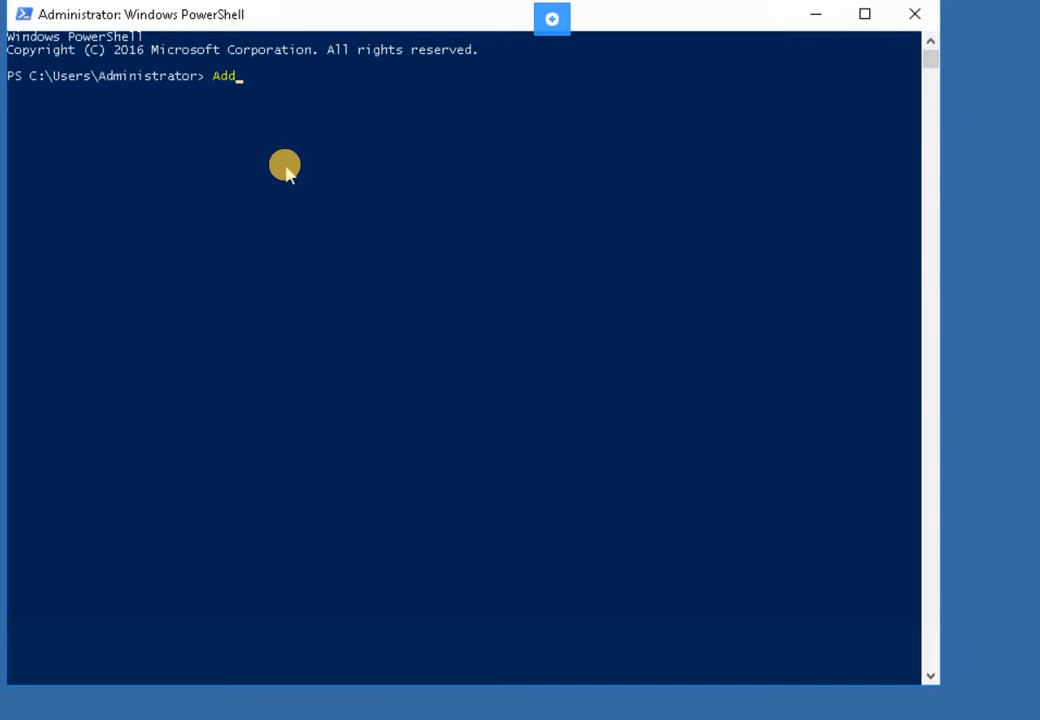
type("-Windws")
key("BackSpace")
key("BackSpace")
type("owsFeature NPAS -IncludeManagementTools")
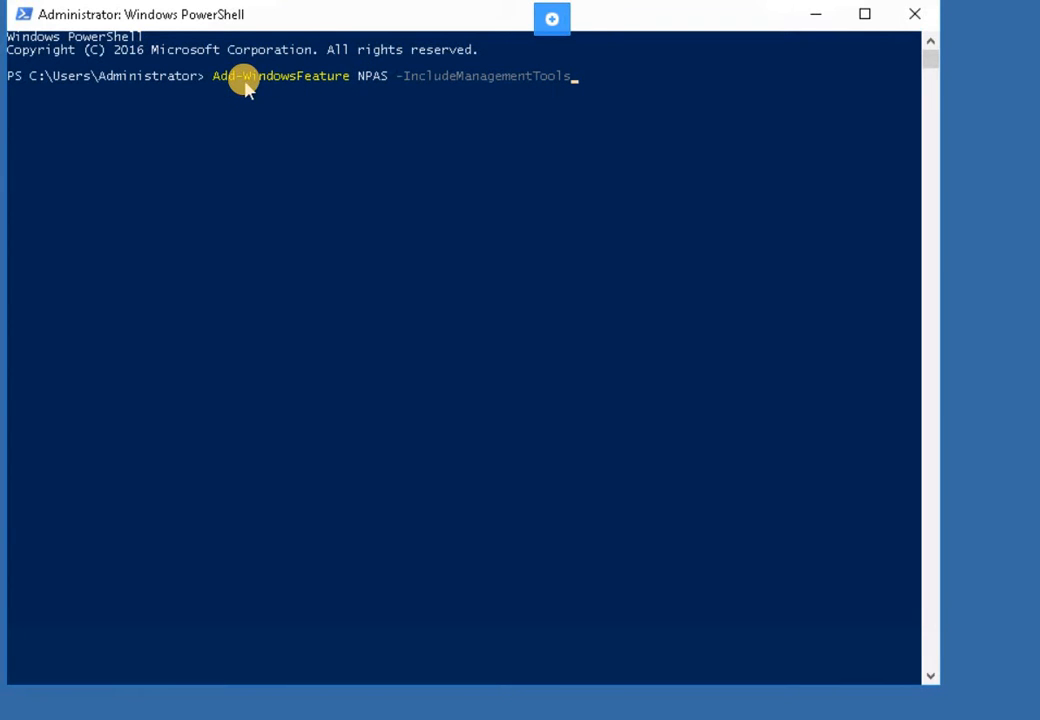
left_click(600, 80)
left_click(601, 82)
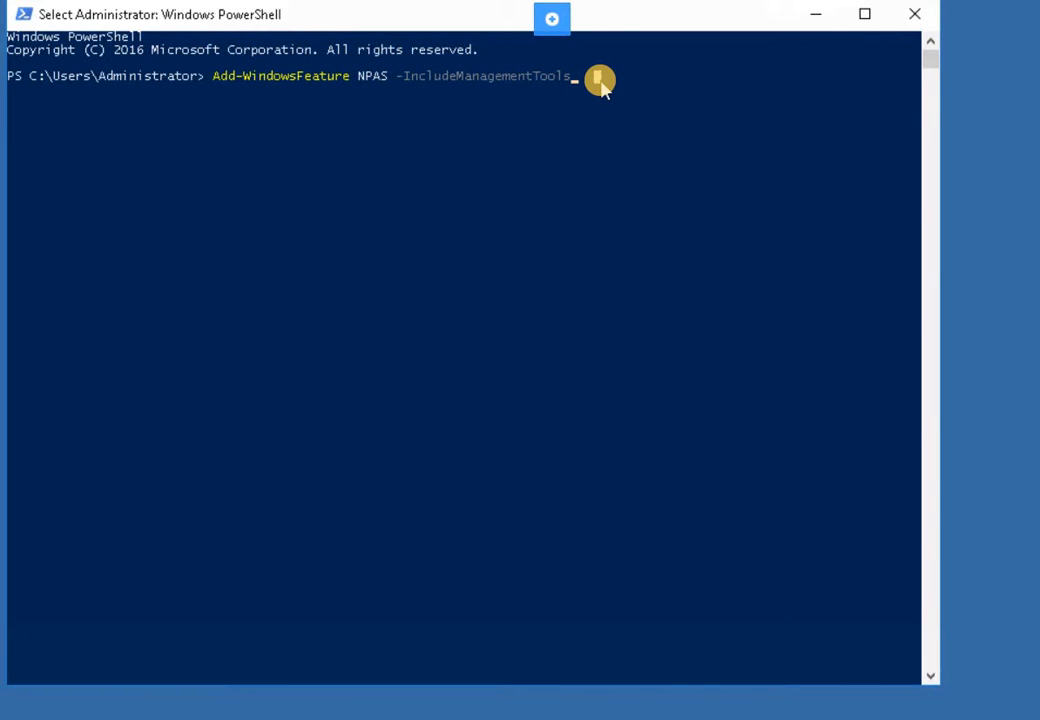
key("Left")
key("Return")
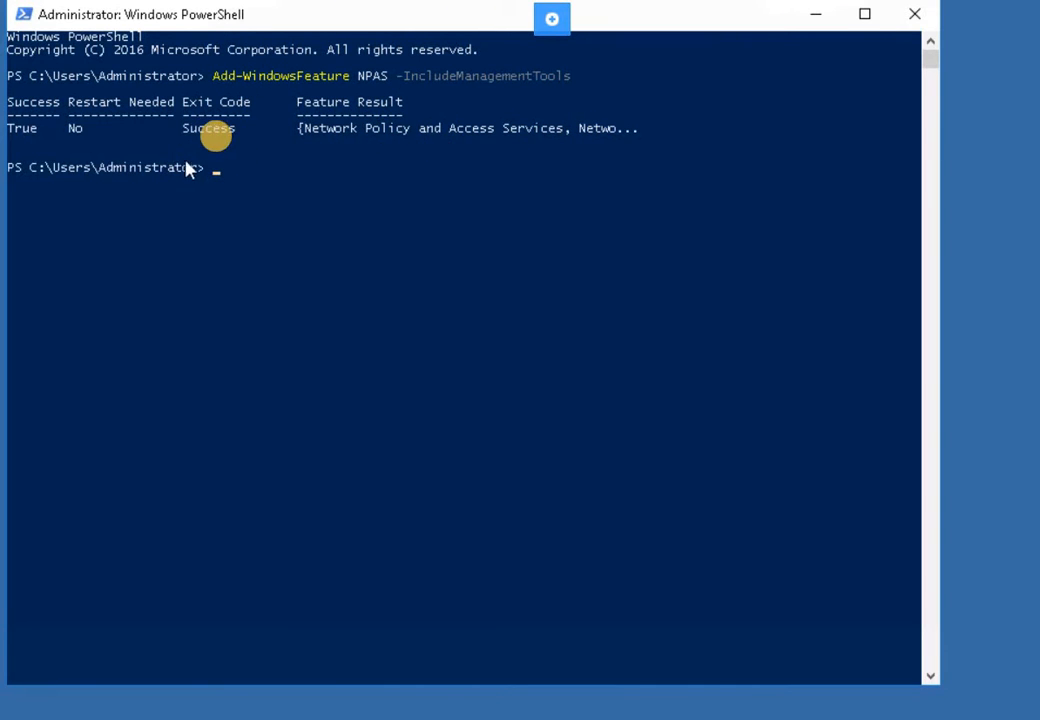
- Bring Server Manager's Hyper-V page back in front of the PowerShell console
left_click(262, 170)
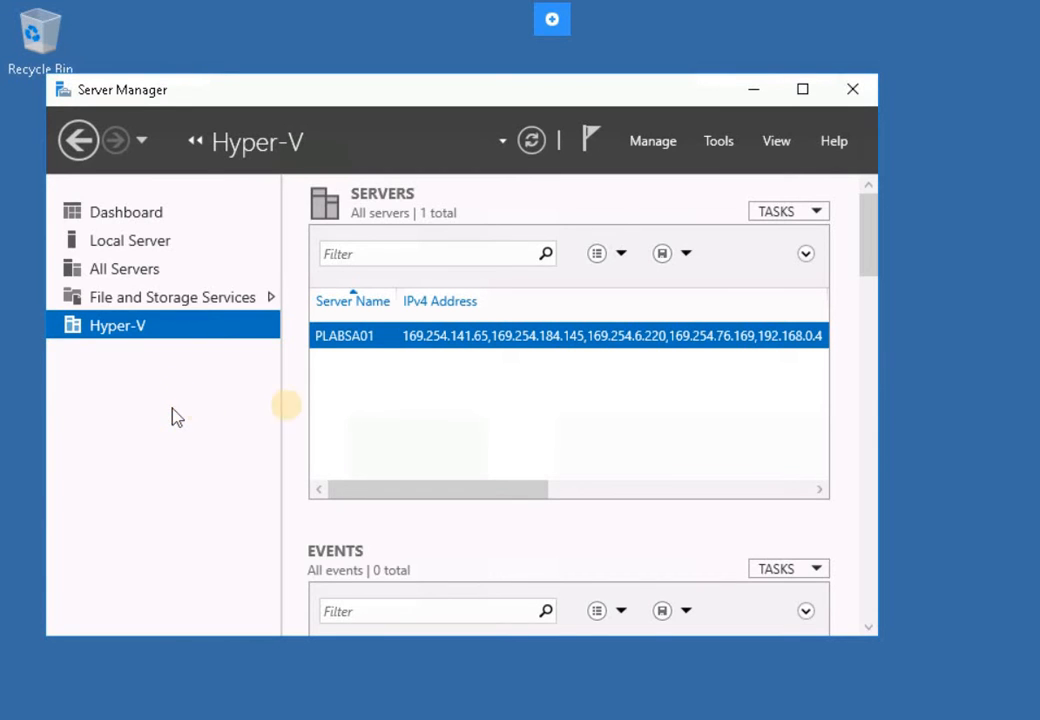
- Launch the Network Policy Server console from Server Manager's Tools menu
left_click(755, 112)
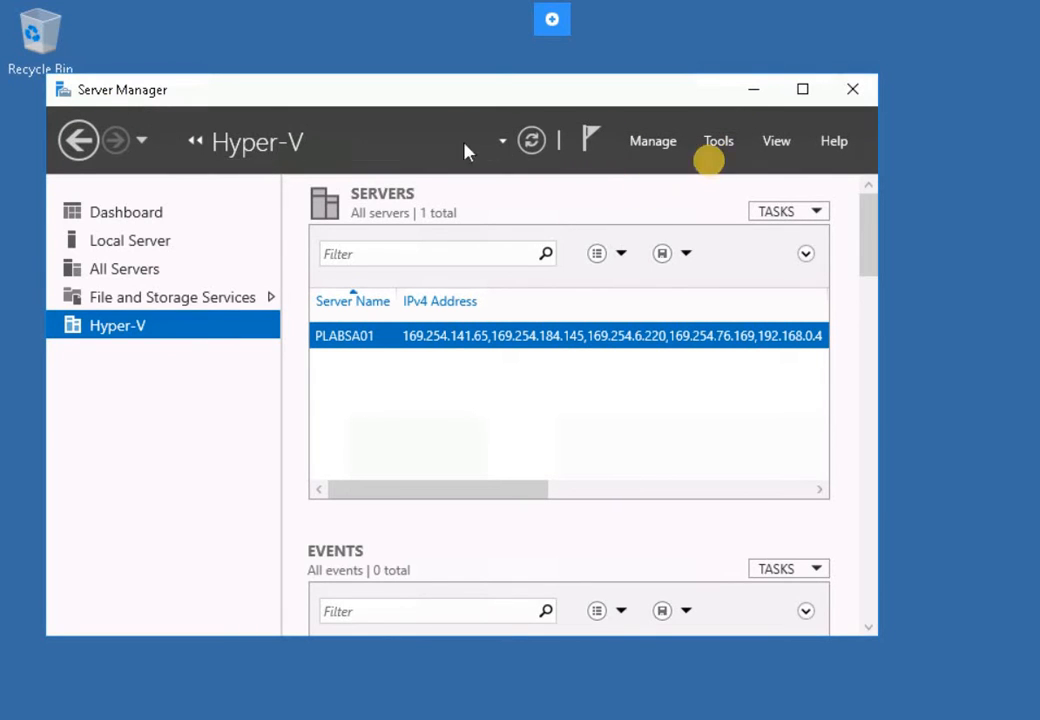
left_click(719, 140)
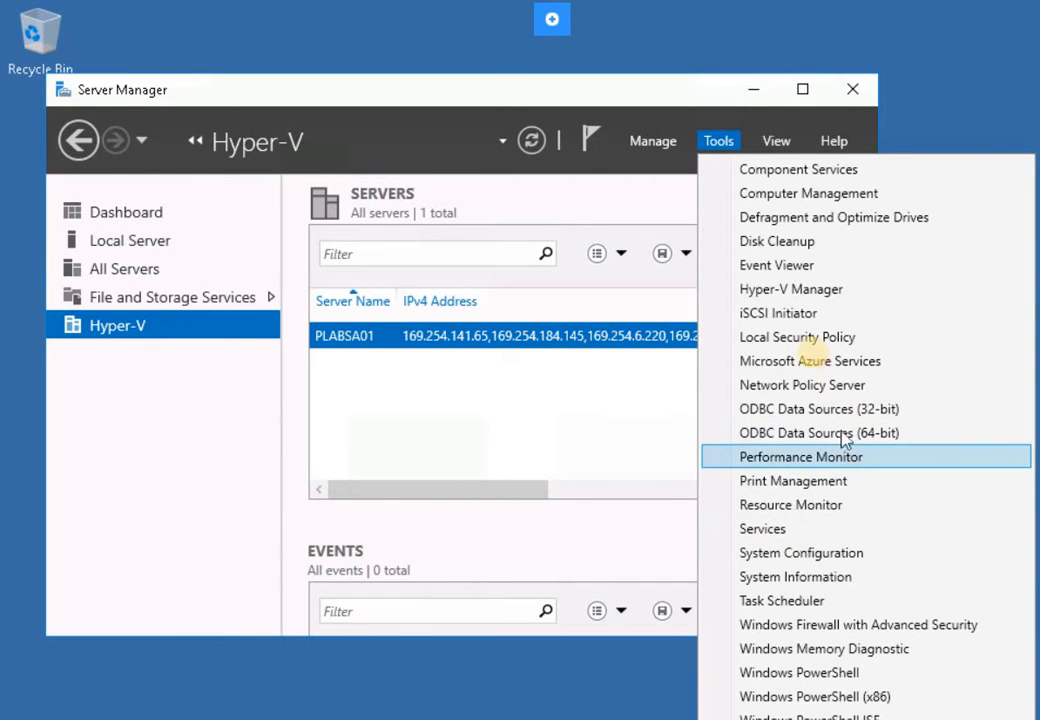
left_click(812, 386)
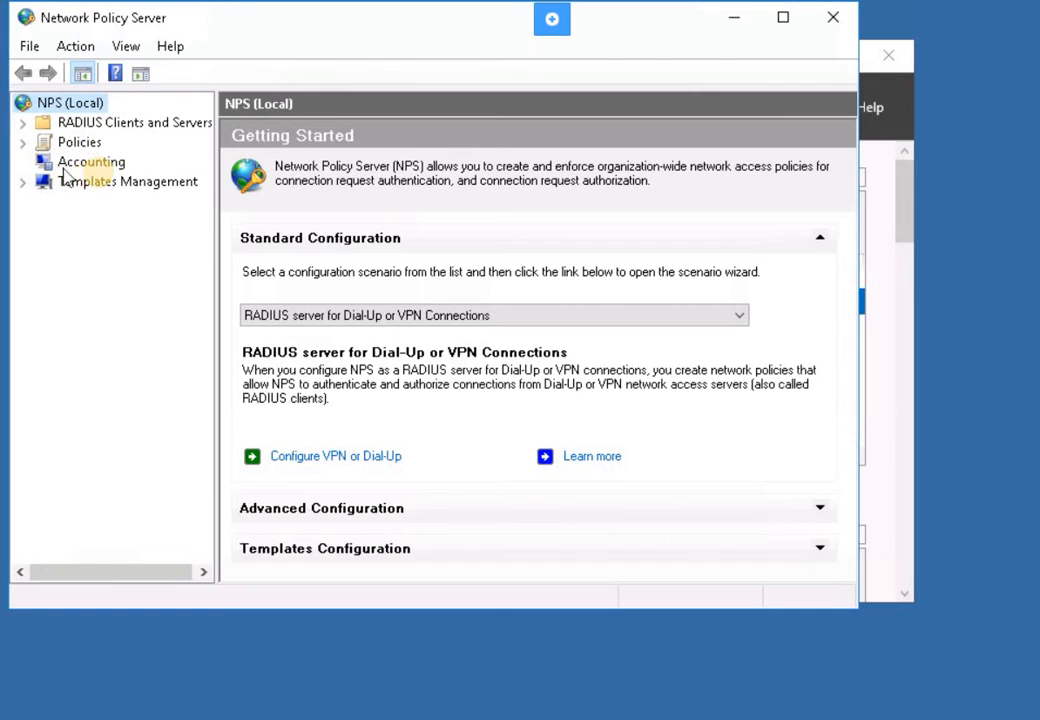
- Start a new RADIUS client under RADIUS Clients and Servers
double_click(90, 122)
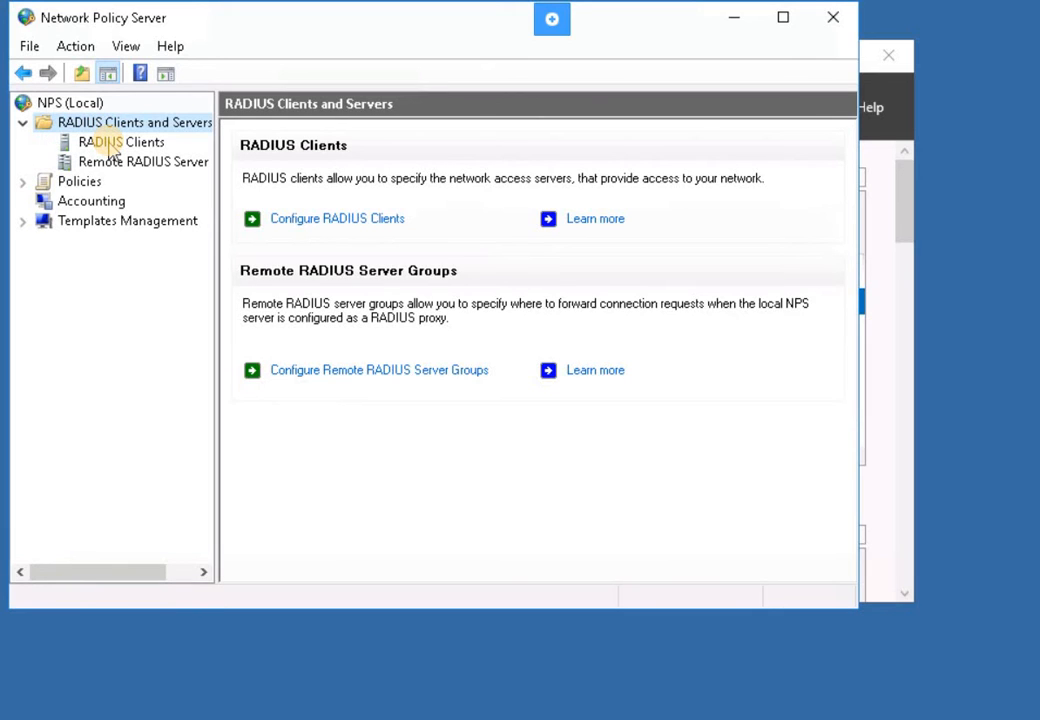
left_click(112, 143)
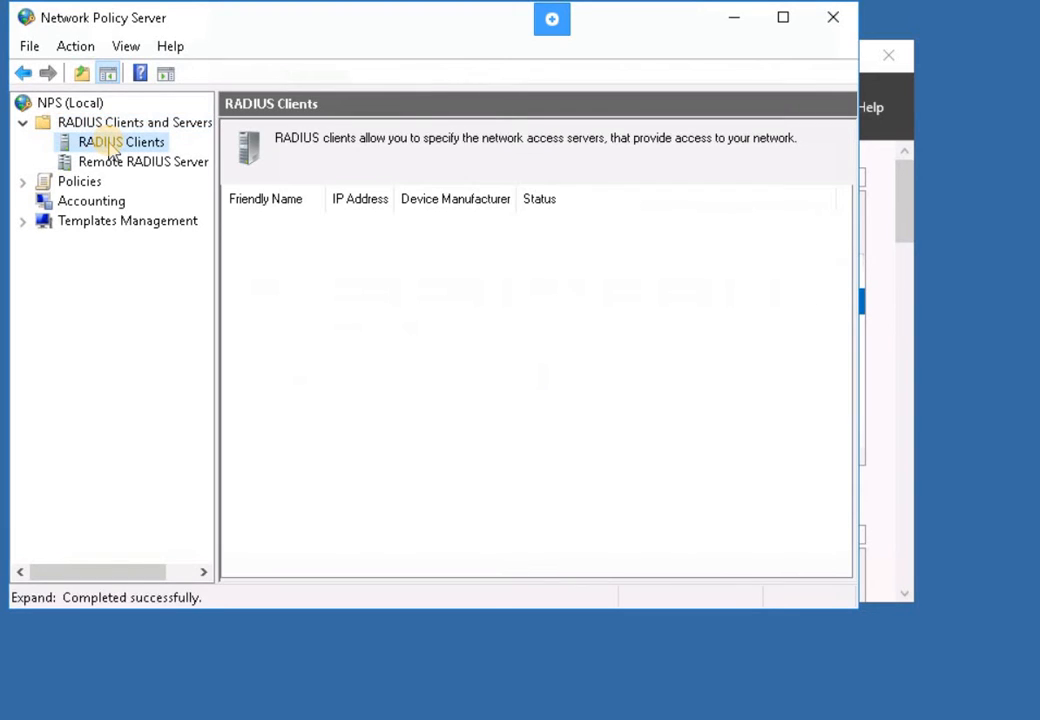
right_click(112, 145)
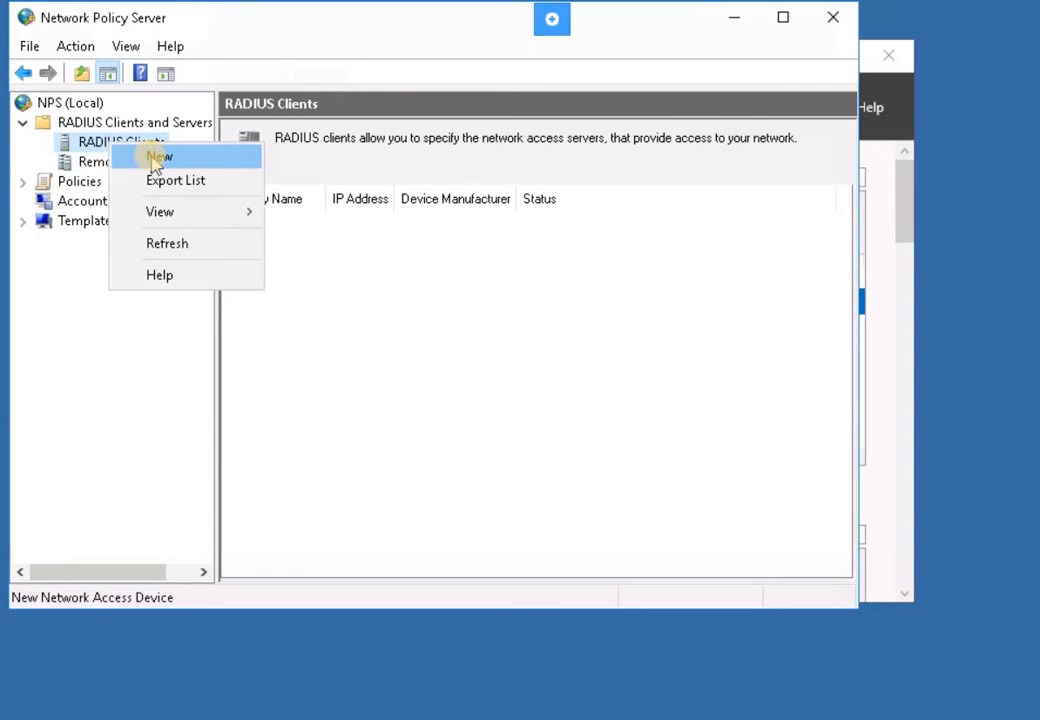
left_click(155, 160)
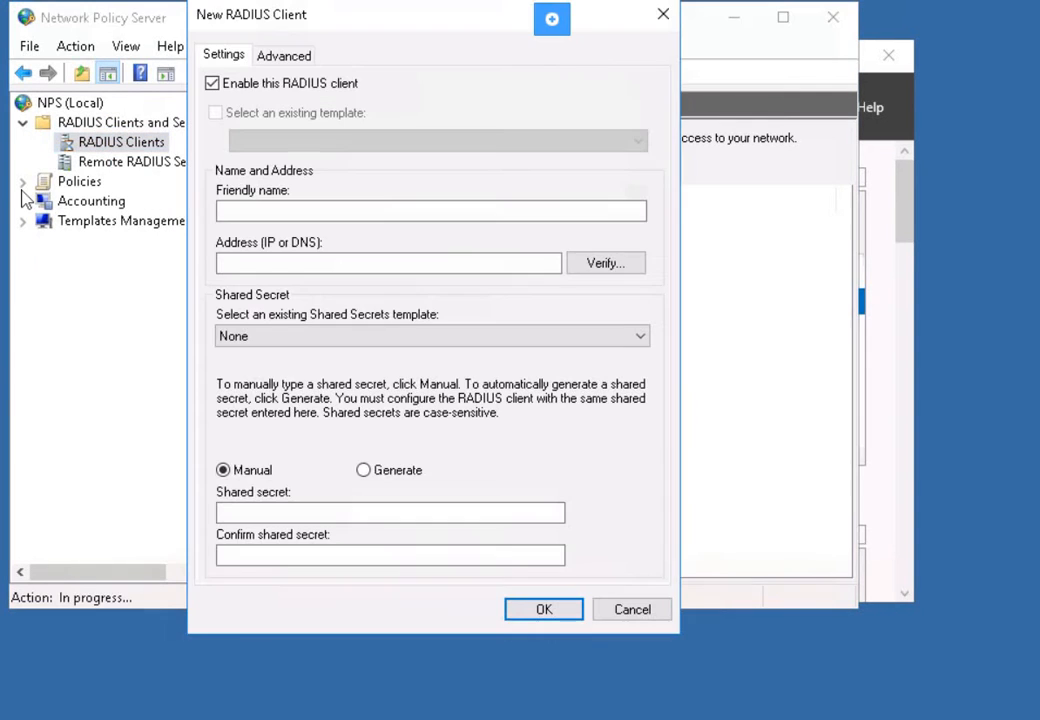
- Enter friendly name PLABDC01 and address 192.168.0.1, then verify the address
left_click(272, 212)
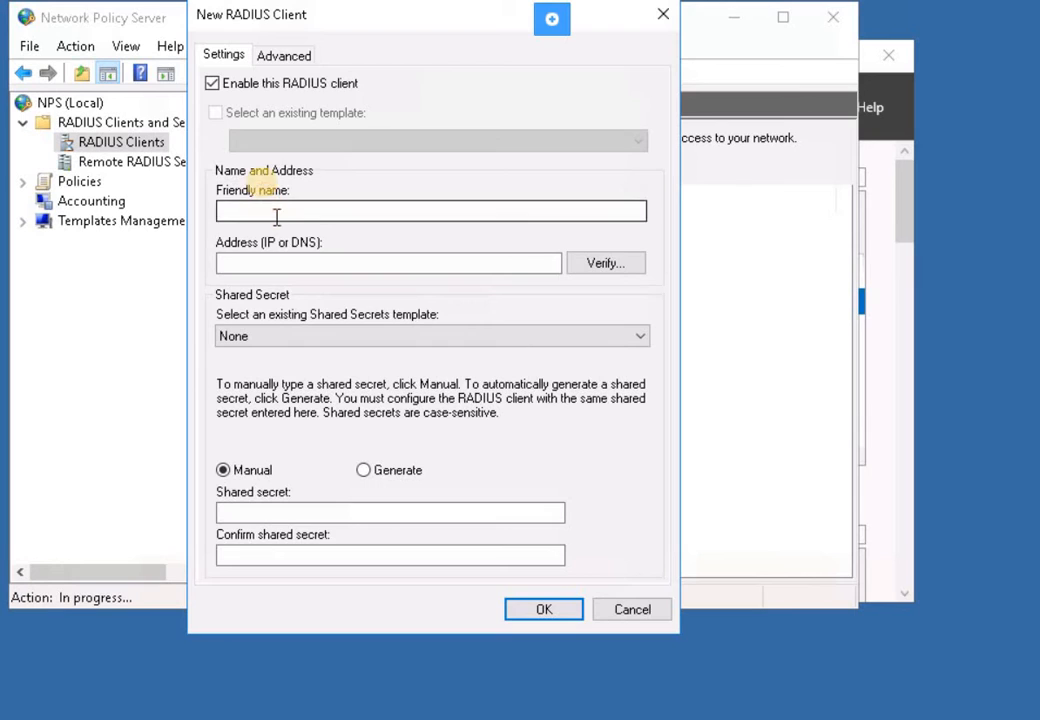
left_click(268, 210)
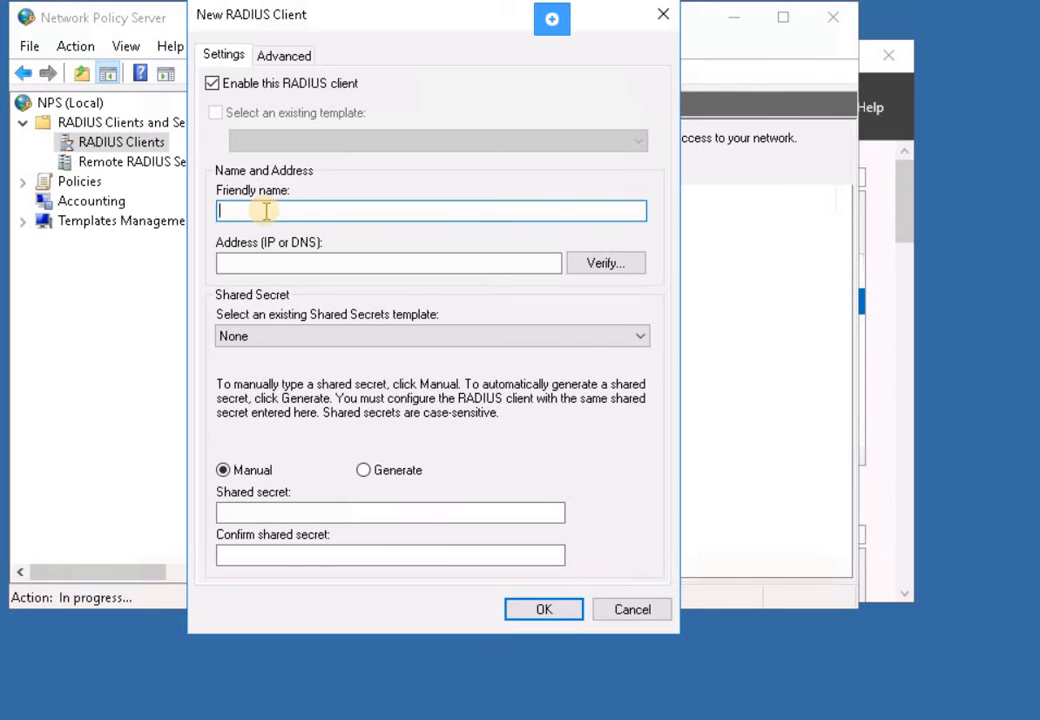
type("PLABDC01")
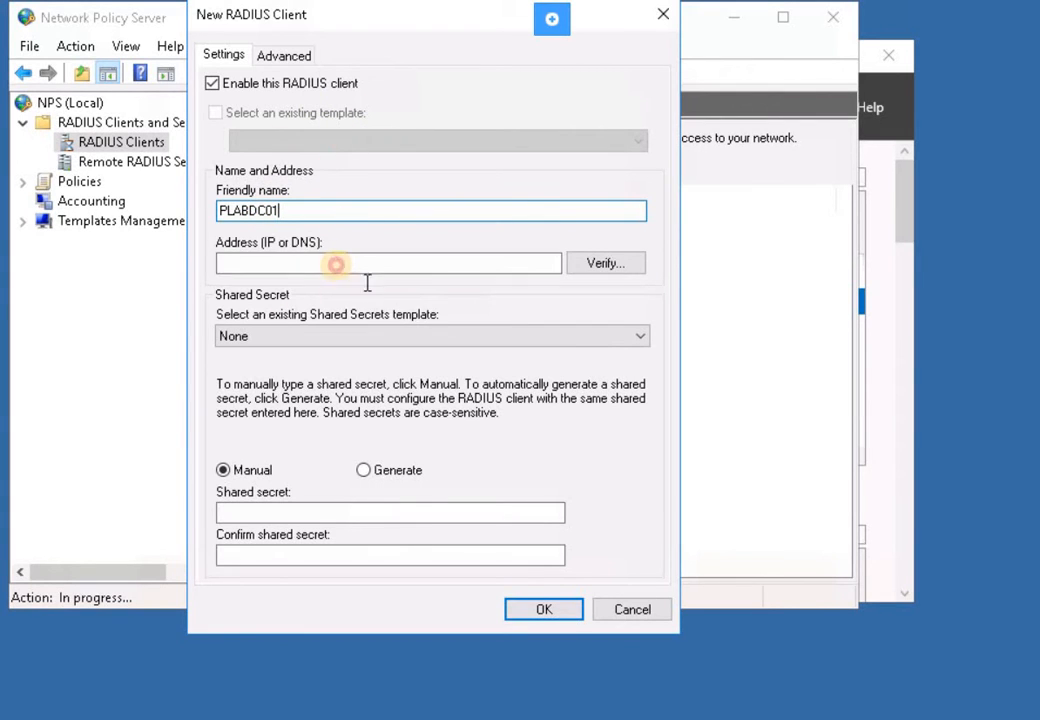
left_click(336, 263)
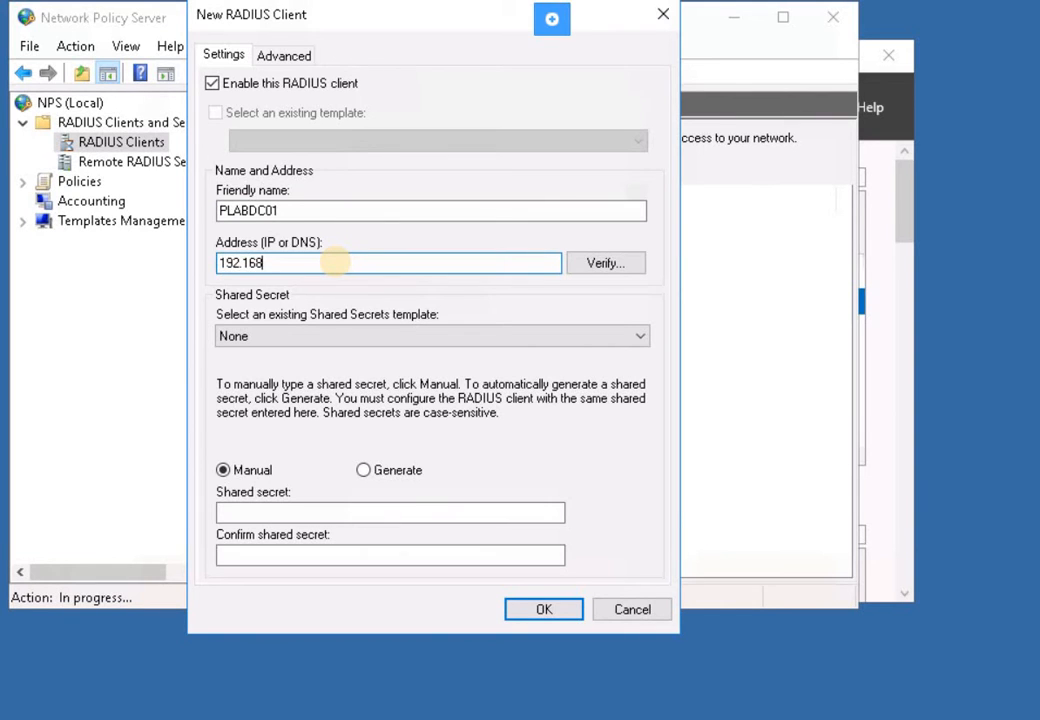
type("192.168.0.1")
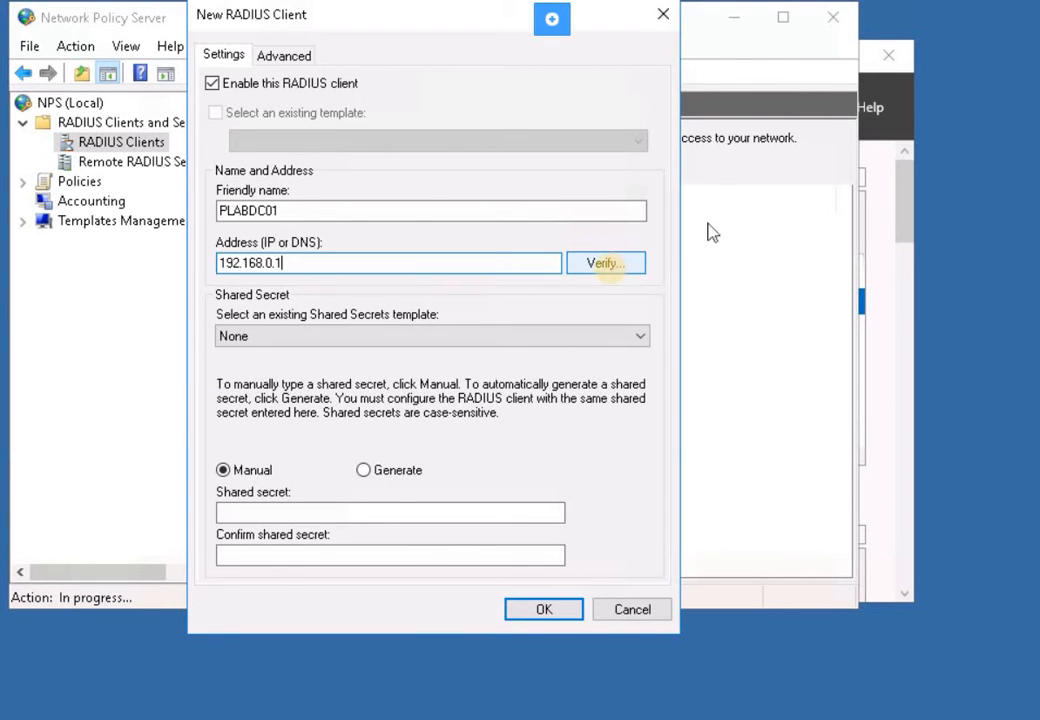
left_click(630, 272)
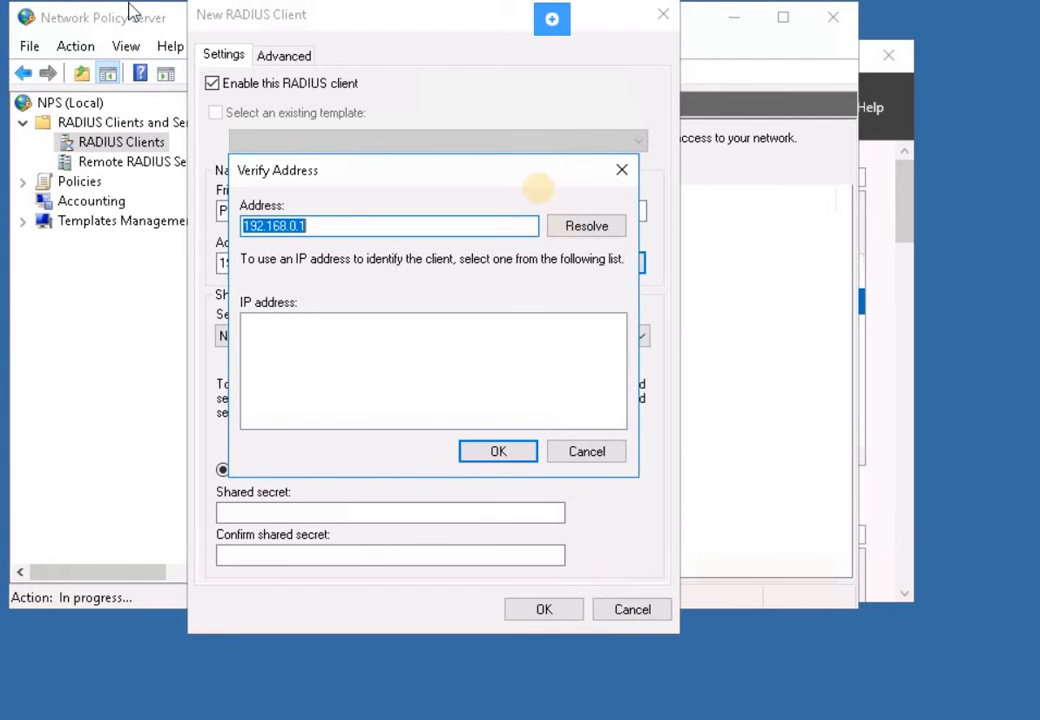
- Resolve and accept 192.168.0.1, then enter and confirm the shared secret
left_click(576, 228)
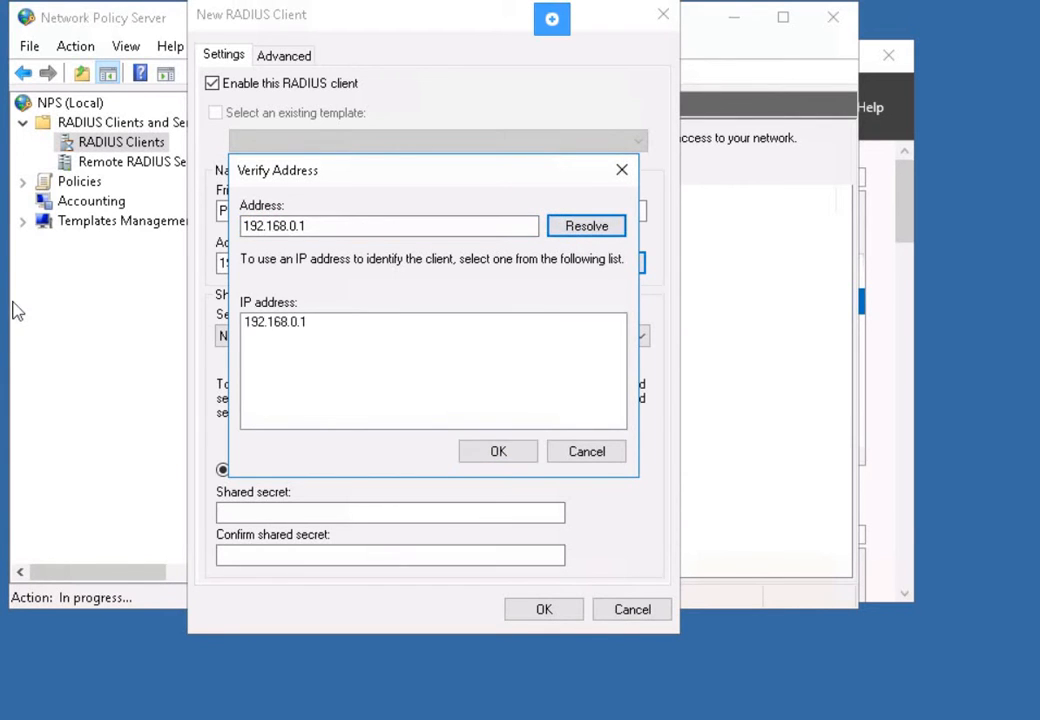
left_click(502, 451)
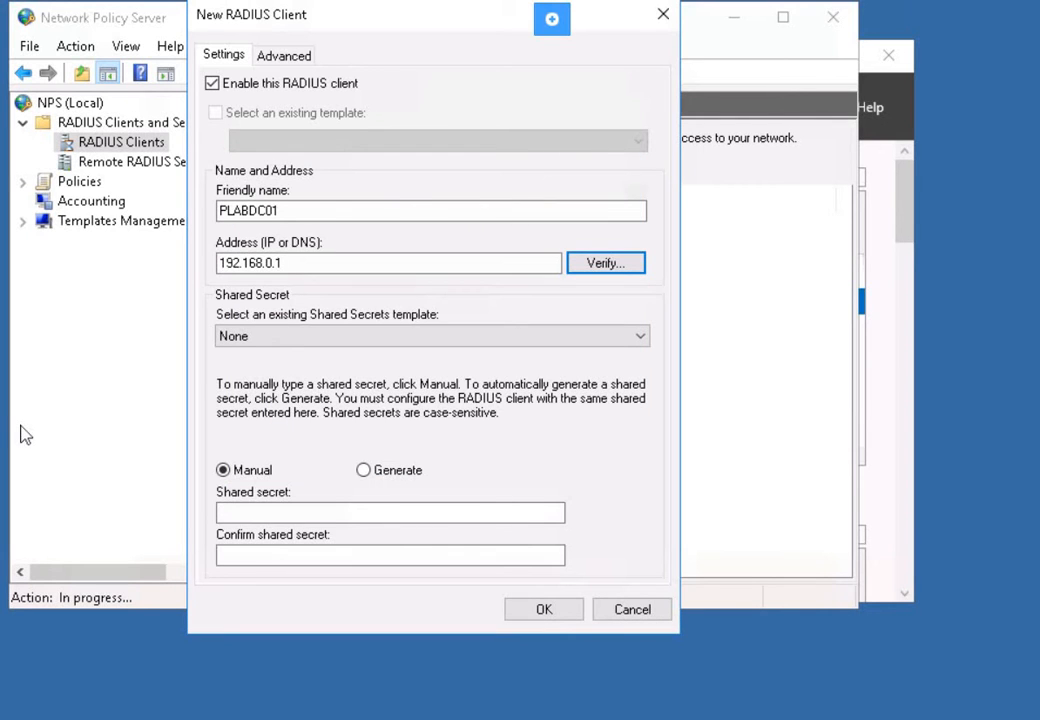
left_click(390, 514)
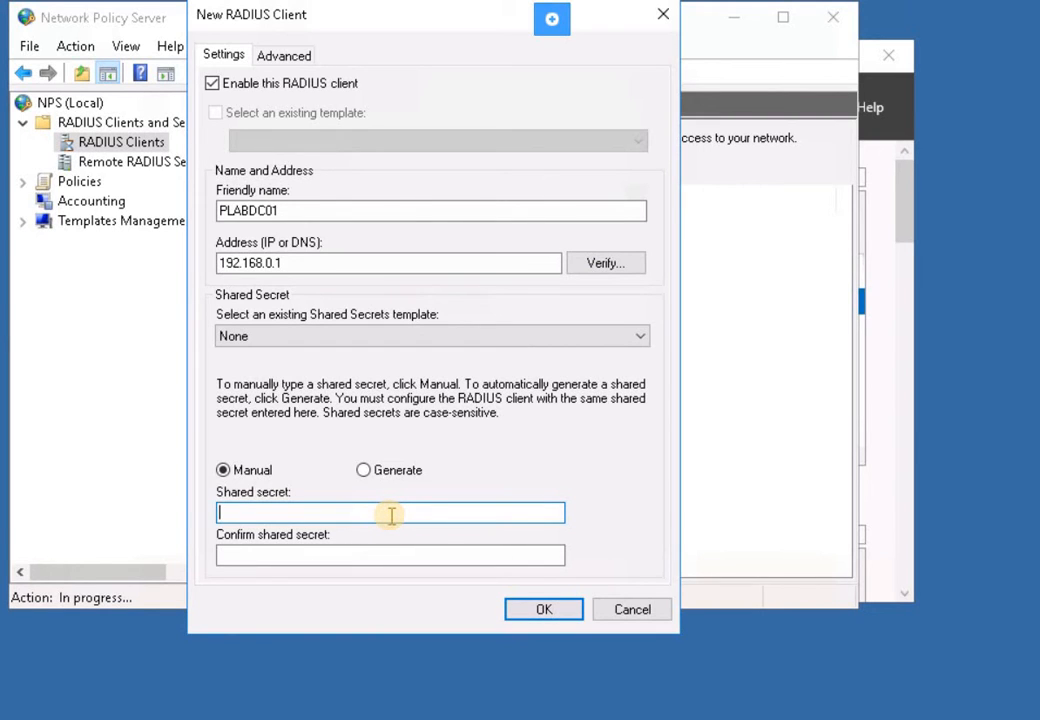
type("●●●●●●●●")
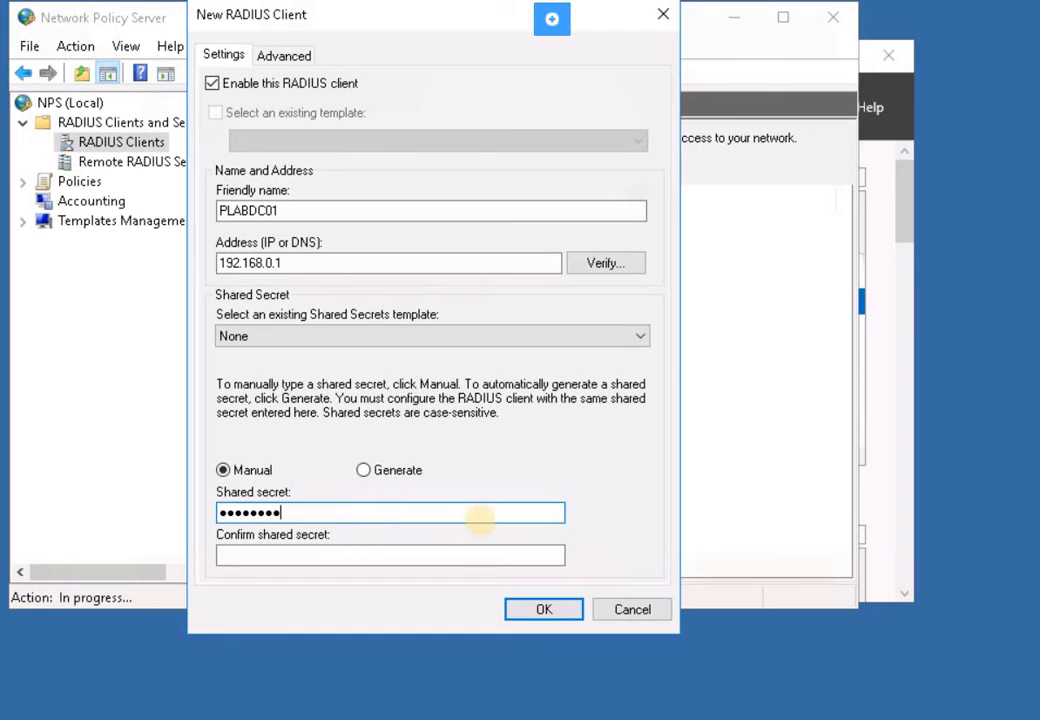
left_click(464, 557)
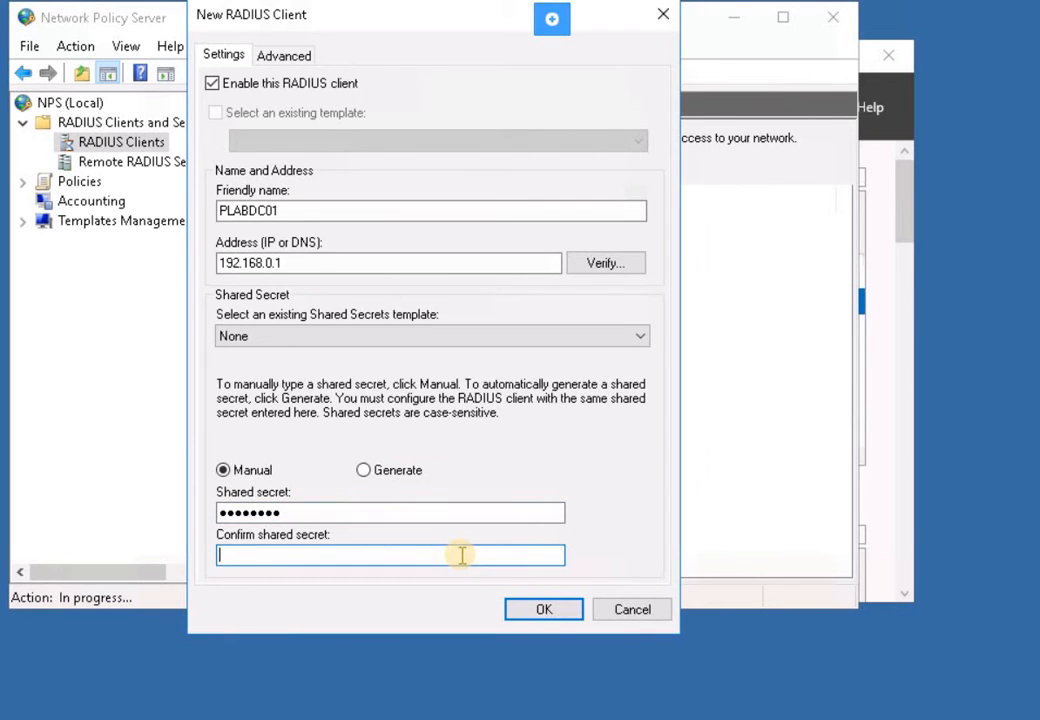
type("●●●●●●●●")
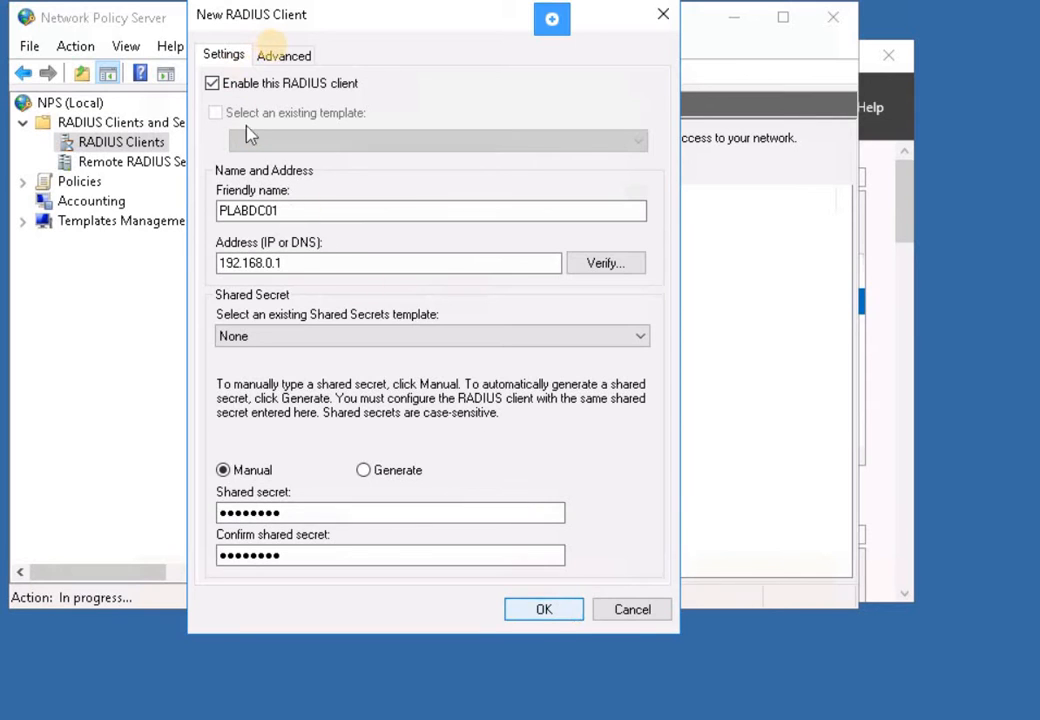
- Require the Message-Authenticator attribute in Advanced settings and save client PLABDC01
left_click(278, 60)
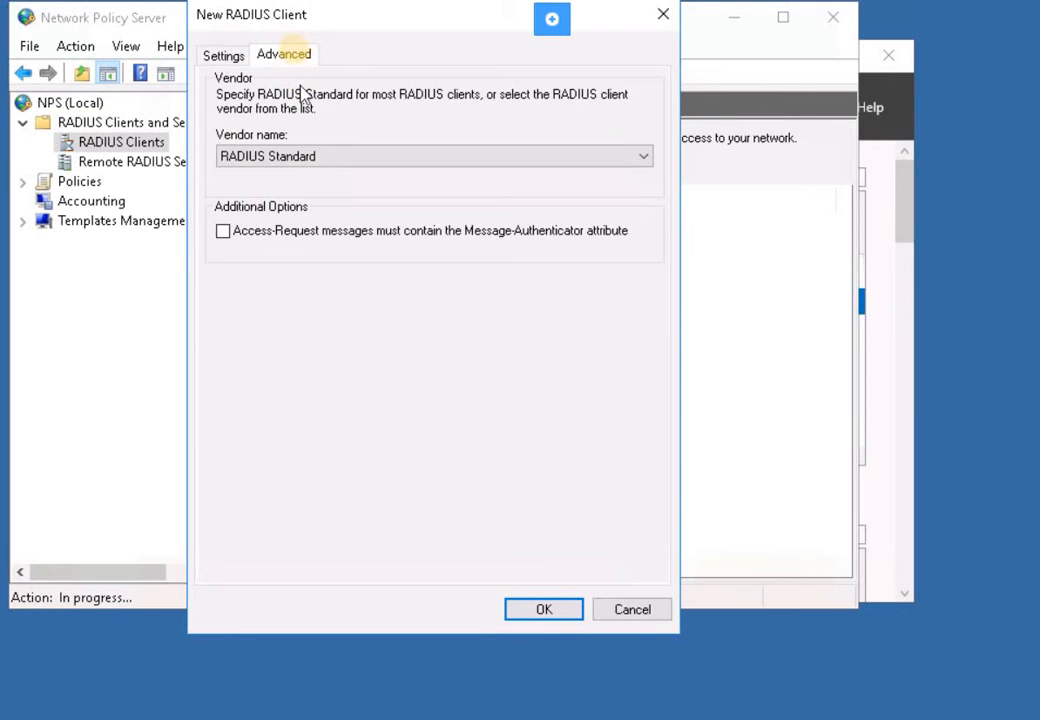
left_click(221, 234)
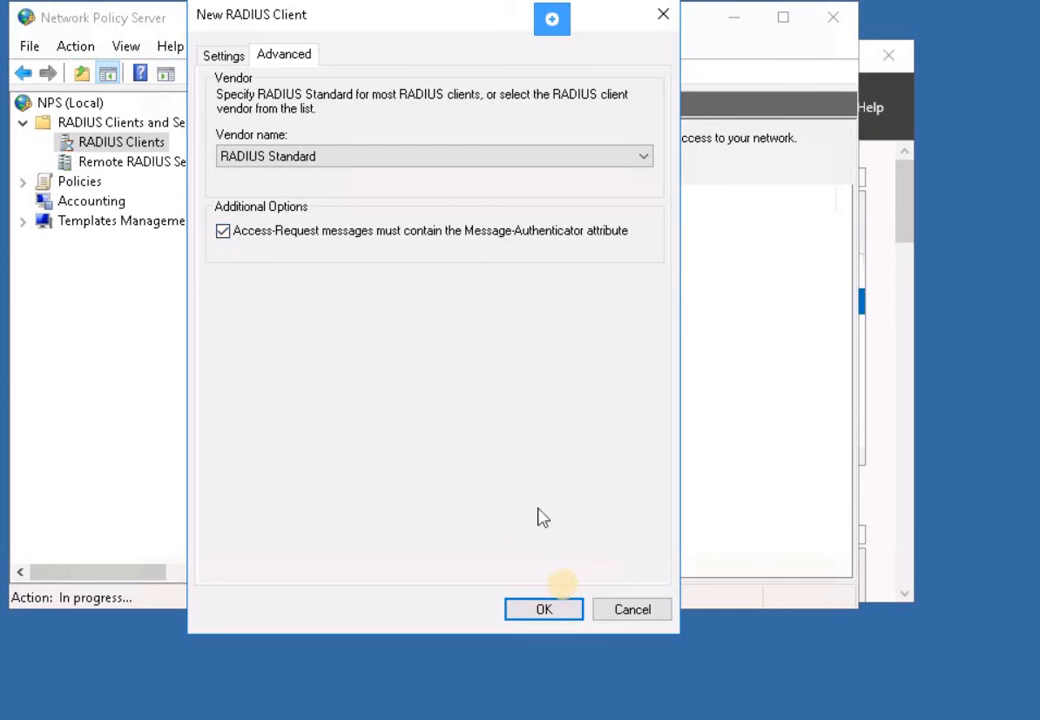
left_click(563, 612)
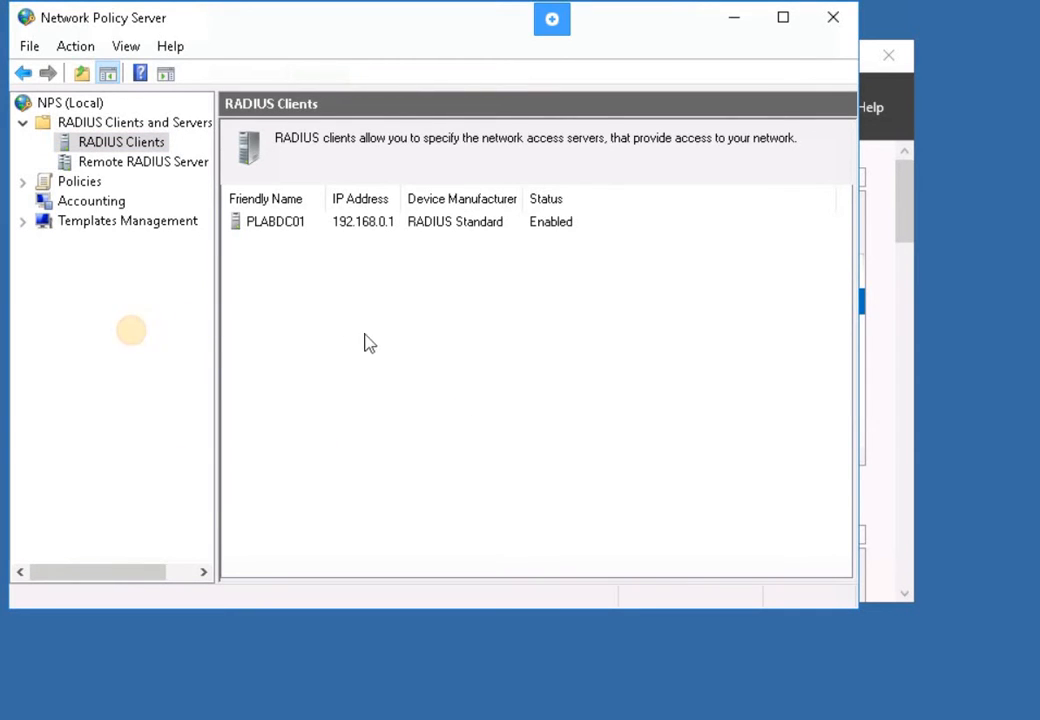
- Go to the Accounting page and open Change Log File Properties
left_click(68, 200)
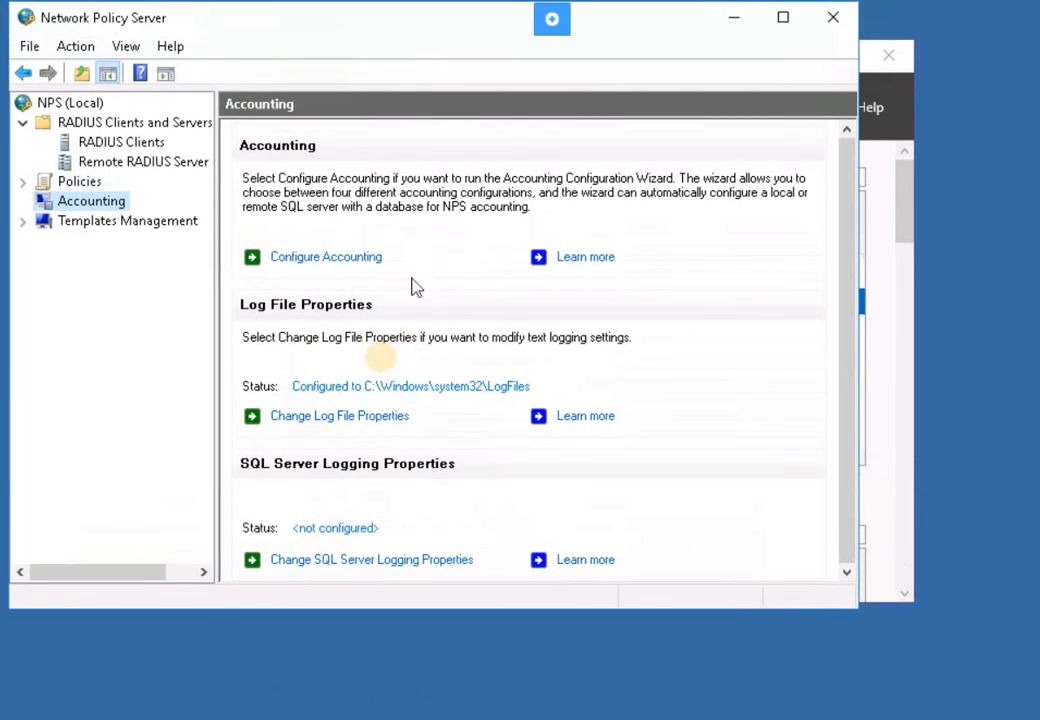
left_click(338, 420)
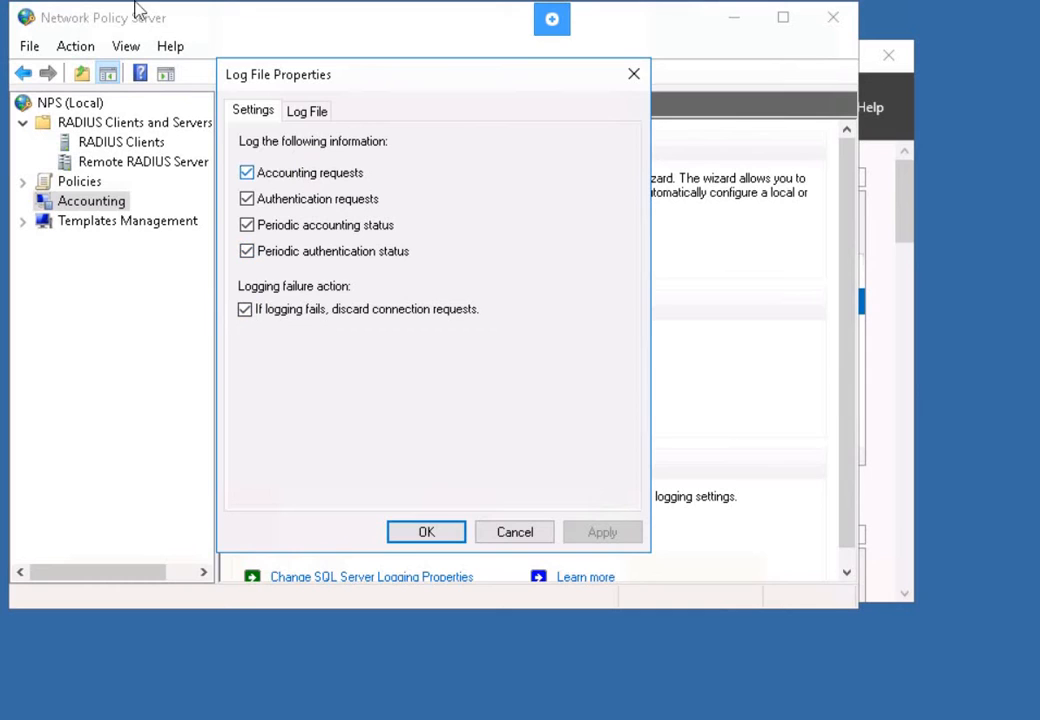
- Set accounting logs to IAS (Legacy) format with a new file daily, and apply
left_click(314, 112)
left_click(326, 242)
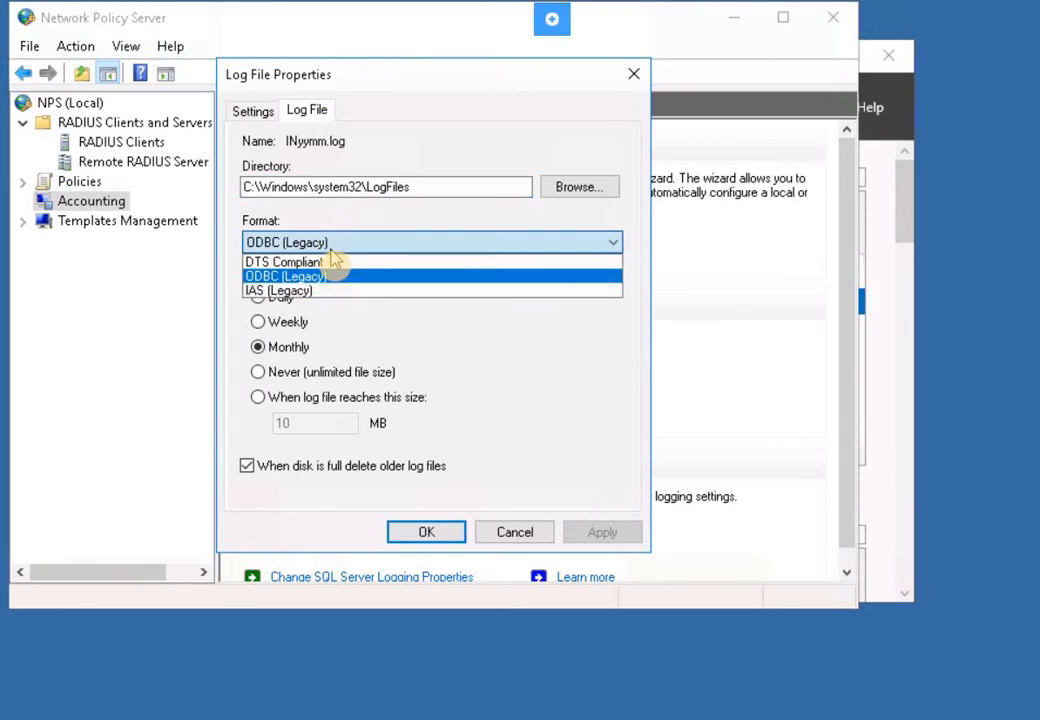
left_click(284, 291)
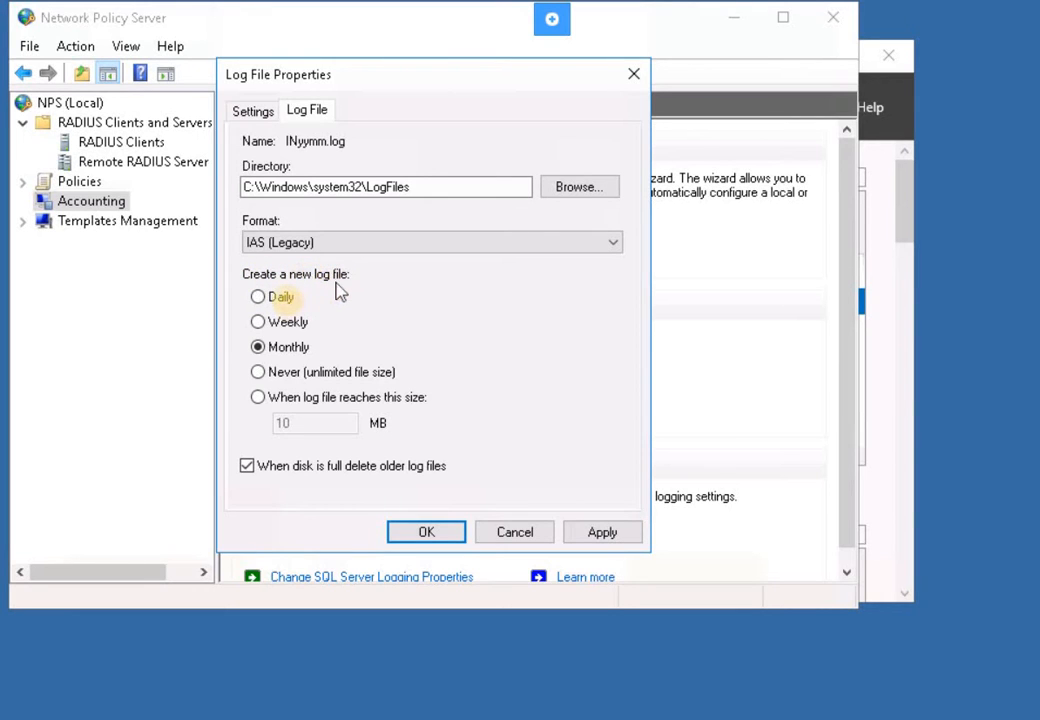
left_click(283, 297)
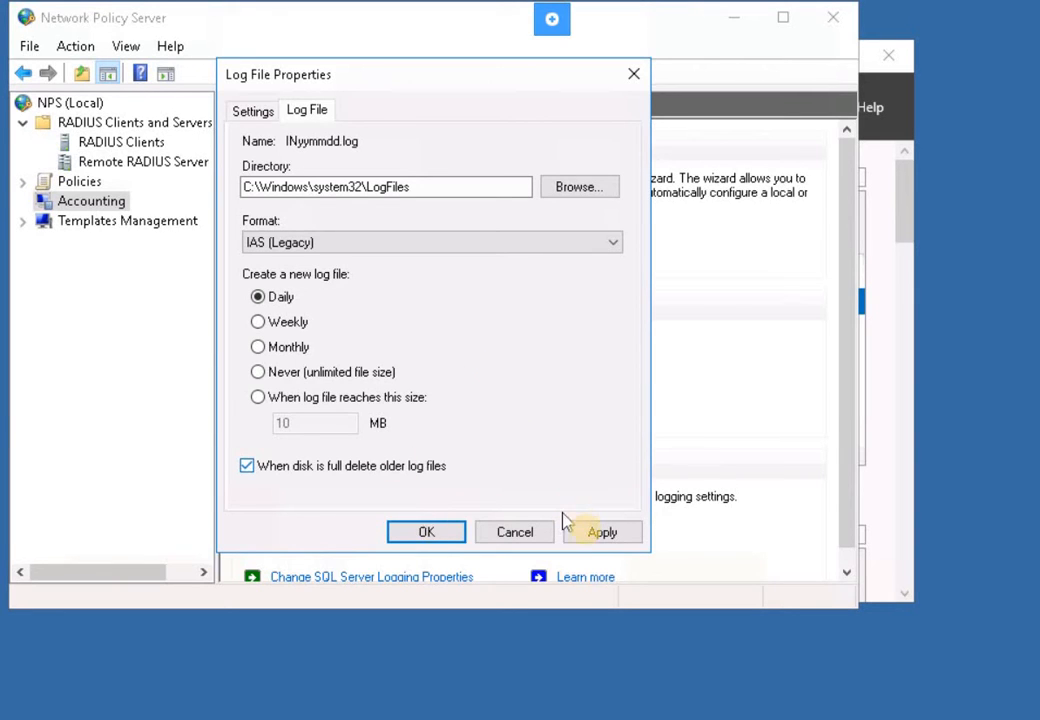
left_click(592, 536)
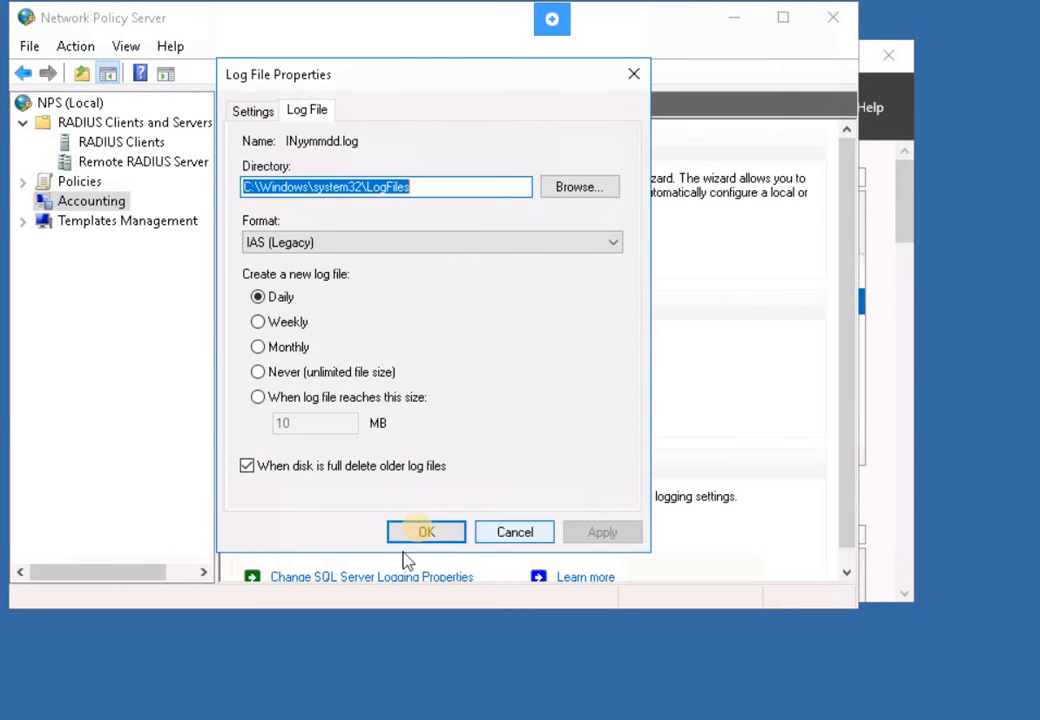
left_click(425, 534)
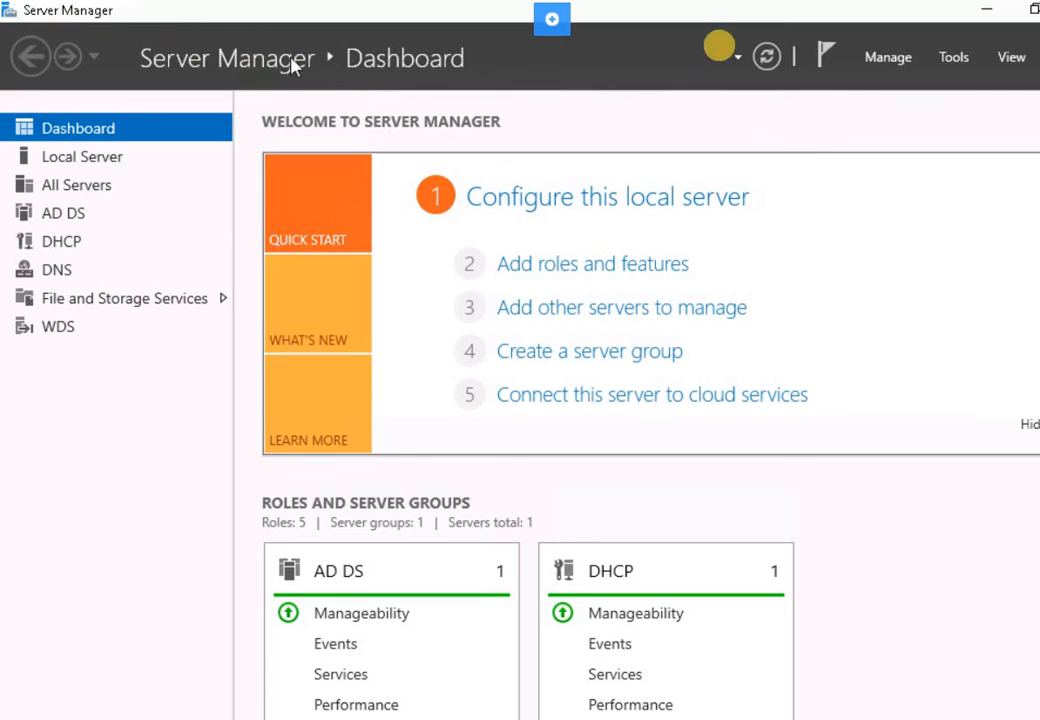
- Open an administrator Windows PowerShell console via Server Manager's Tools menu
left_click(953, 58)
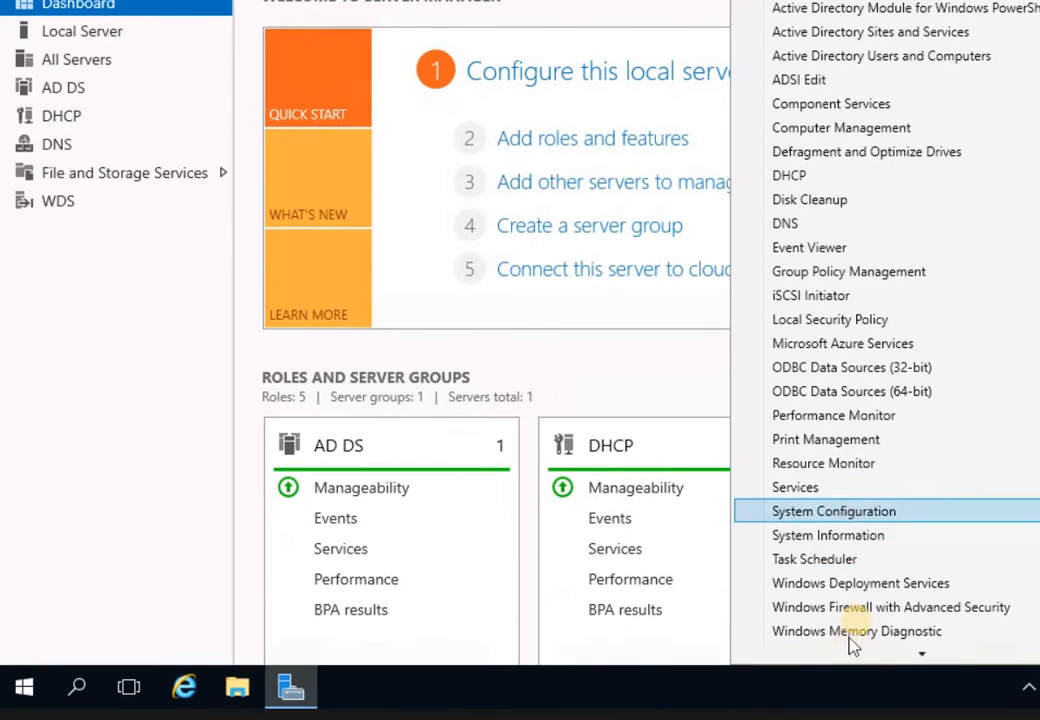
mouse_move(852, 645)
left_click(845, 560)
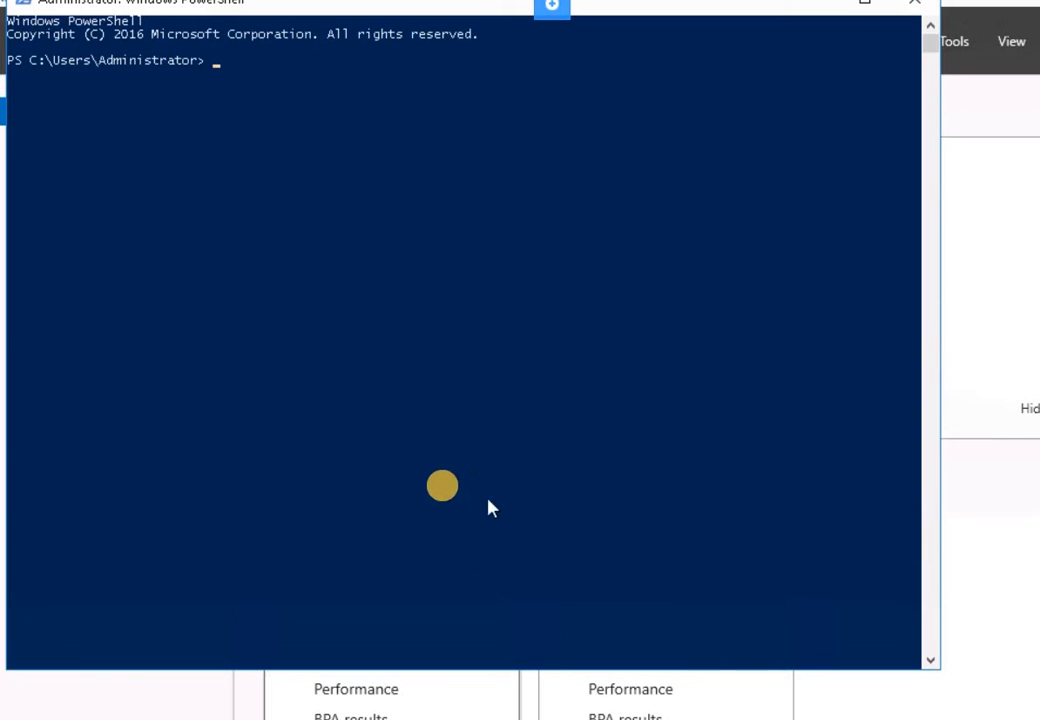
- Run netsh to give Ethernet 2 static address 192.168.0.20, mask 255.255.255.0
left_click(242, 117)
type("netsh i")
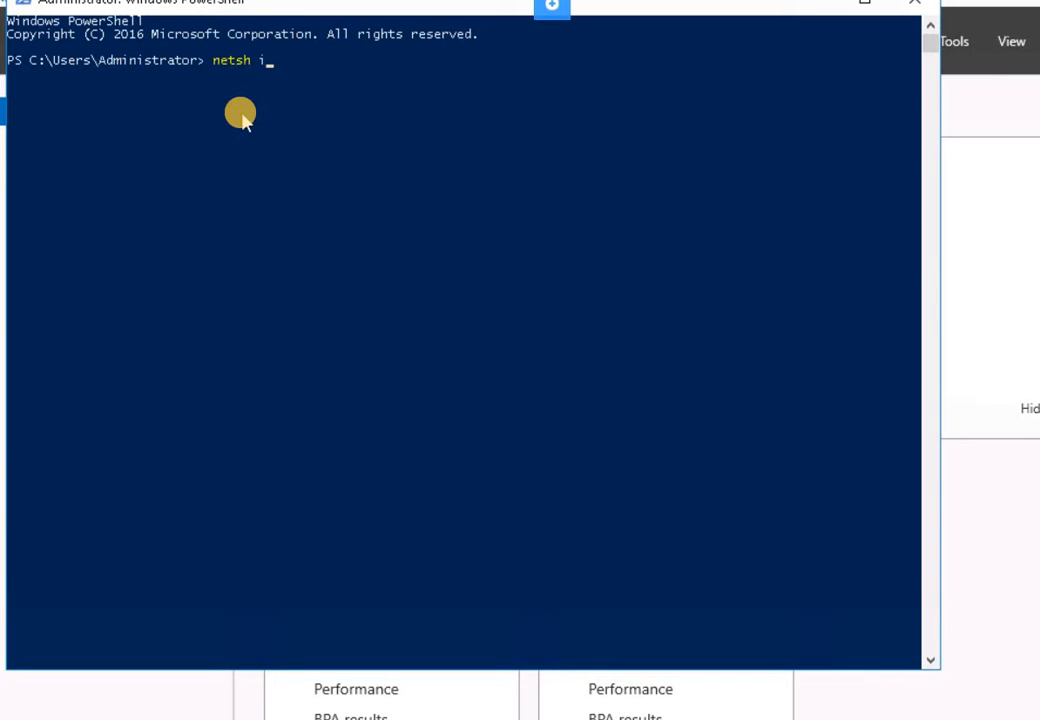
type("nternface ipv4 ")
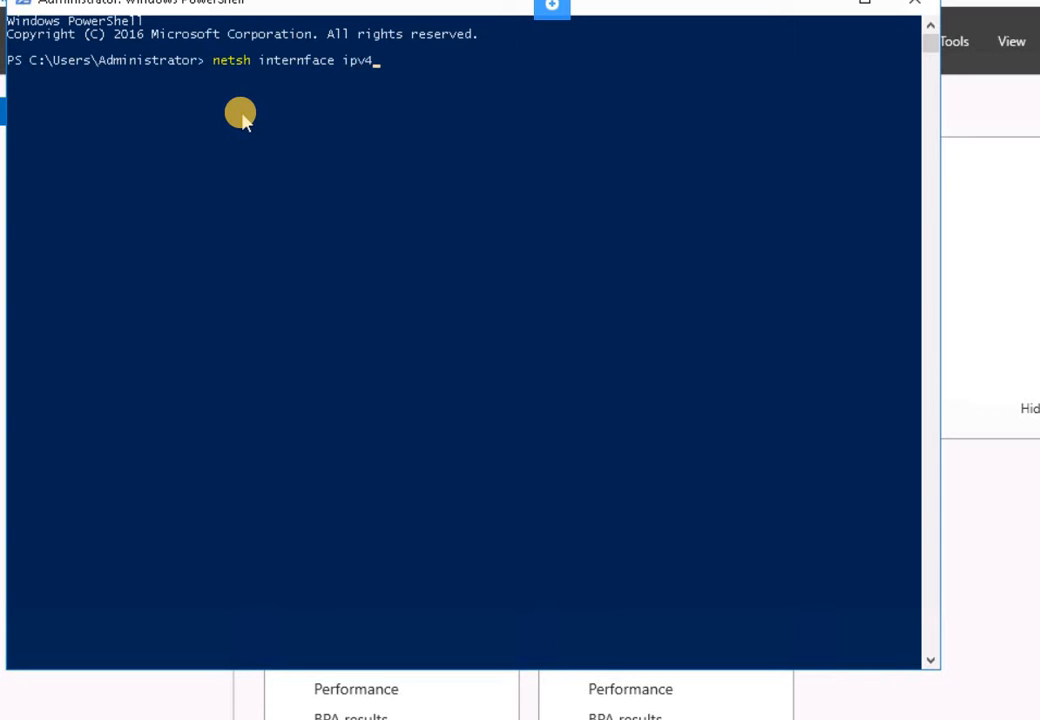
type("set address \"Ether")
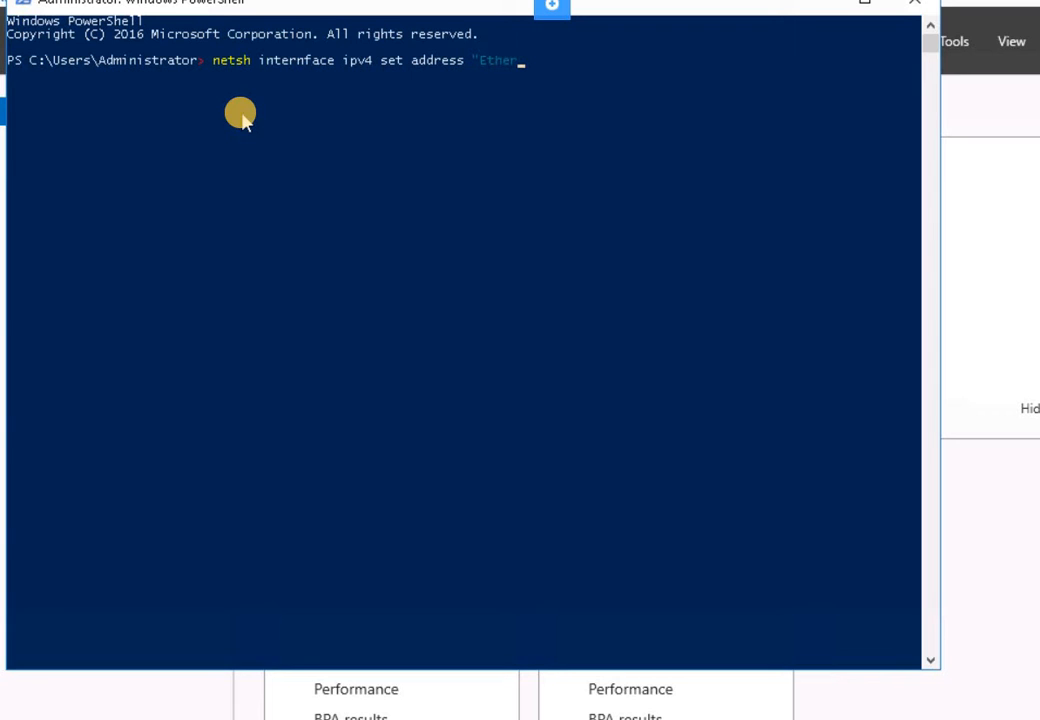
type("net 2\" static 192.168")
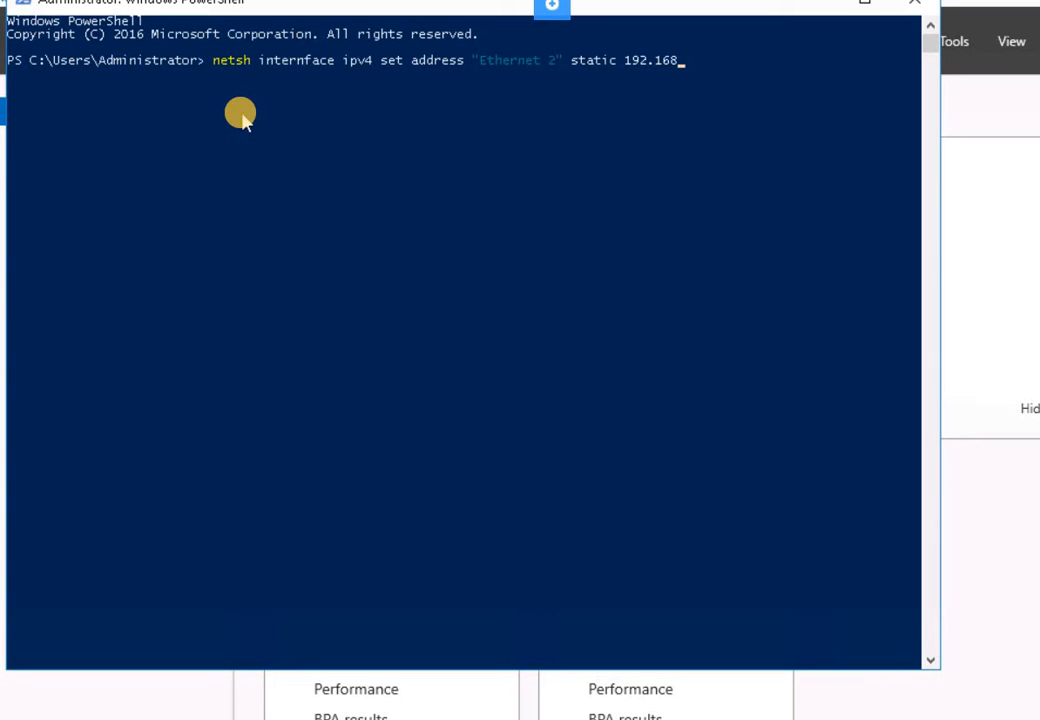
type(".0.20 255.255.255.0")
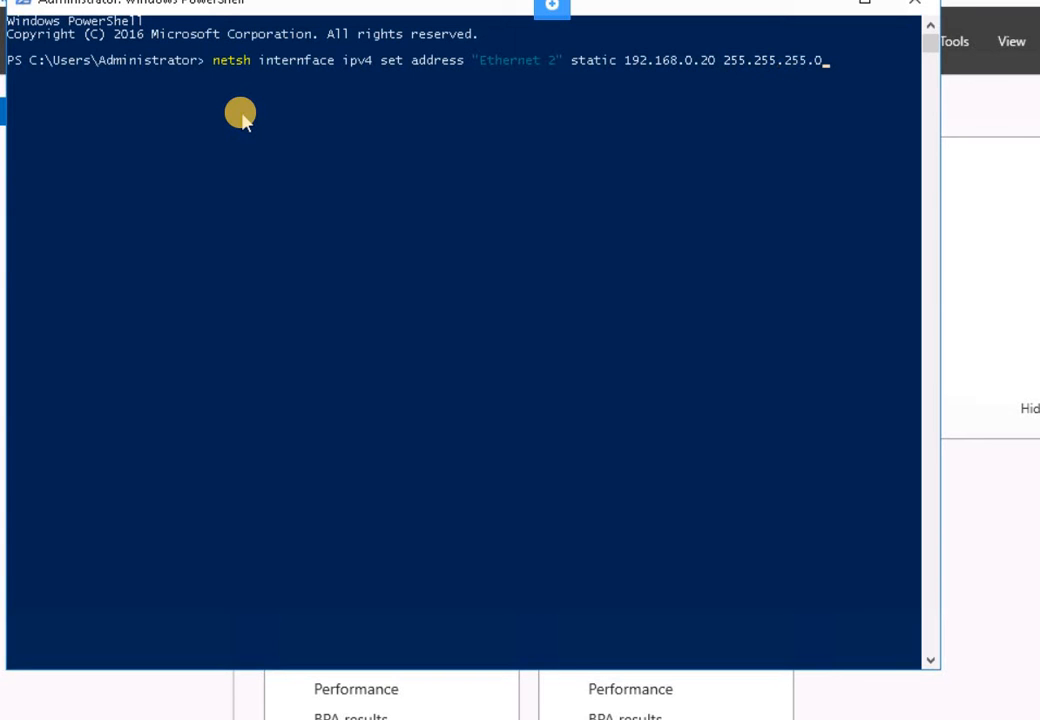
key("Return")
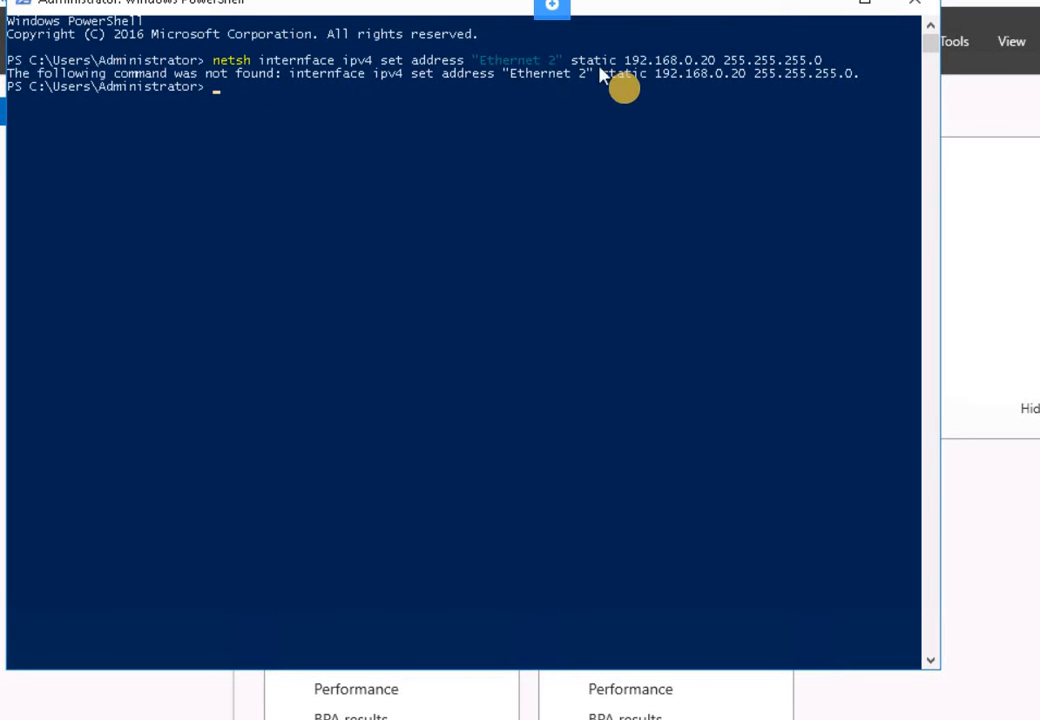
- Fix the 'internface' typo in the recalled netsh command and rerun it successfully
key("Up")
left_click(318, 104)
key("Left")
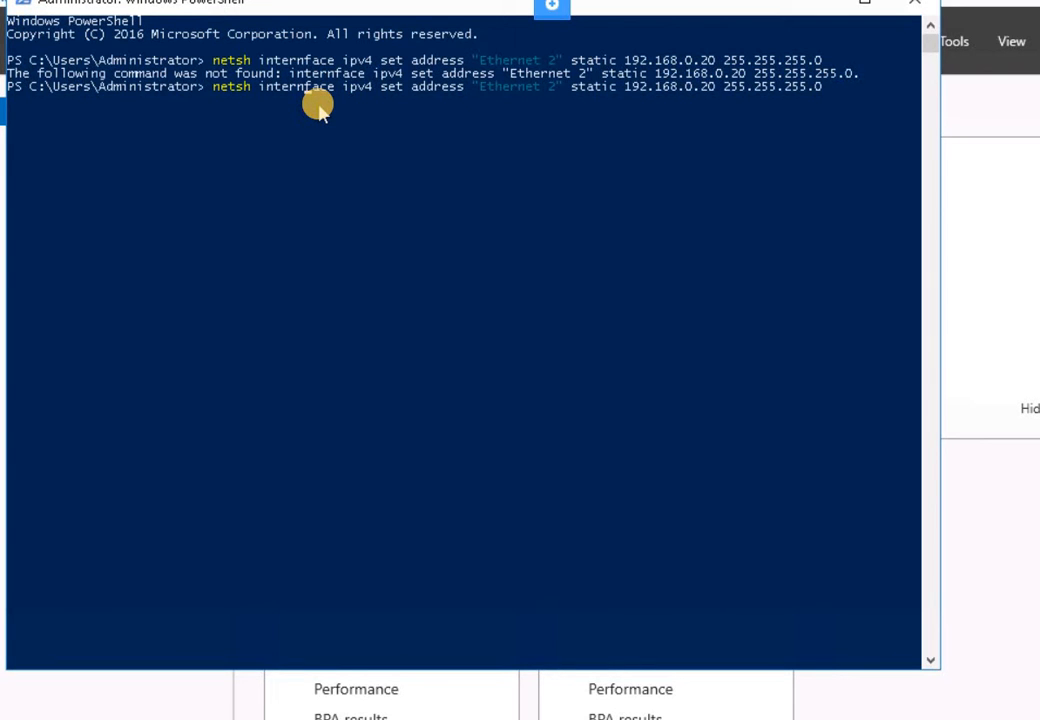
key("BackSpace")
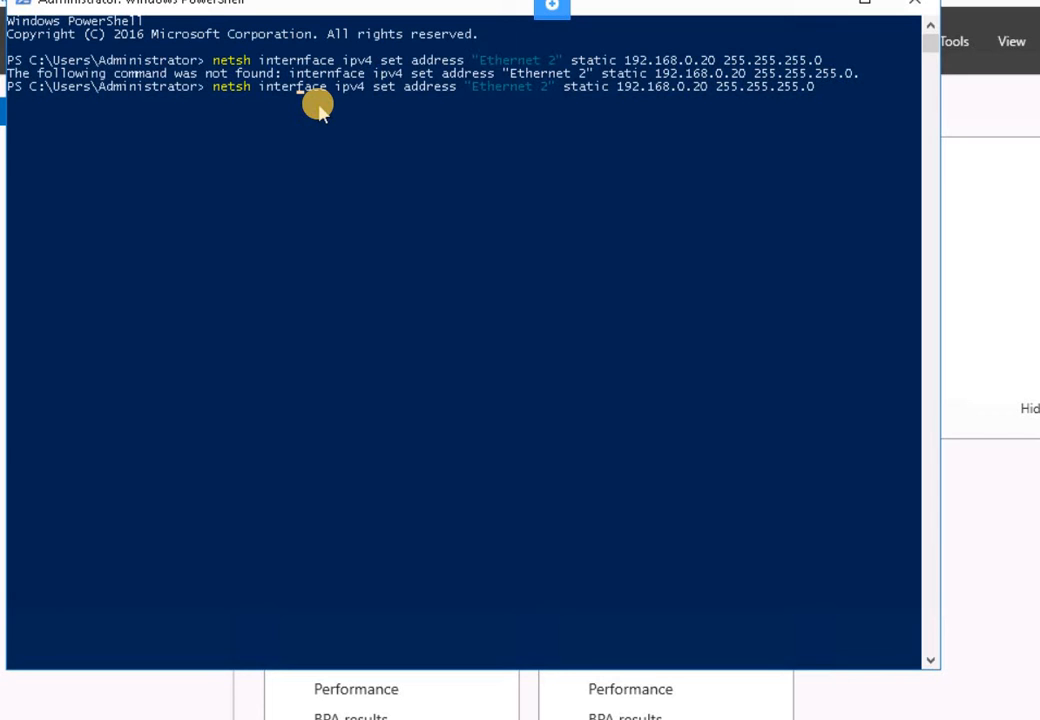
key("Return")
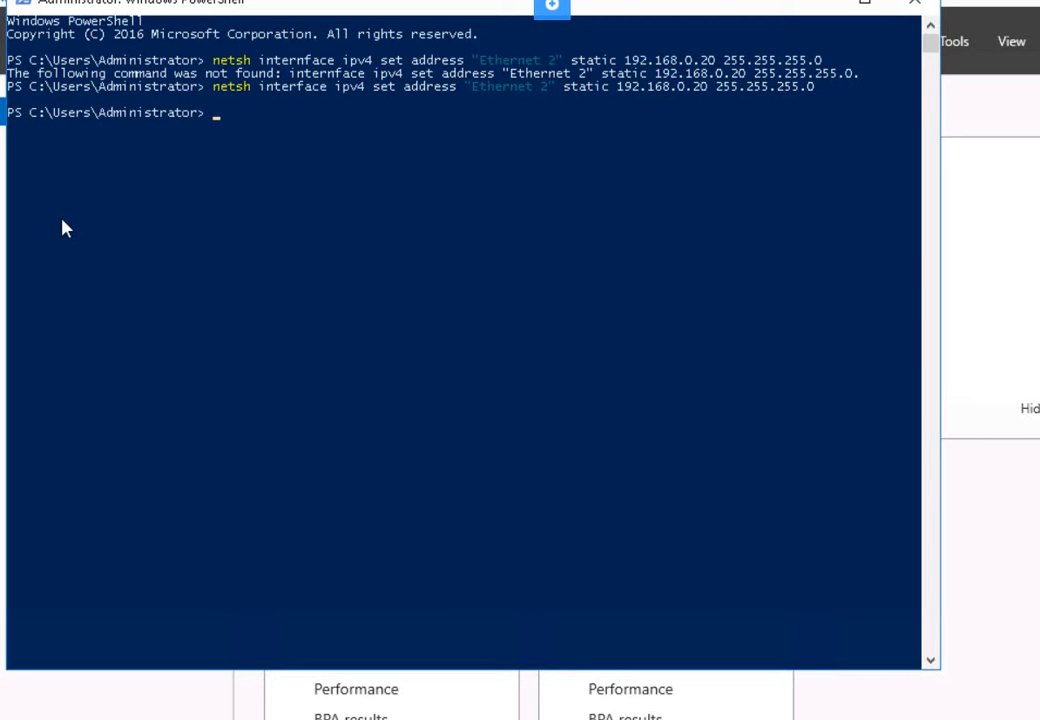
left_click(353, 153)
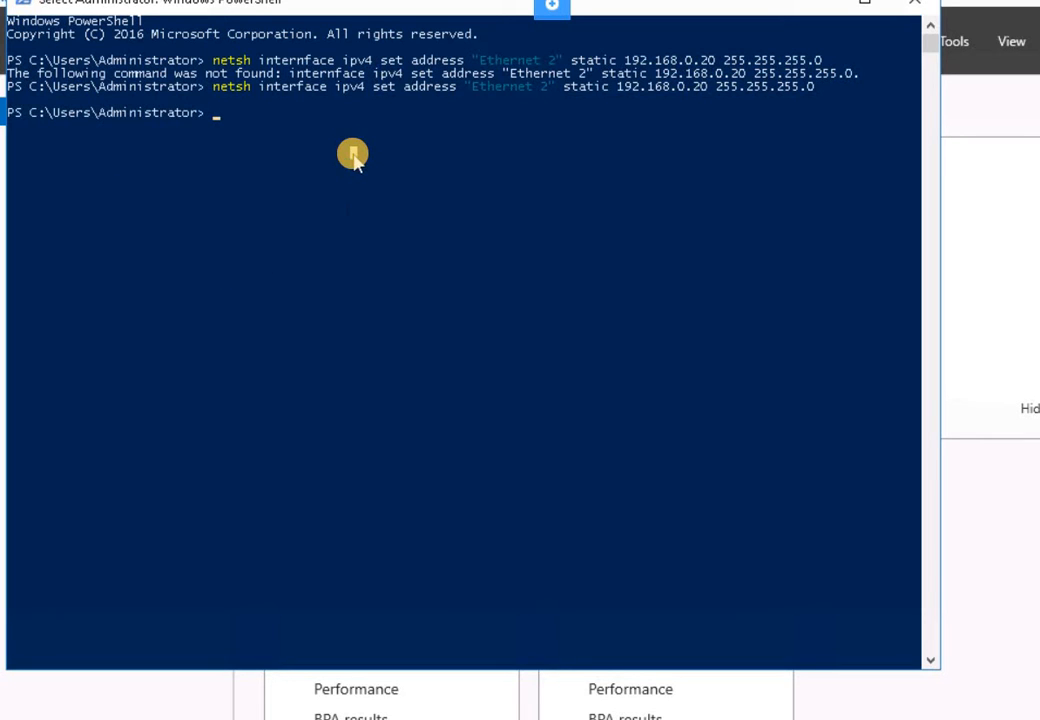
left_click(314, 152)
left_click(324, 151)
- Run netsh interface ip add dns "Ethernet 2" 192.168.0.1 in PowerShell
key("Escape")
type("netsh")
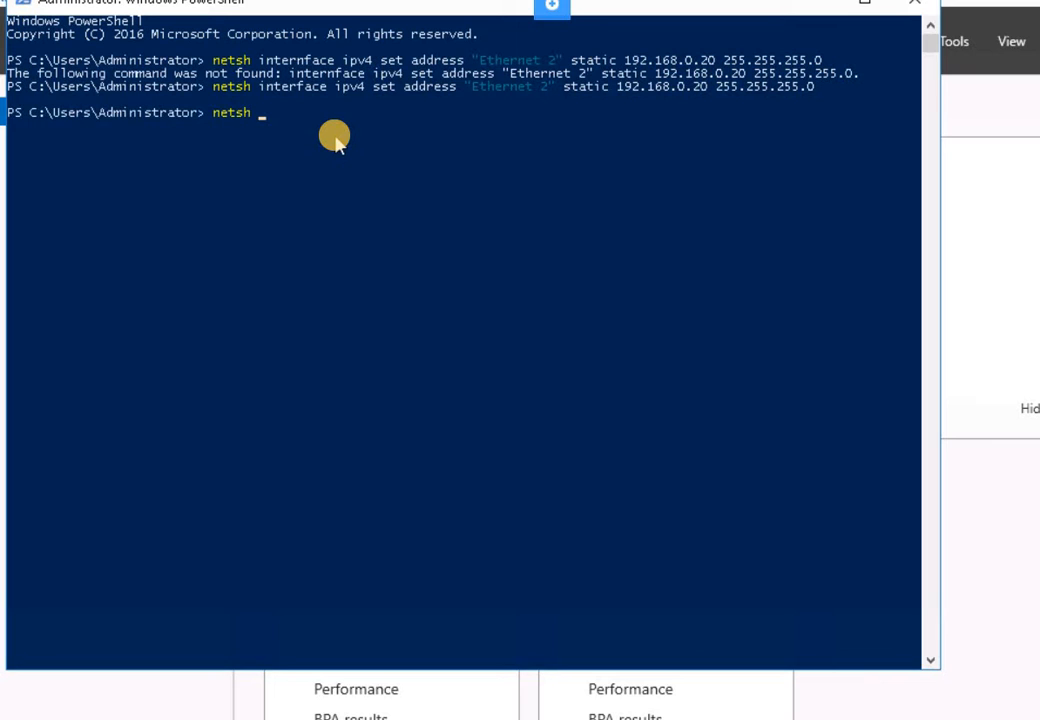
type("intern")
key("BackSpace")
type("face ip add ")
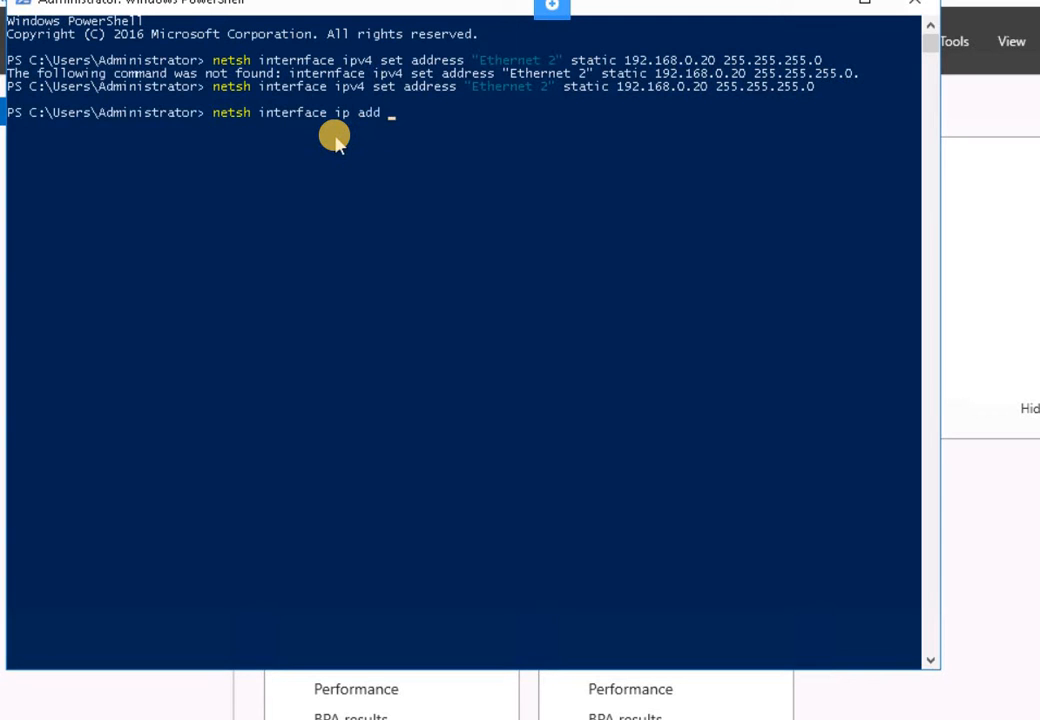
type("ds")
type("ns")
key("BackSpace")
key("BackSpace")
key("BackSpace")
type("dns \"Ethernet 2\" 192")
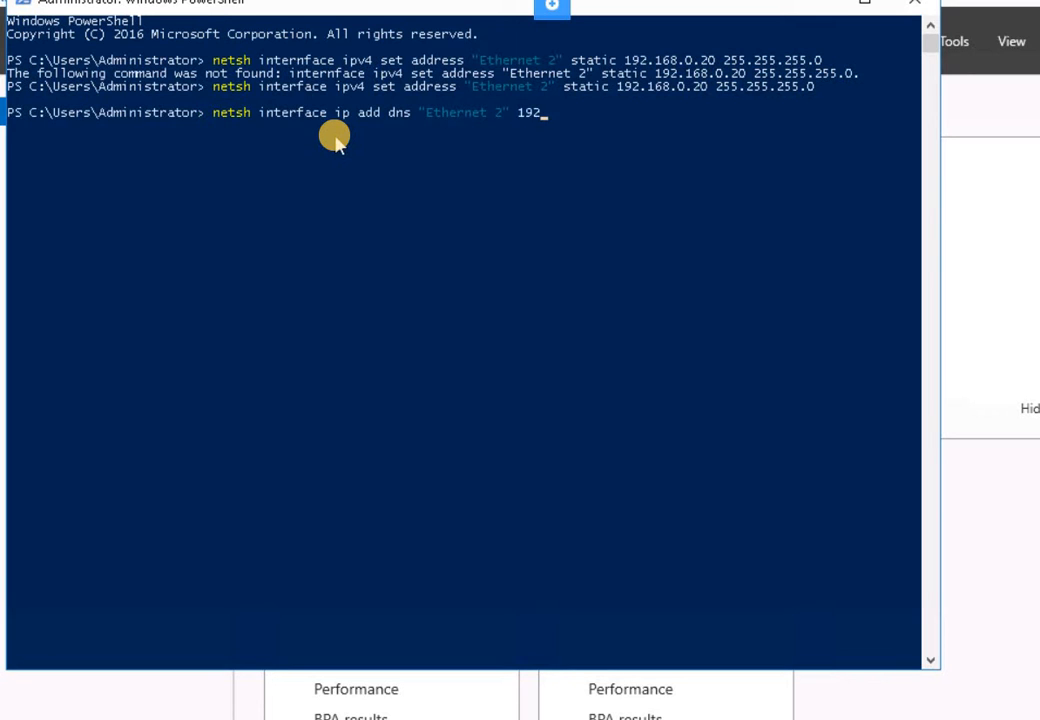
type(".168.0.1")
key("Return")
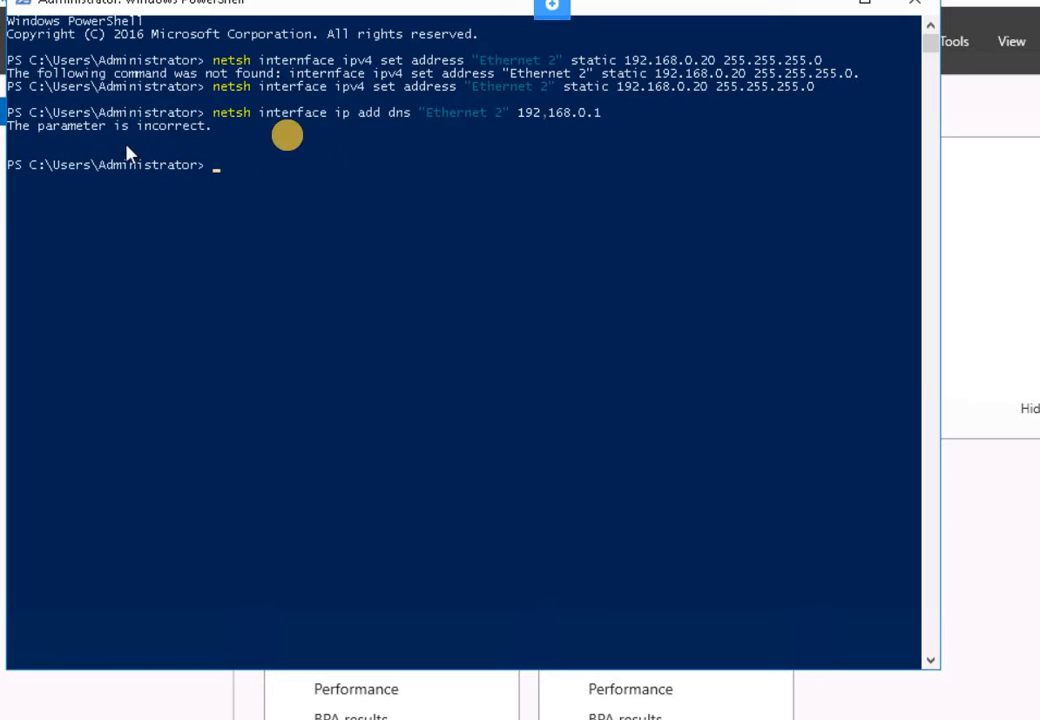
- Rerun the DNS command after the 'parameter is incorrect' error so 192.168.0.1 is added
left_click(322, 179)
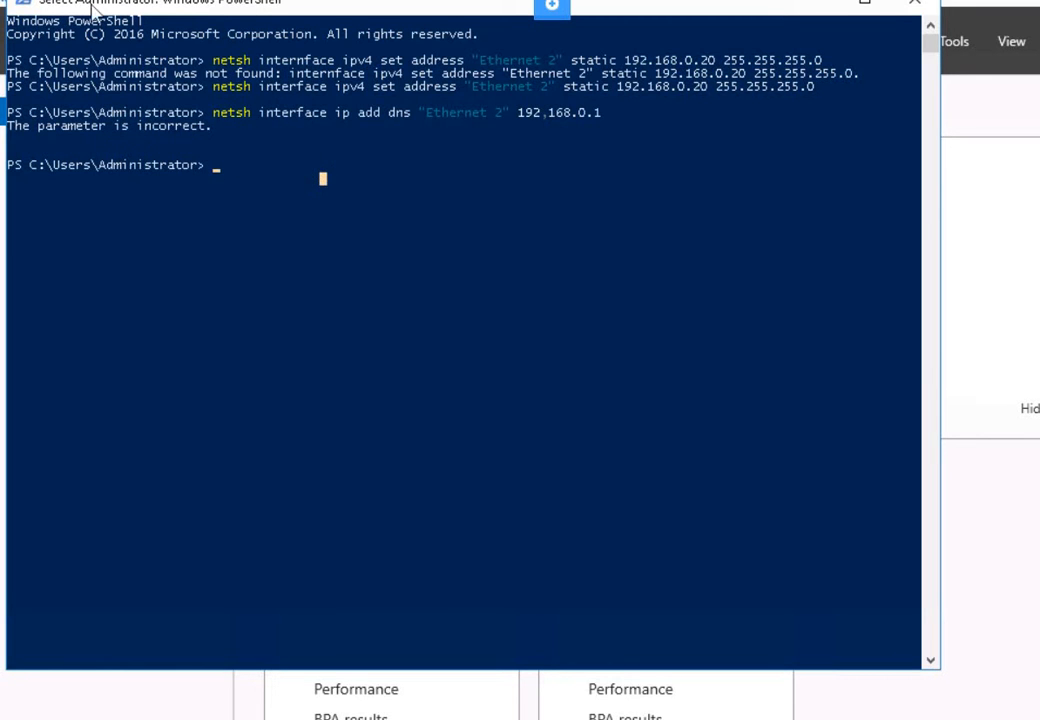
left_click(269, 192)
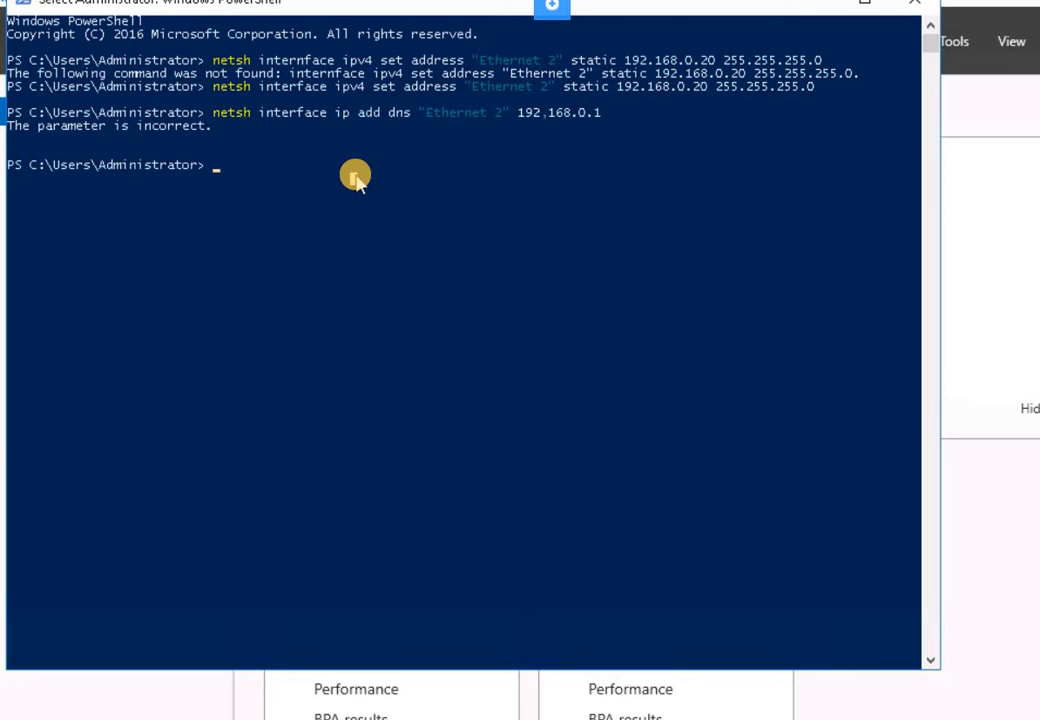
key("Escape")
key("Up")
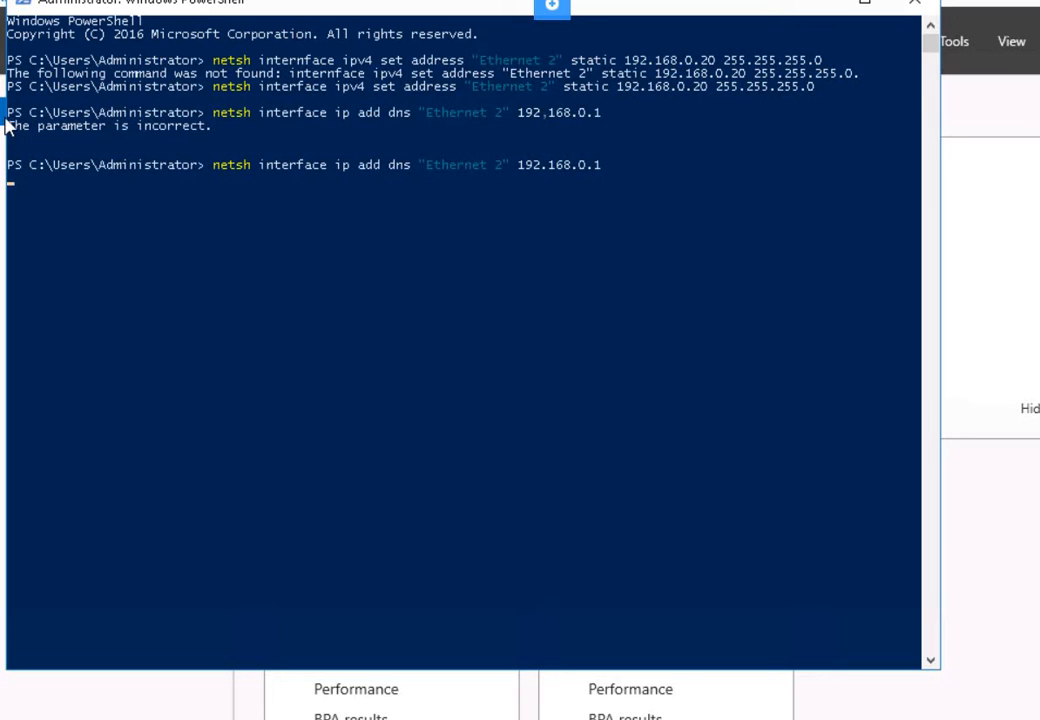
left_click(291, 191)
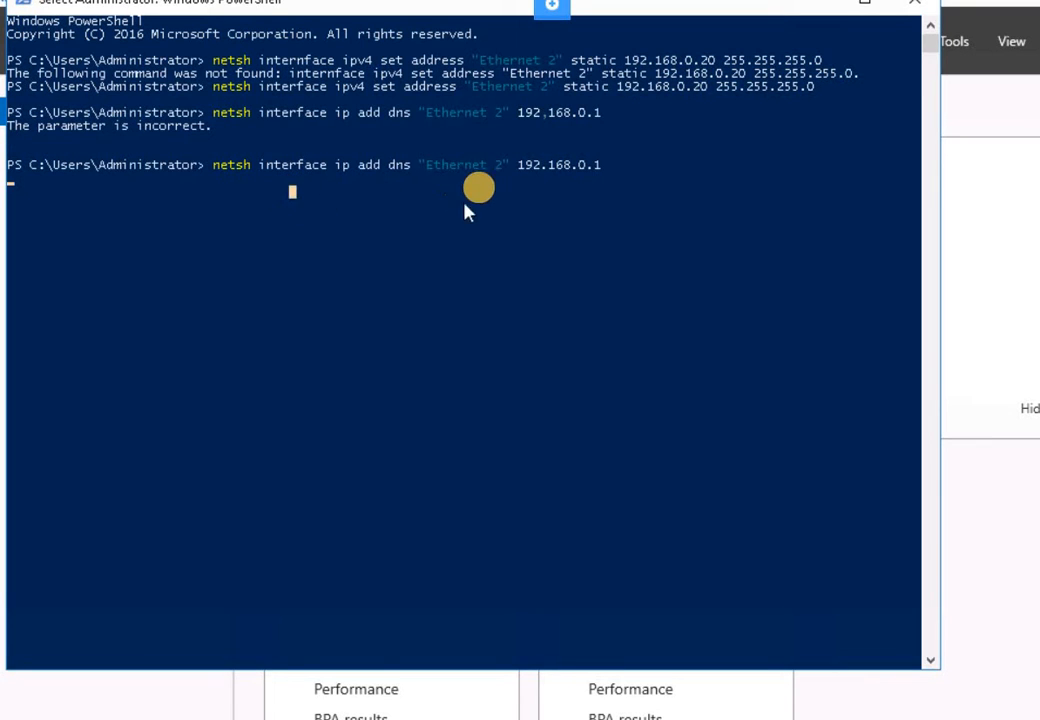
left_click(336, 196)
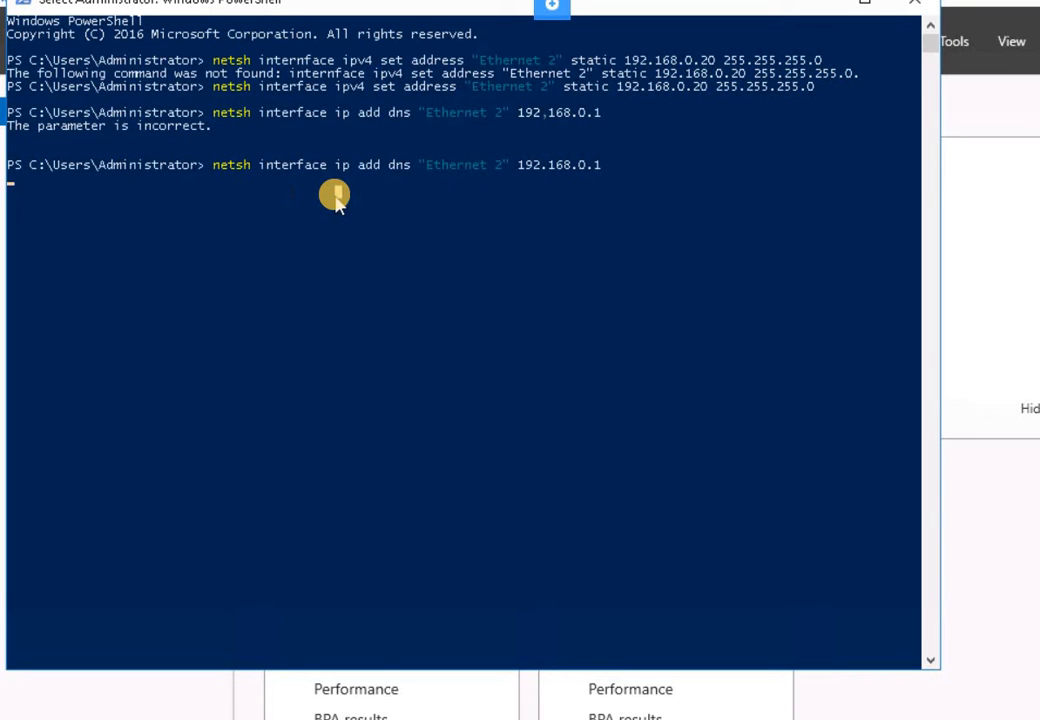
key("Return")
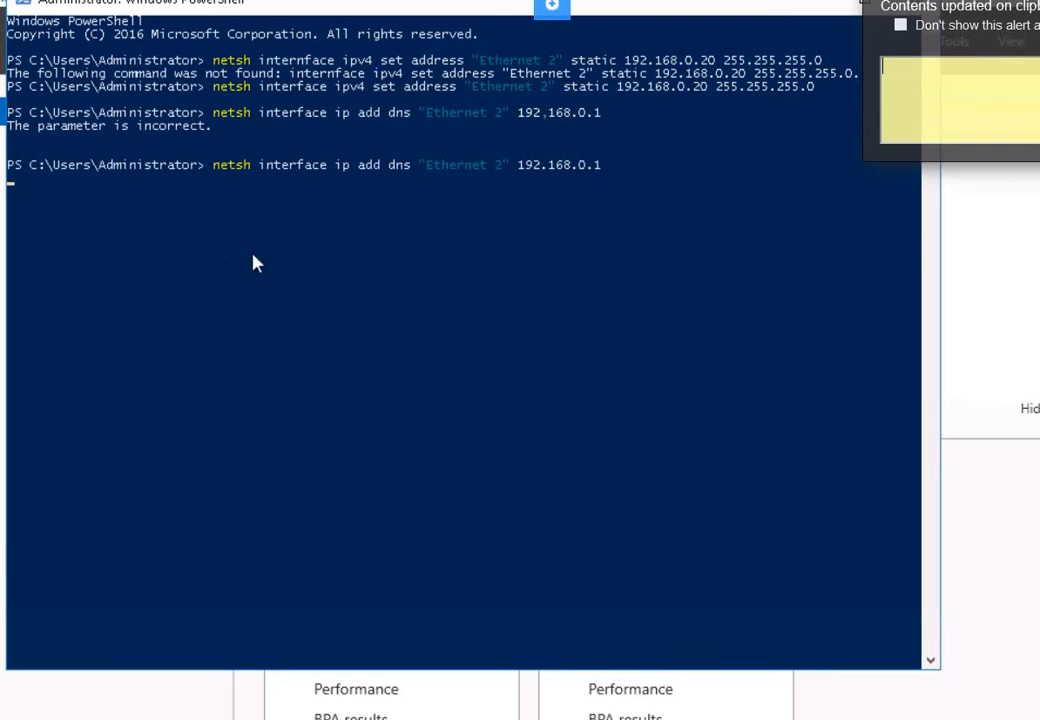
left_click(366, 192)
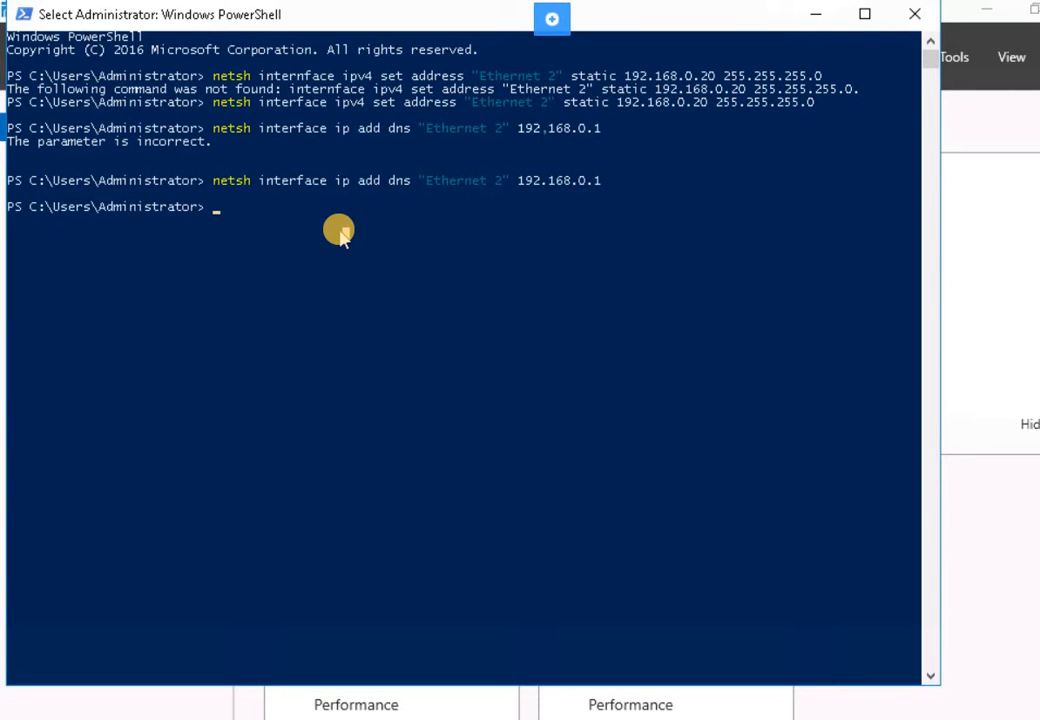
- Install DirectAccess-VPN and Routing via Add-WindowsFeature -IncludeManagementTools, then minimize PowerShell
key("Escape")
type("Add-")
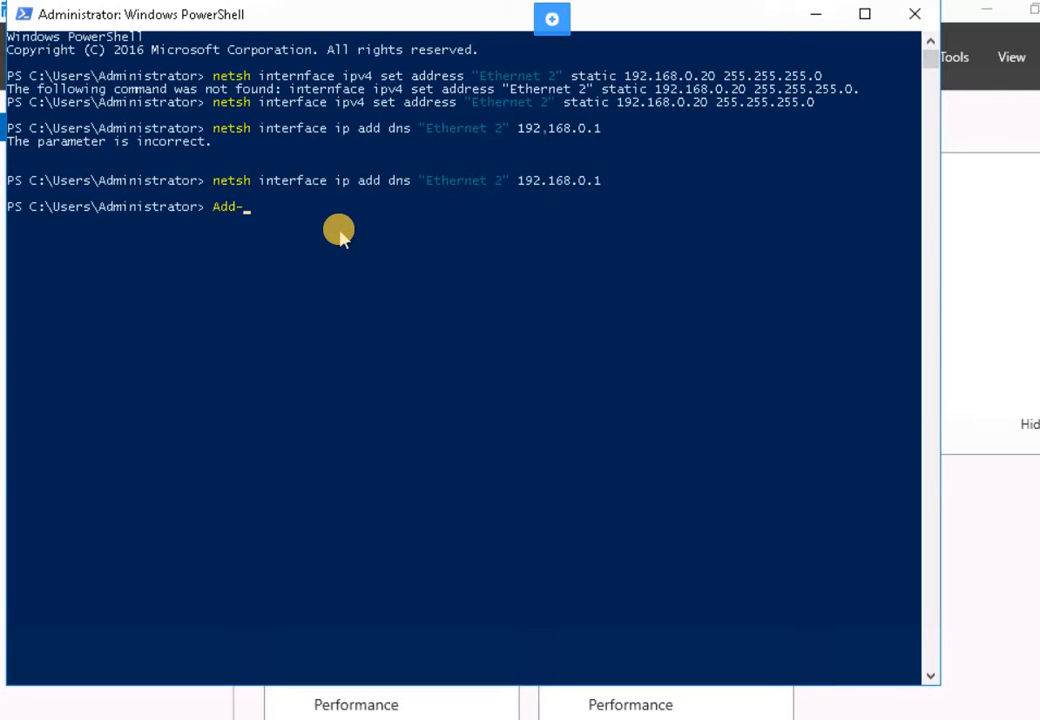
type("WindowsFeature")
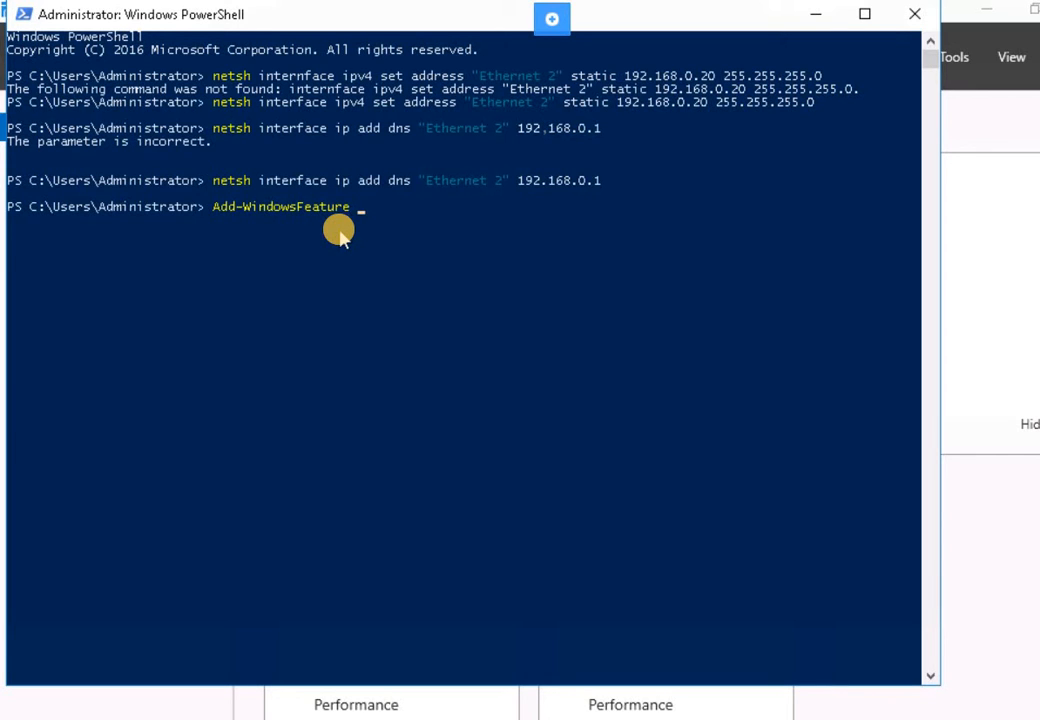
type(" DirectAccess-VPN,")
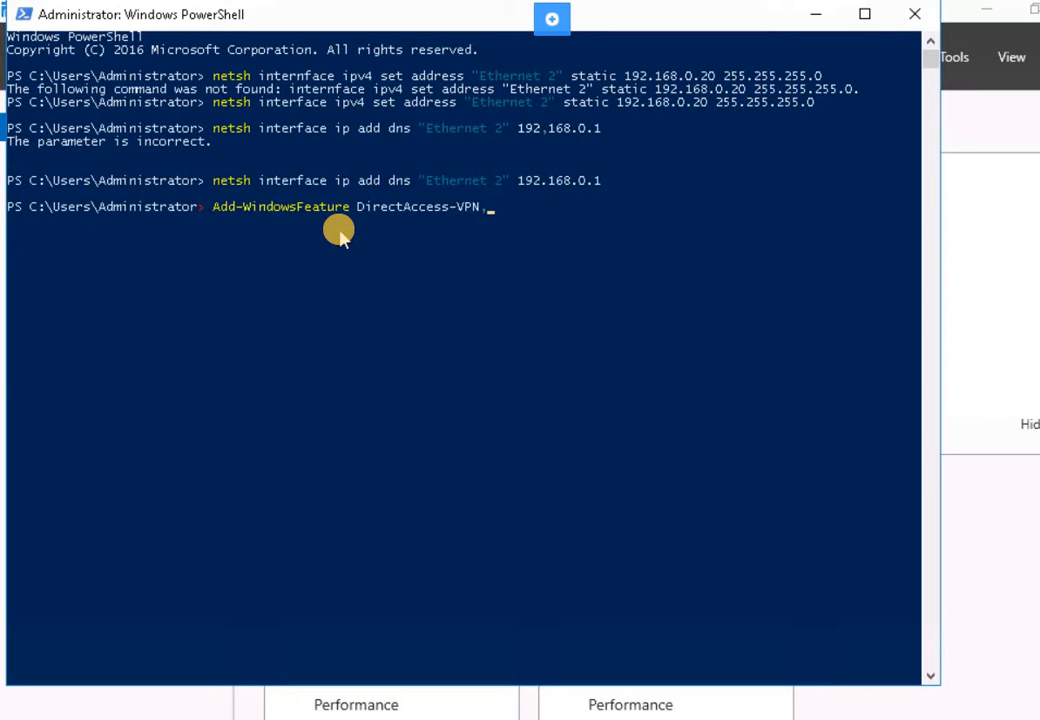
type("Routing -IncludeMang")
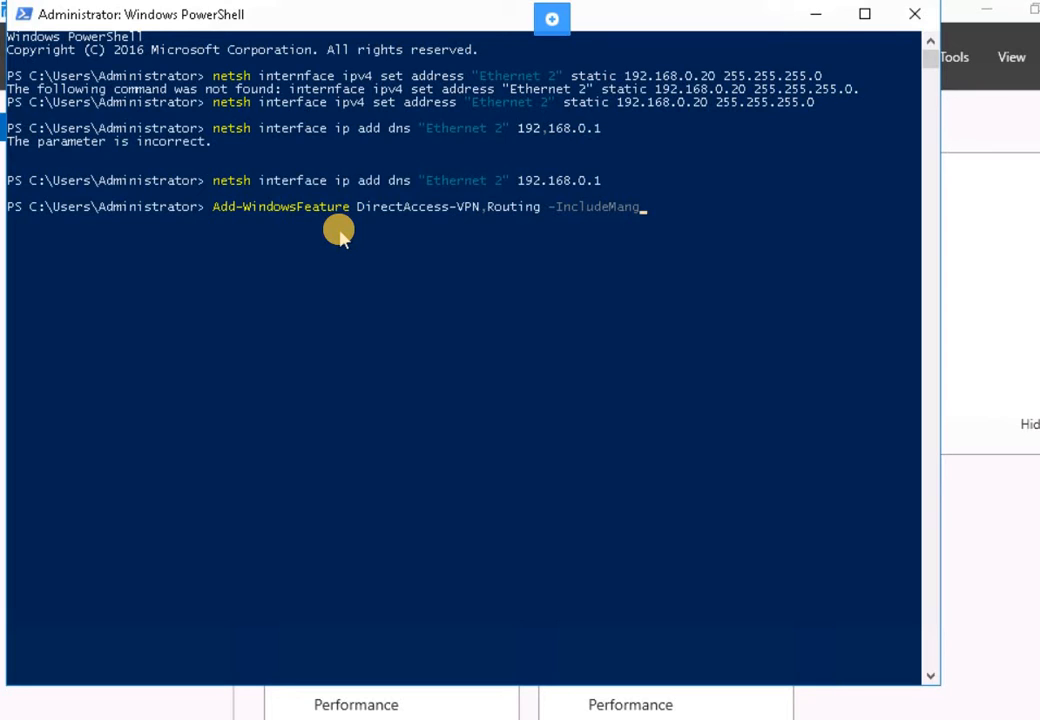
key("Tab")
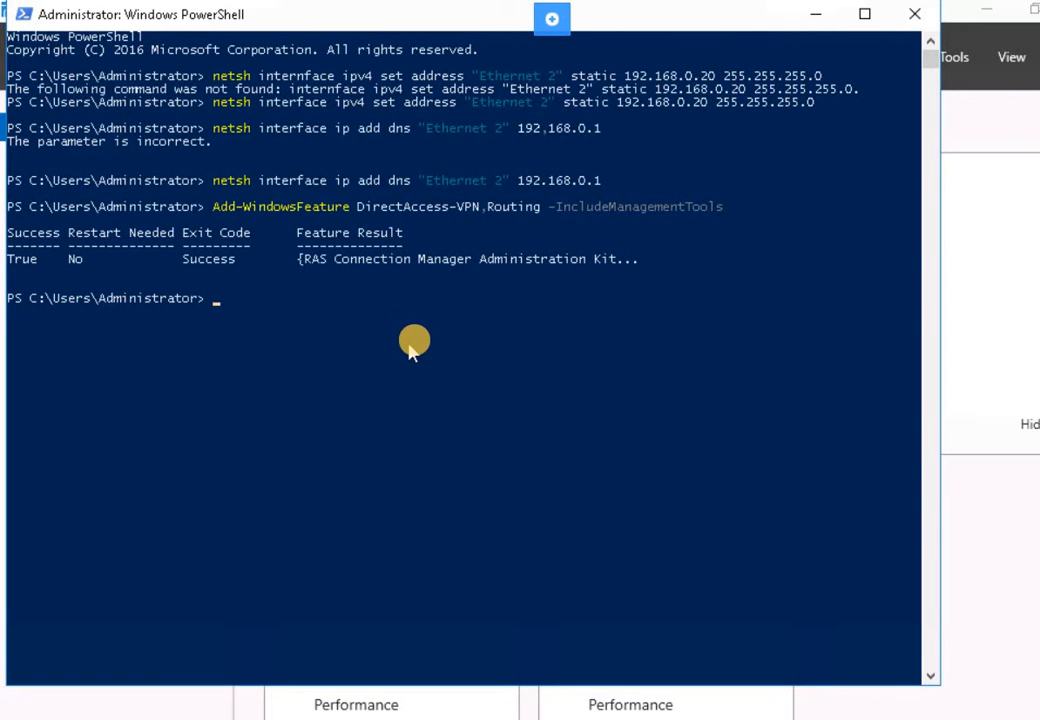
left_click(466, 336)
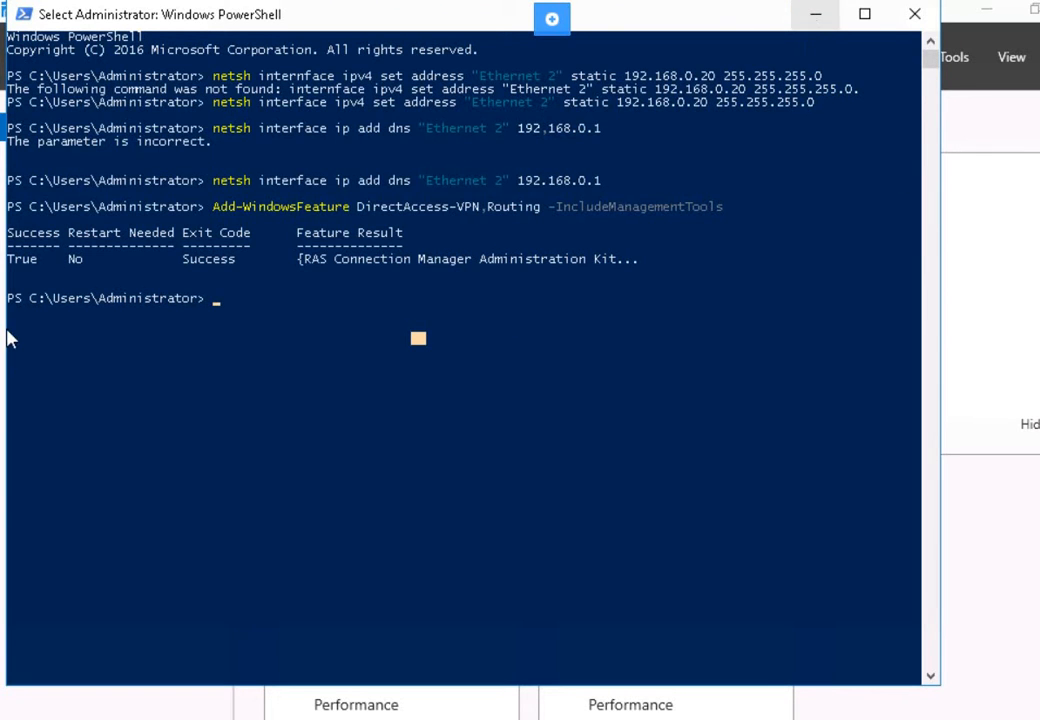
left_click(816, 18)
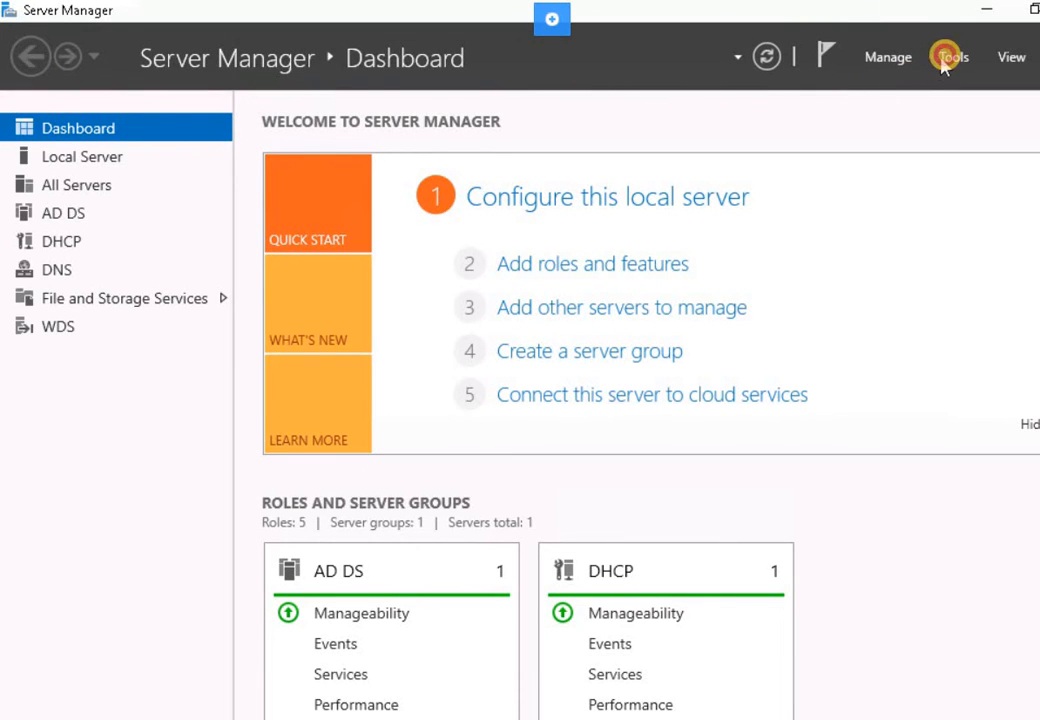
- Open Routing and Remote Access from Tools and choose Configure and Enable on PLABDC01 (local)
left_click(952, 58)
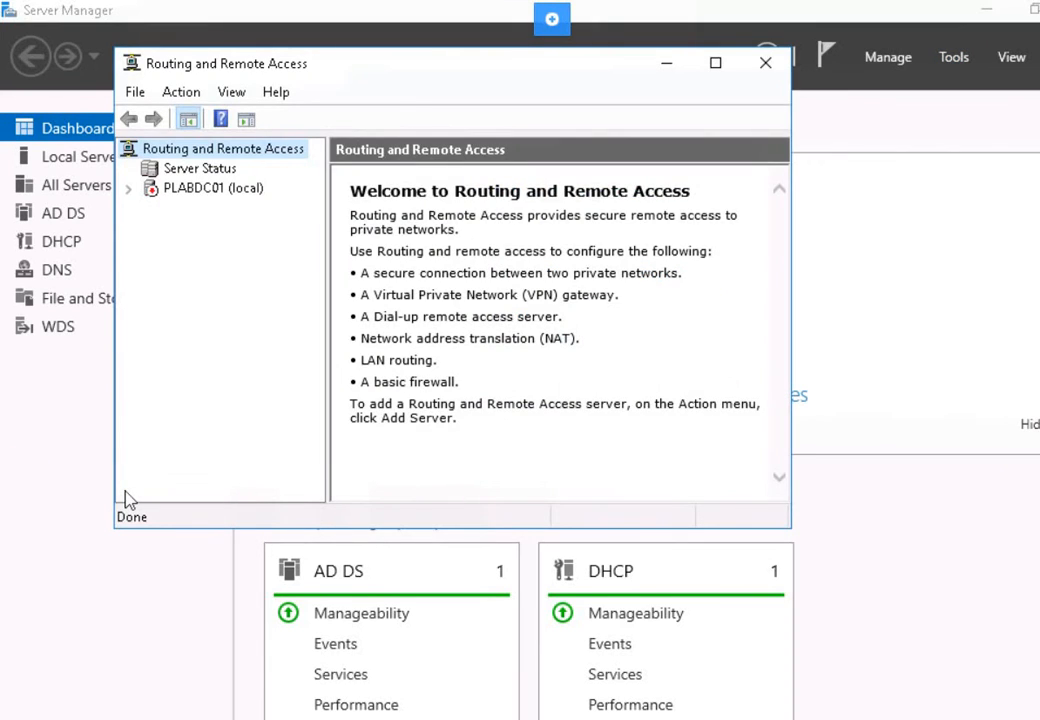
left_click(188, 190)
right_click(190, 191)
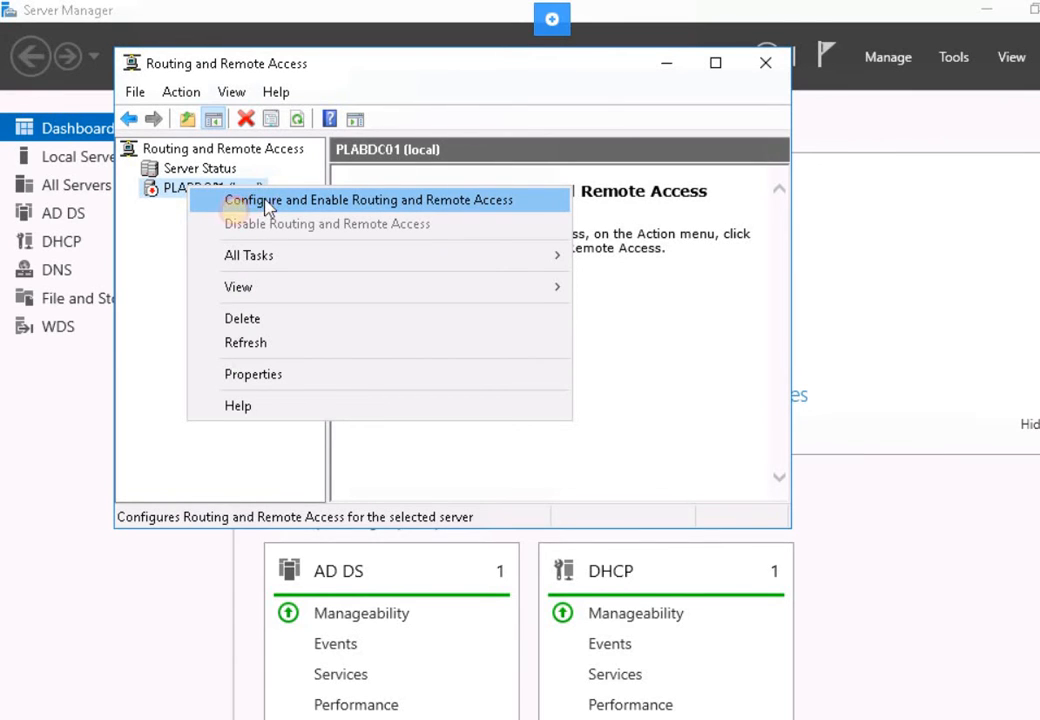
left_click(267, 204)
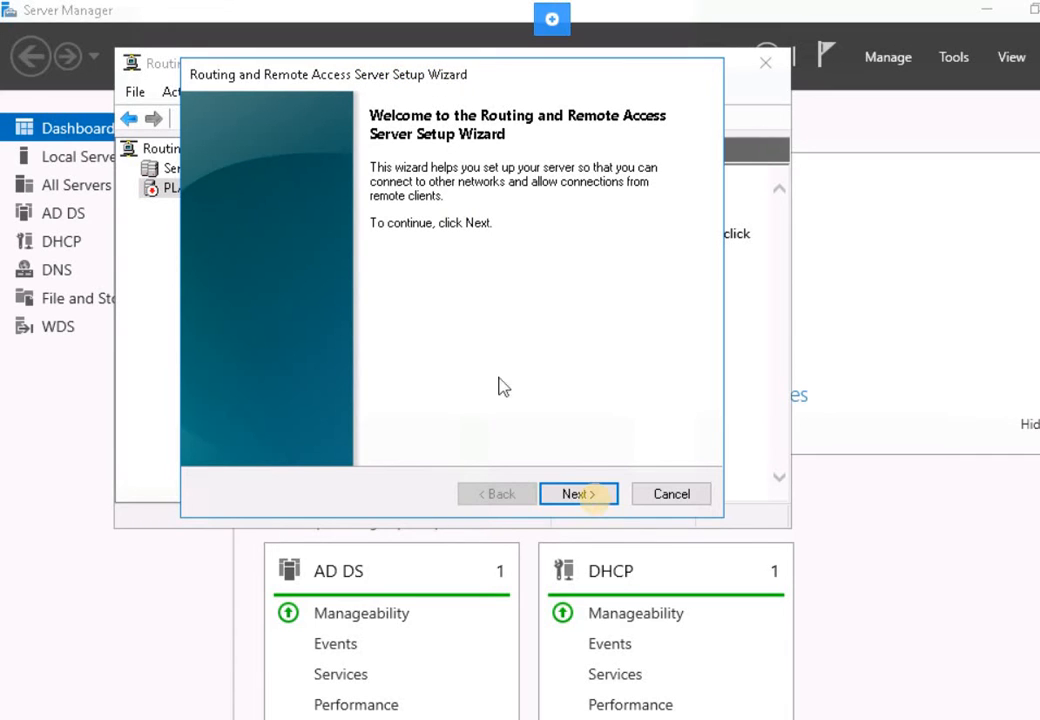
- Choose Remote access (dial-up or VPN) in the setup wizard and enable VPN
left_click(578, 494)
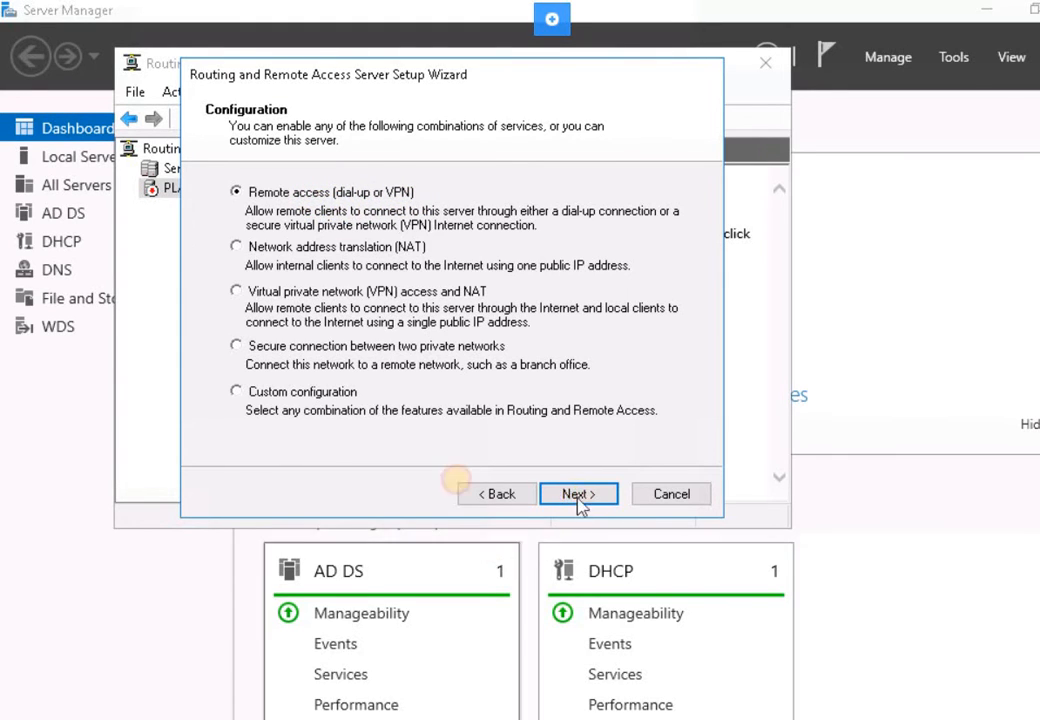
left_click(550, 500)
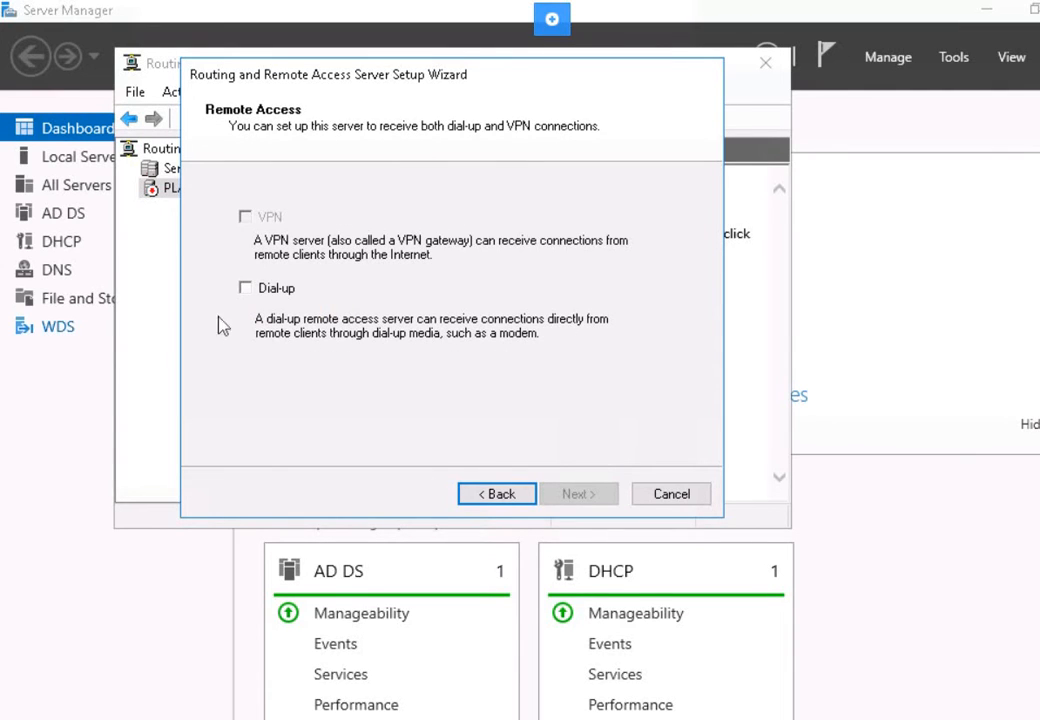
left_click(497, 494)
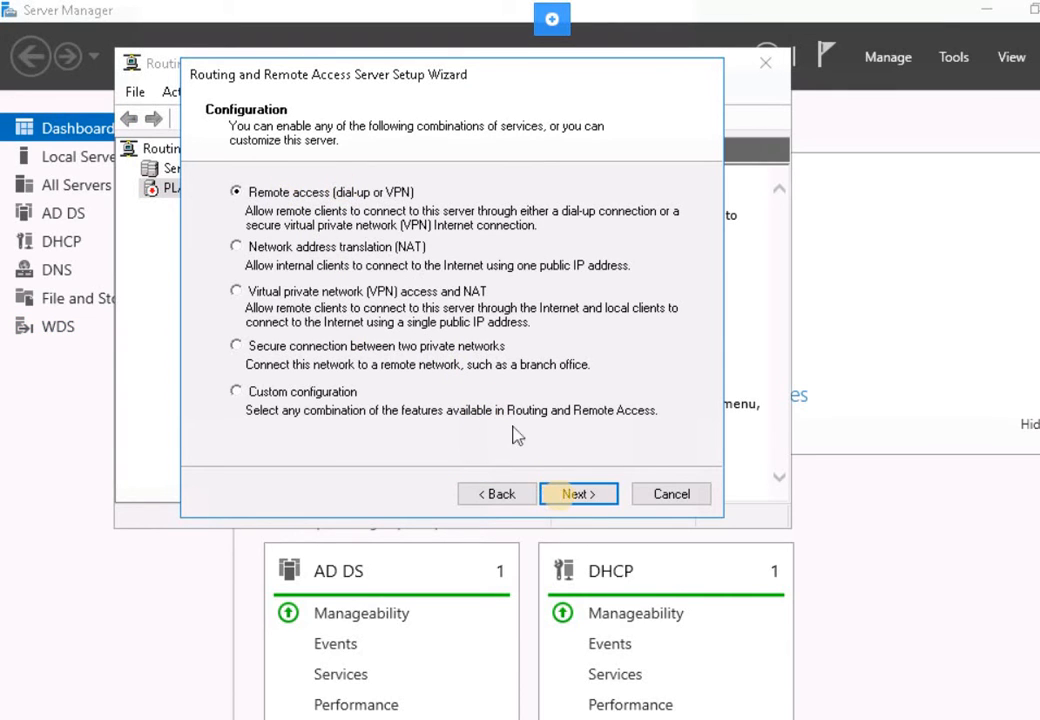
left_click(563, 503)
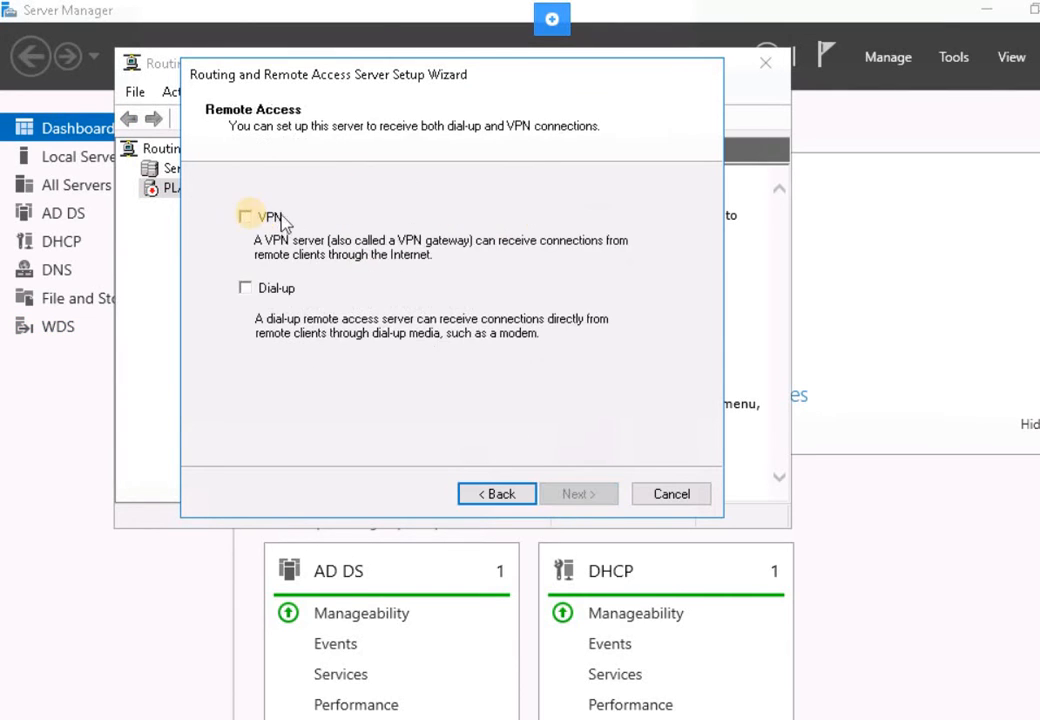
left_click(247, 218)
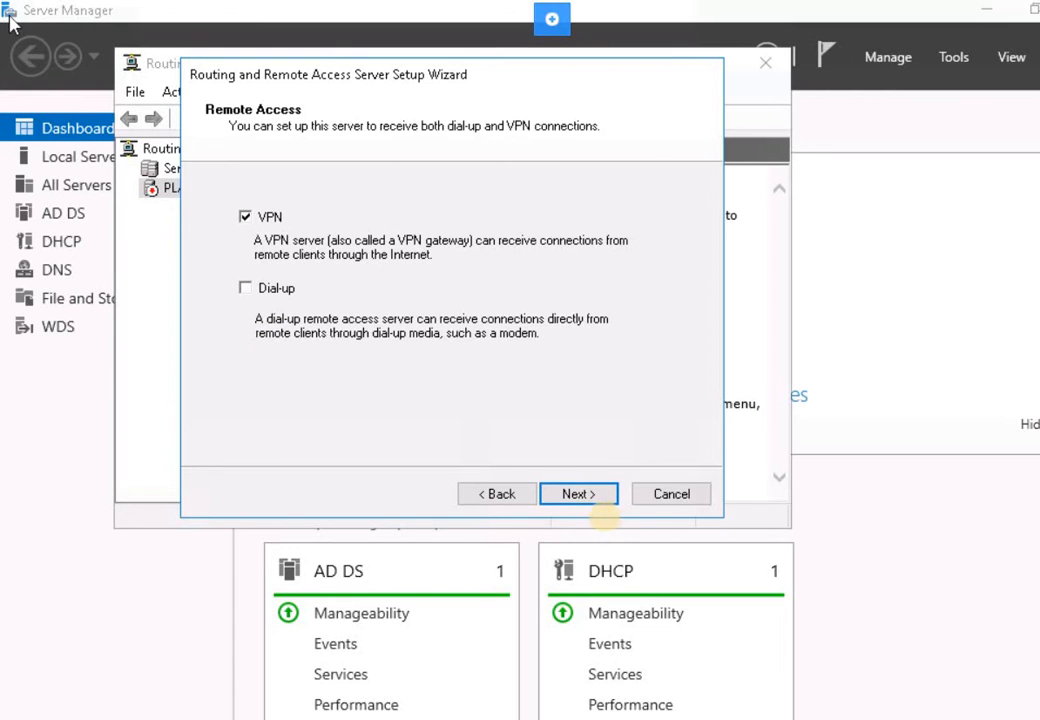
left_click(592, 492)
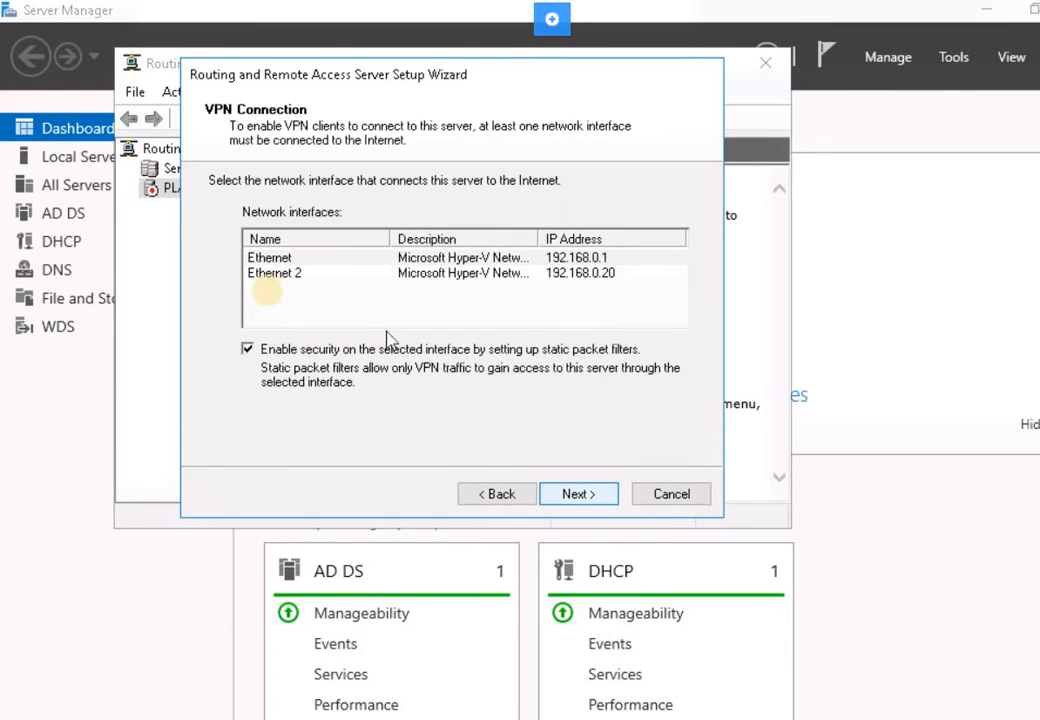
- Pick Ethernet 2 as the Internet interface with Enable security unchecked, and continue
left_click(279, 281)
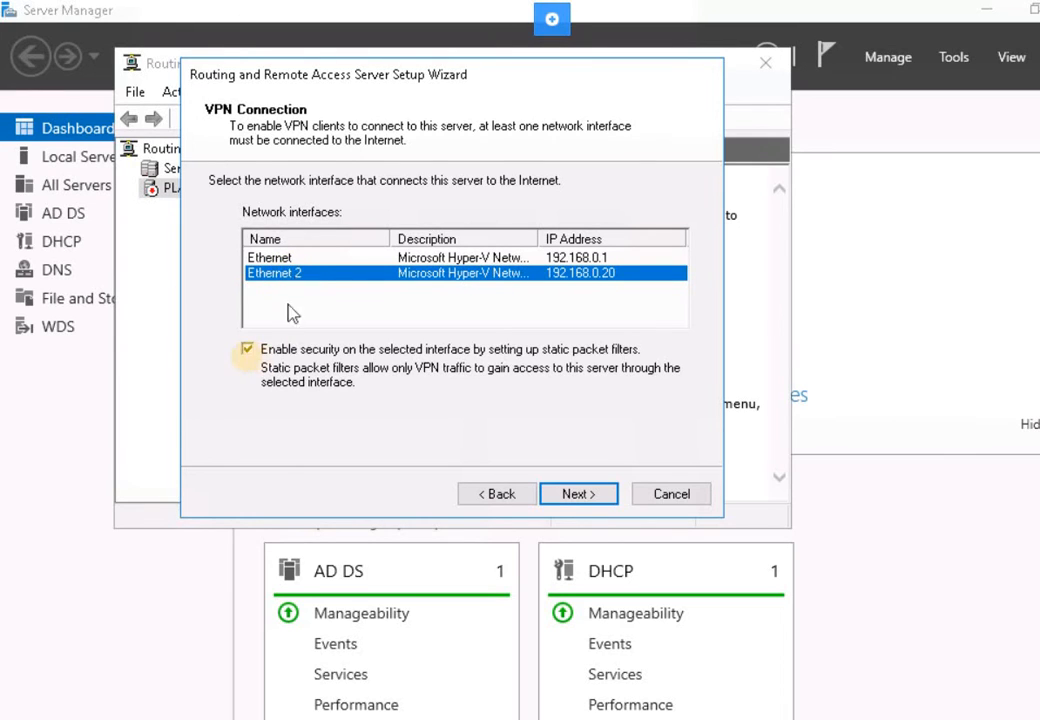
left_click(247, 349)
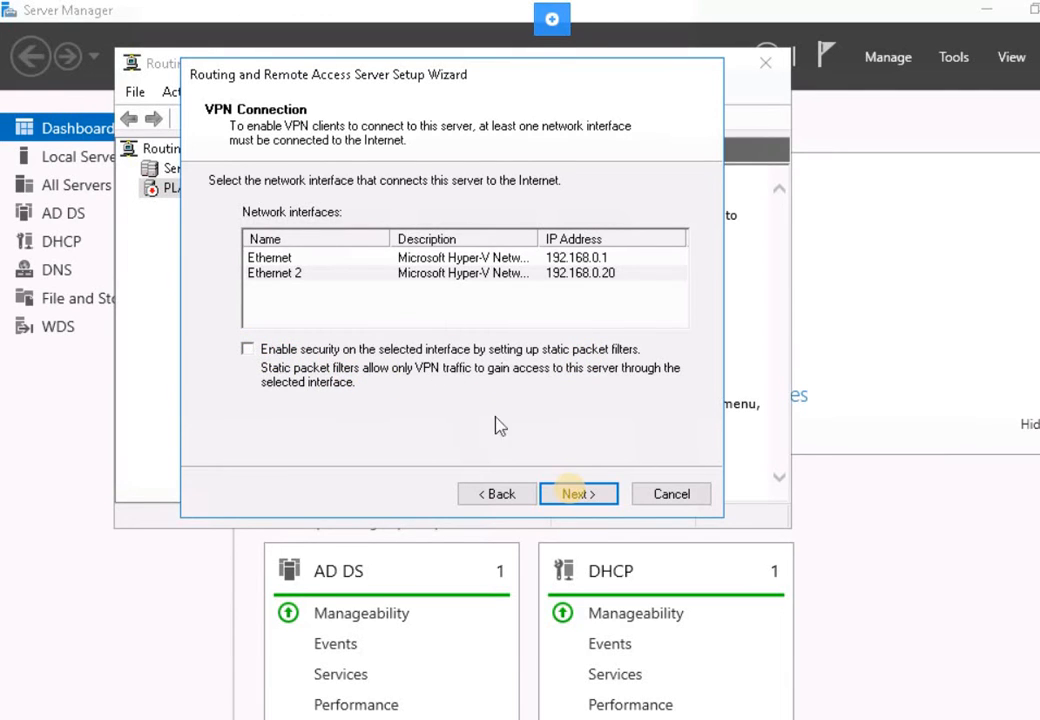
key("Return")
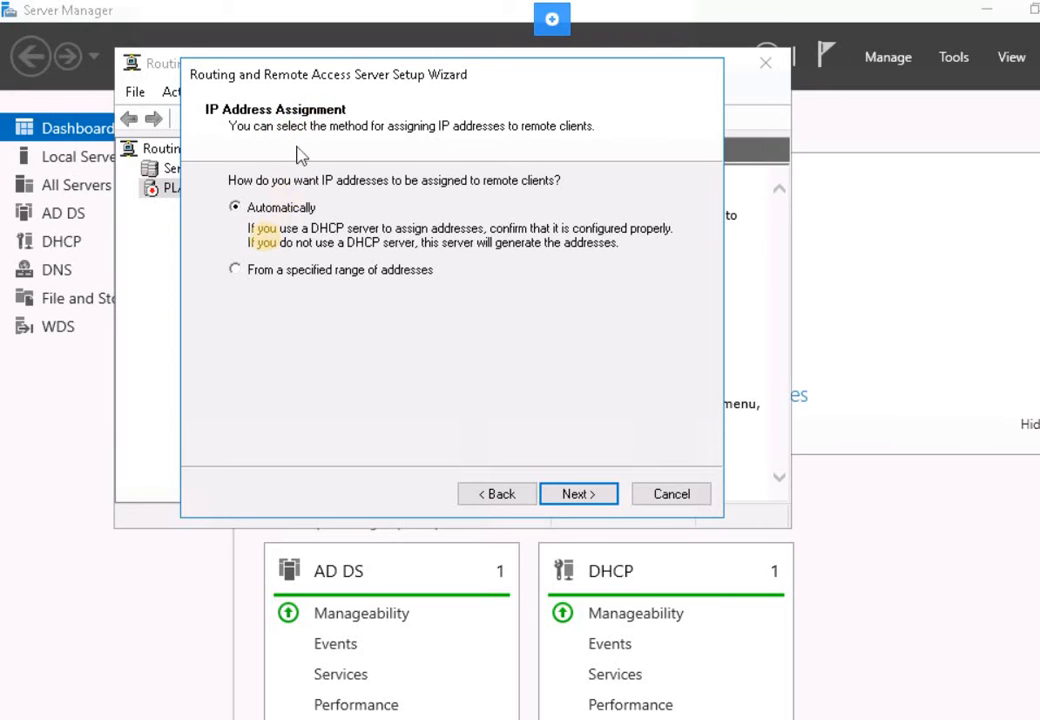
- Choose From a specified range of addresses for VPN client IP assignment
left_click(272, 272)
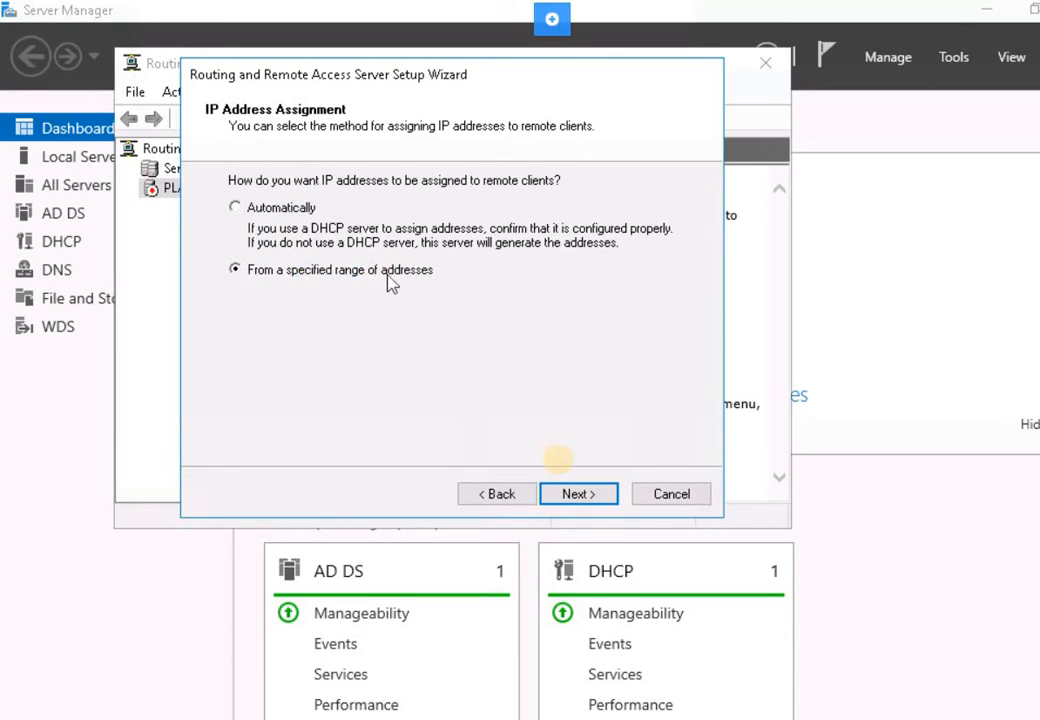
left_click(590, 492)
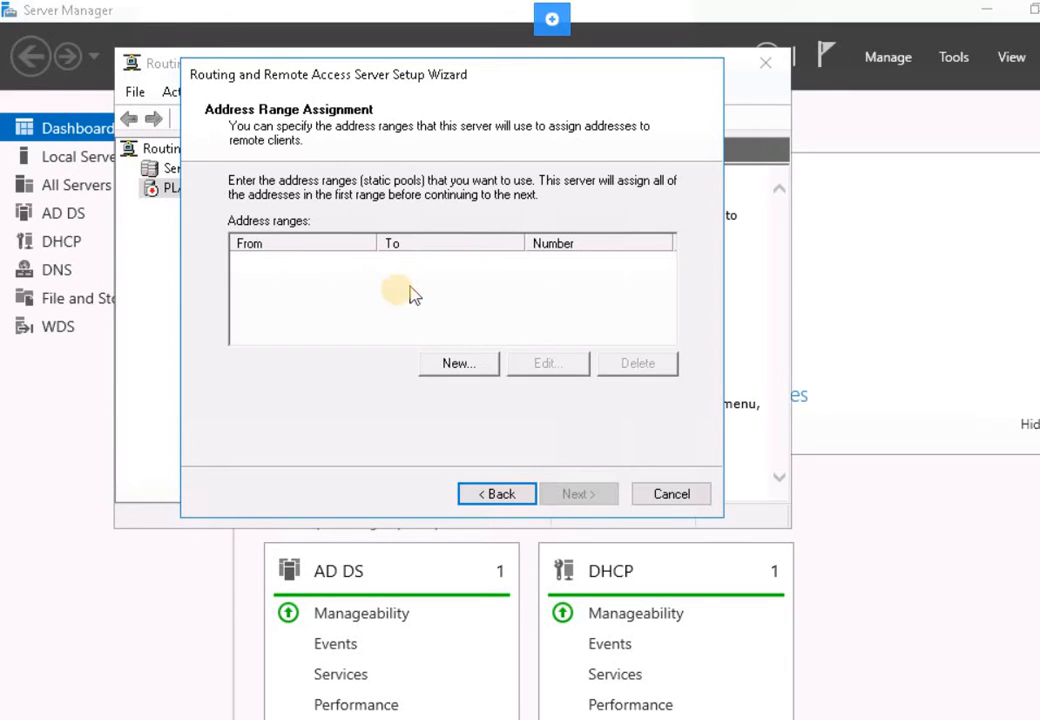
- Add the 10.10.0.100 to 10.10.0.120 client address range (21 addresses) and continue
left_click(455, 365)
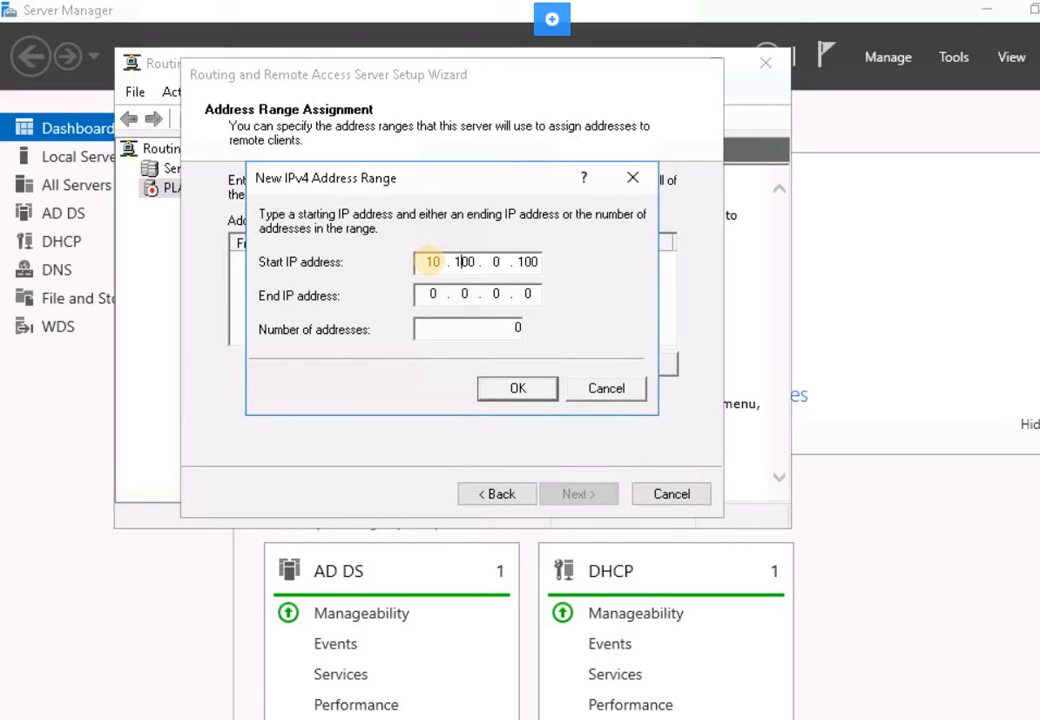
key("Delete")
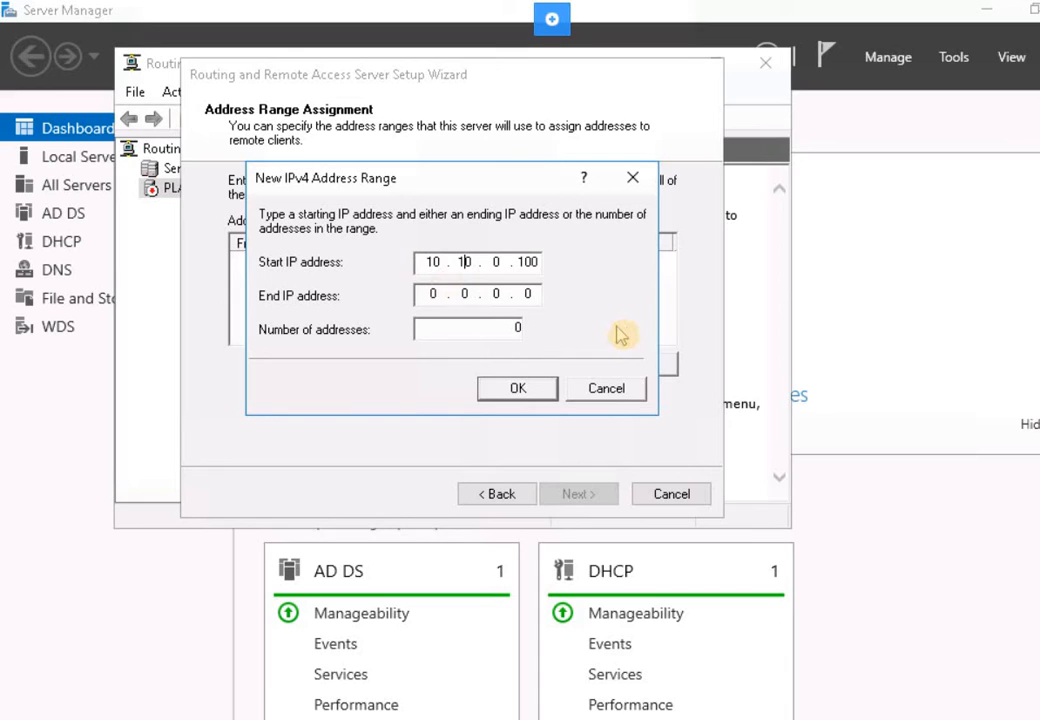
key("Tab")
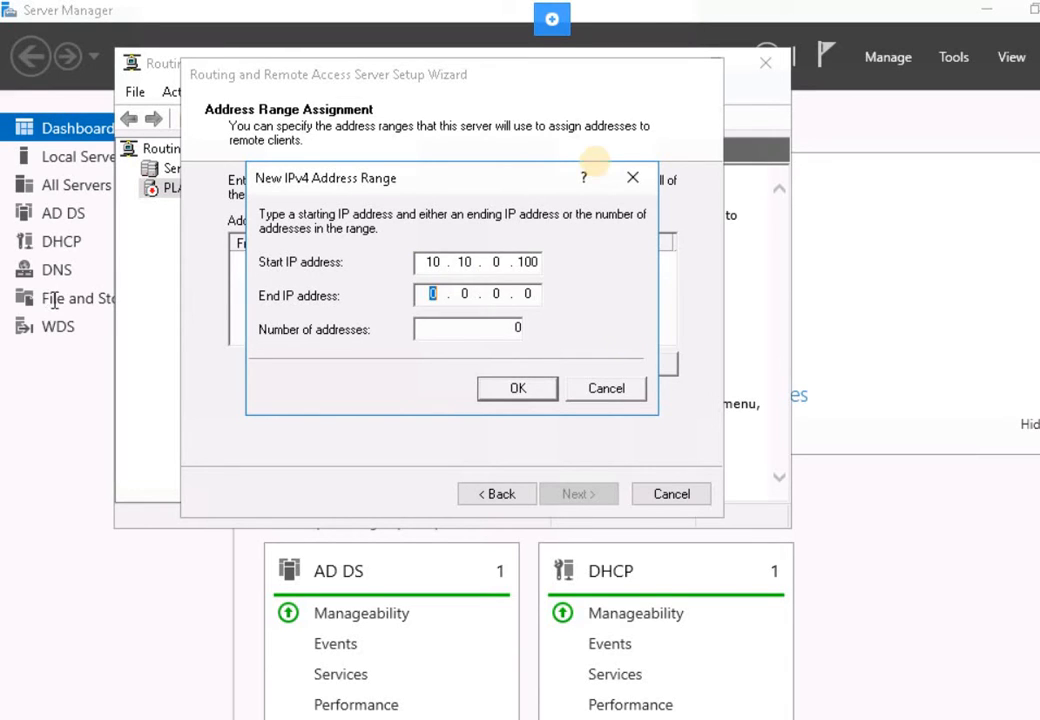
left_click(433, 292)
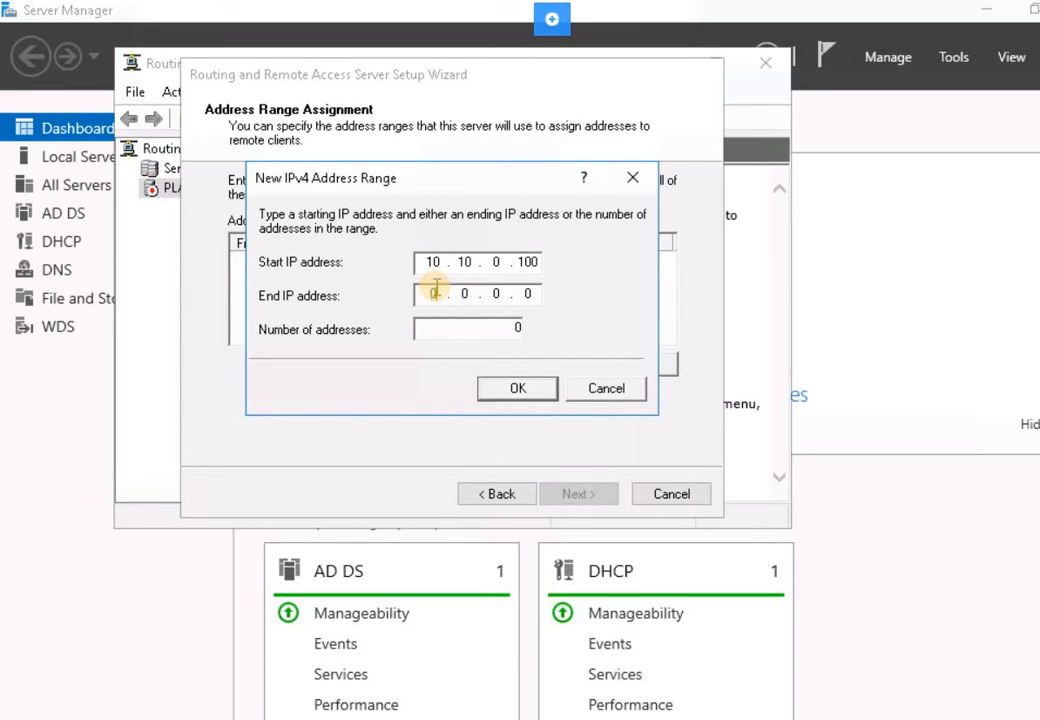
type("10 . 1")
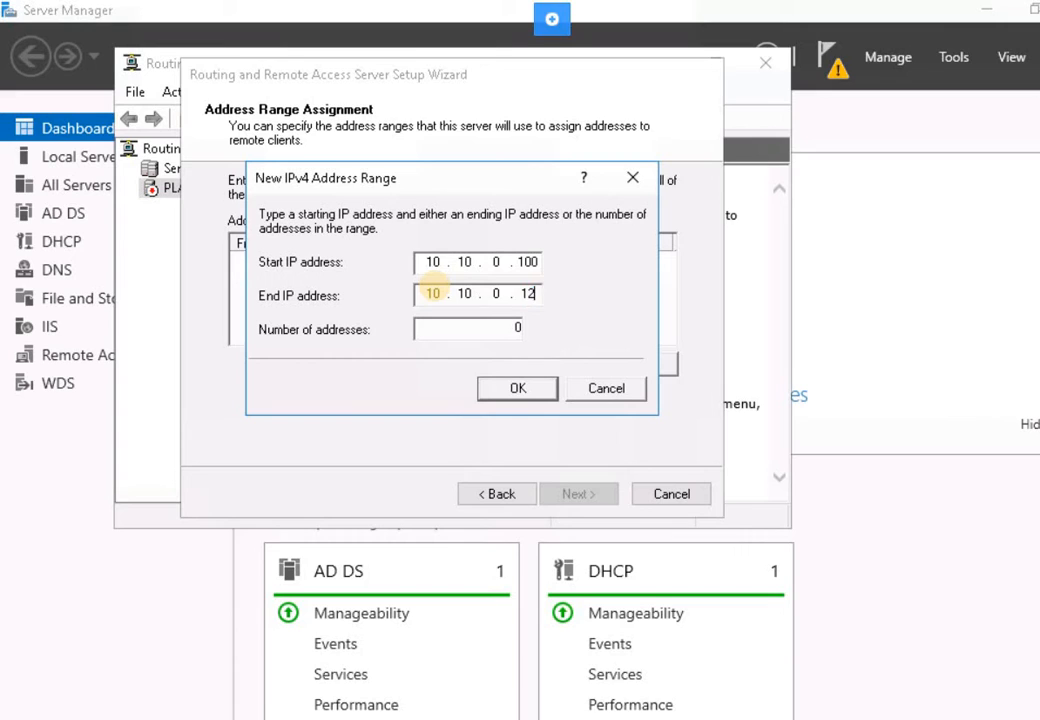
type("0")
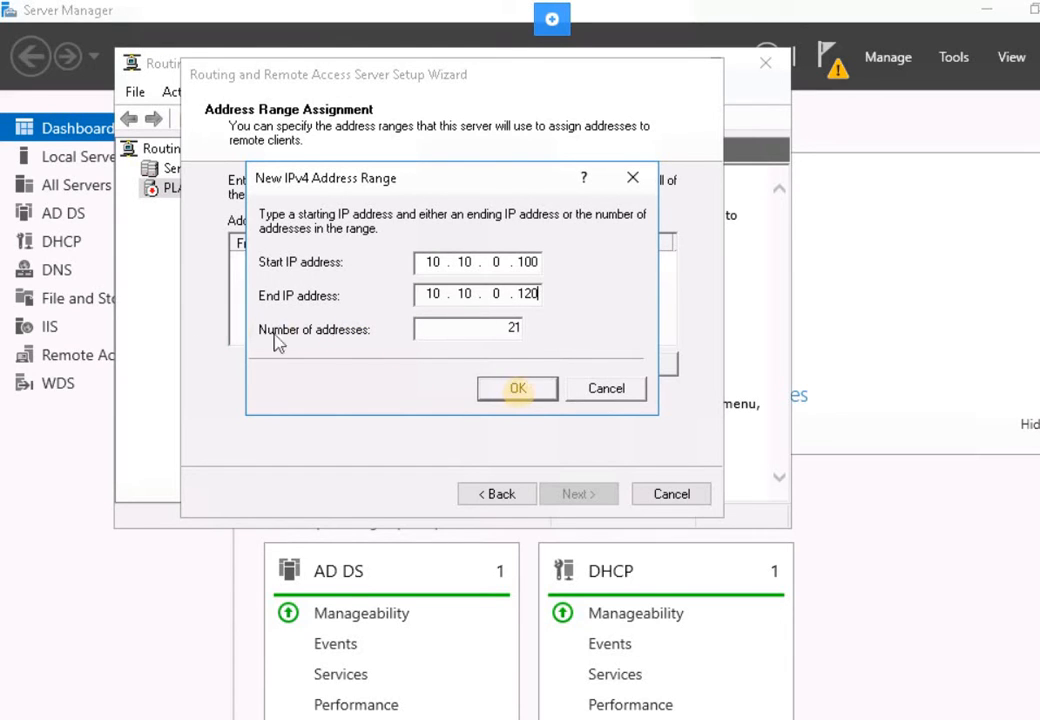
left_click(520, 393)
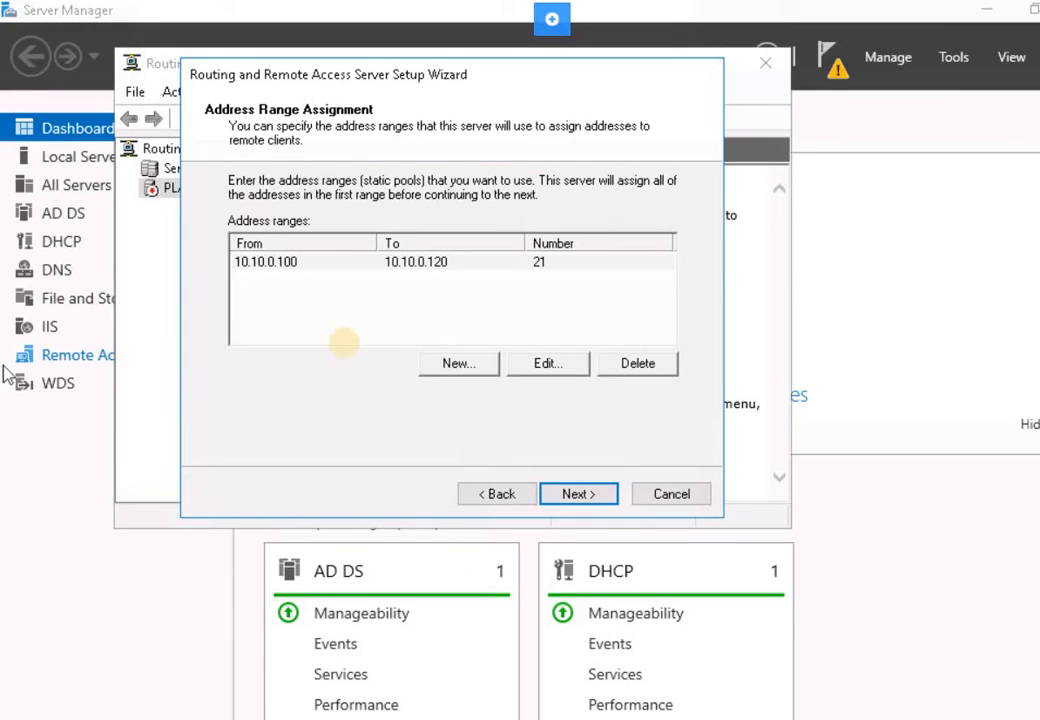
left_click(591, 493)
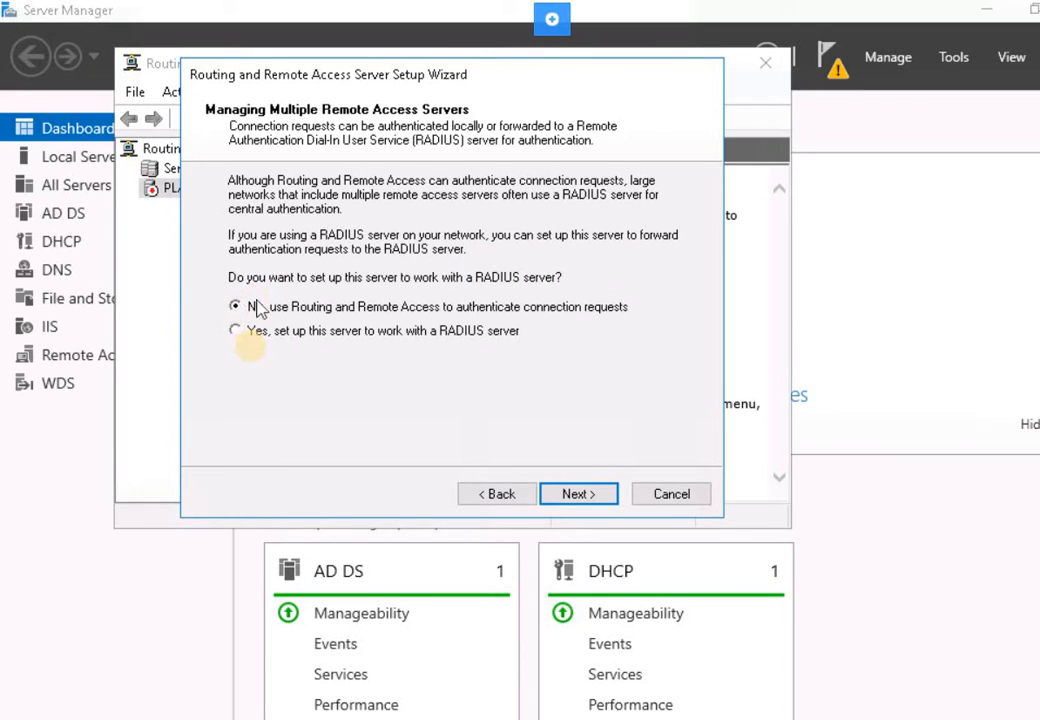
- Use RADIUS server plabsa01 with its shared secret for authentication, and continue to the summary
left_click(238, 335)
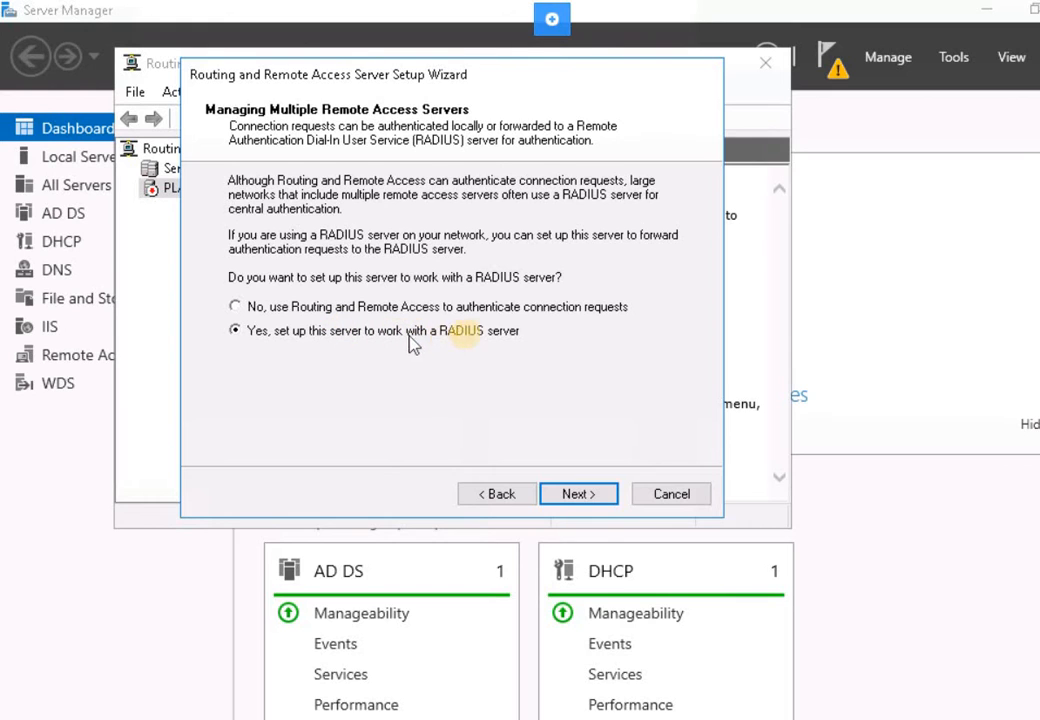
left_click(578, 494)
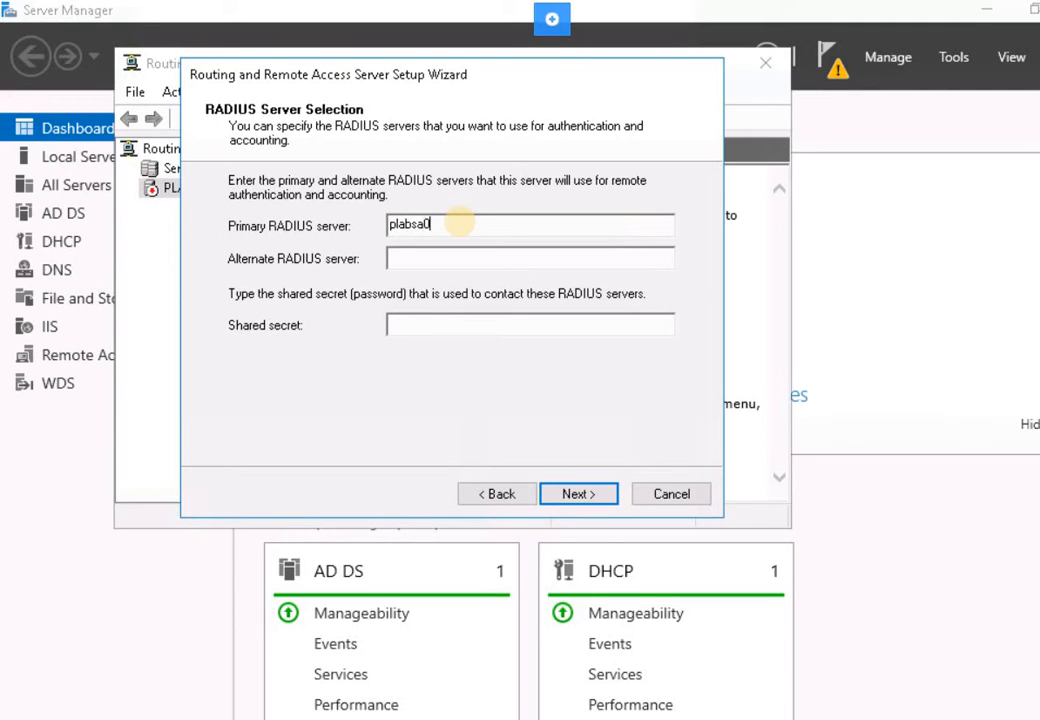
type("1")
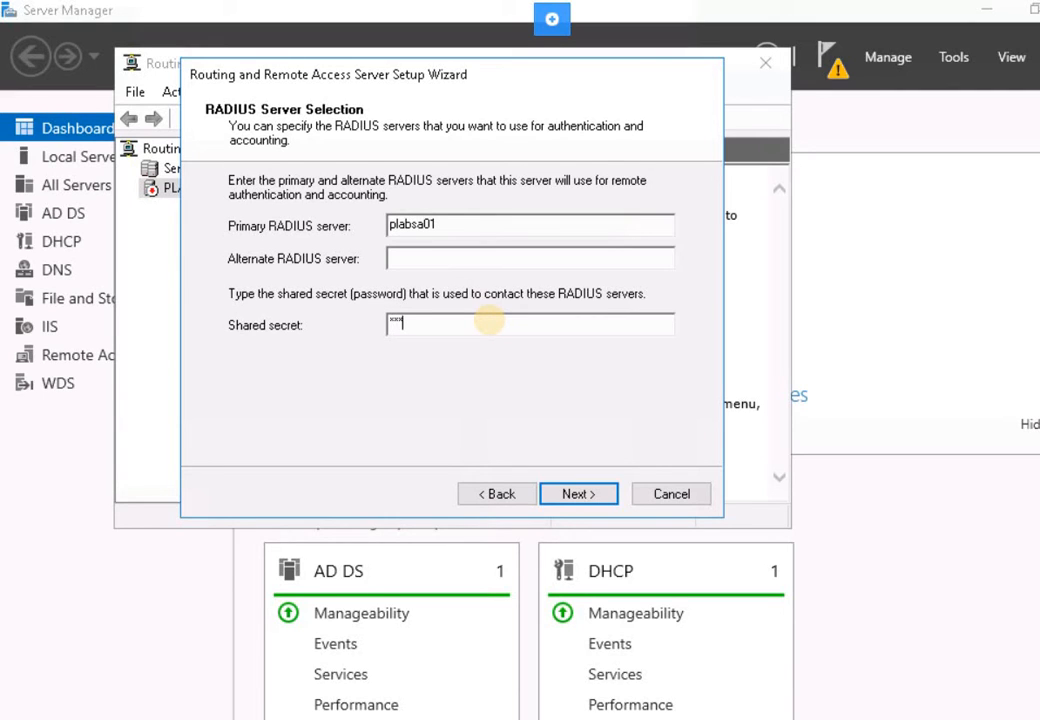
left_click(489, 320)
type("********")
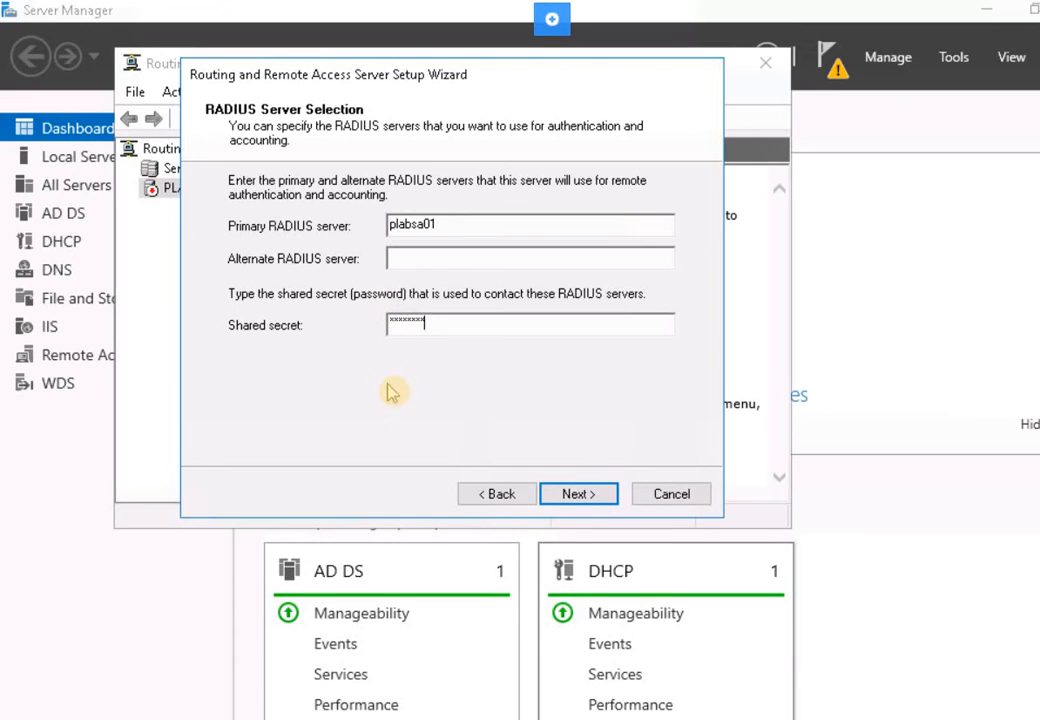
left_click(580, 493)
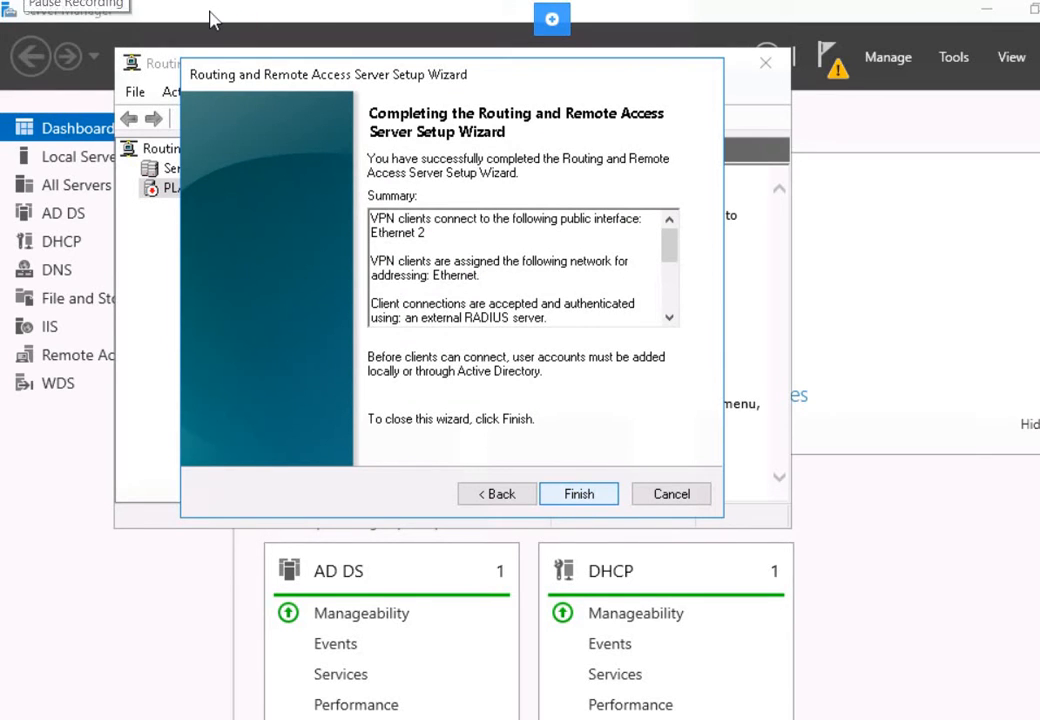
- Finish the wizard and dismiss the DHCP Relay Agent notice with OK
left_click(606, 489)
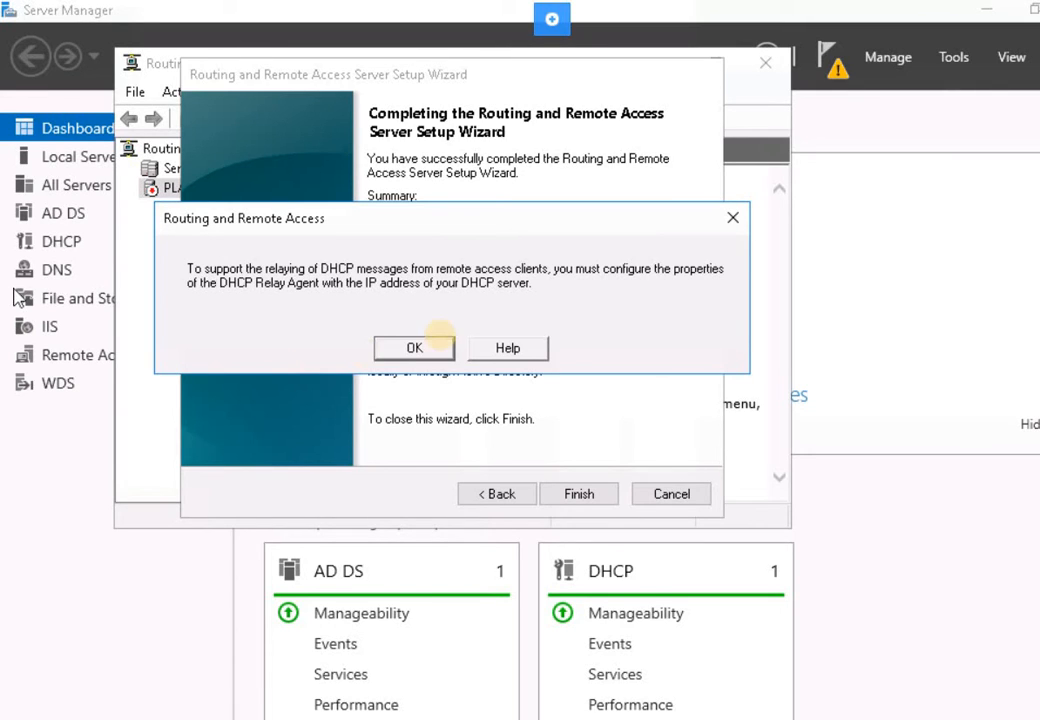
left_click(402, 343)
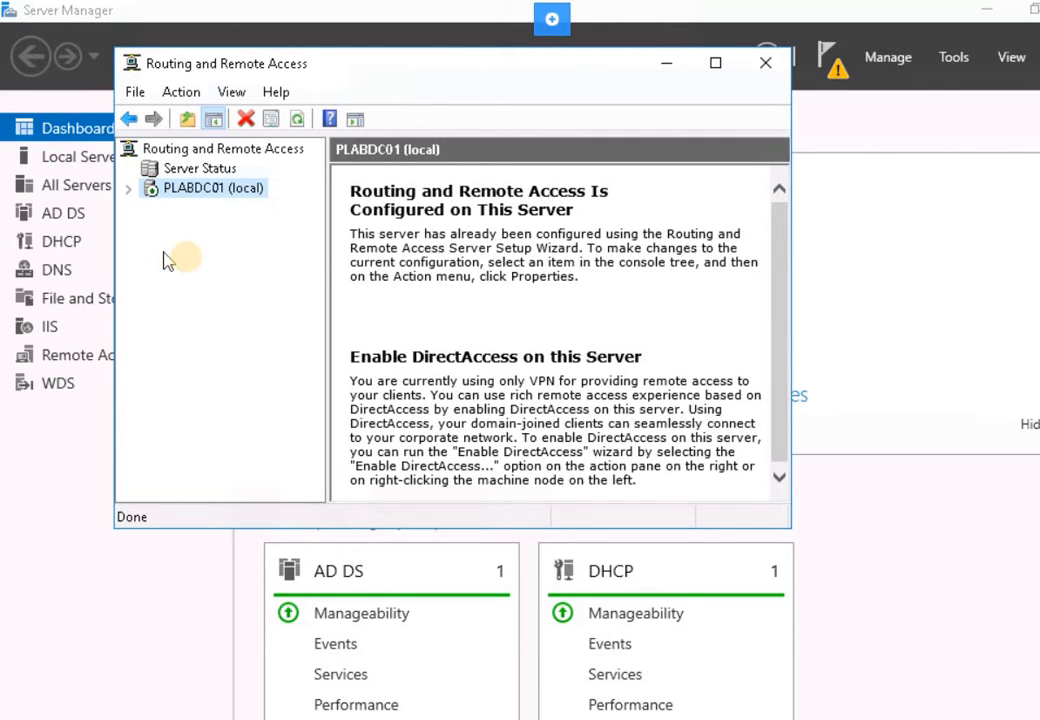
- Expand PLABDC01, confirm Remote Access Clients is empty, then minimize the console
left_click(128, 188)
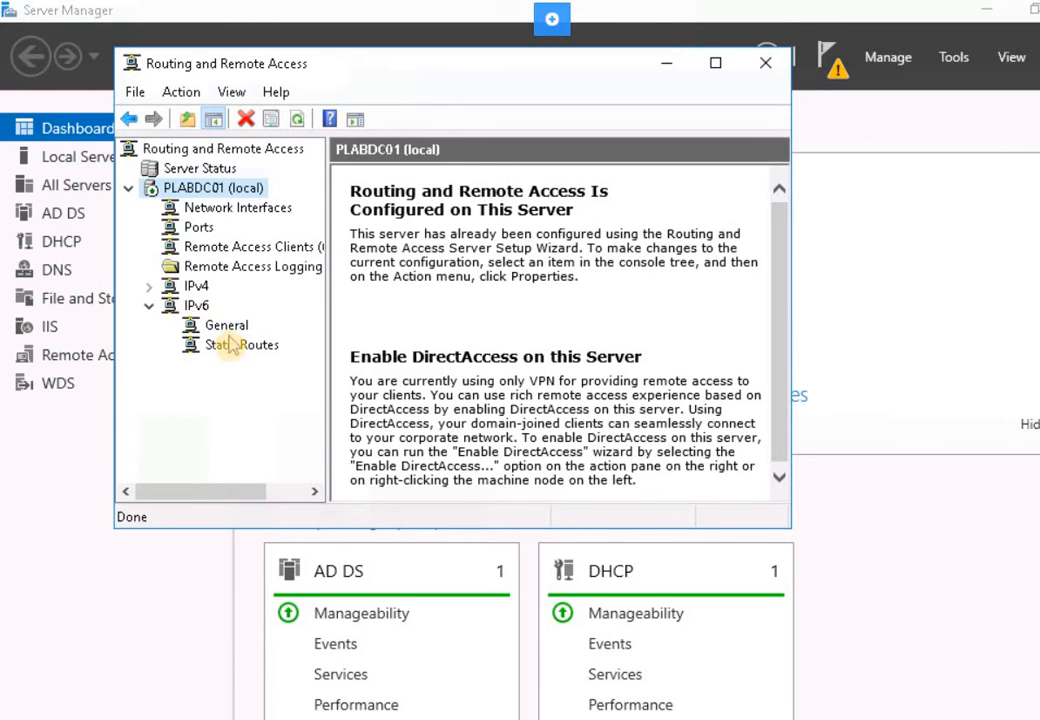
left_click(240, 248)
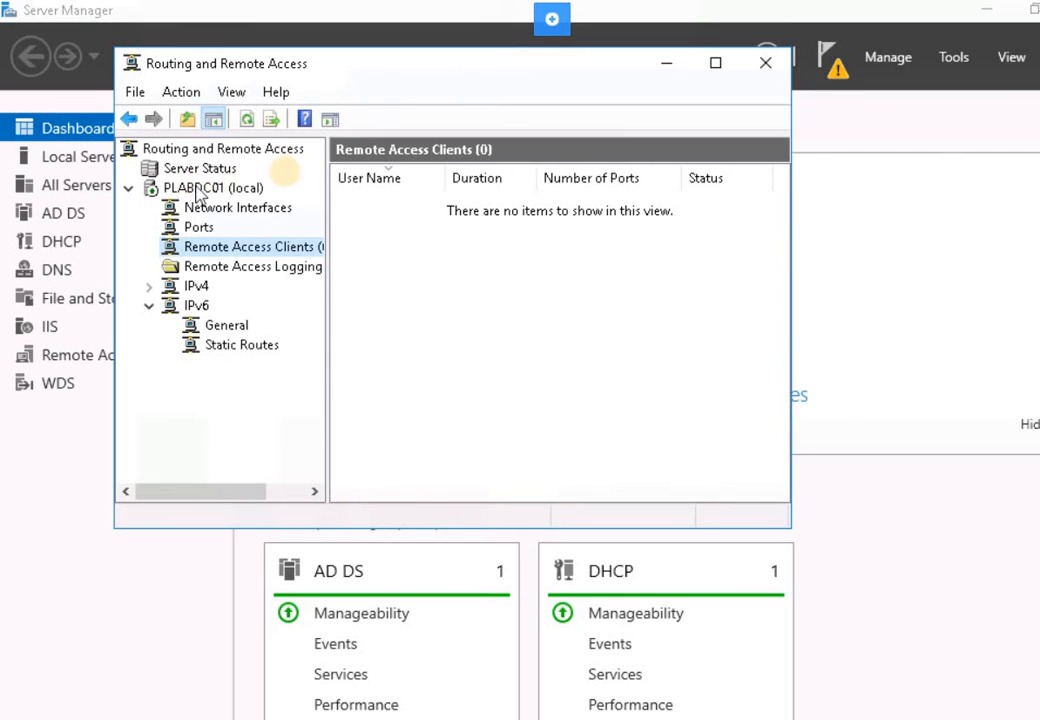
left_click(262, 188)
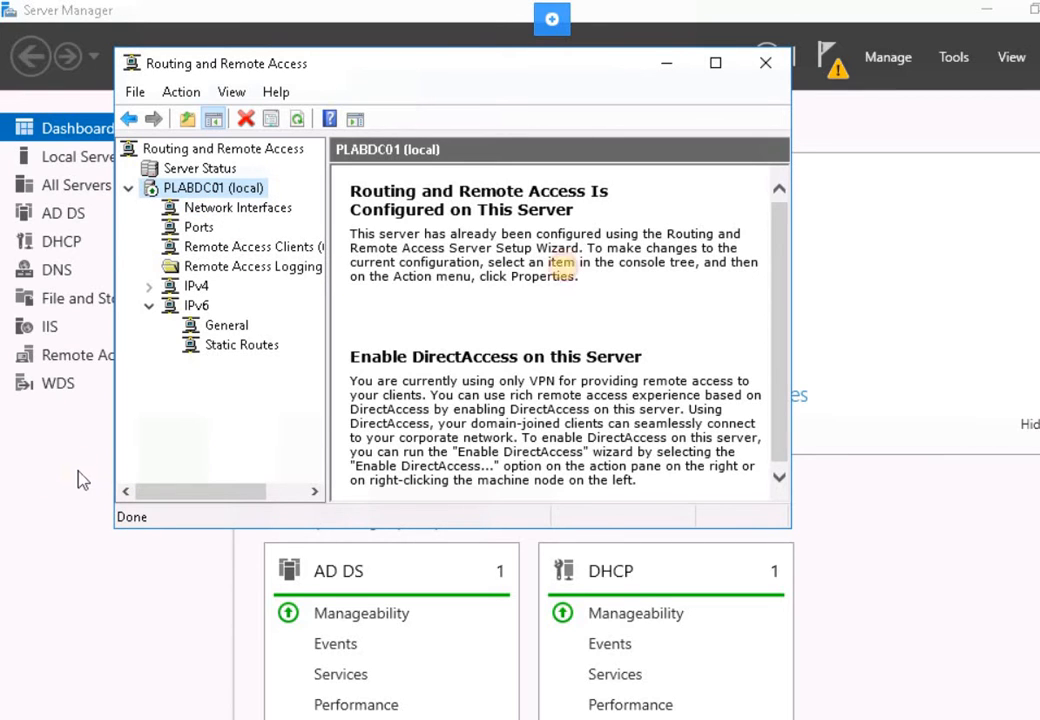
left_click(766, 63)
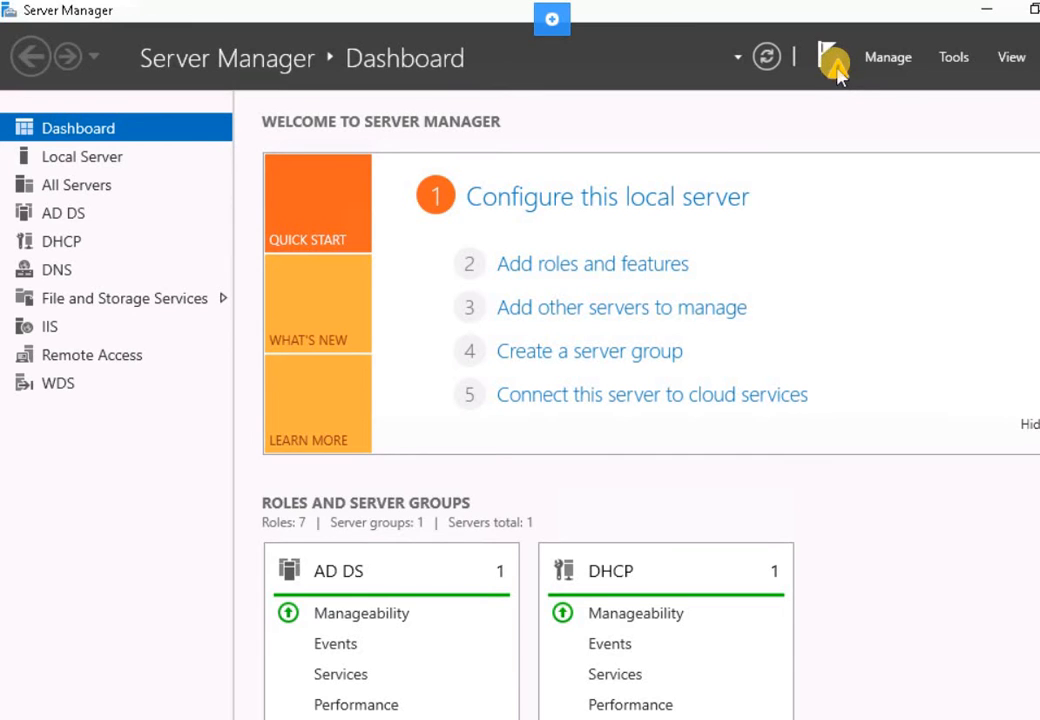
- Run the pending DirectAccess and VPN post-deployment setup on PLABDC01, then return to Routing and Remote Access
left_click(834, 62)
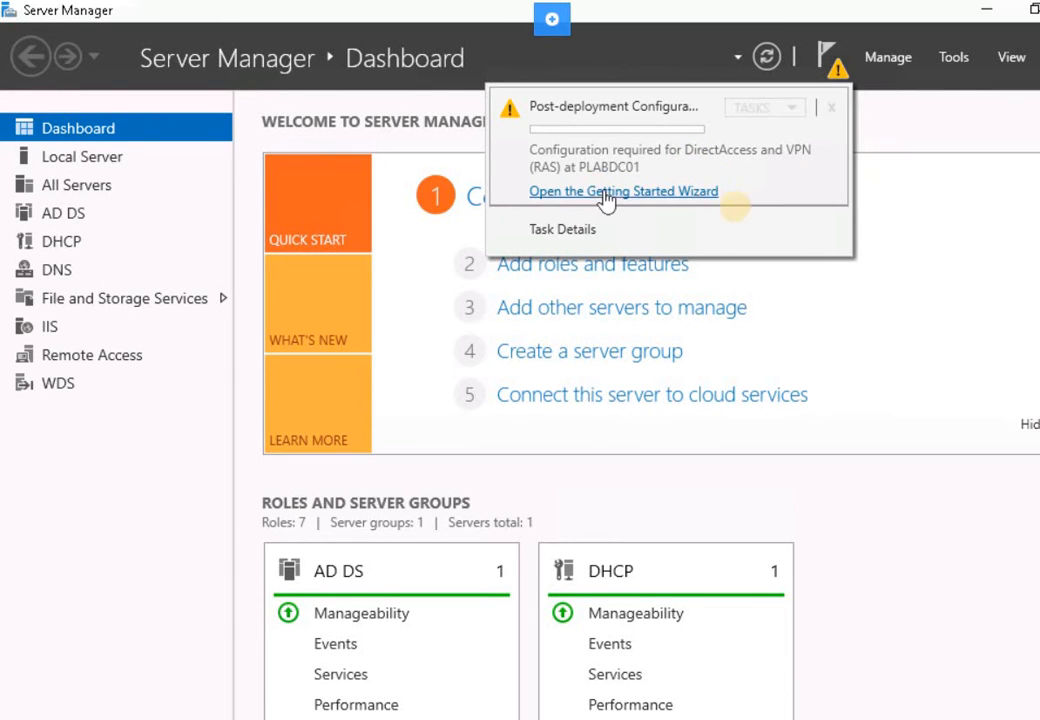
left_click(660, 192)
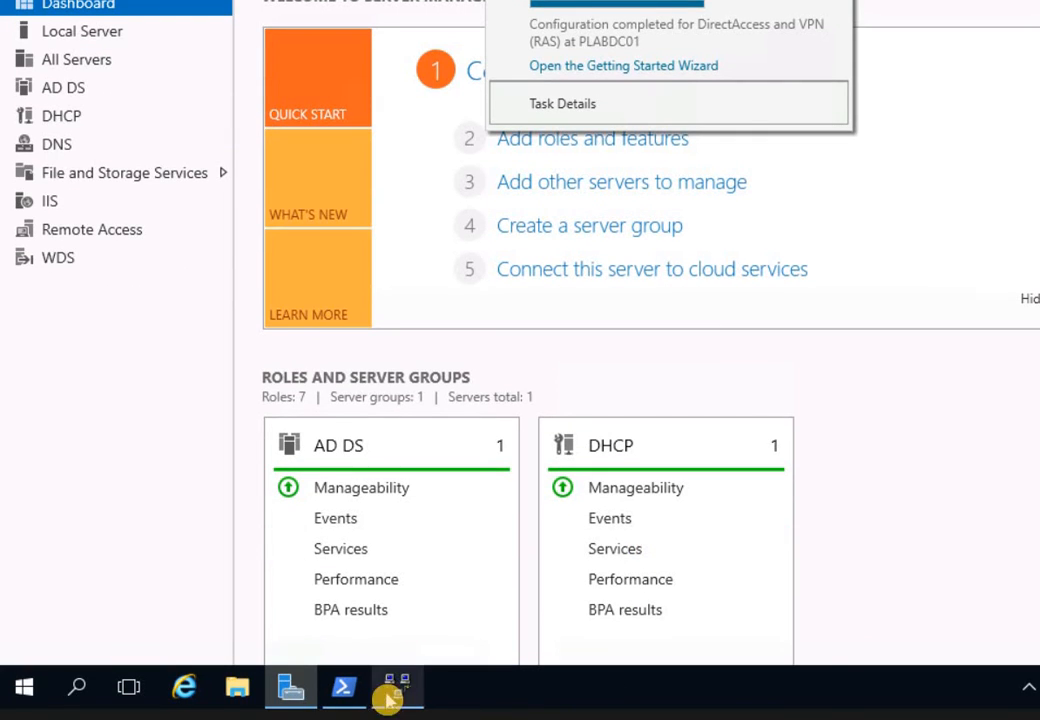
left_click(395, 688)
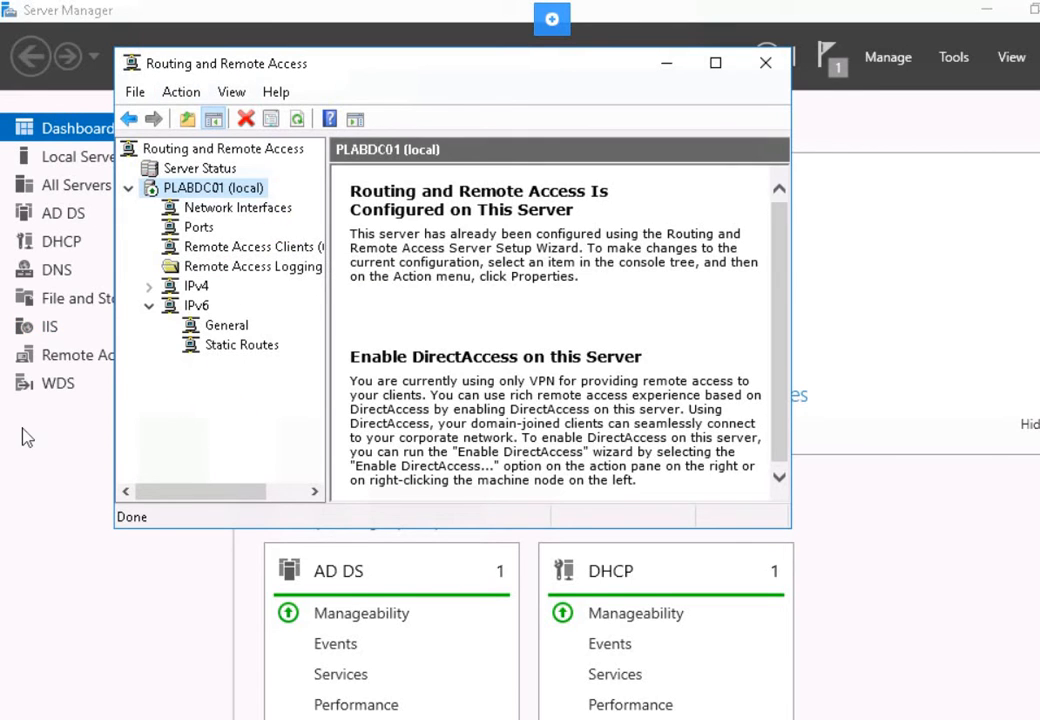
- In PLABDC01's Security properties, set RADIUS server plabsa01 to always use the message authenticator
left_click(198, 188)
right_click(209, 193)
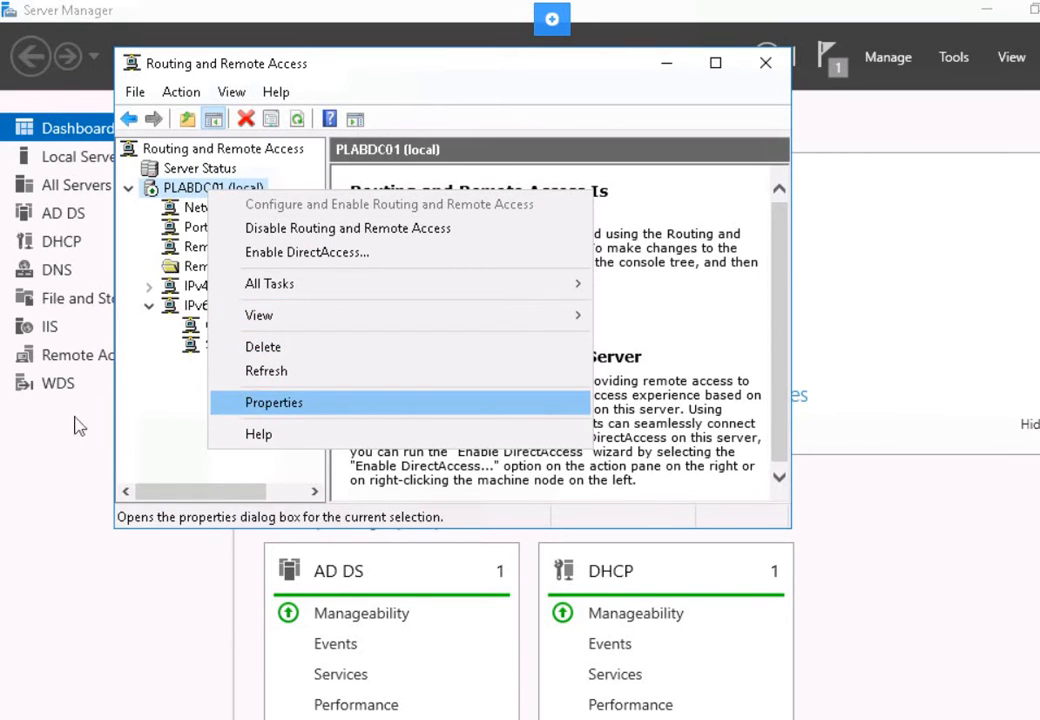
key("Return")
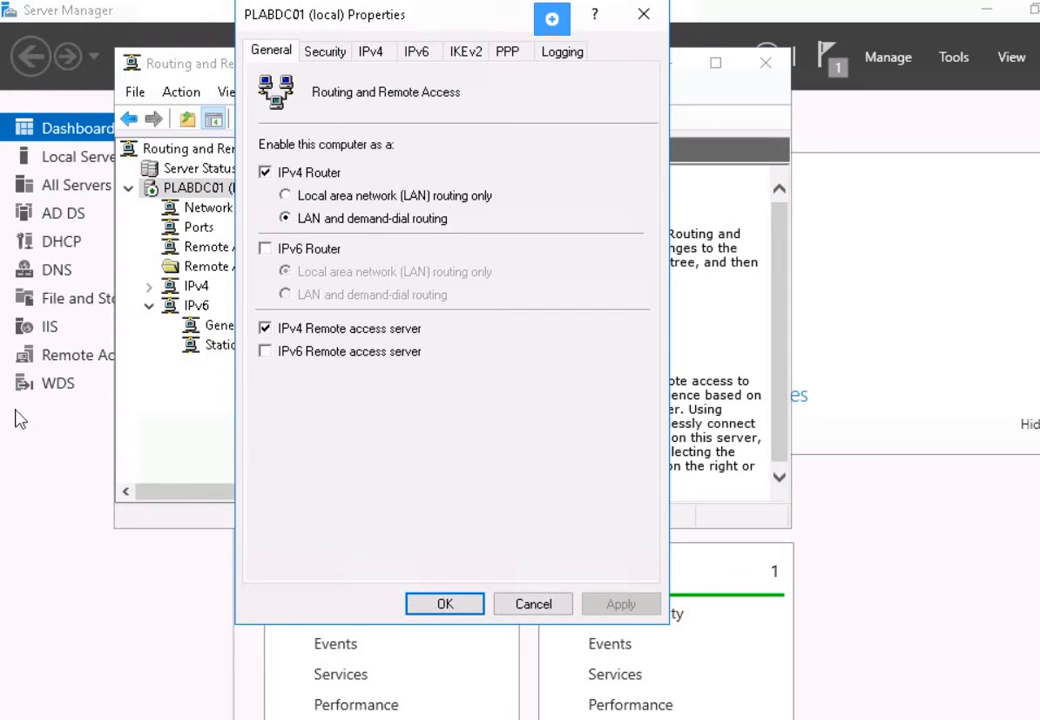
left_click(332, 51)
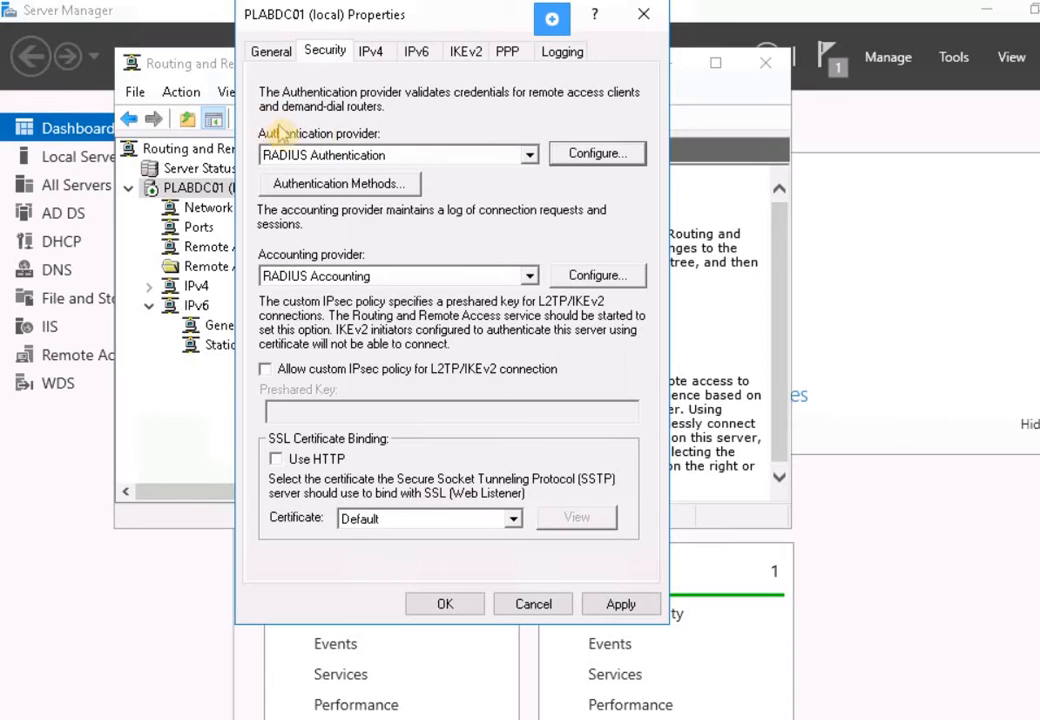
left_click(580, 160)
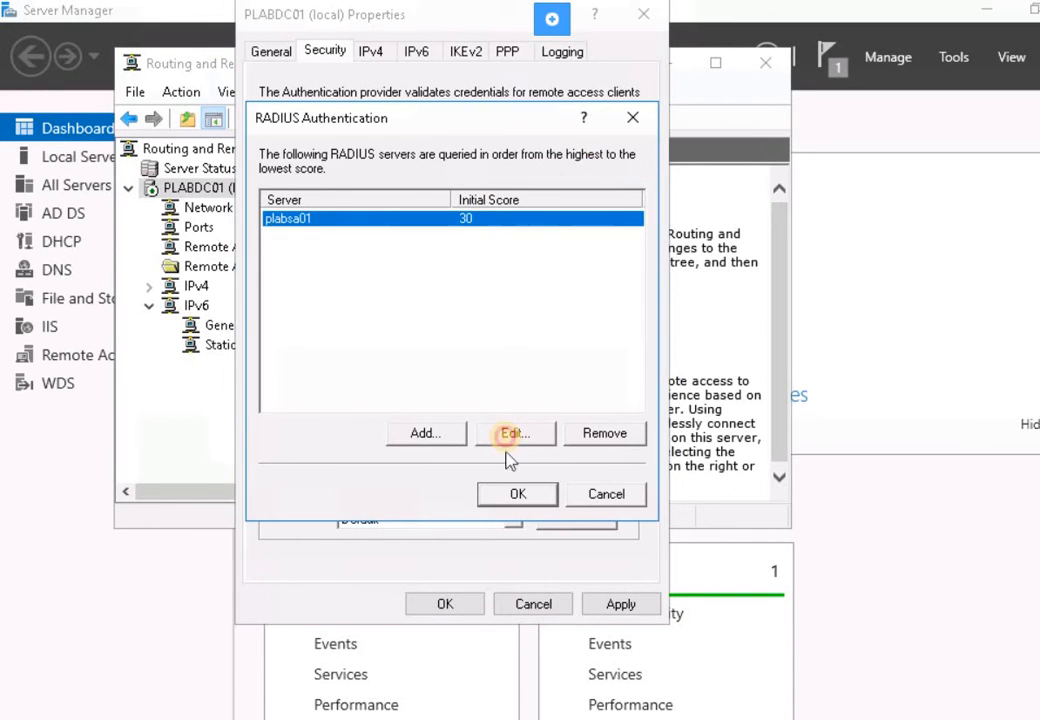
left_click(512, 436)
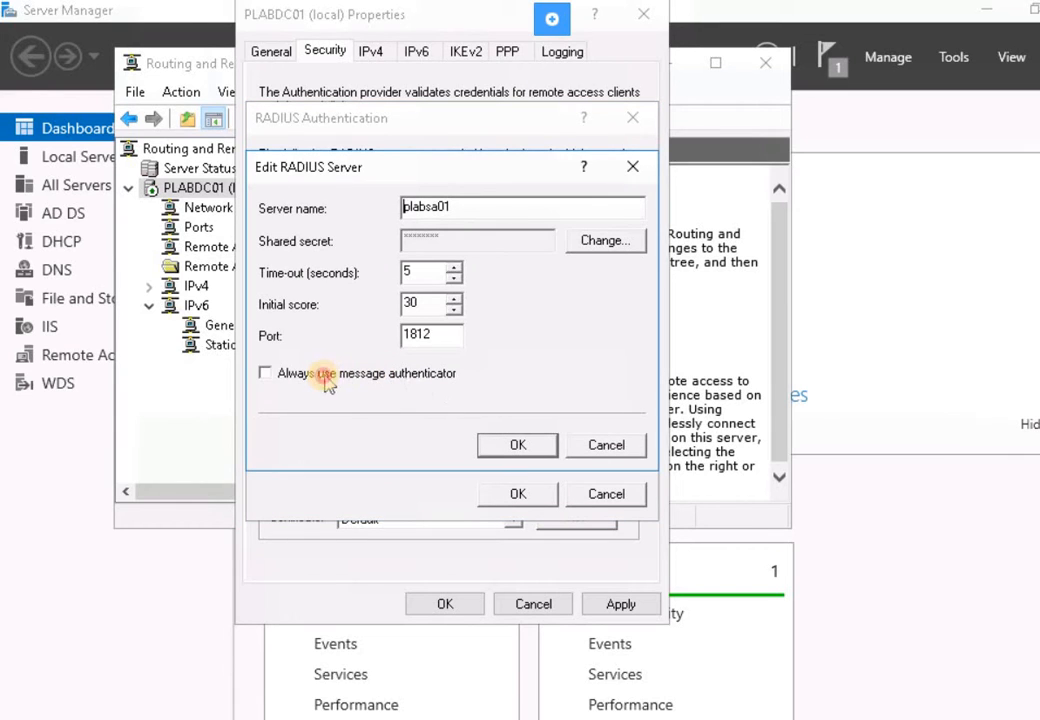
left_click(292, 378)
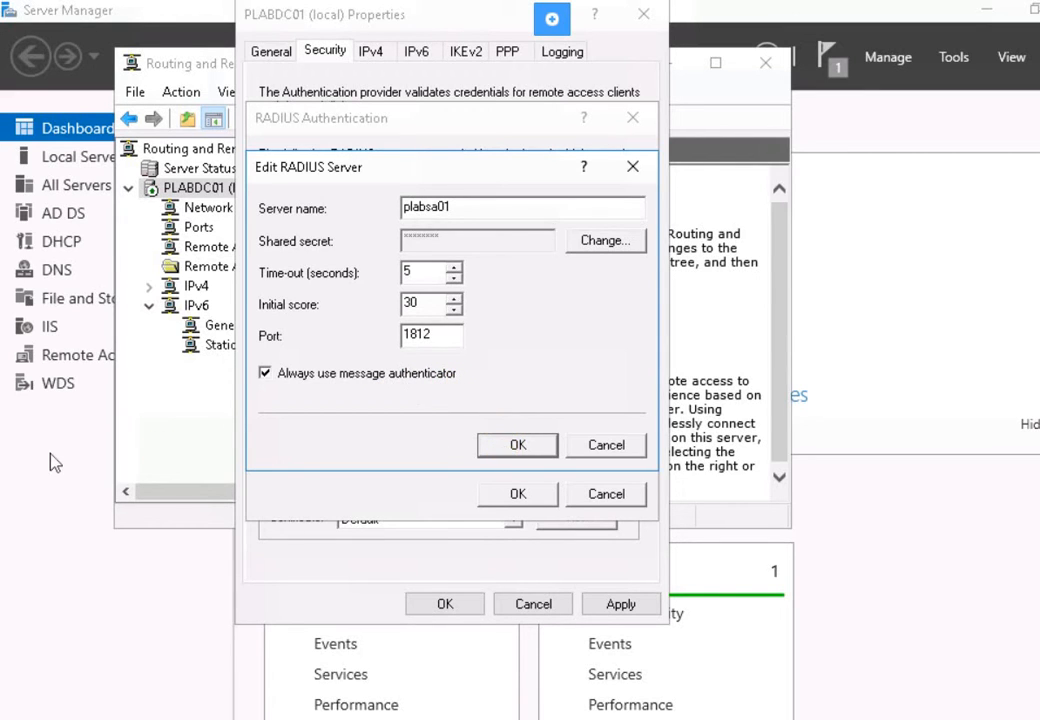
key("Return")
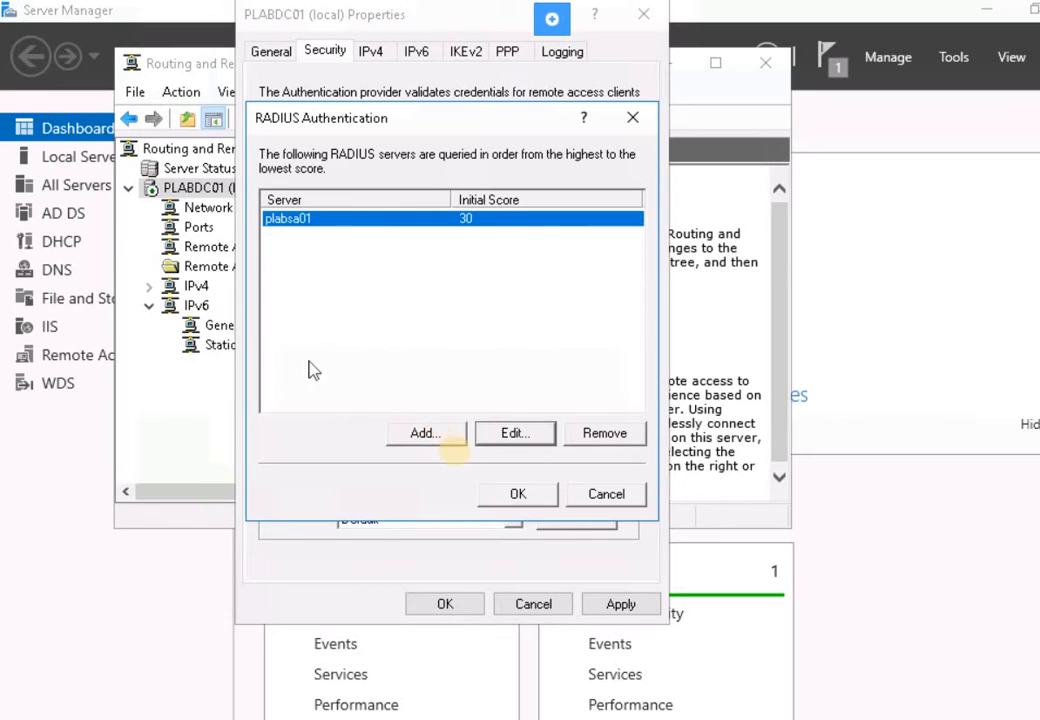
left_click(517, 494)
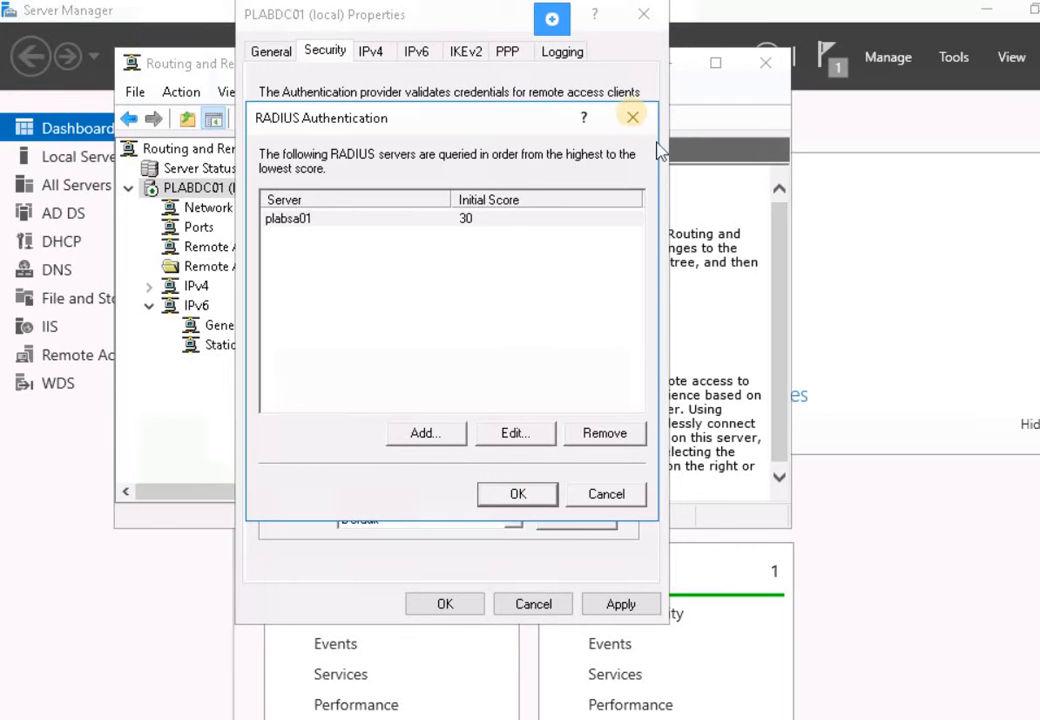
left_click(633, 118)
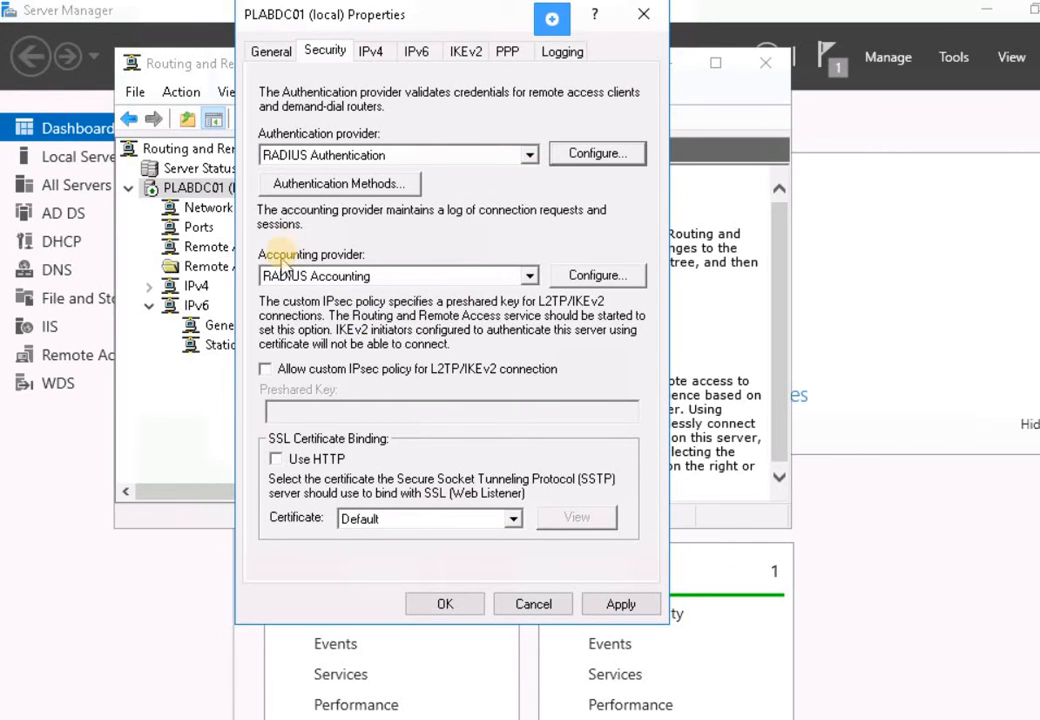
- Make accounting server plabsa01 send Accounting On/Off messages, then apply and close the properties
left_click(595, 276)
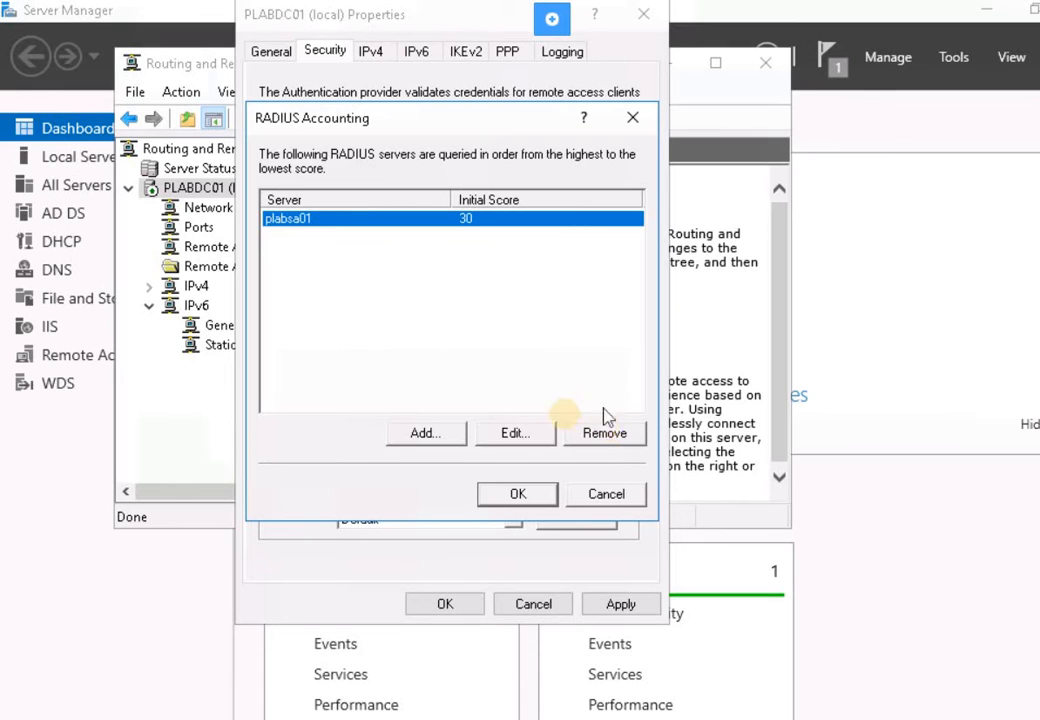
left_click(516, 437)
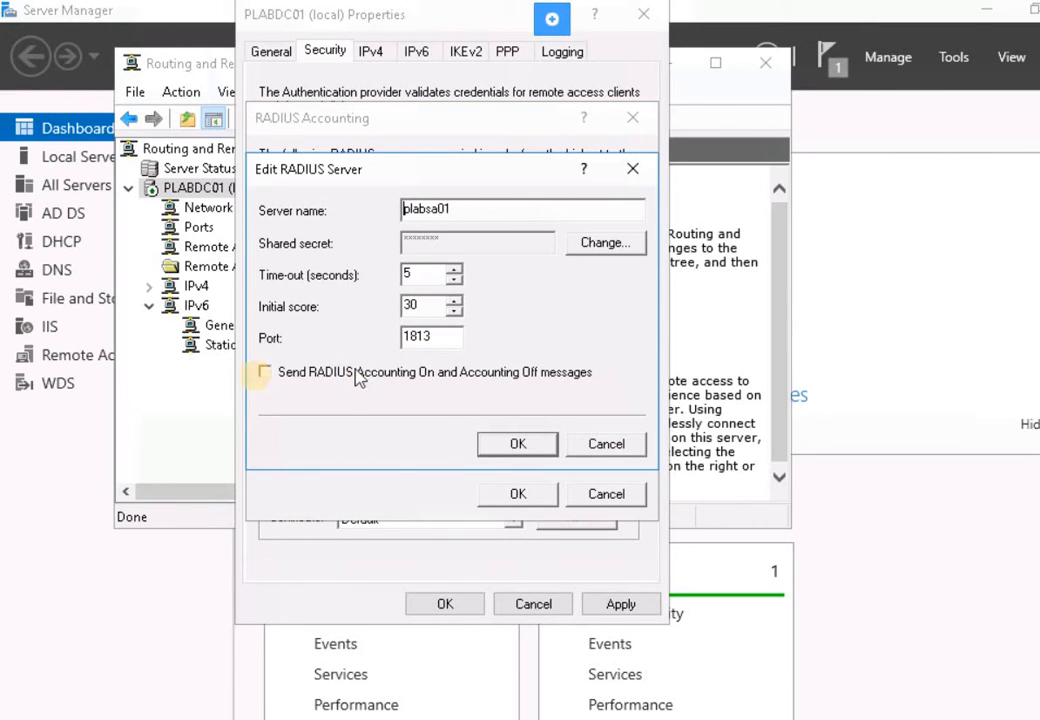
left_click(266, 375)
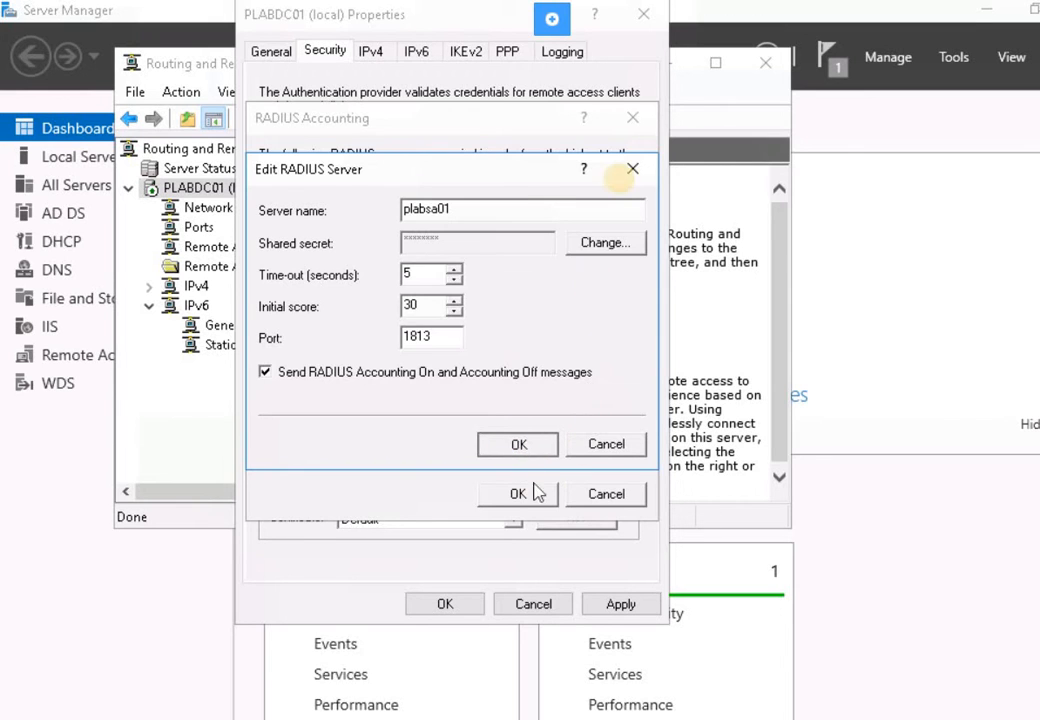
left_click(632, 169)
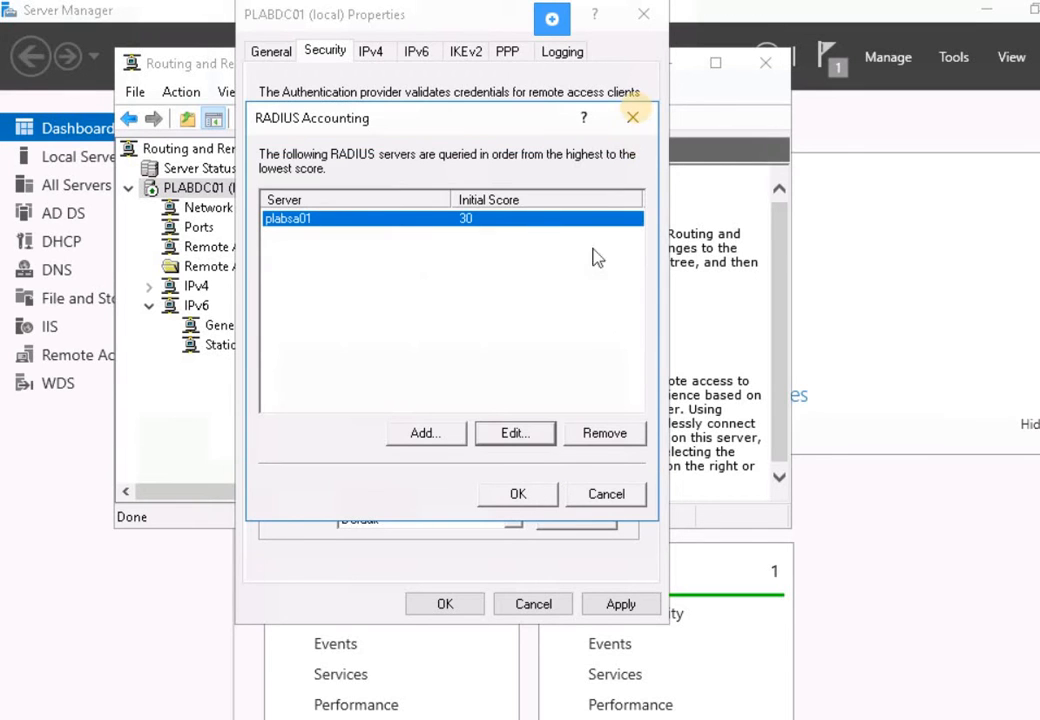
left_click(634, 118)
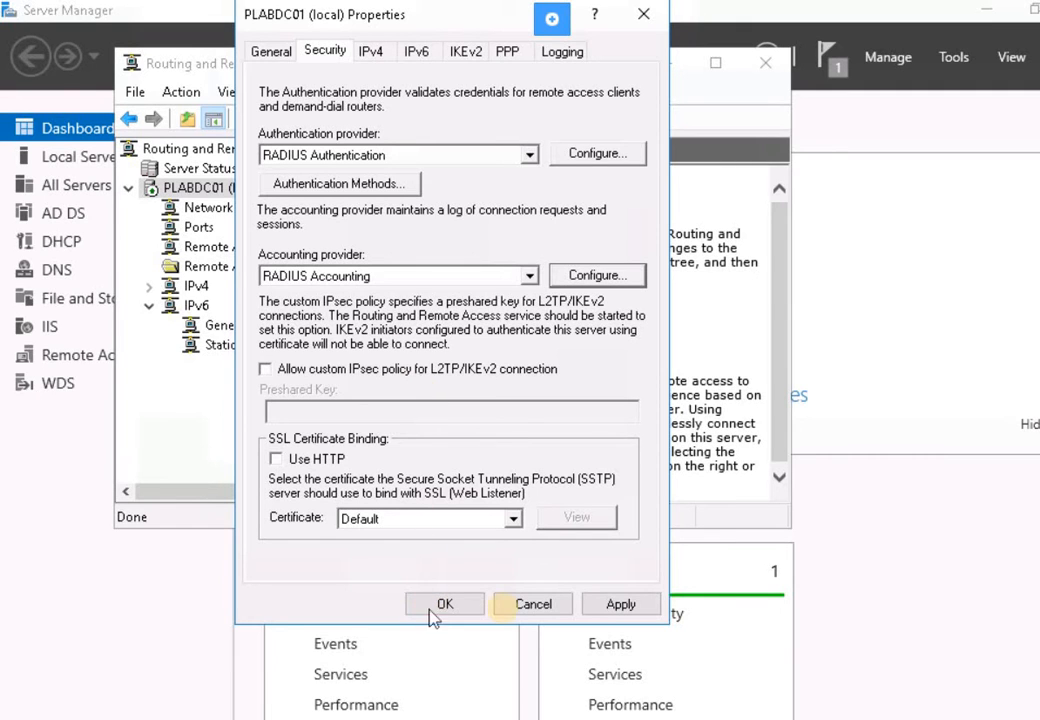
left_click(645, 604)
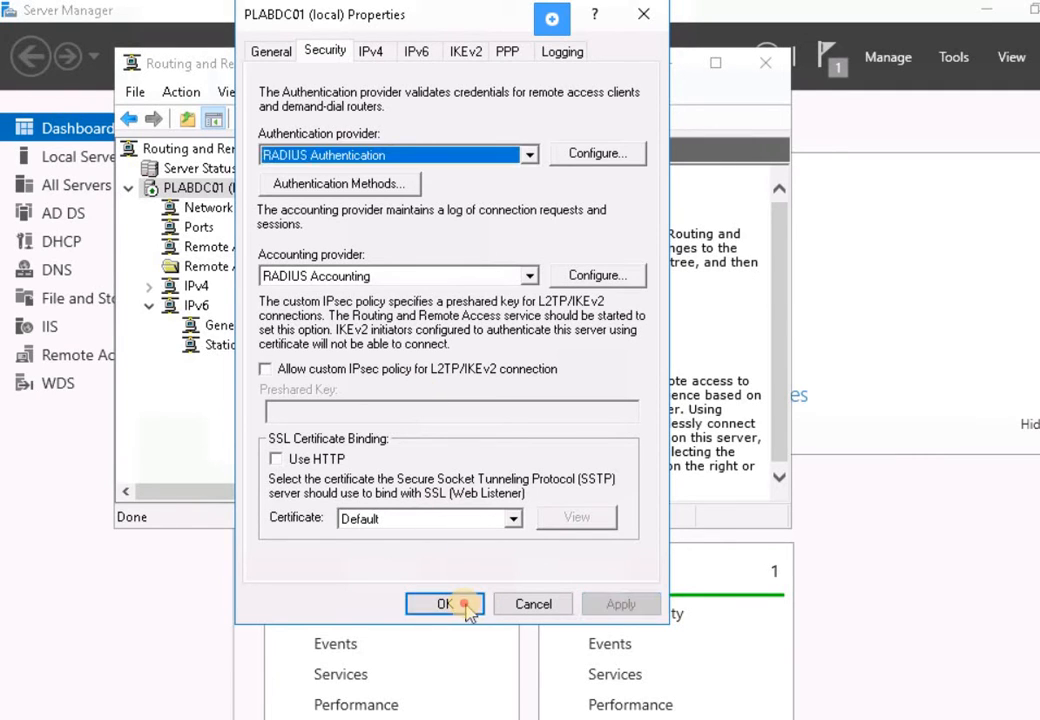
left_click(445, 604)
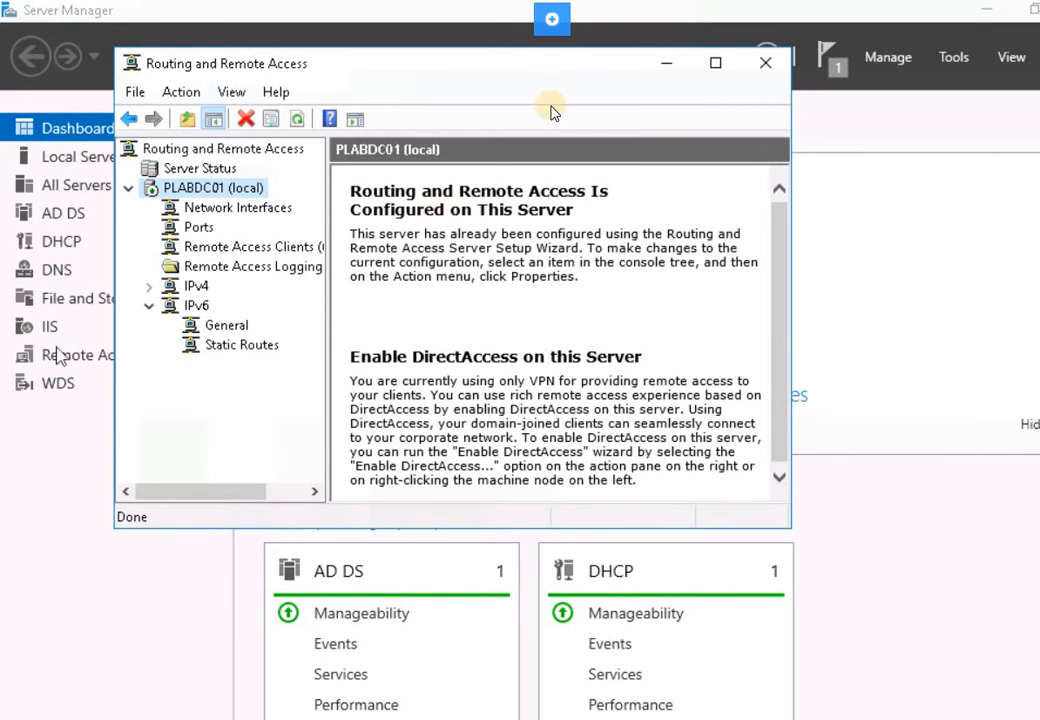
- Minimize Routing and Remote Access and search the Start menu for 'windows fire'
left_click(670, 64)
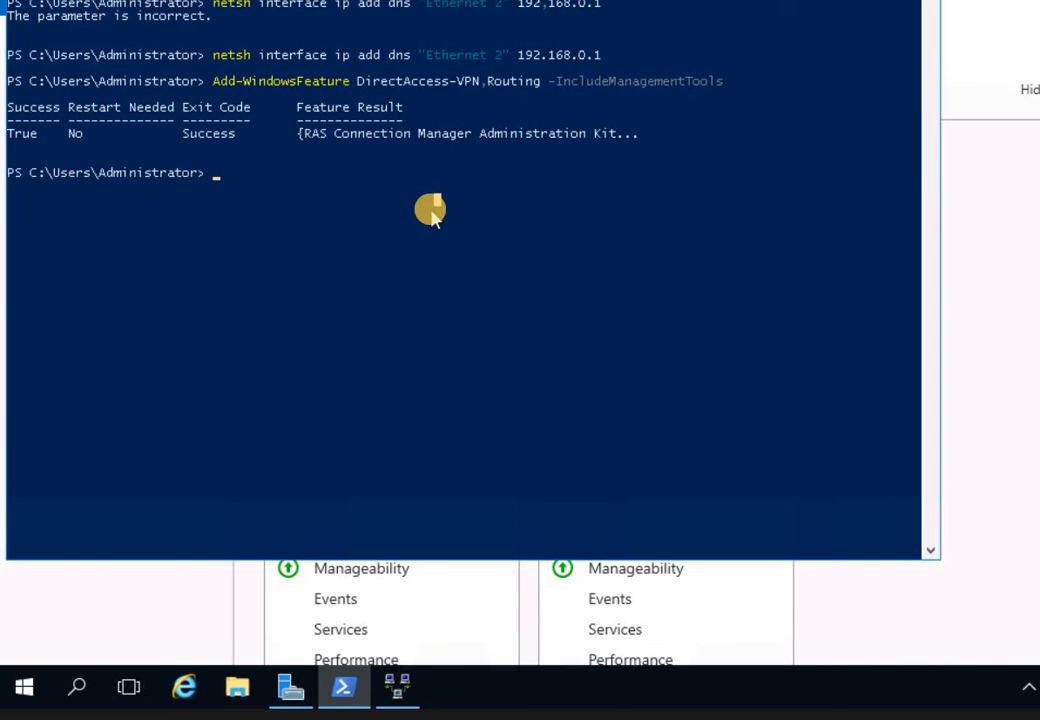
left_click(93, 686)
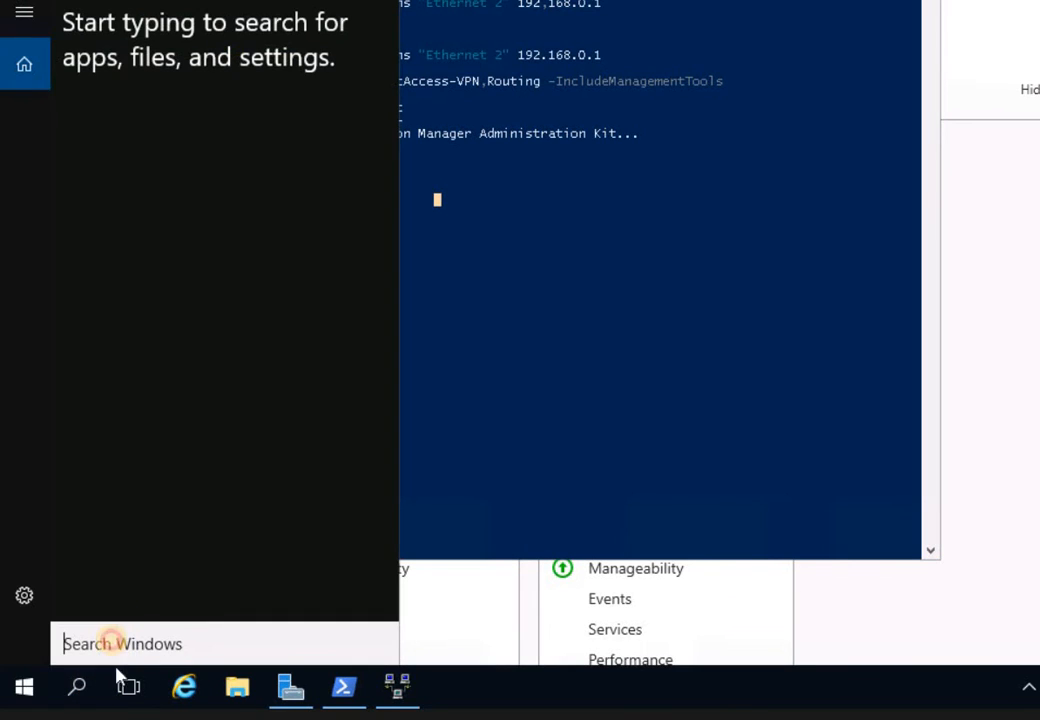
type("wi")
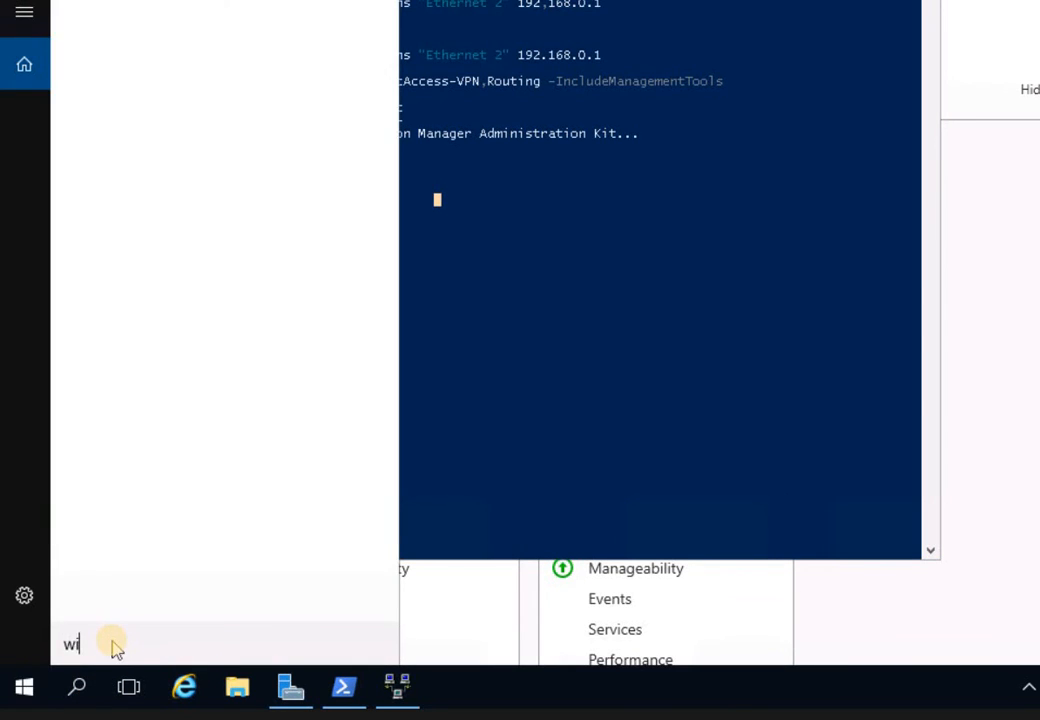
type("ndows fire")
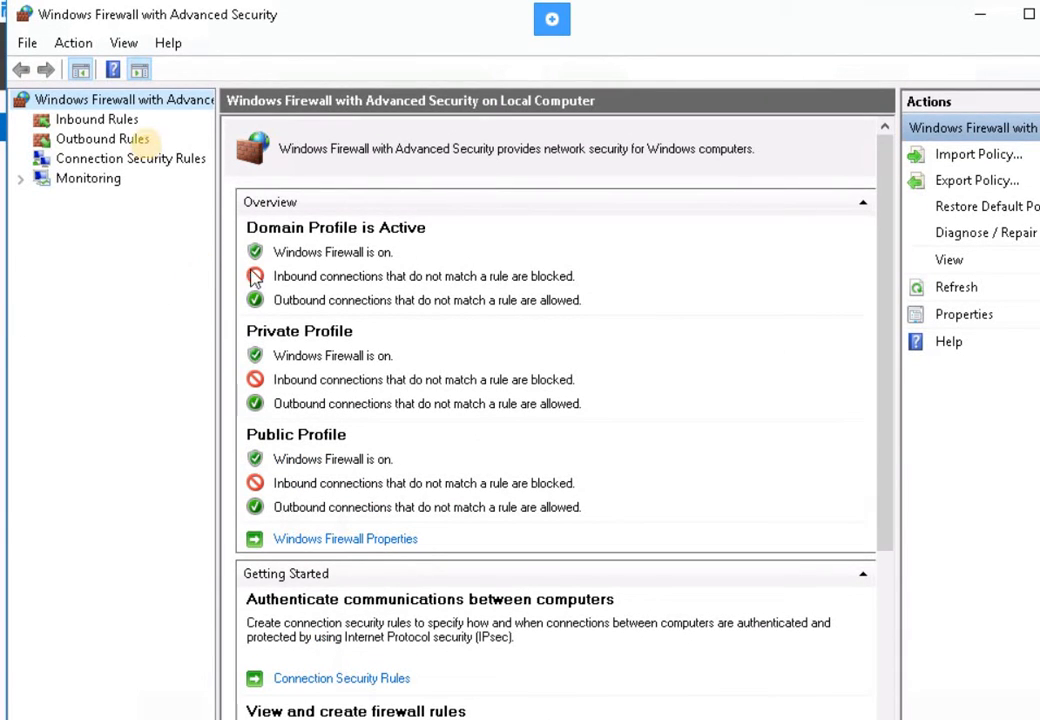
- Show Inbound Rules and scroll down to select the Routing and Remote Access L2TP-In rule
left_click(100, 120)
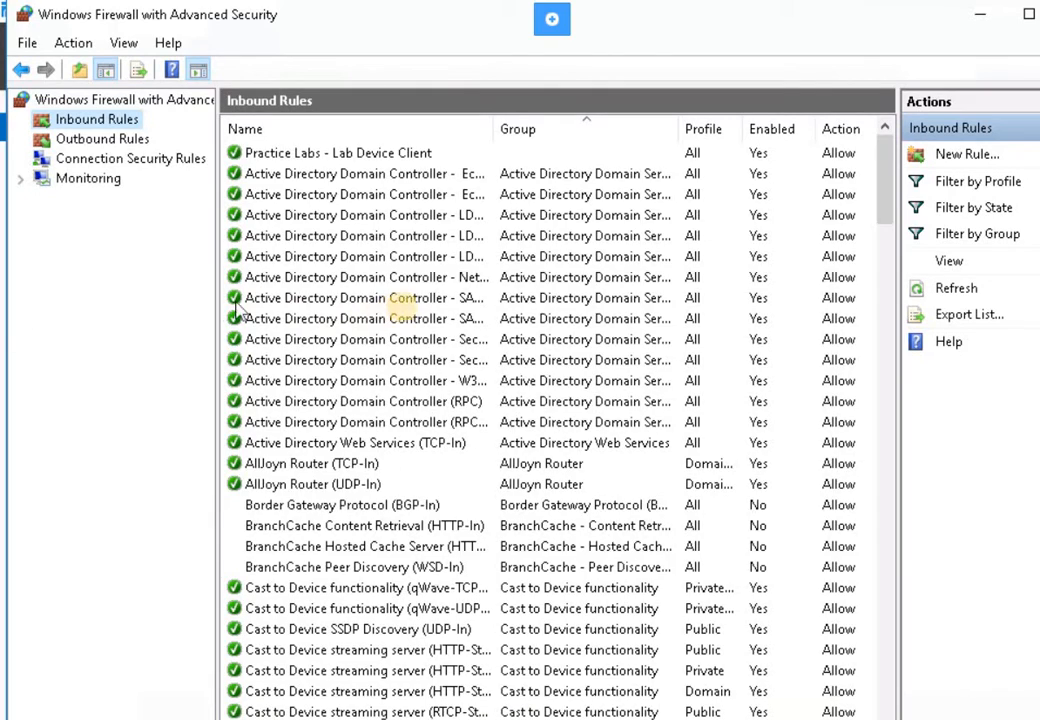
left_click(413, 297)
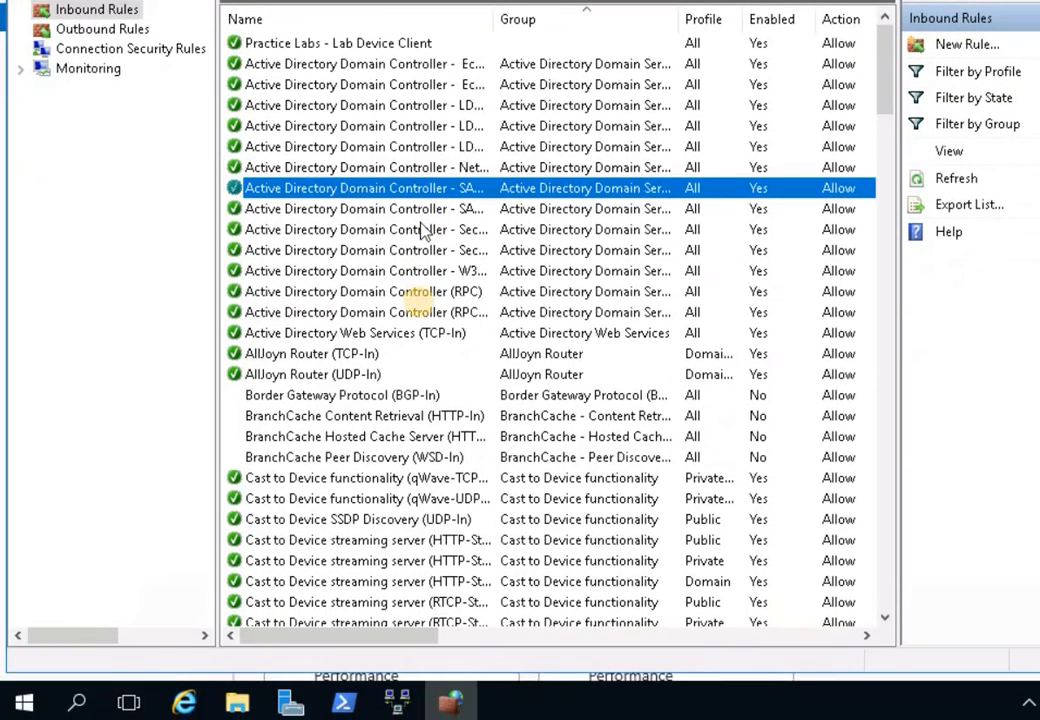
scroll(423, 233, "down", 4)
scroll(432, 310, "down", 2)
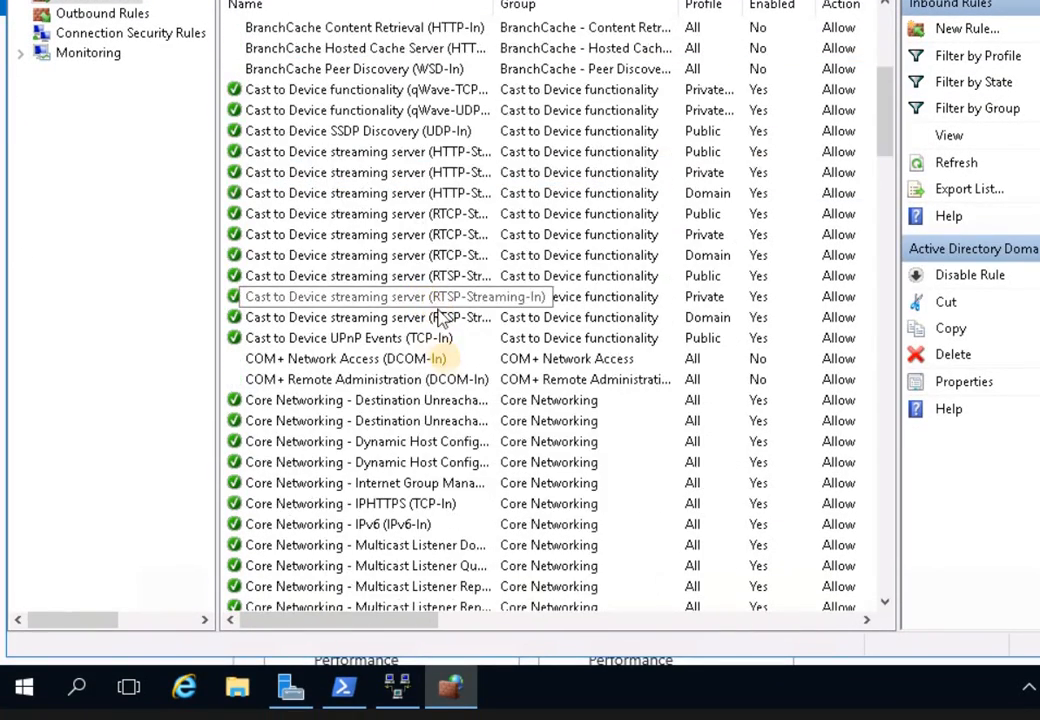
scroll(400, 310, "down", 2)
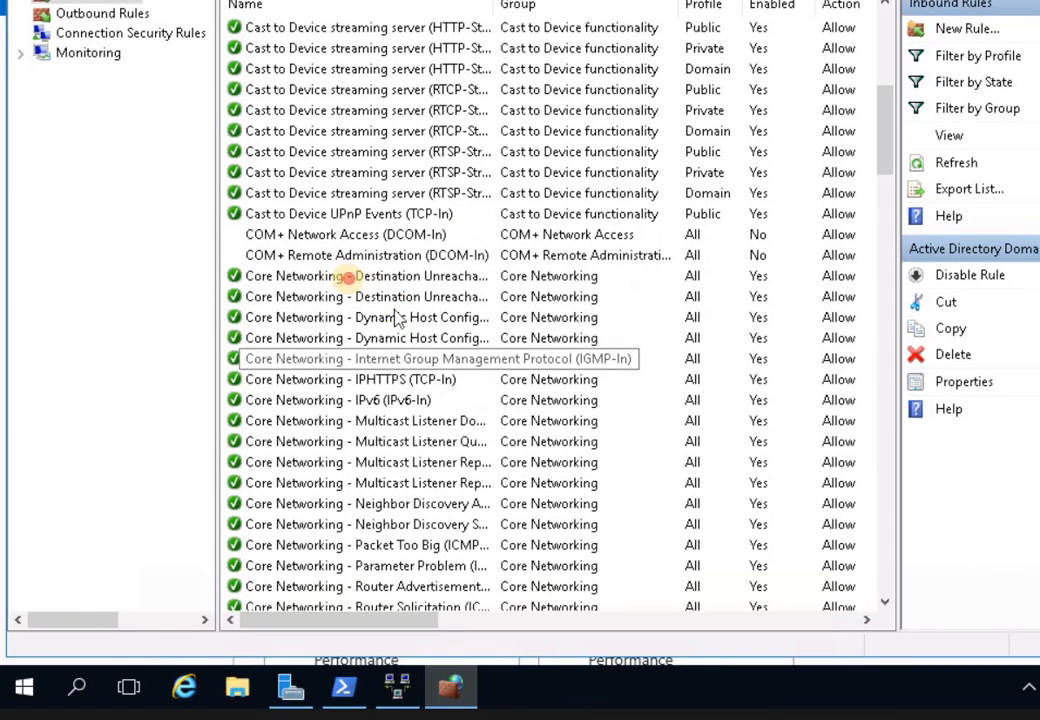
left_click(350, 278)
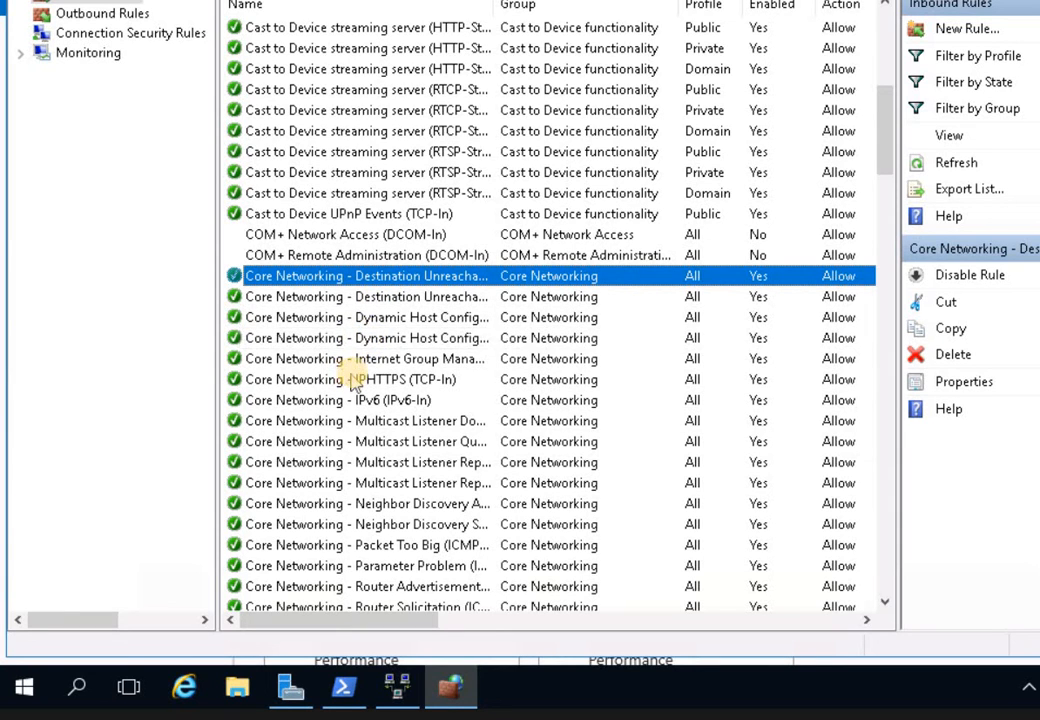
scroll(350, 330, "down", 9)
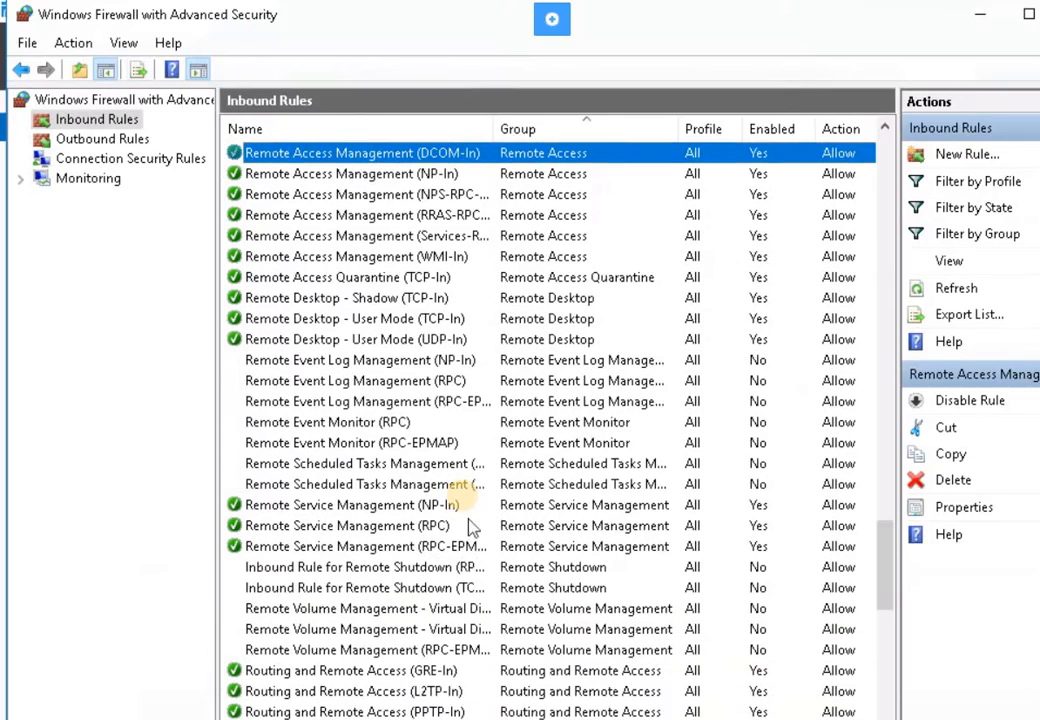
scroll(464, 470, "down", 1)
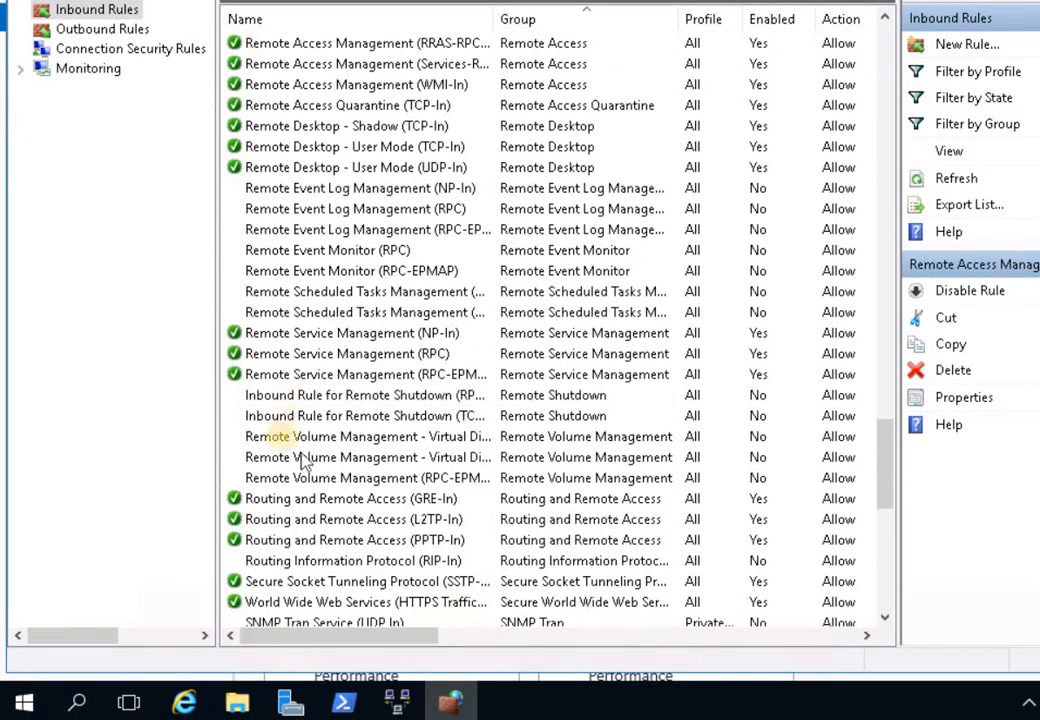
left_click(414, 521)
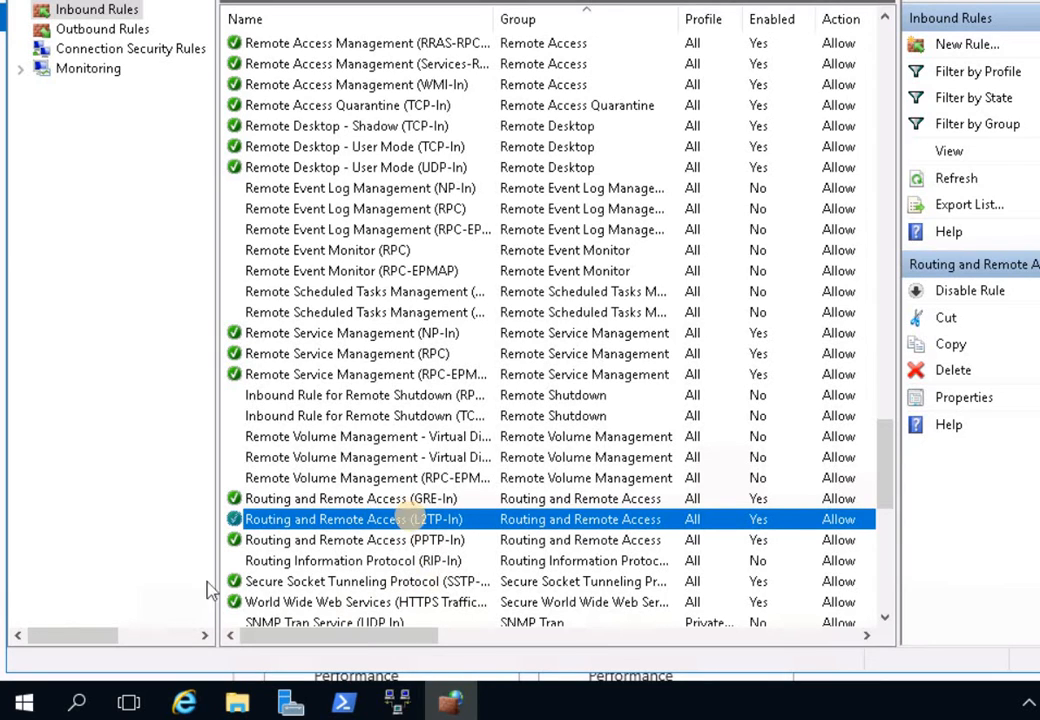
right_click(410, 515)
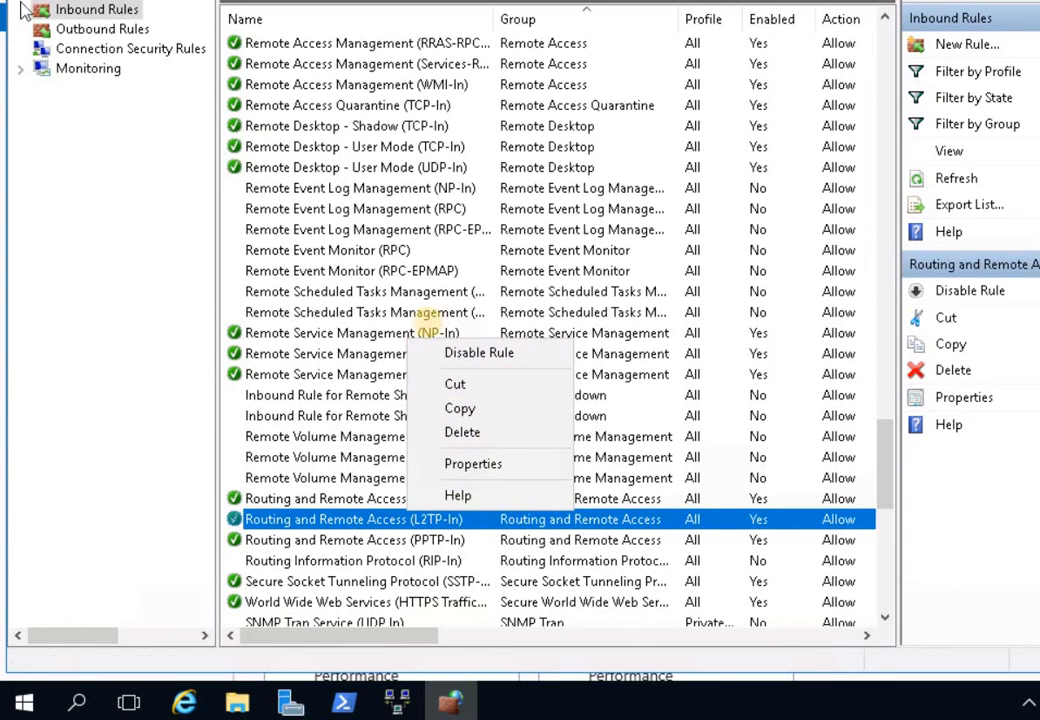
right_click(413, 514)
left_click(470, 356)
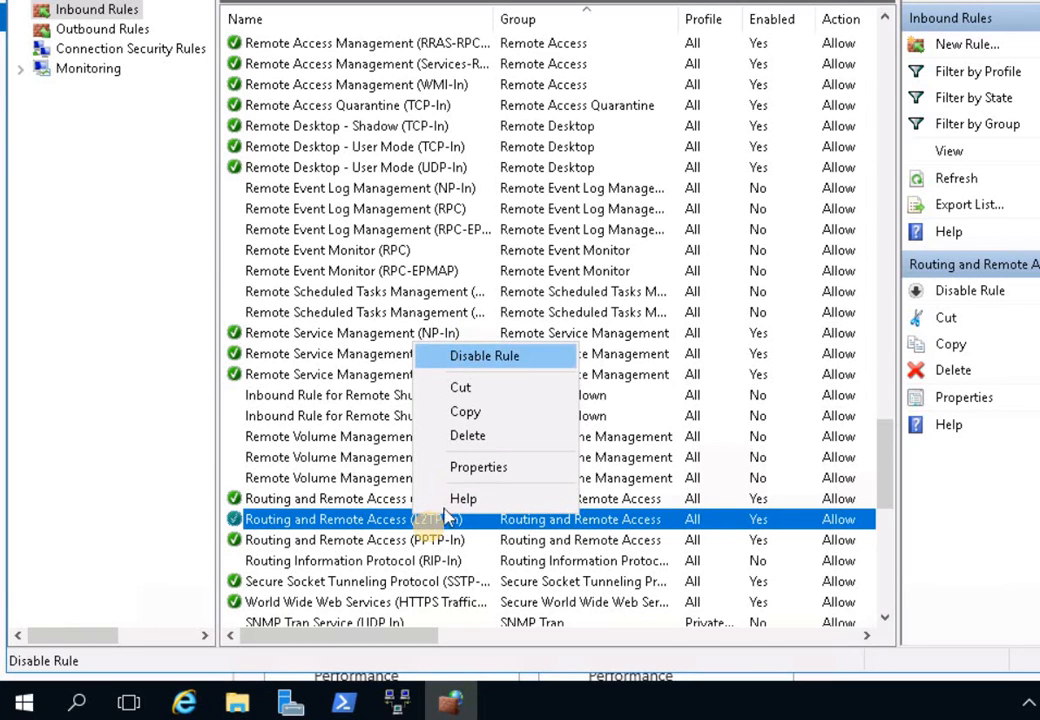
right_click(430, 522)
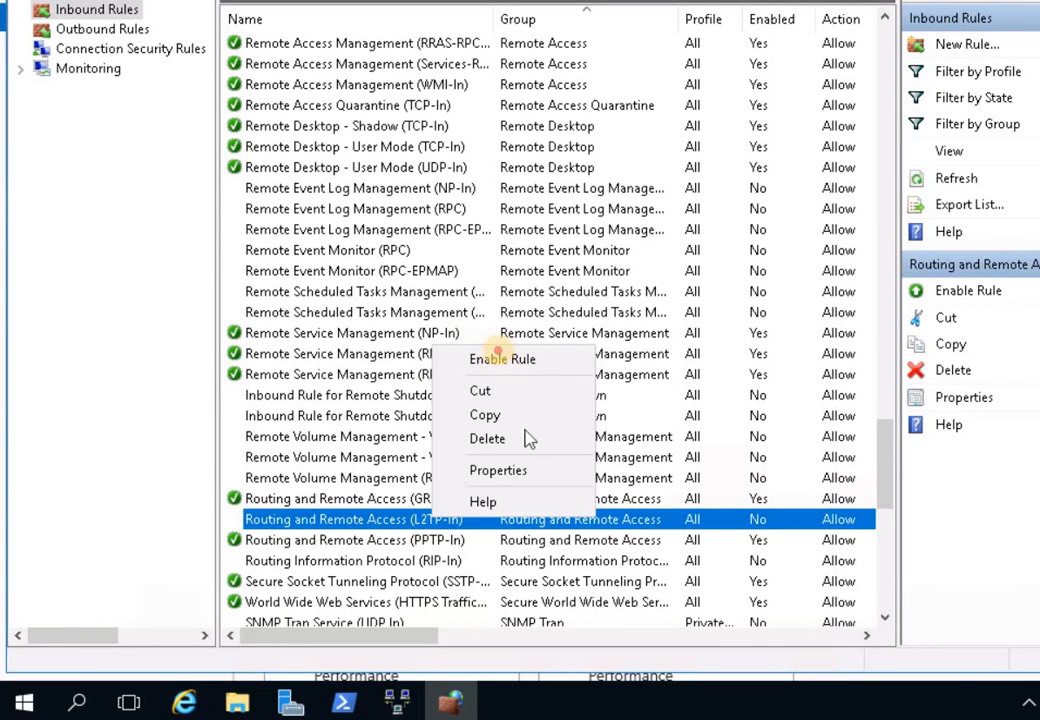
left_click(505, 360)
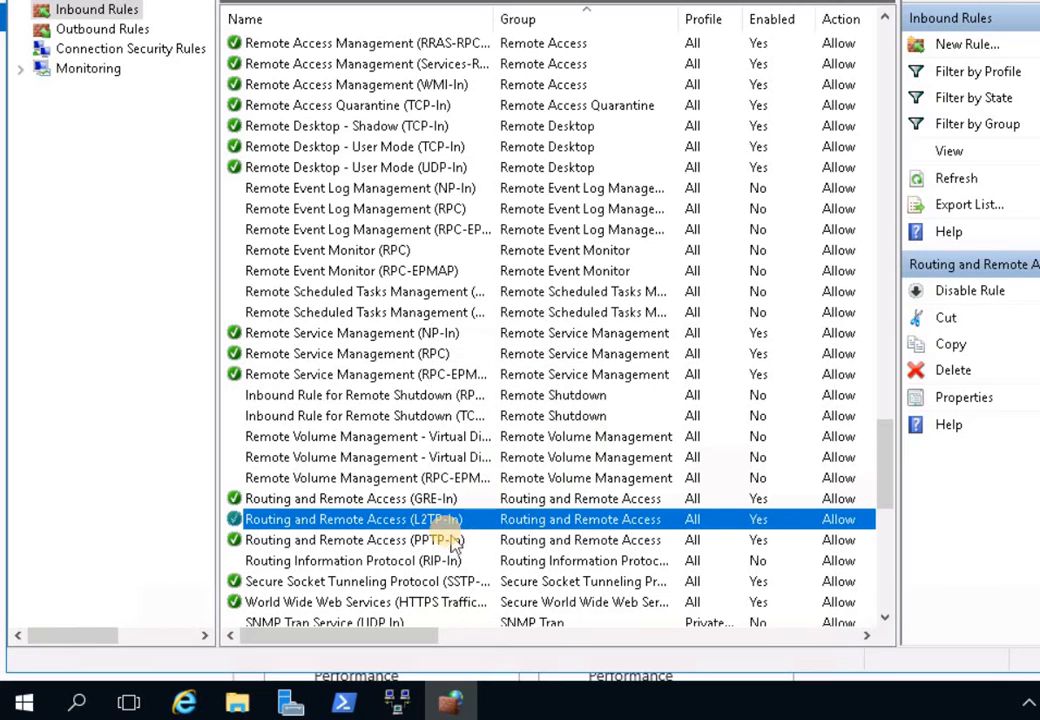
left_click(443, 540)
right_click(468, 538)
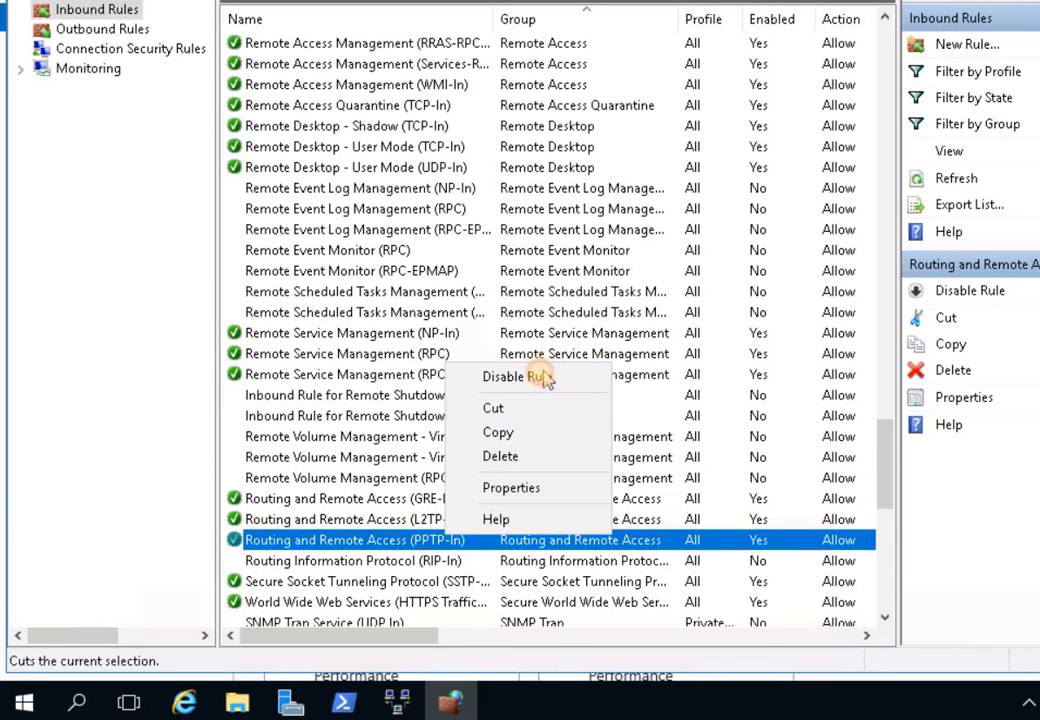
left_click(541, 377)
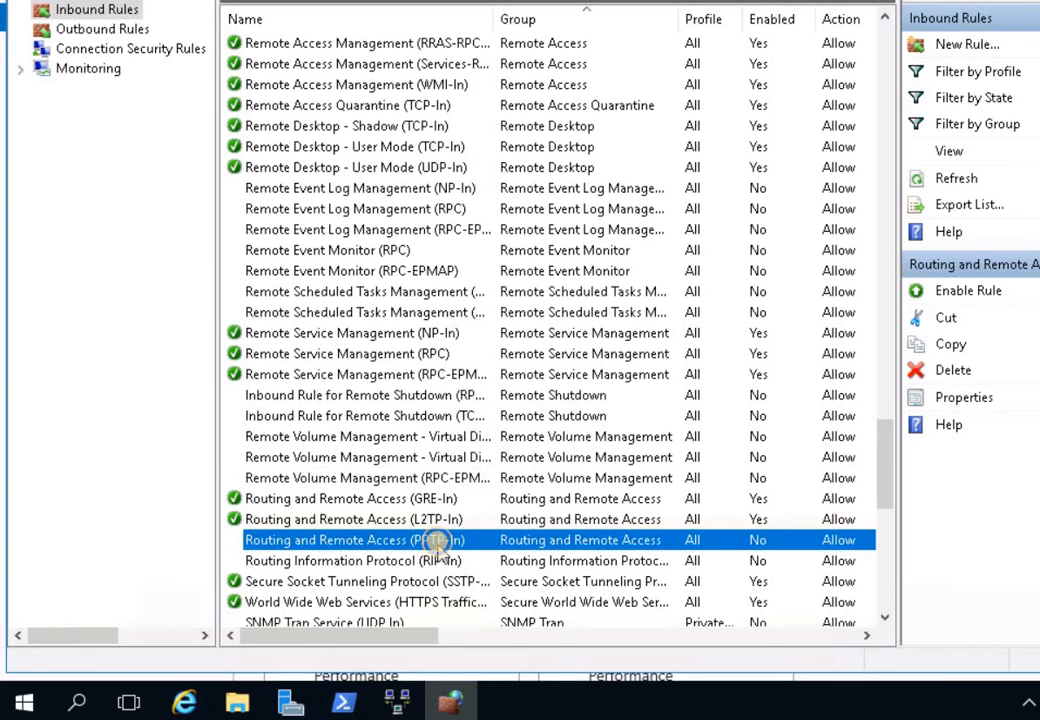
right_click(466, 540)
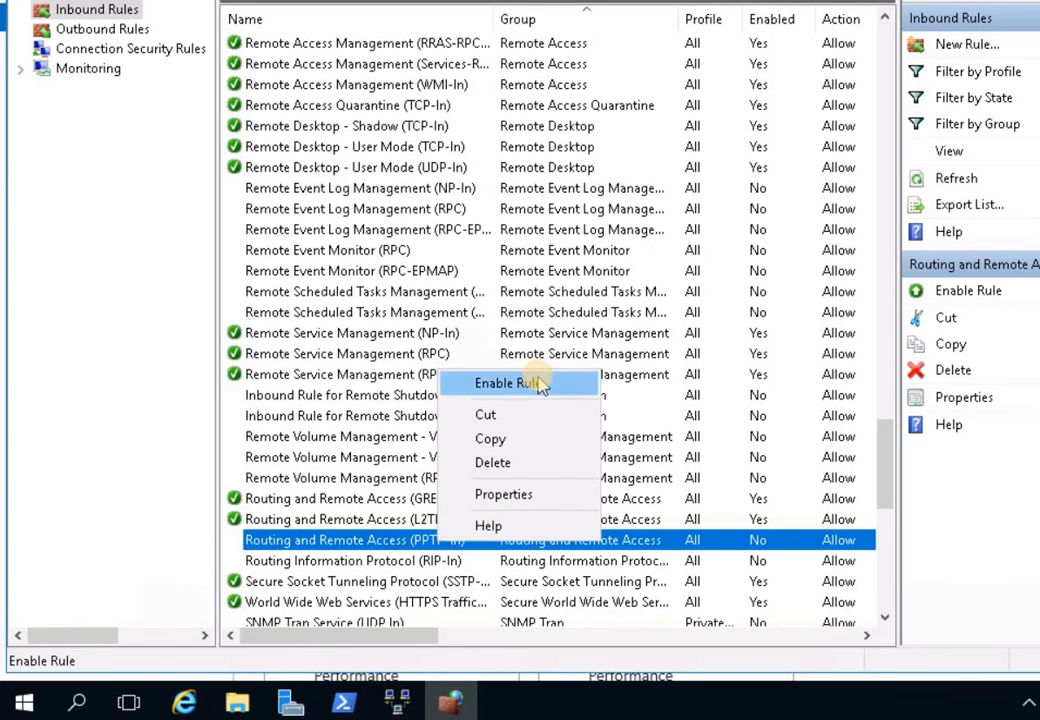
left_click(536, 383)
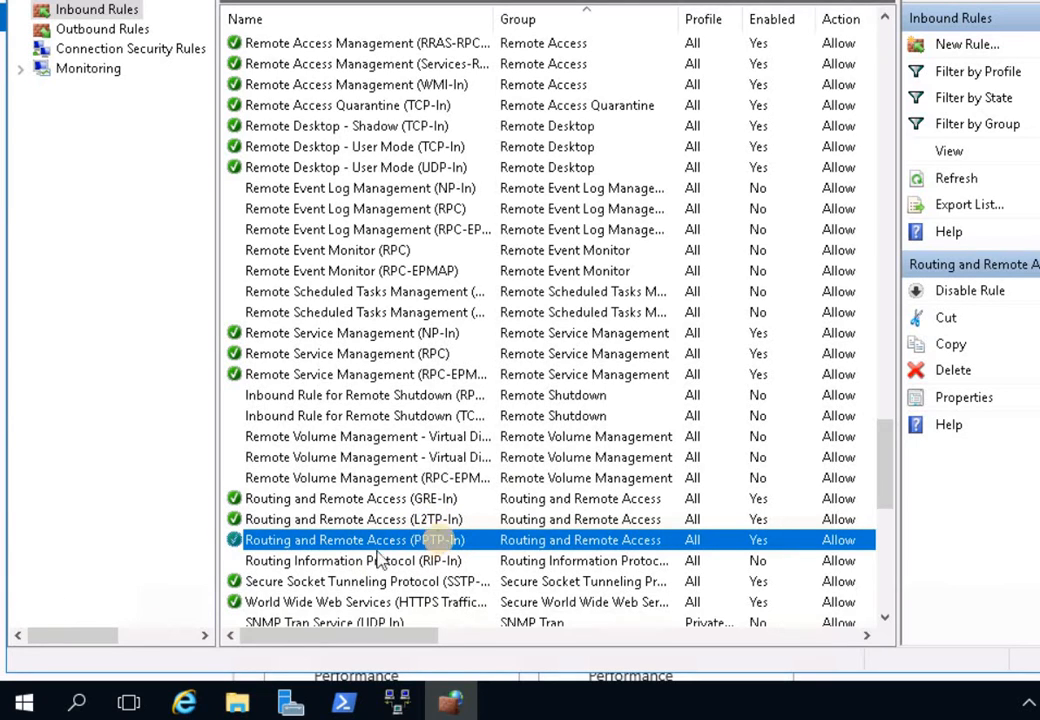
left_click(424, 504)
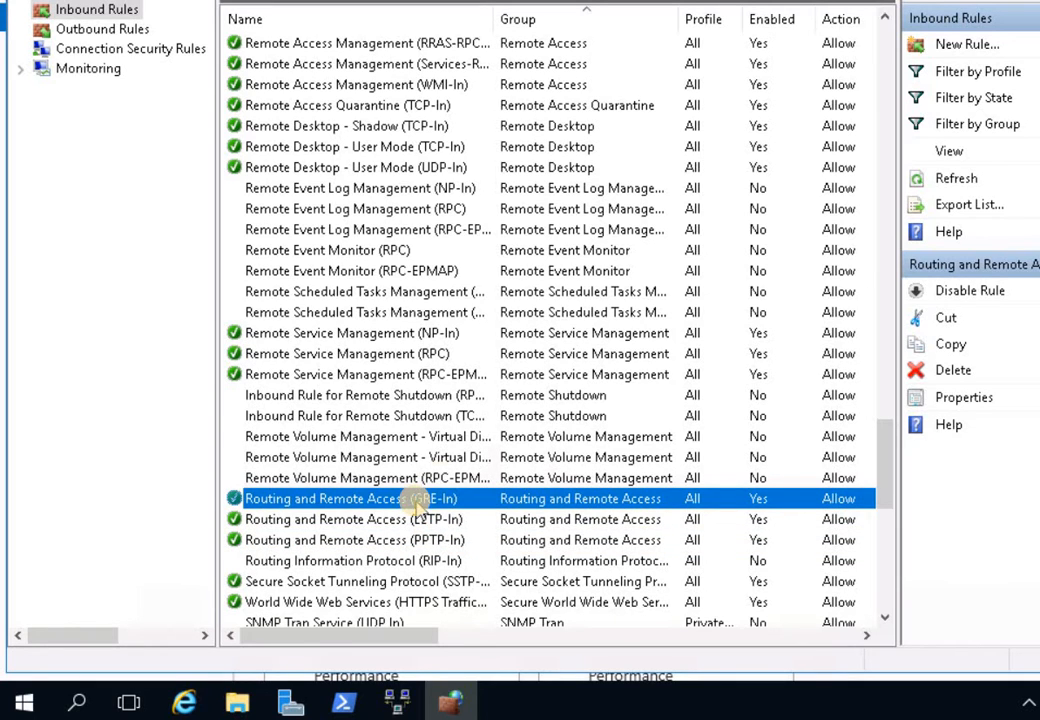
right_click(417, 506)
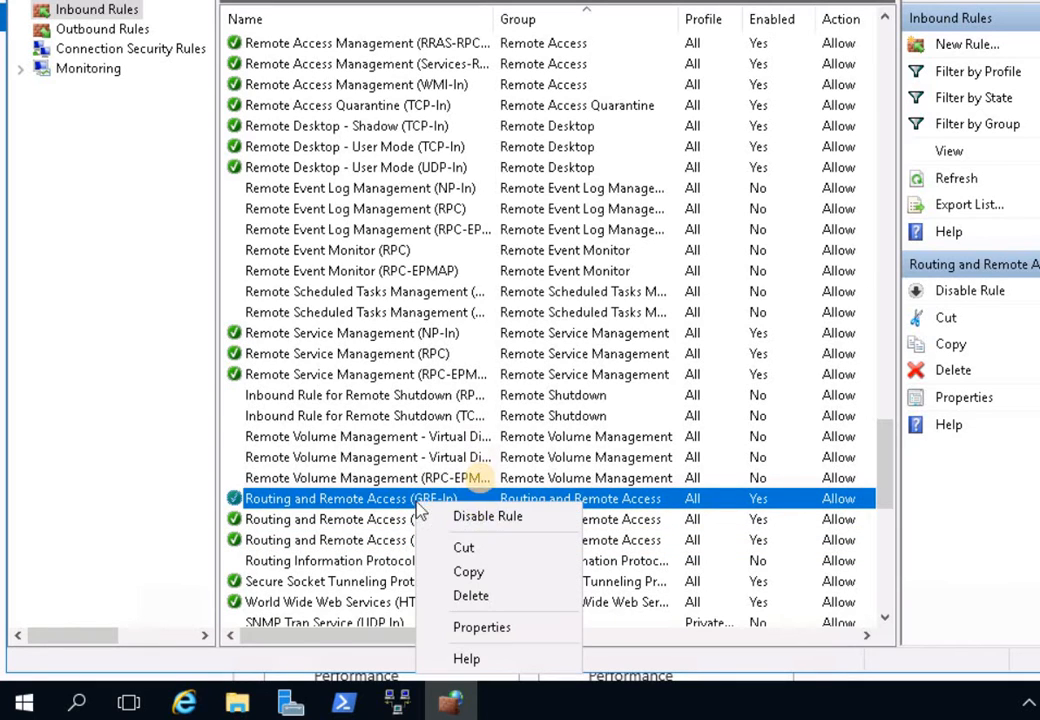
left_click(484, 518)
right_click(486, 494)
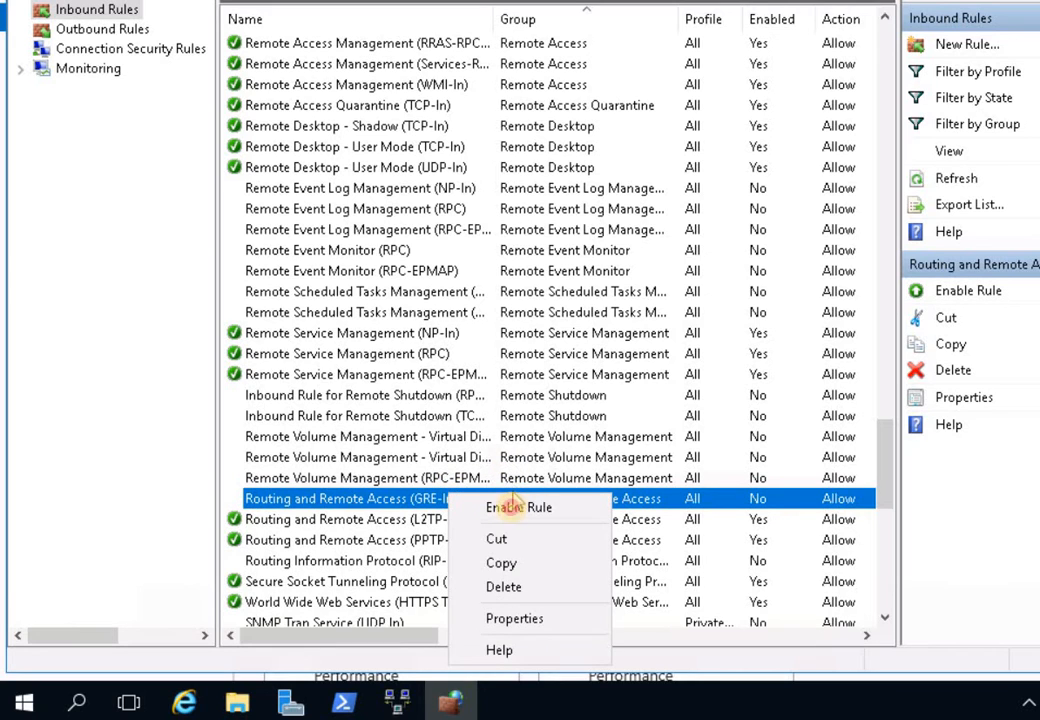
left_click(515, 507)
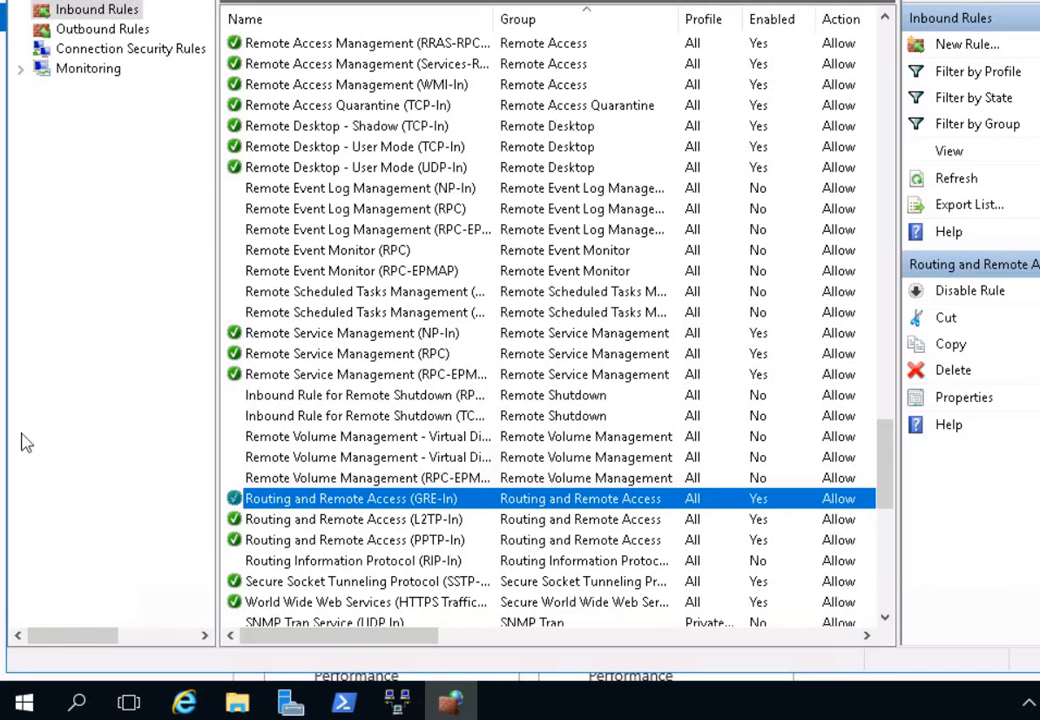
- Select the Inbound Rules node in the firewall console
left_click(121, 325)
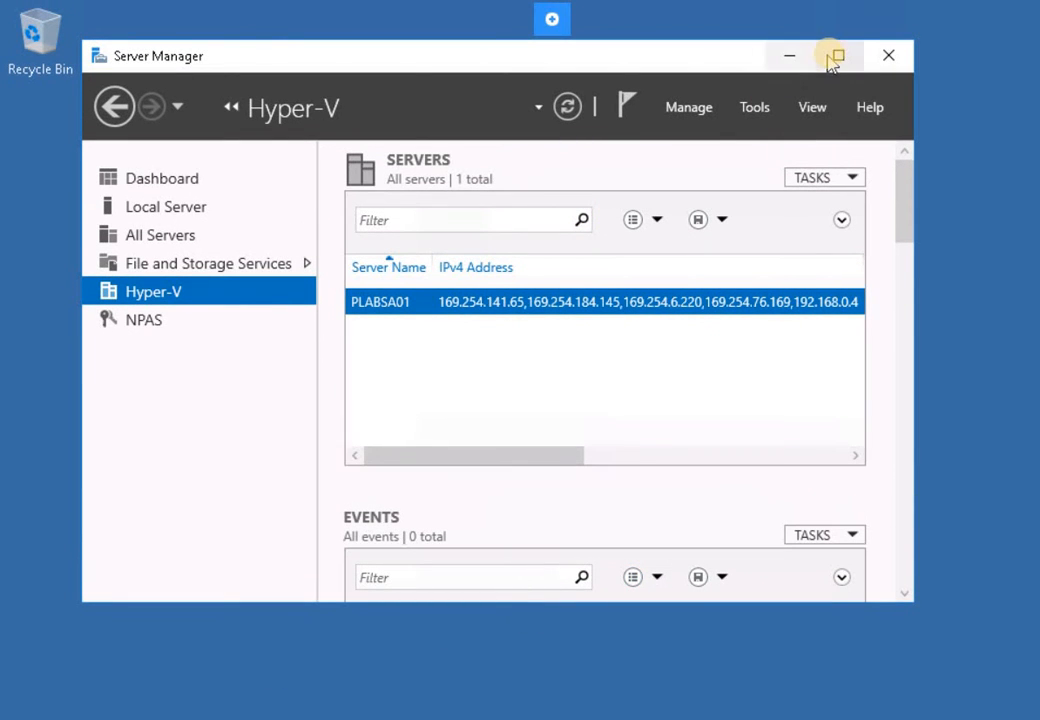
- Bring the Network Policy Server console to the front and shift its window lower
scroll(425, 600, "down", 2)
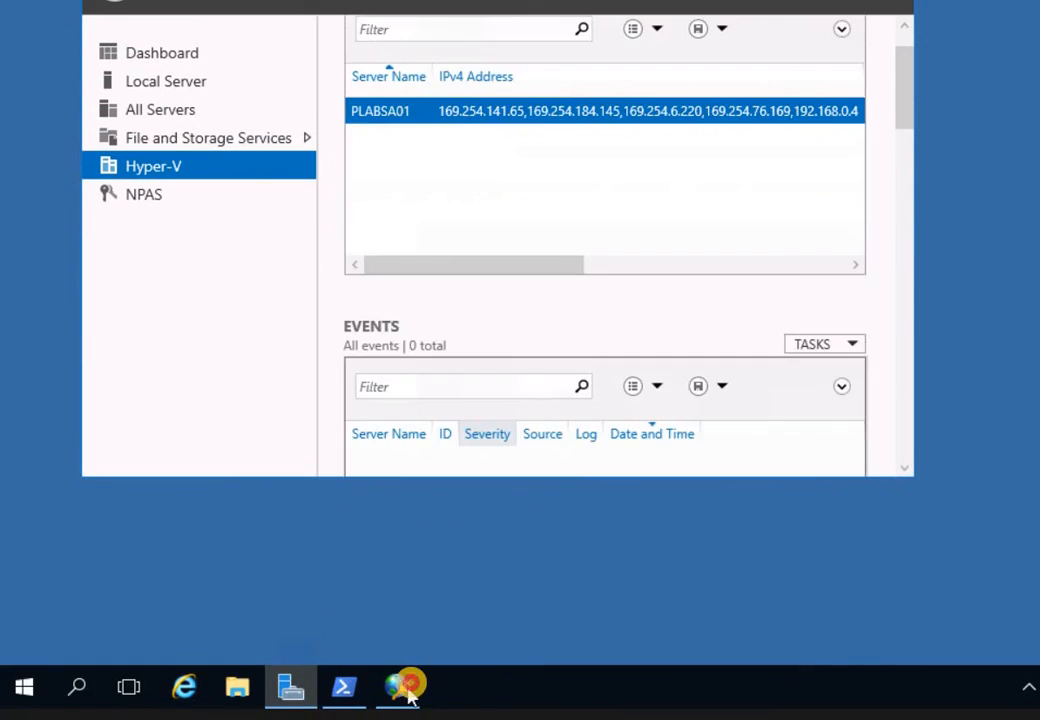
left_click(408, 694)
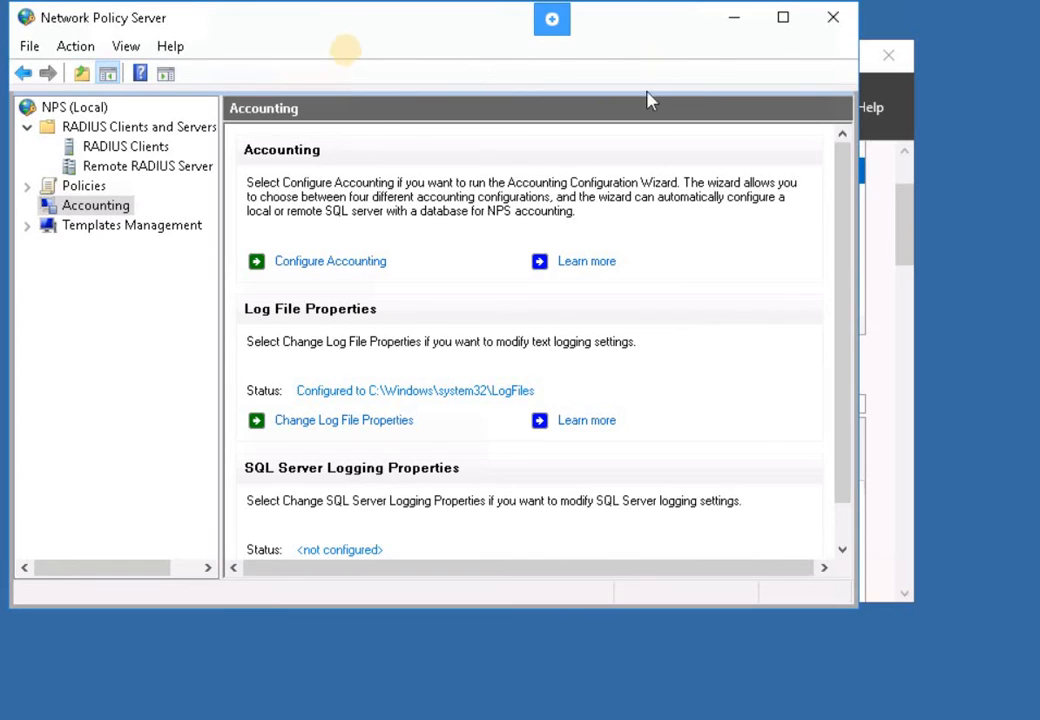
left_click_drag(320, 20, 344, 64)
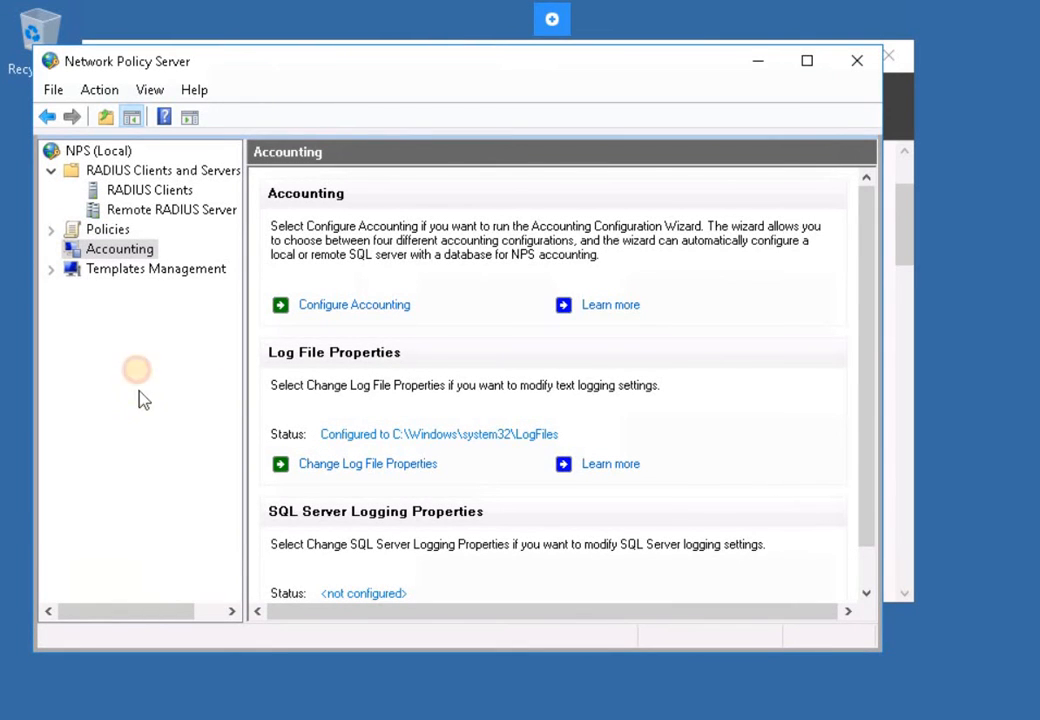
- Expand Policies, select Network Policies and start a New network policy
left_click(115, 170)
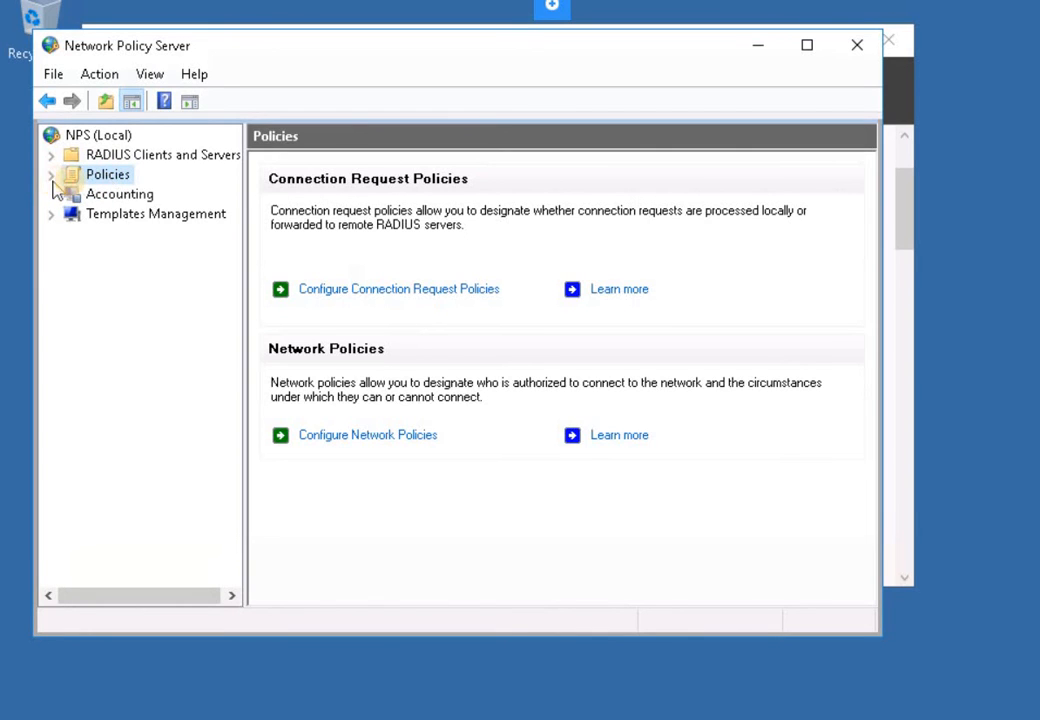
left_click(51, 174)
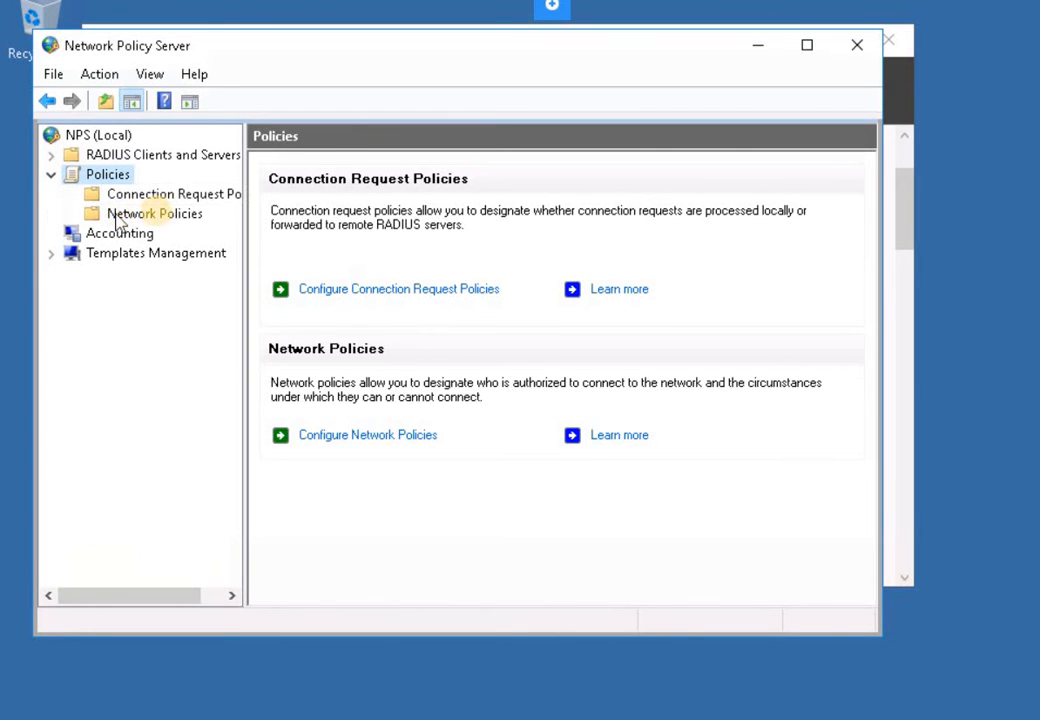
left_click(135, 214)
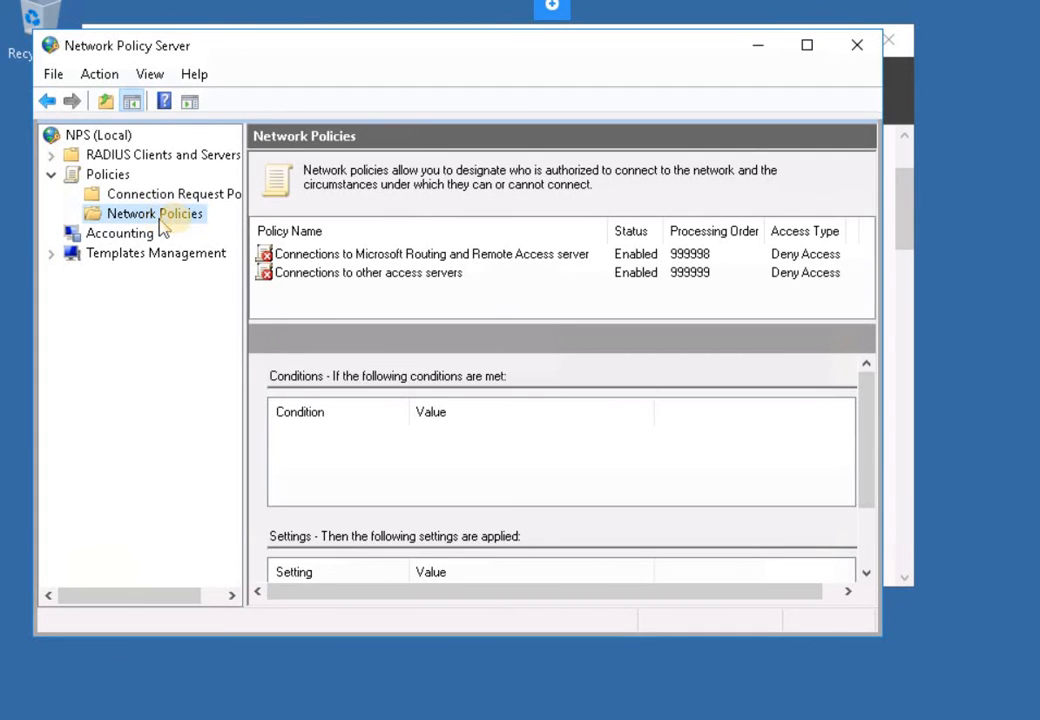
right_click(163, 221)
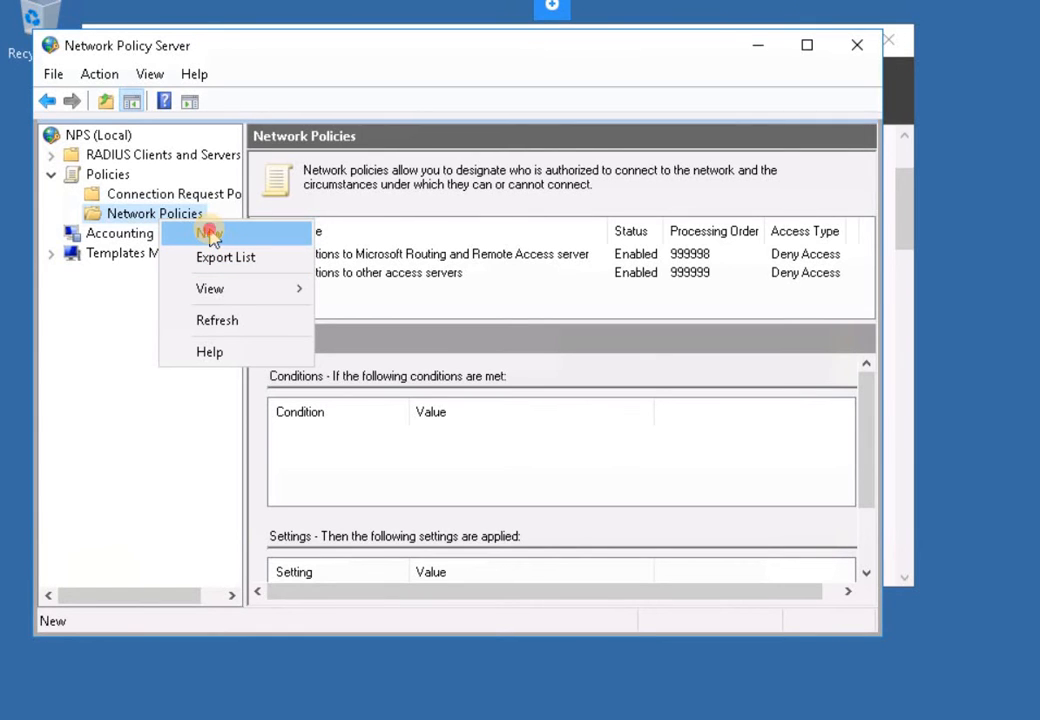
left_click(297, 231)
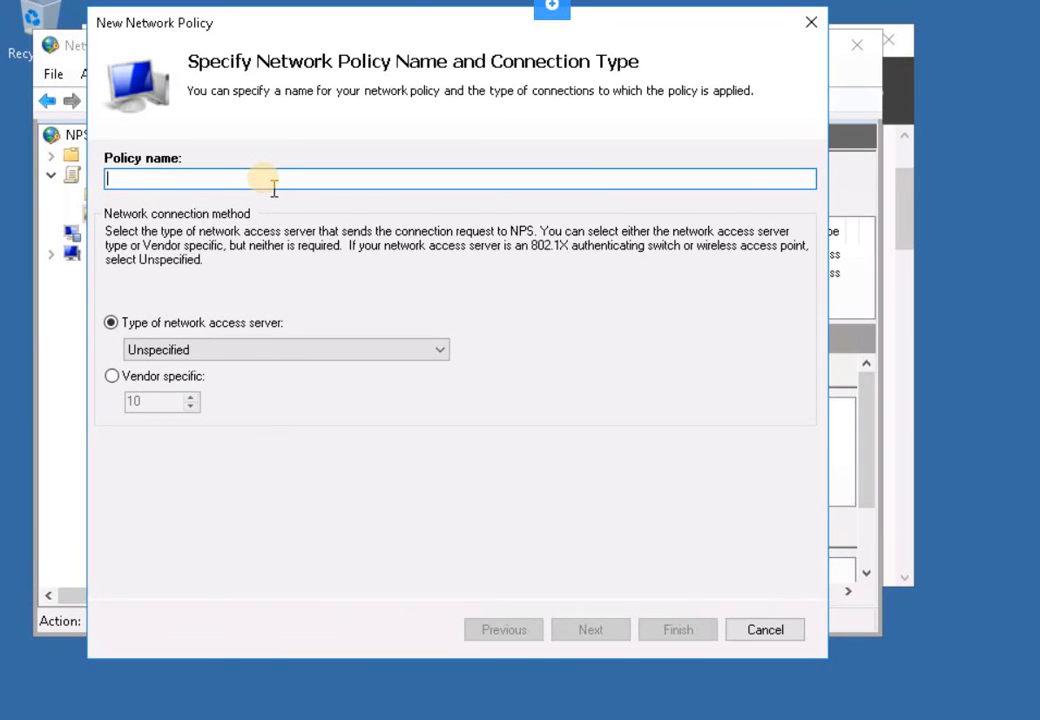
- Name the policy IT_NetworkPolicy with server type Remote Access Server(VPN-Dial up) and continue
type("IT_NetworkPolicy")
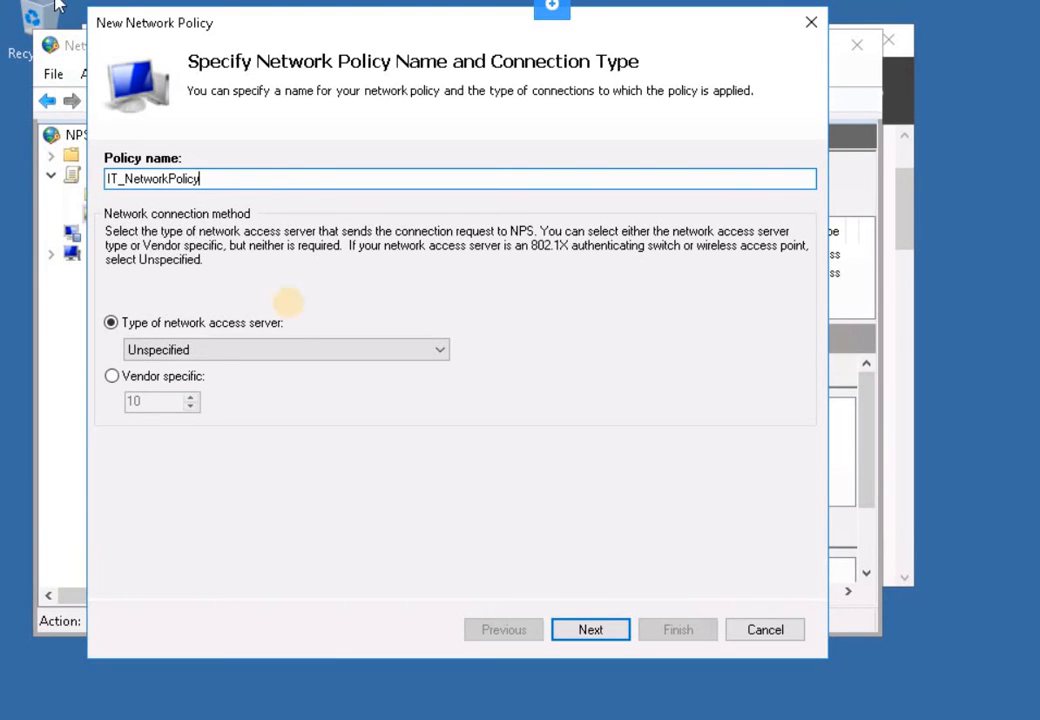
left_click(111, 322)
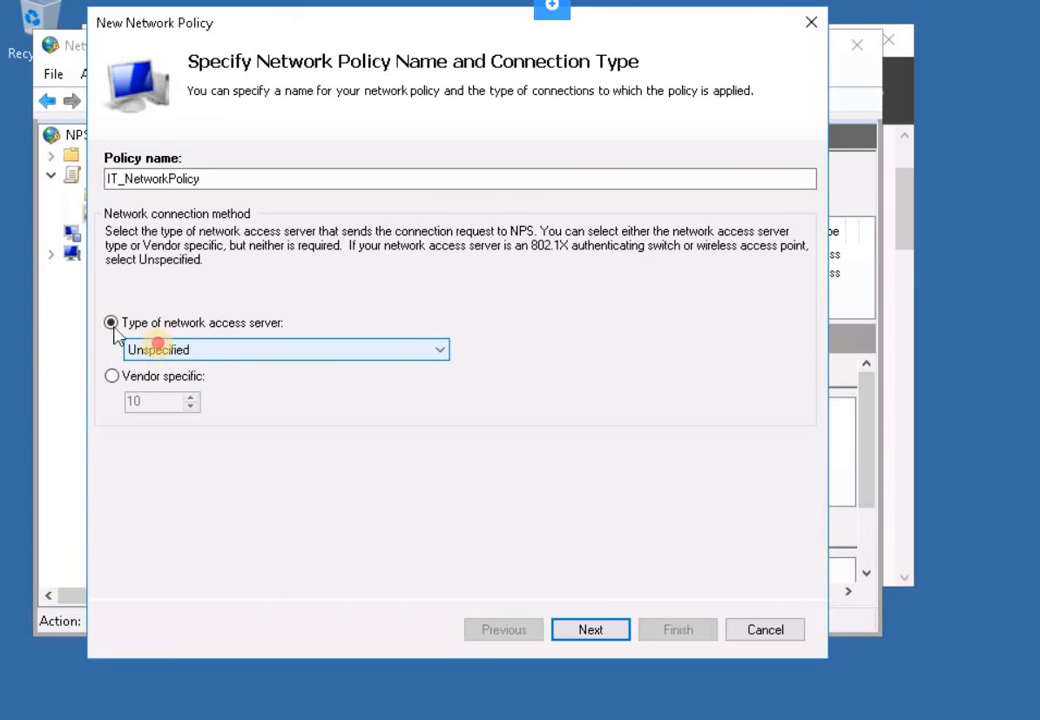
left_click(222, 347)
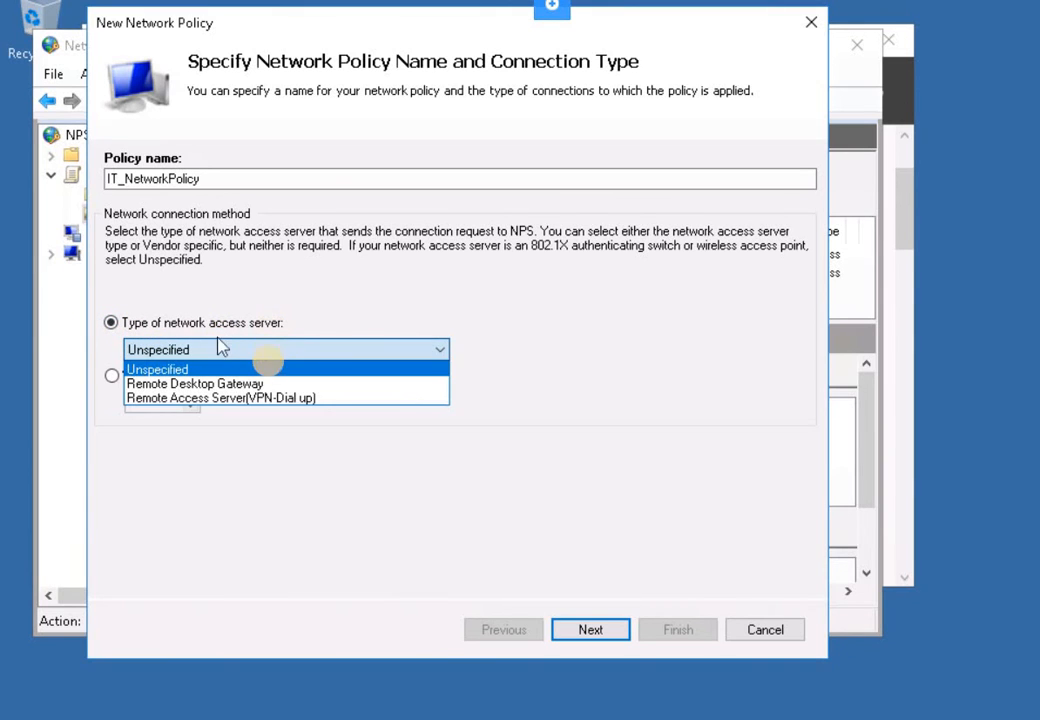
left_click(267, 398)
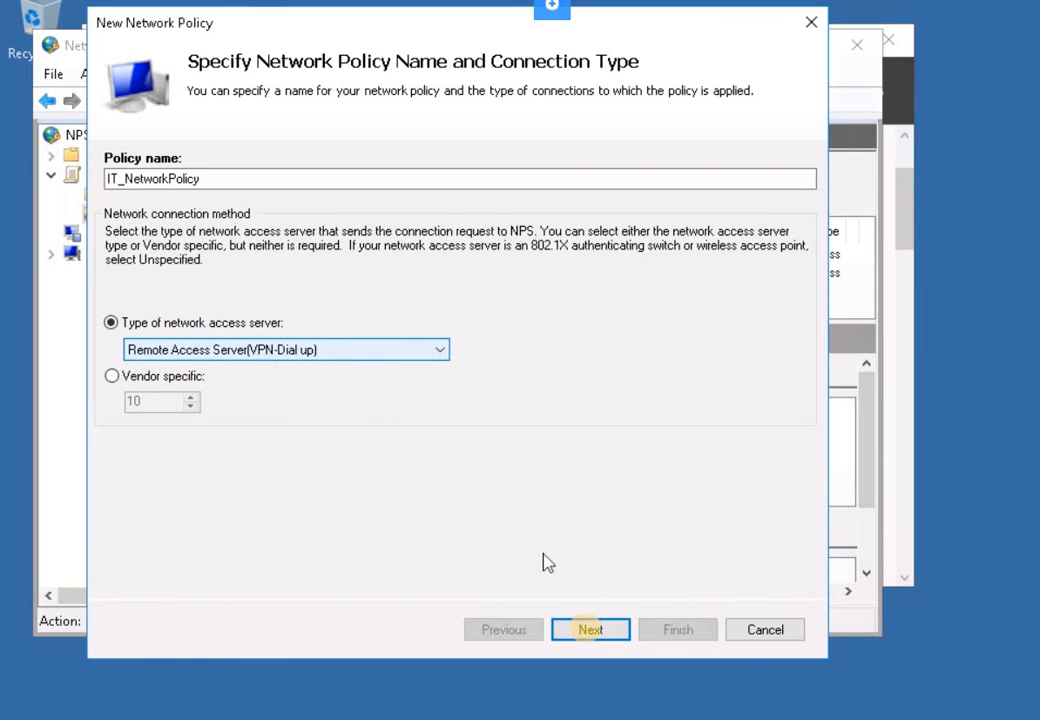
key("Return")
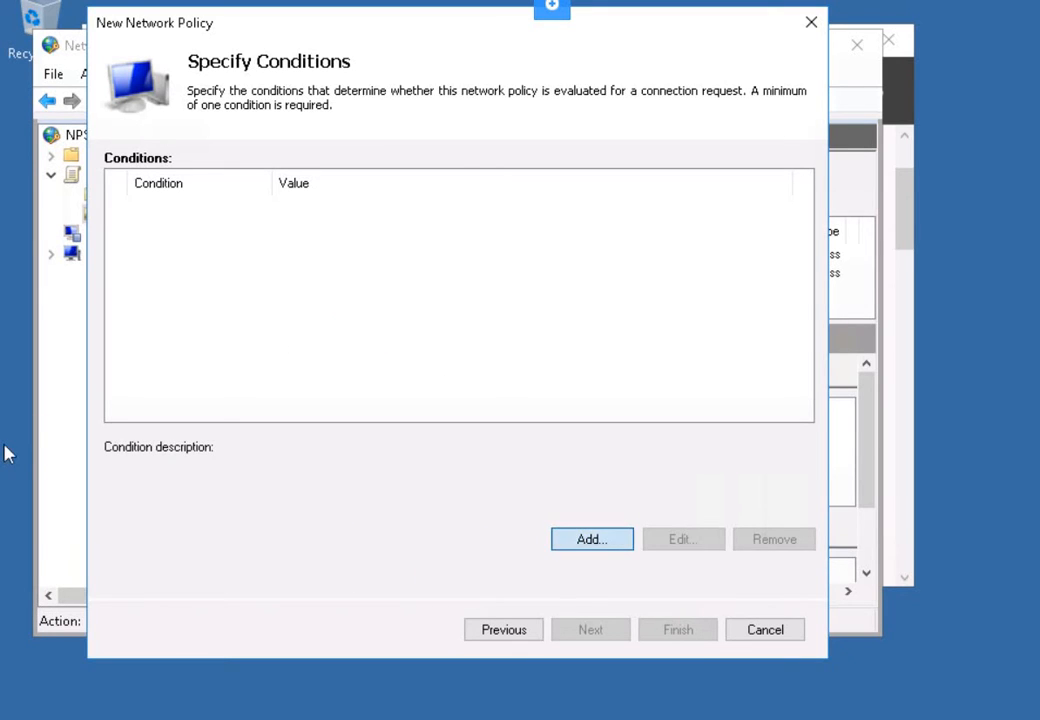
- Add a Windows Groups condition and open the group picker
key("Return")
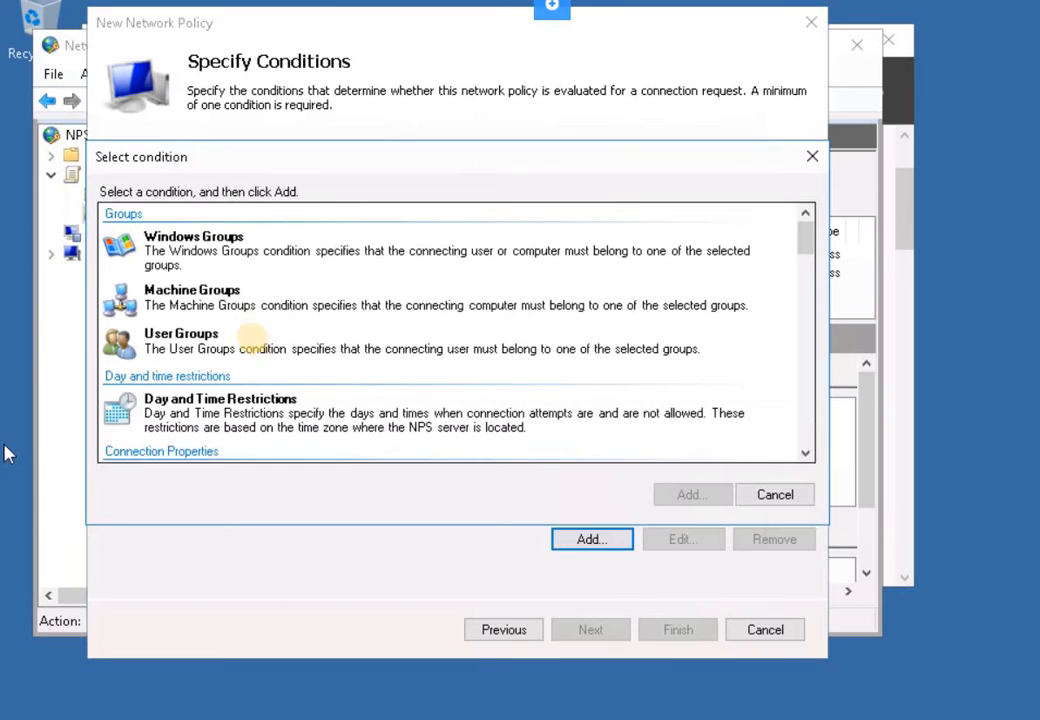
left_click(238, 258)
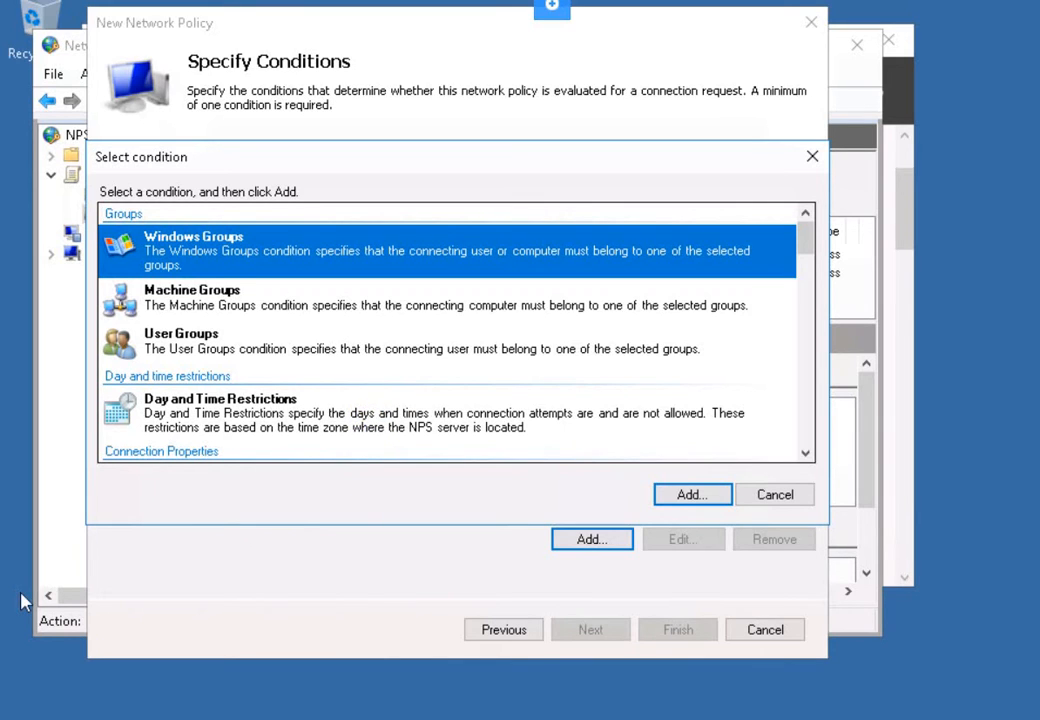
left_click(686, 497)
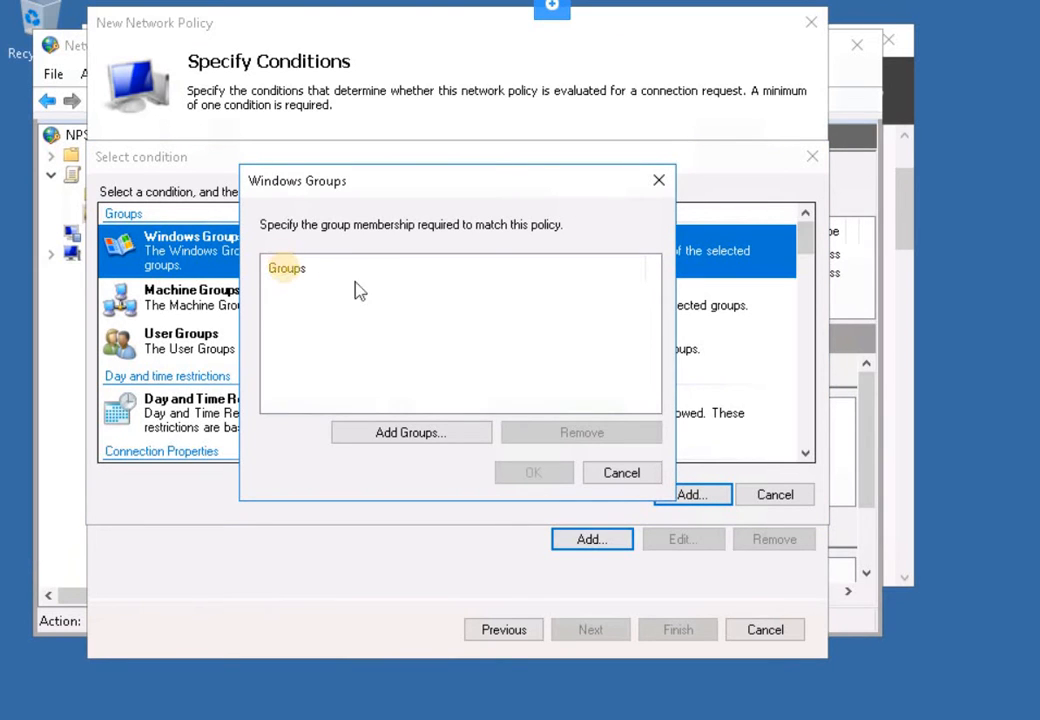
left_click(405, 433)
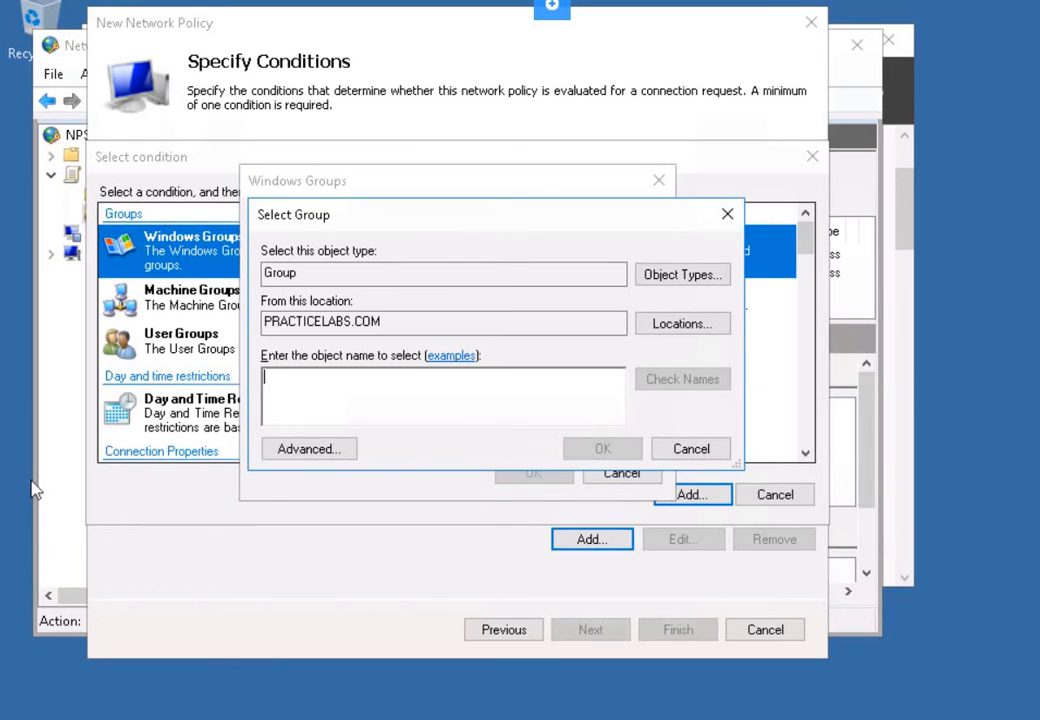
left_click(291, 389)
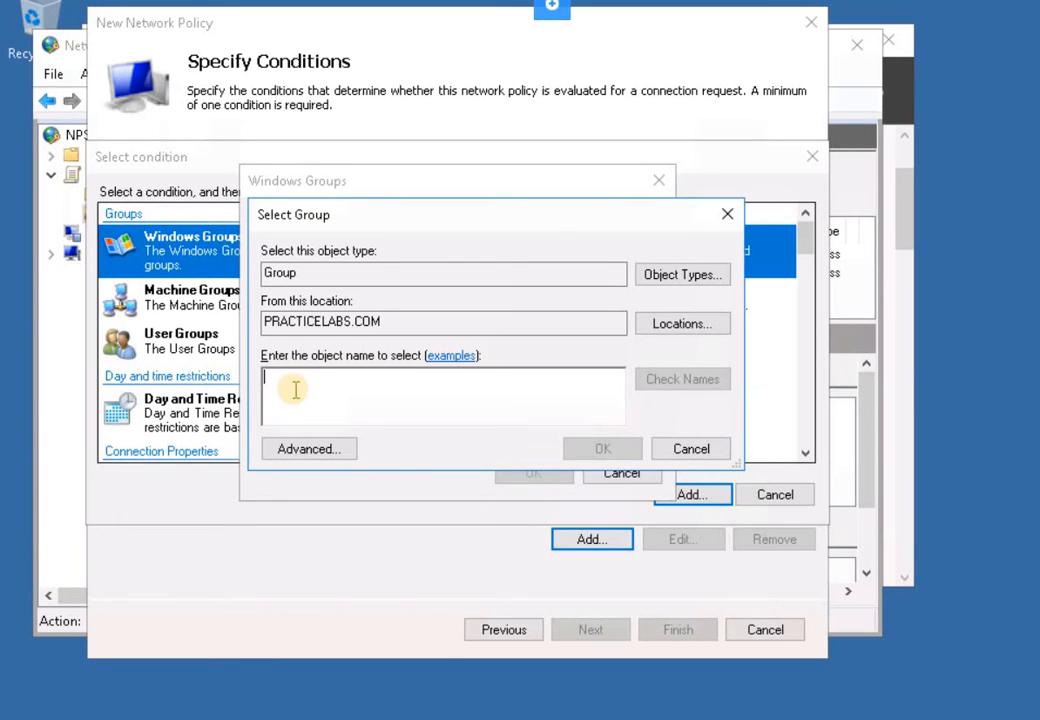
- Enter globalit, resolve it with domain credentials, and confirm PRACTICELABS\GlobalIT as the condition
type("glo")
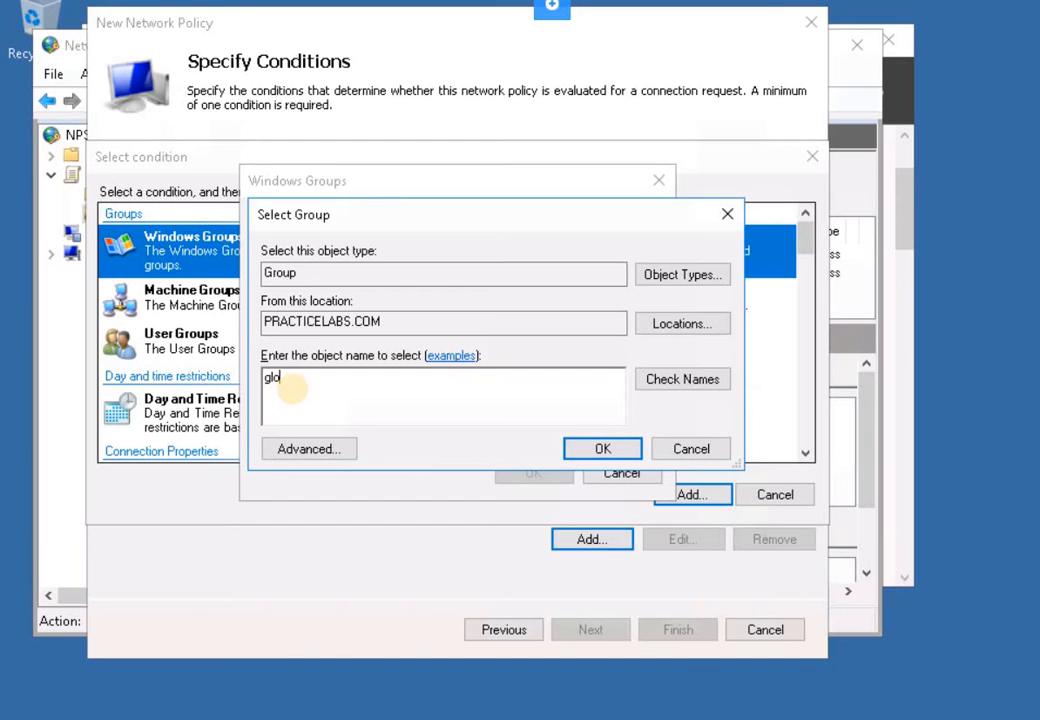
type("it")
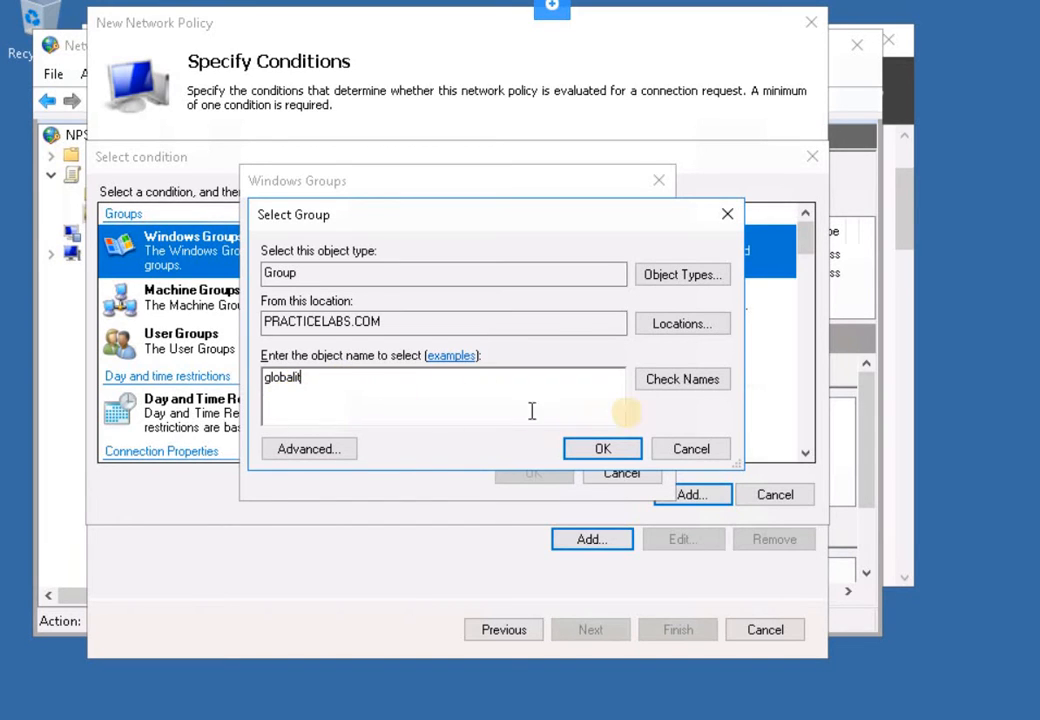
left_click(675, 381)
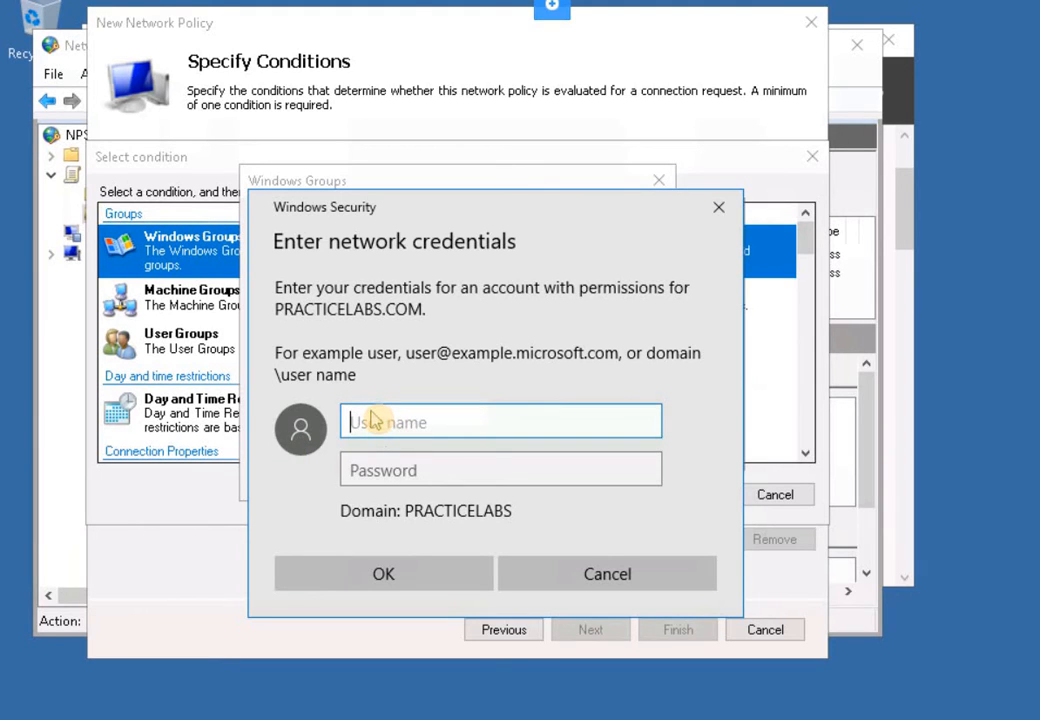
type("Administrator")
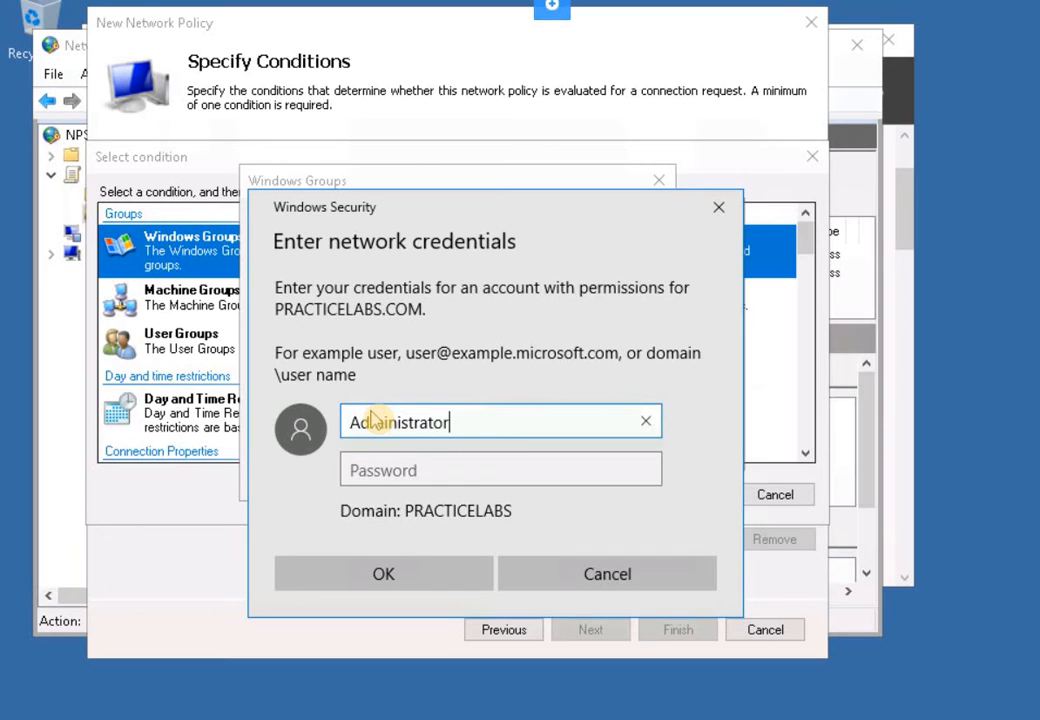
key("Tab")
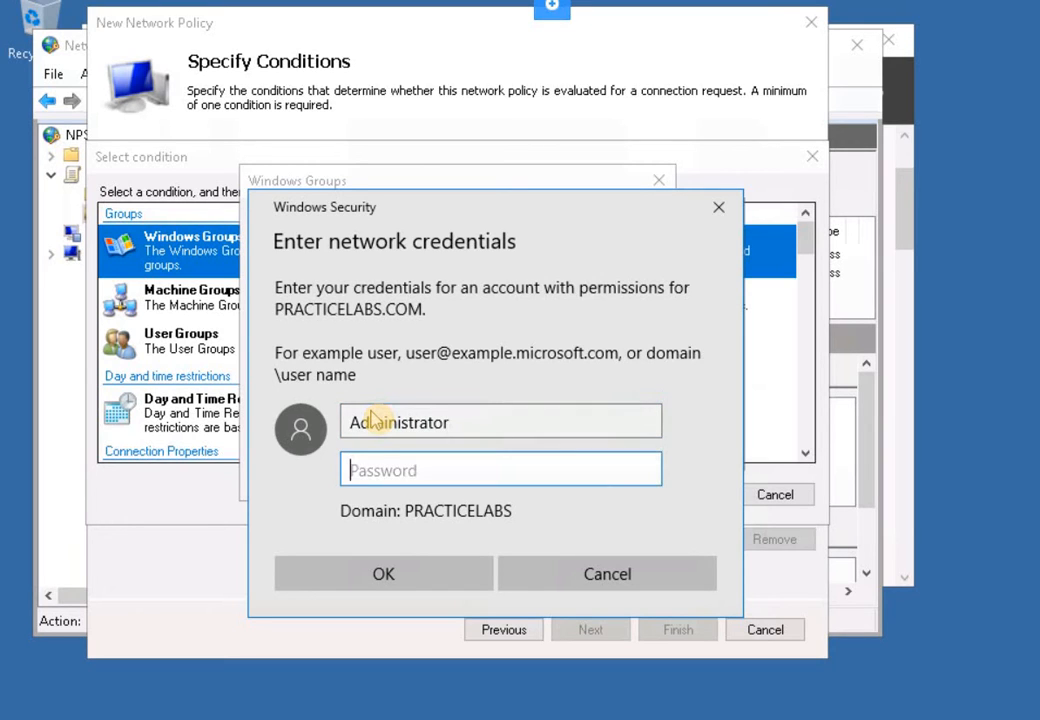
type("P")
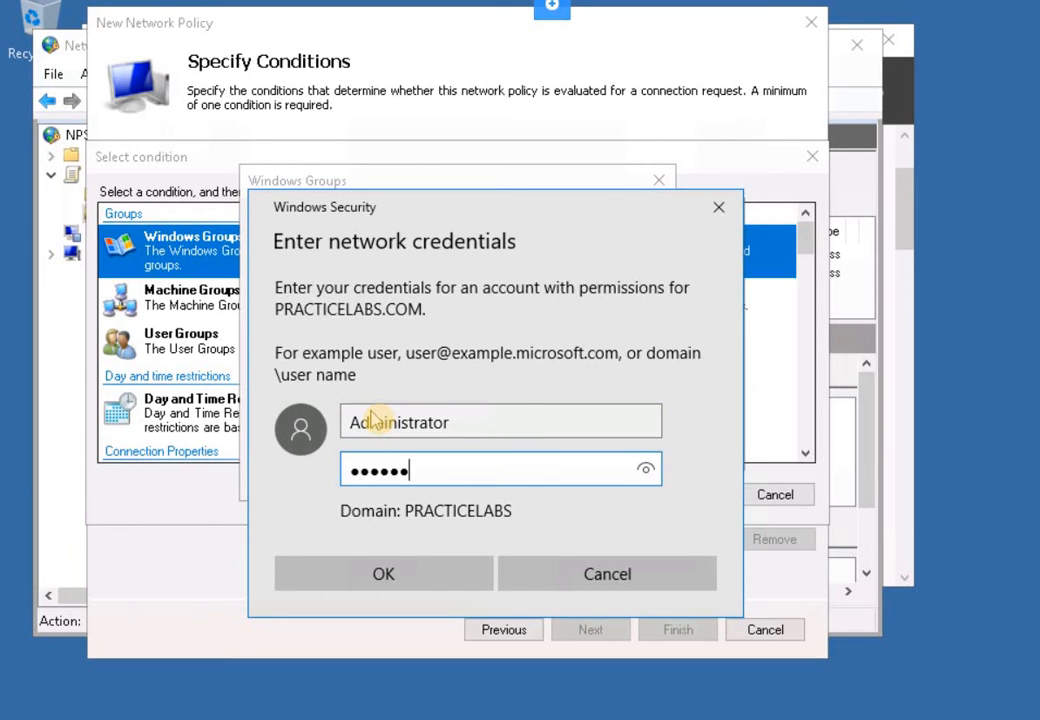
key("Return")
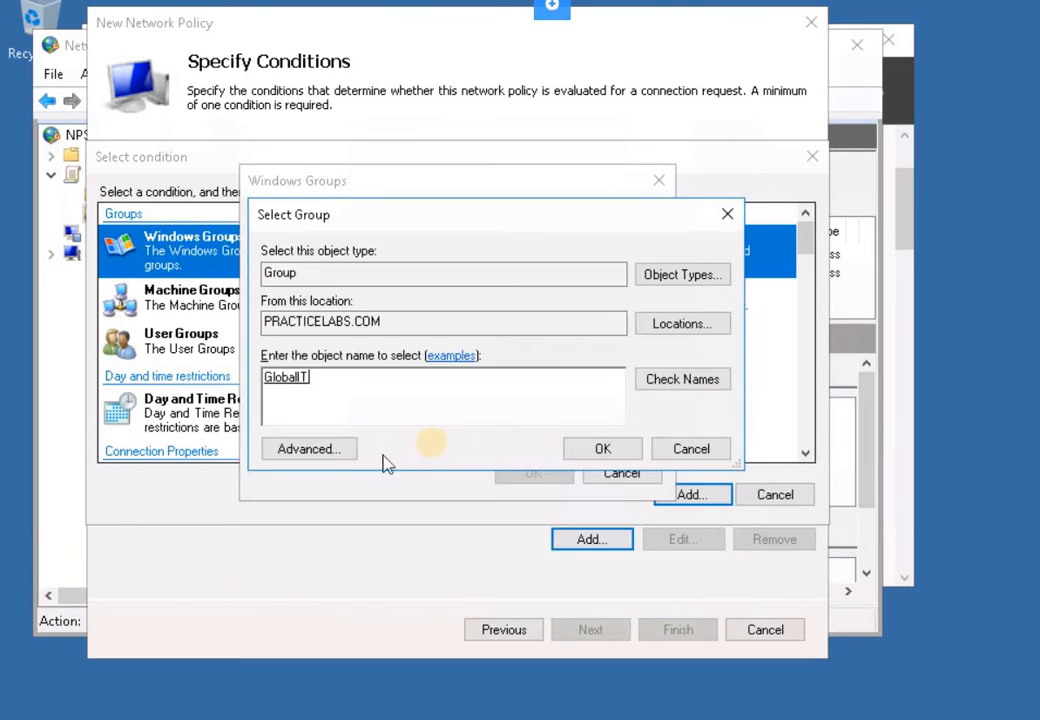
left_click(597, 452)
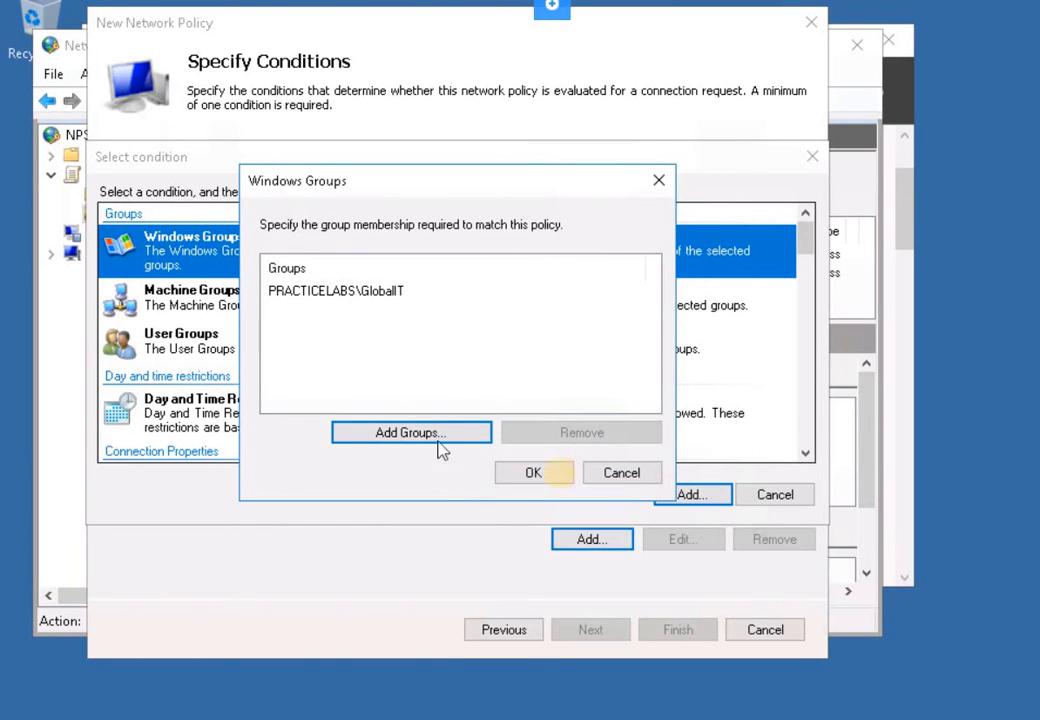
left_click(546, 472)
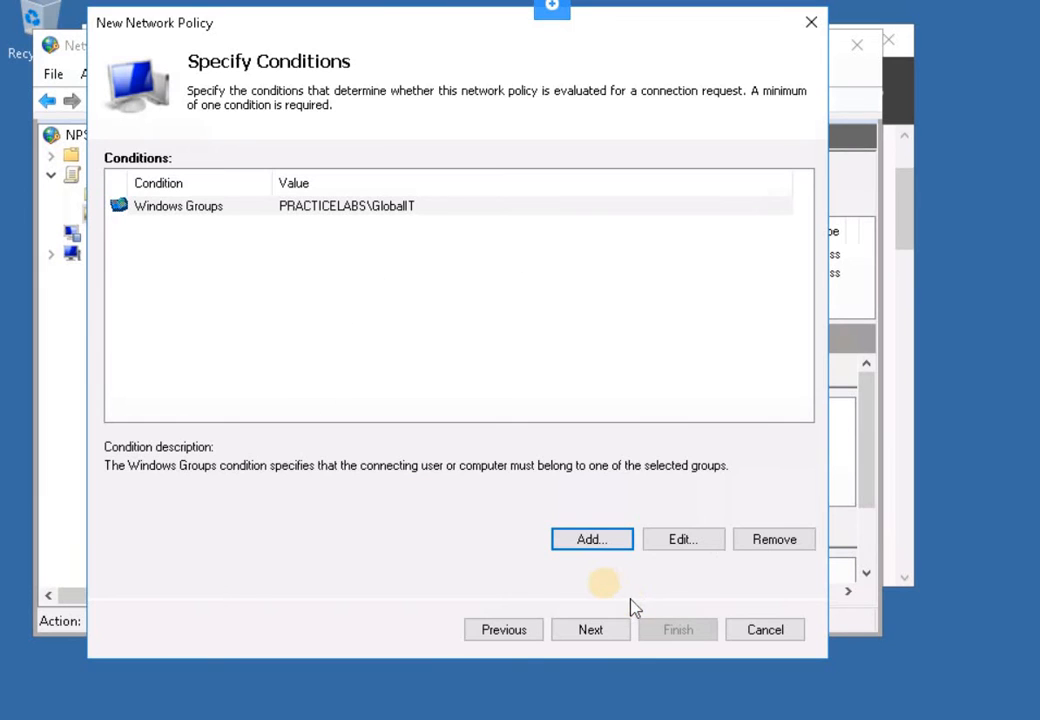
- Keep Grant Access and the default authentication, constraints and settings, then finish IT_NetworkPolicy
left_click(617, 632)
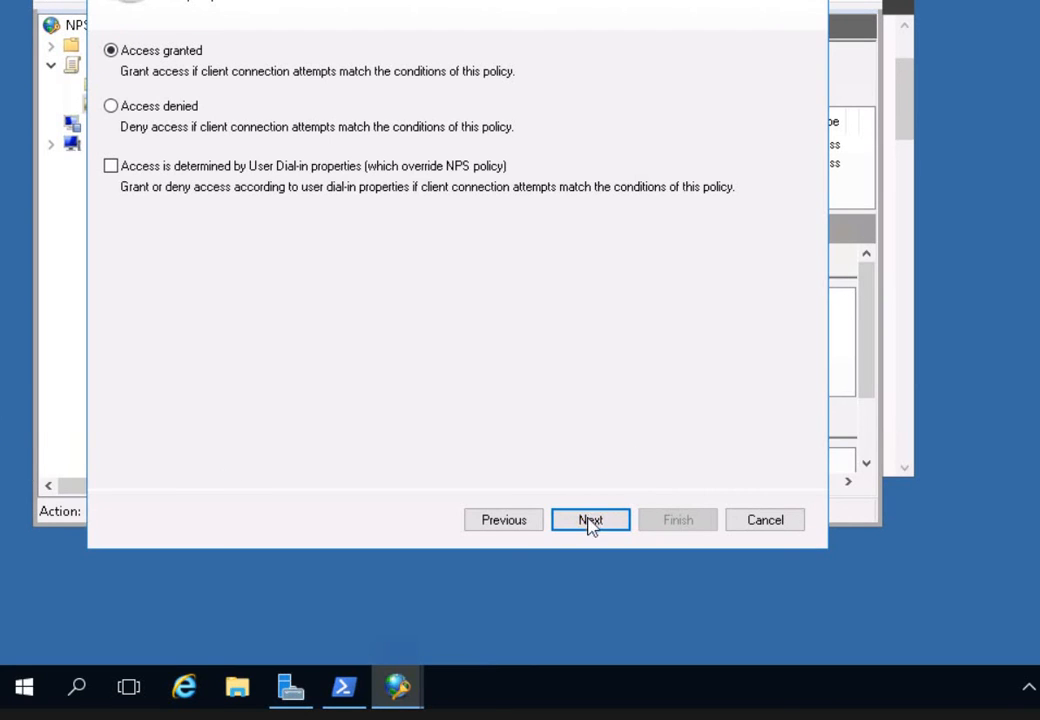
key("Return")
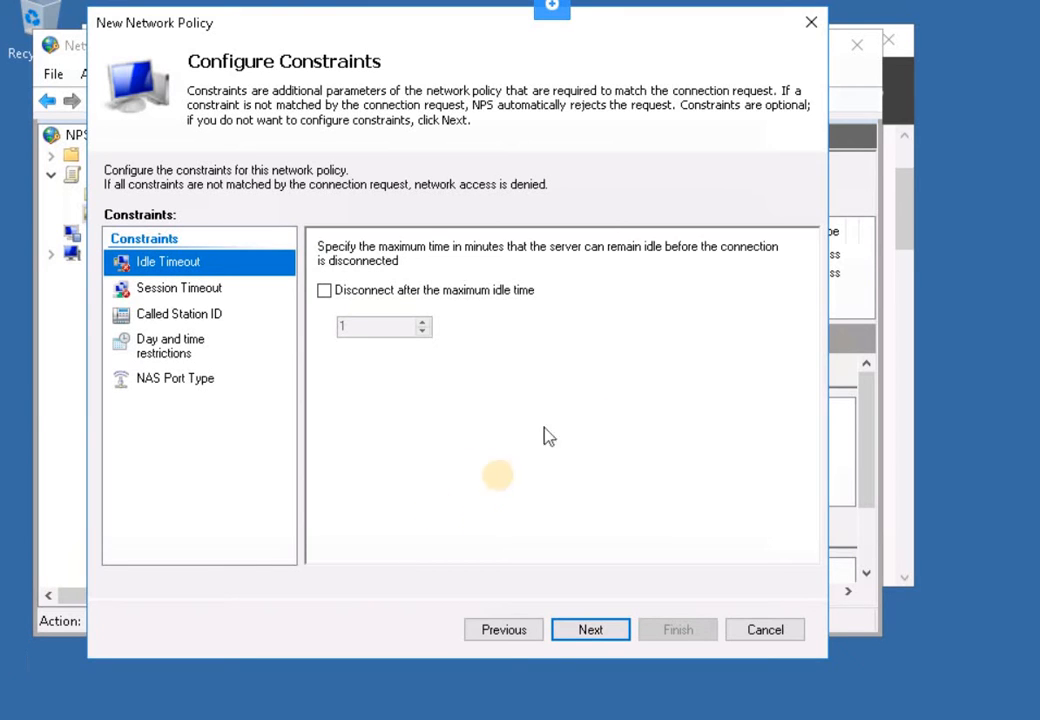
left_click(584, 630)
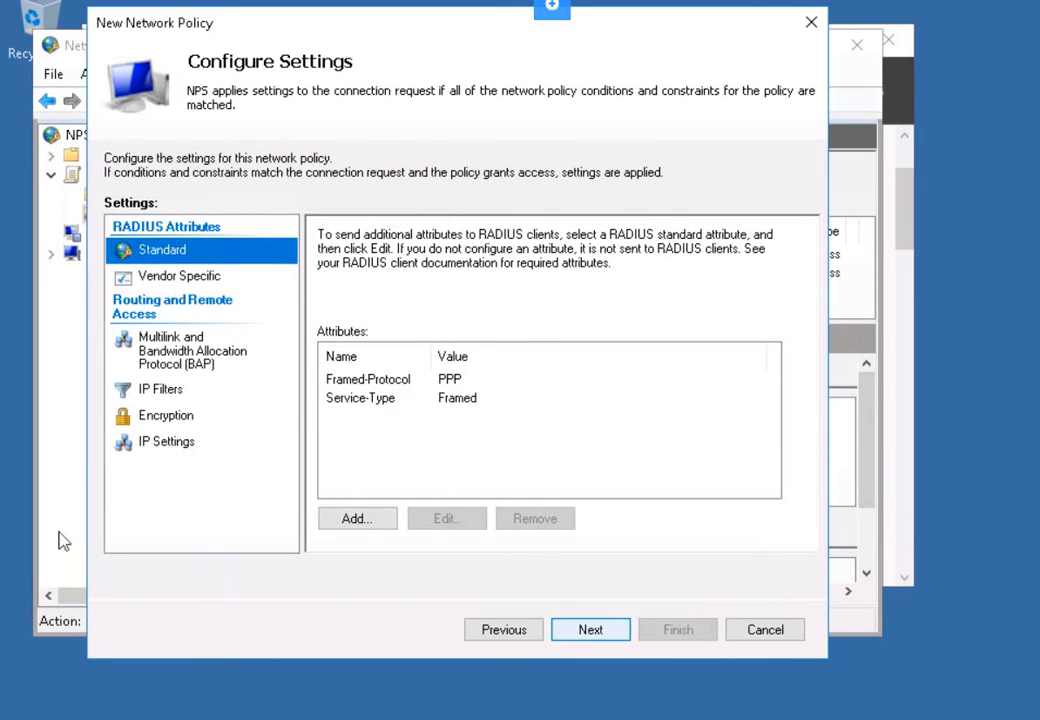
key("Return")
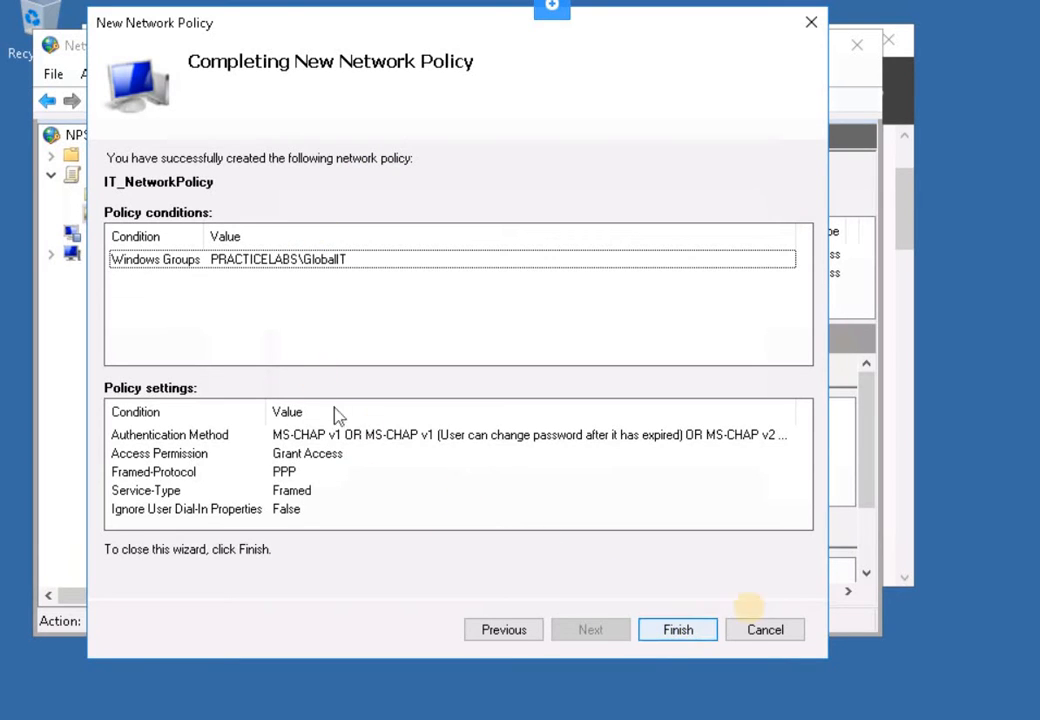
left_click(700, 630)
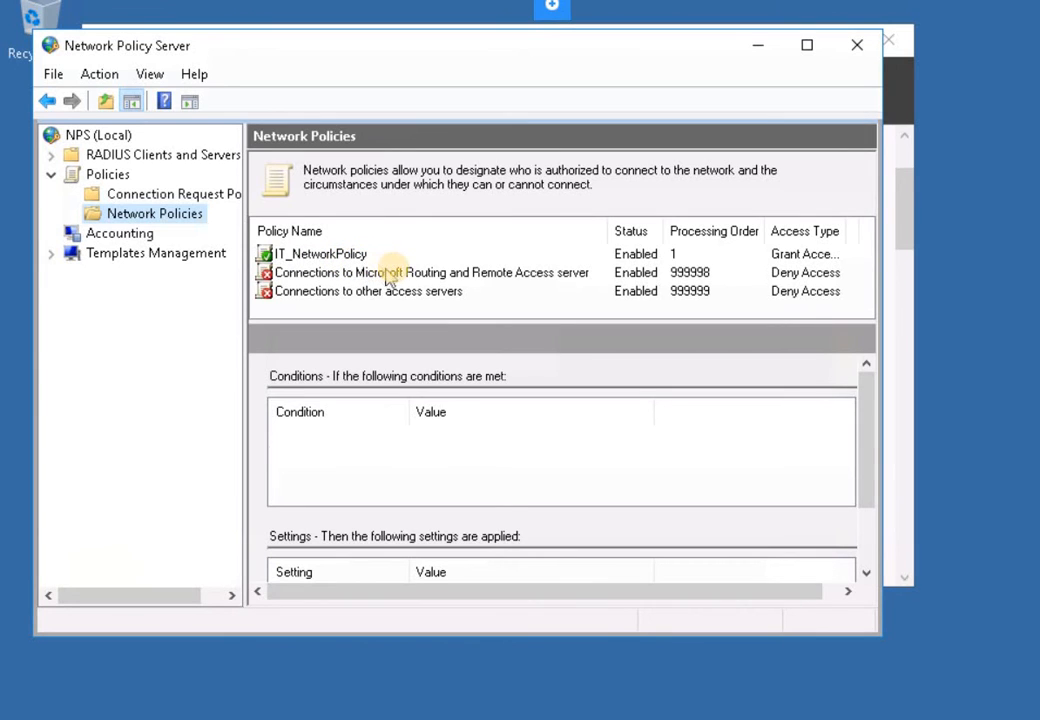
- Disable the 'Connections to Microsoft Routing and Remote Access server' deny policy
left_click(330, 276)
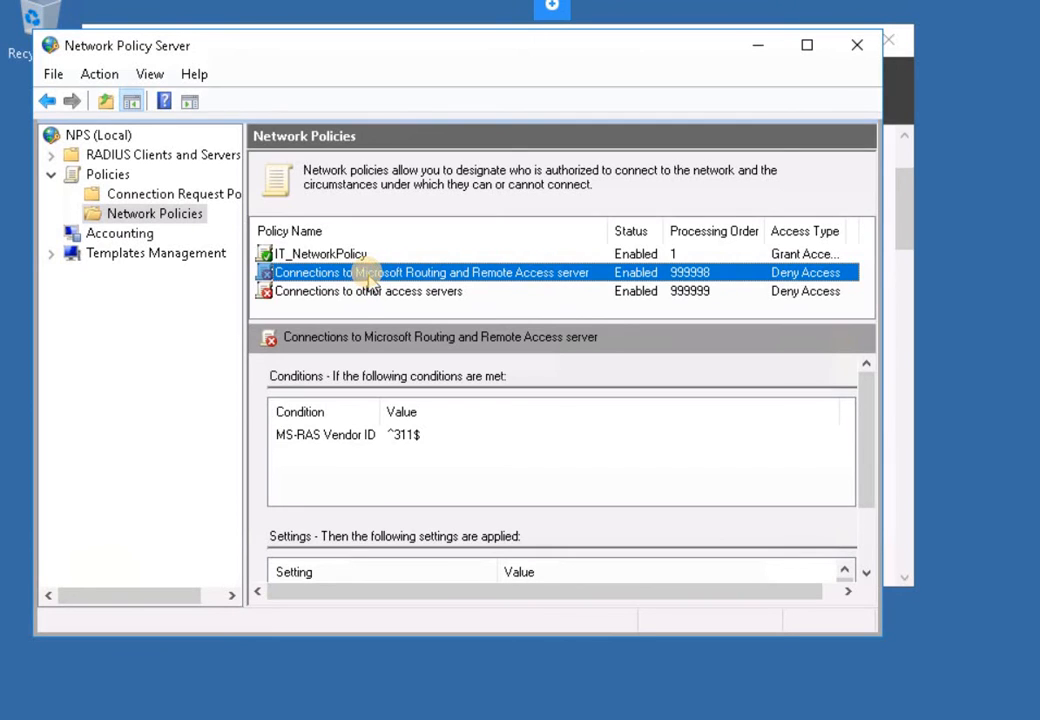
right_click(368, 279)
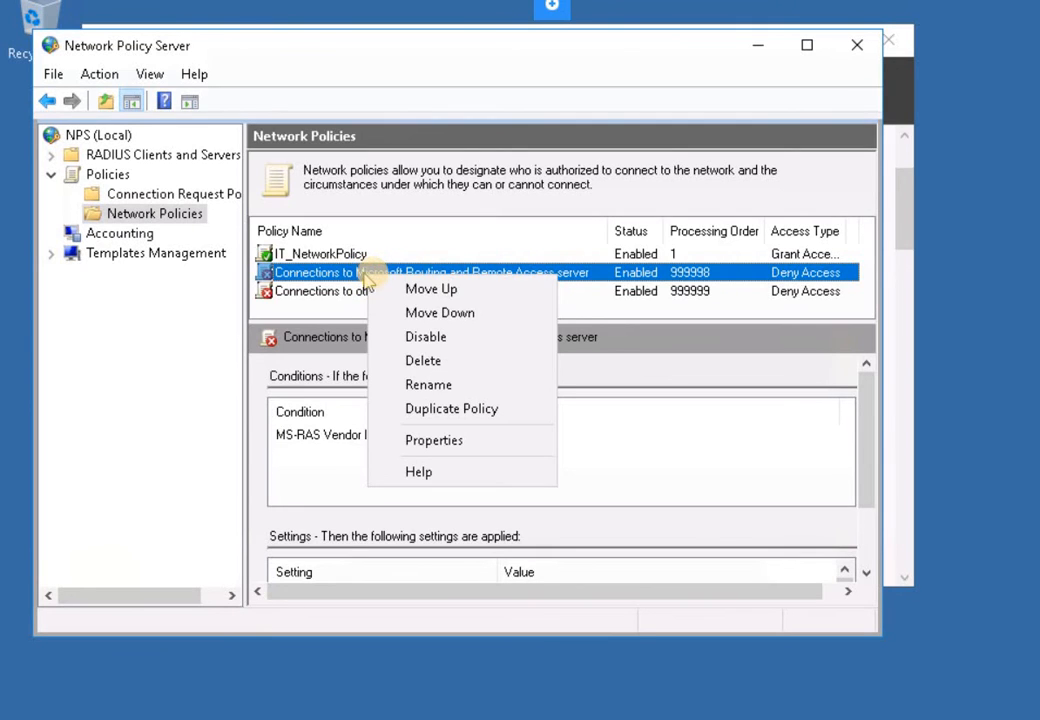
left_click(424, 340)
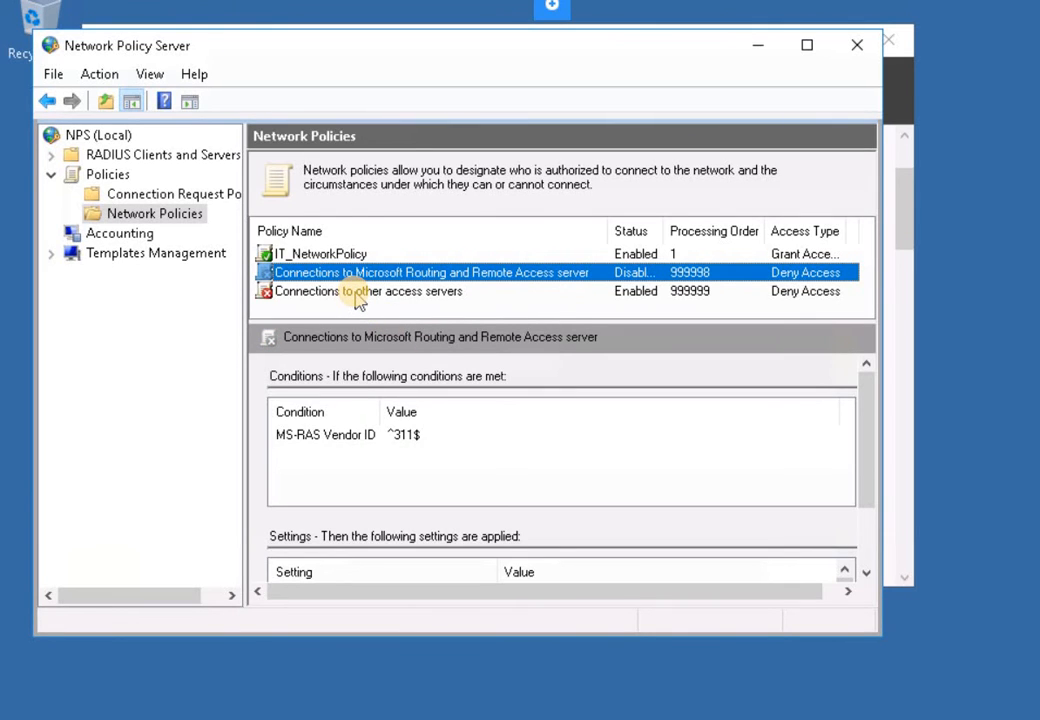
- Disable the 'Connections to other access servers' deny policy
left_click(305, 308)
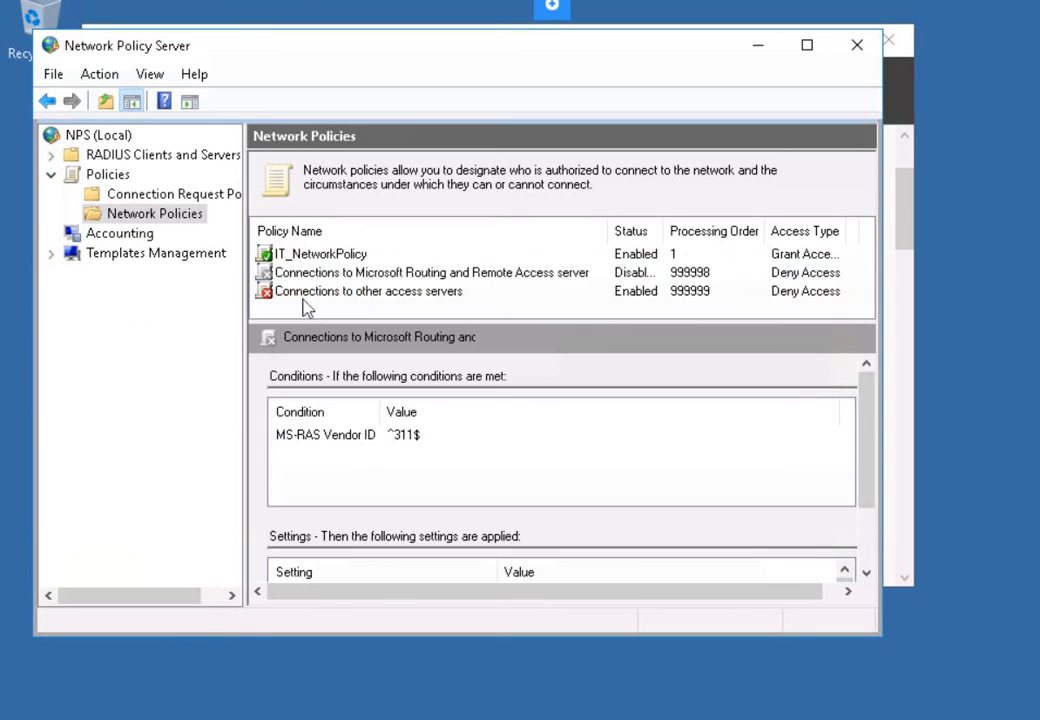
left_click(350, 291)
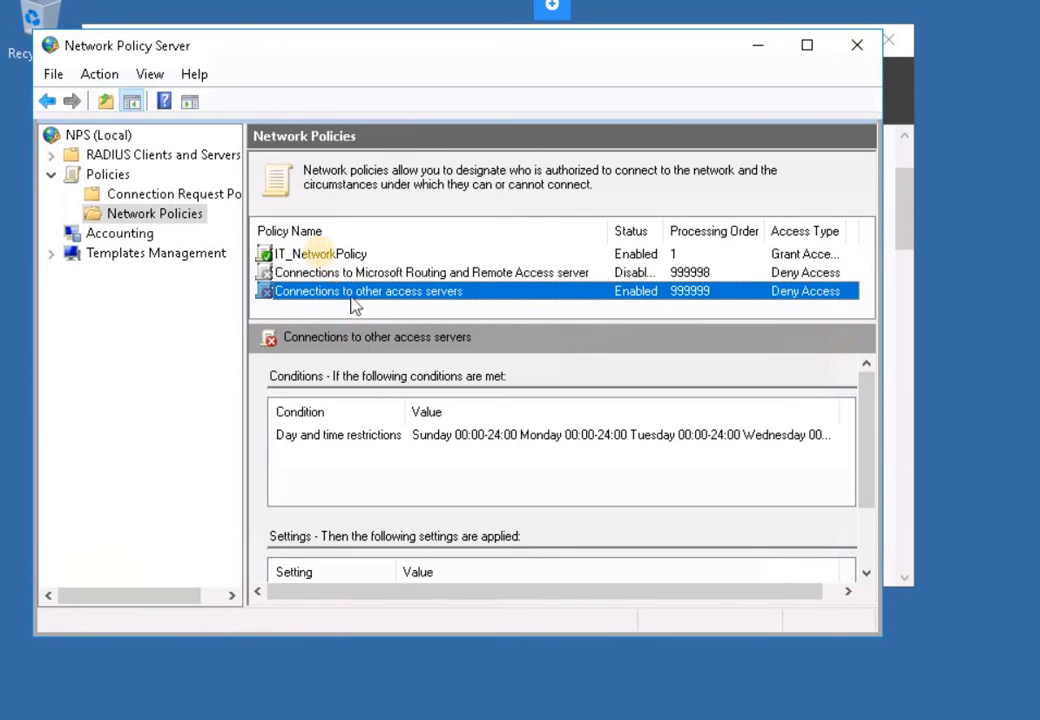
left_click(320, 256)
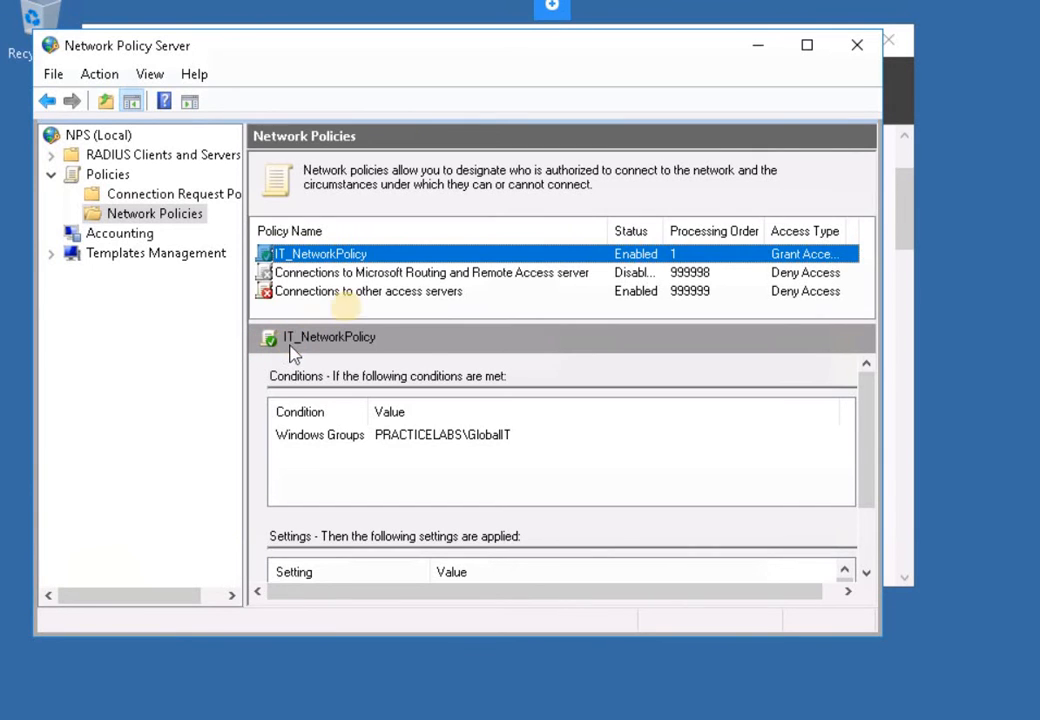
left_click(352, 293)
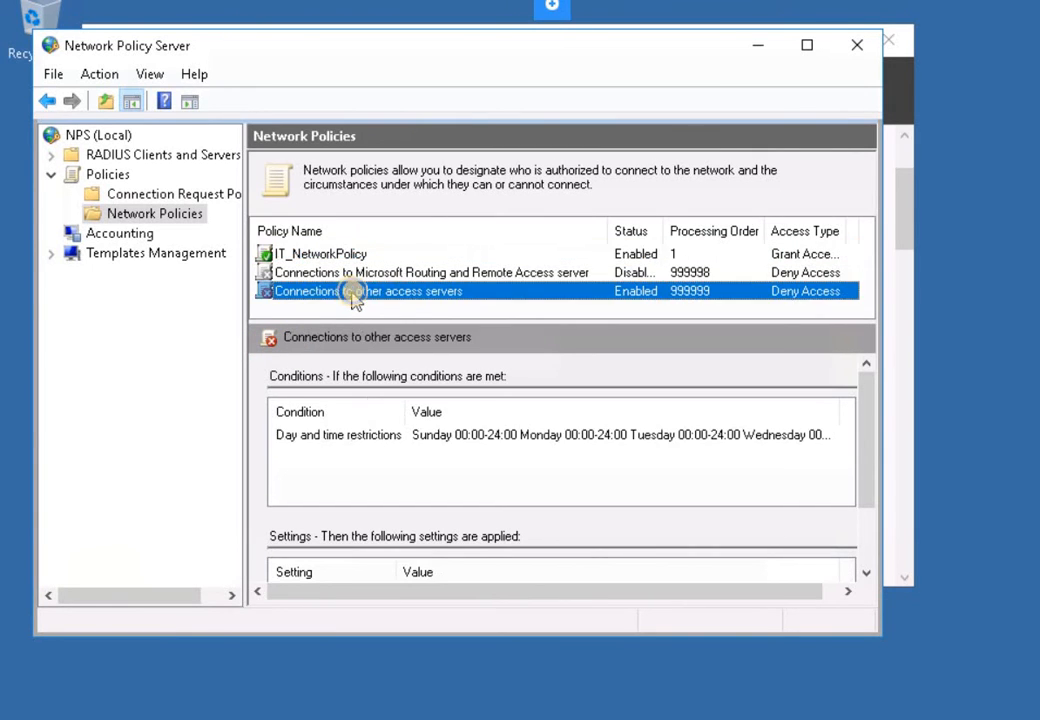
right_click(353, 294)
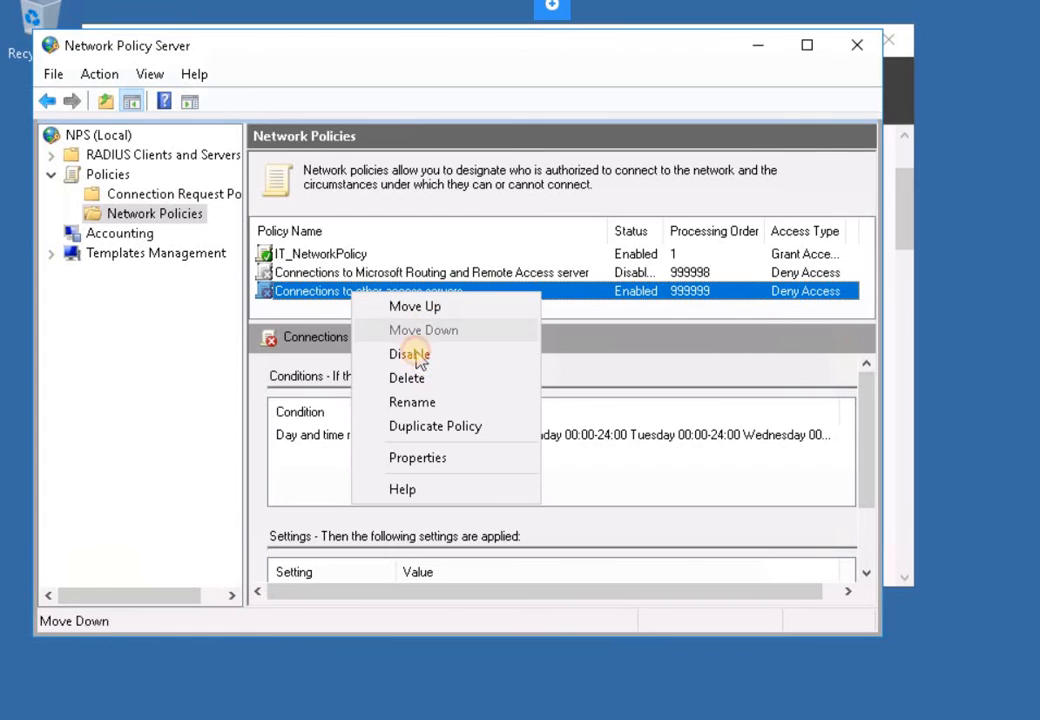
left_click(420, 355)
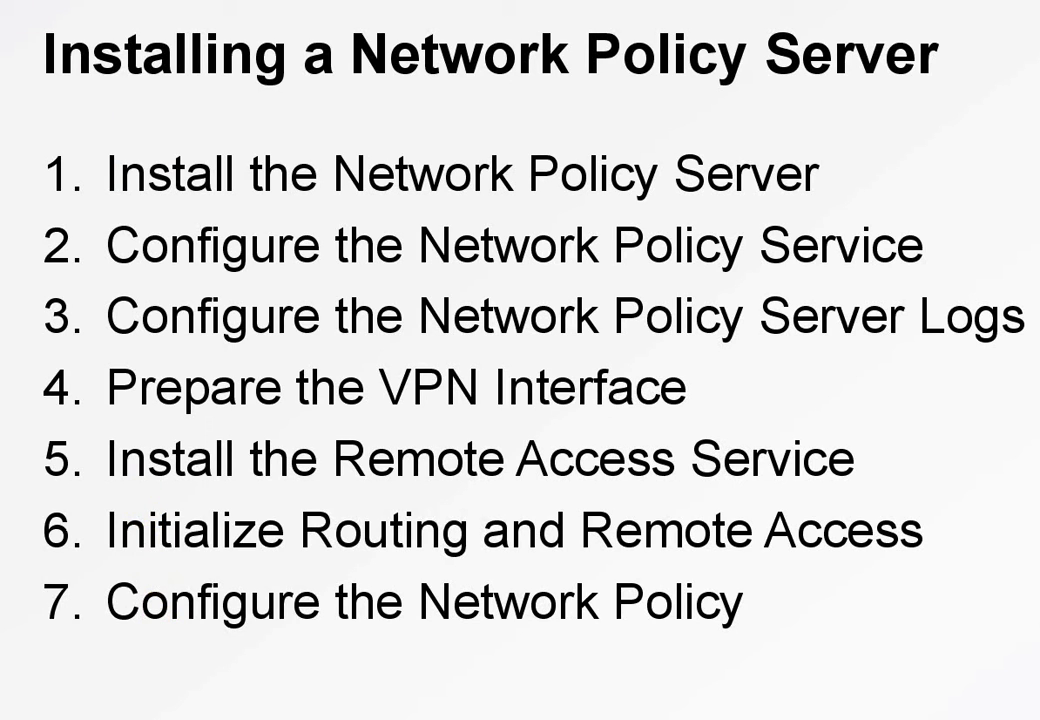
- Advance the presentation to the 'Configure a VPN Server and Client' slide listing four steps
left_click(283, 219)
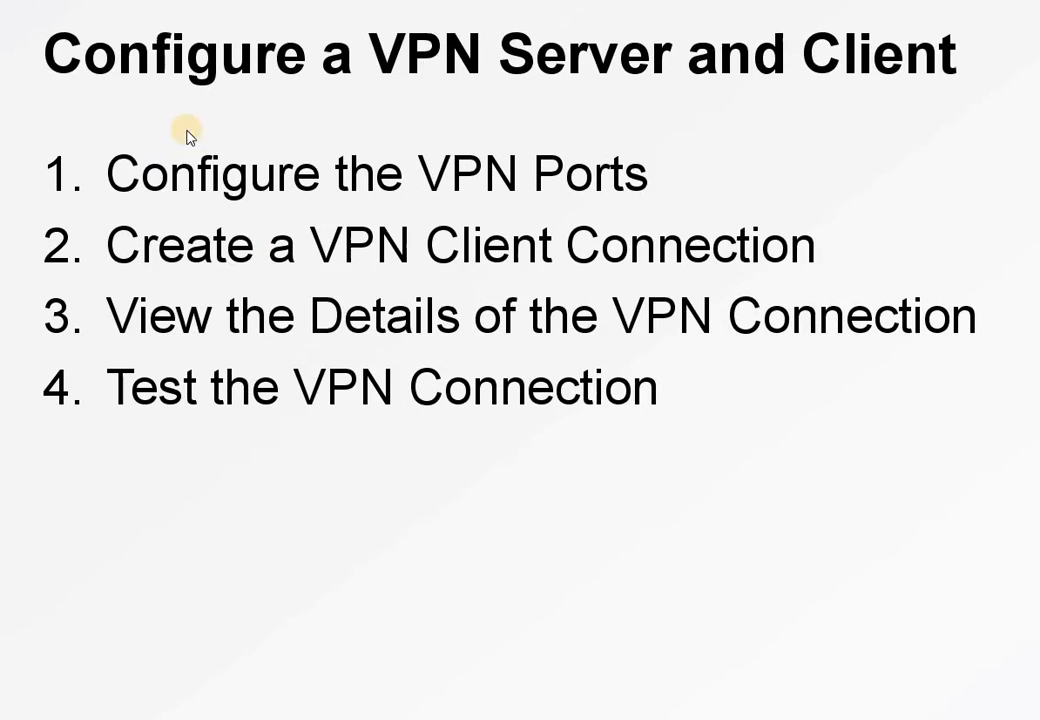
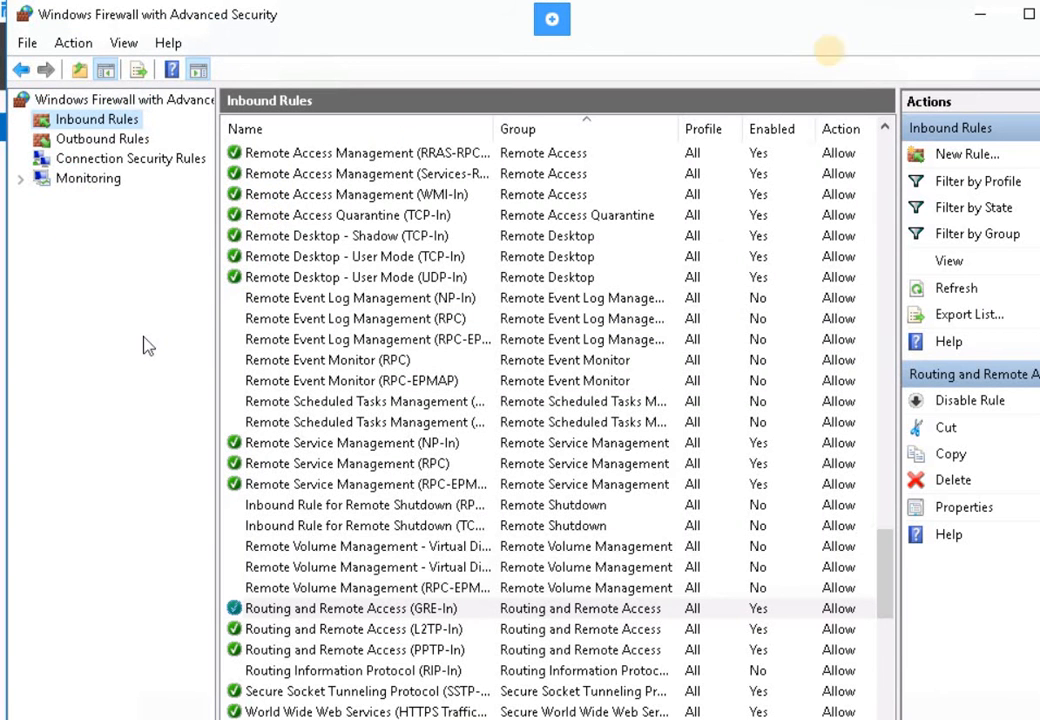
- Minimize the firewall console and bring forward PowerShell, showing DirectAccess-VPN and Routing installed
left_click(981, 20)
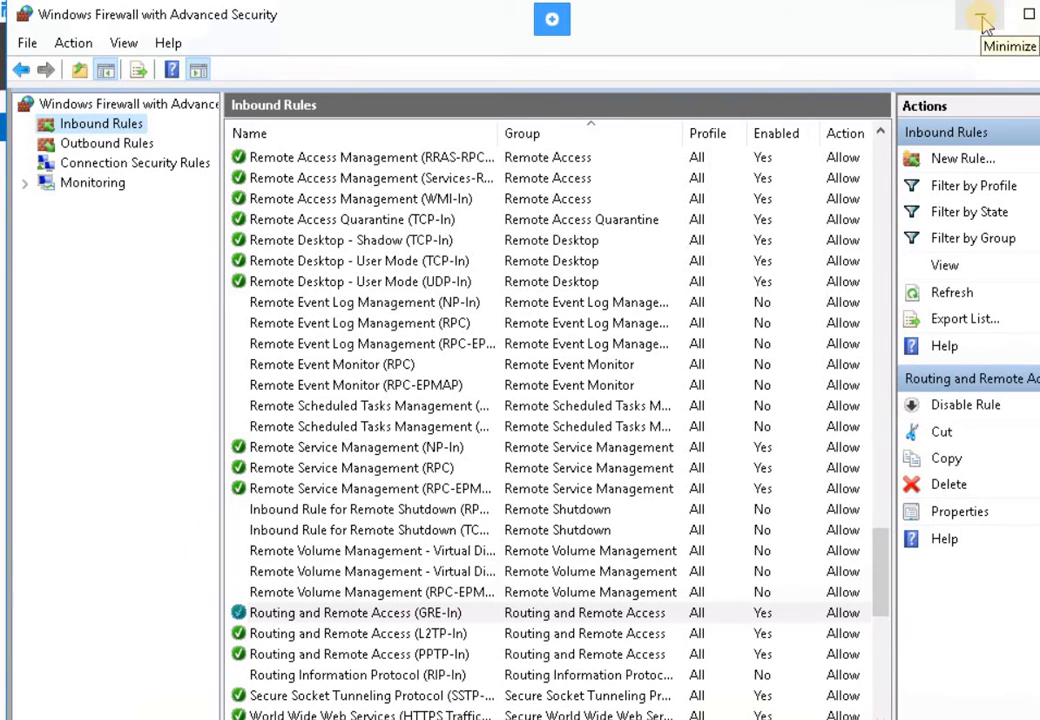
left_click(10, 265)
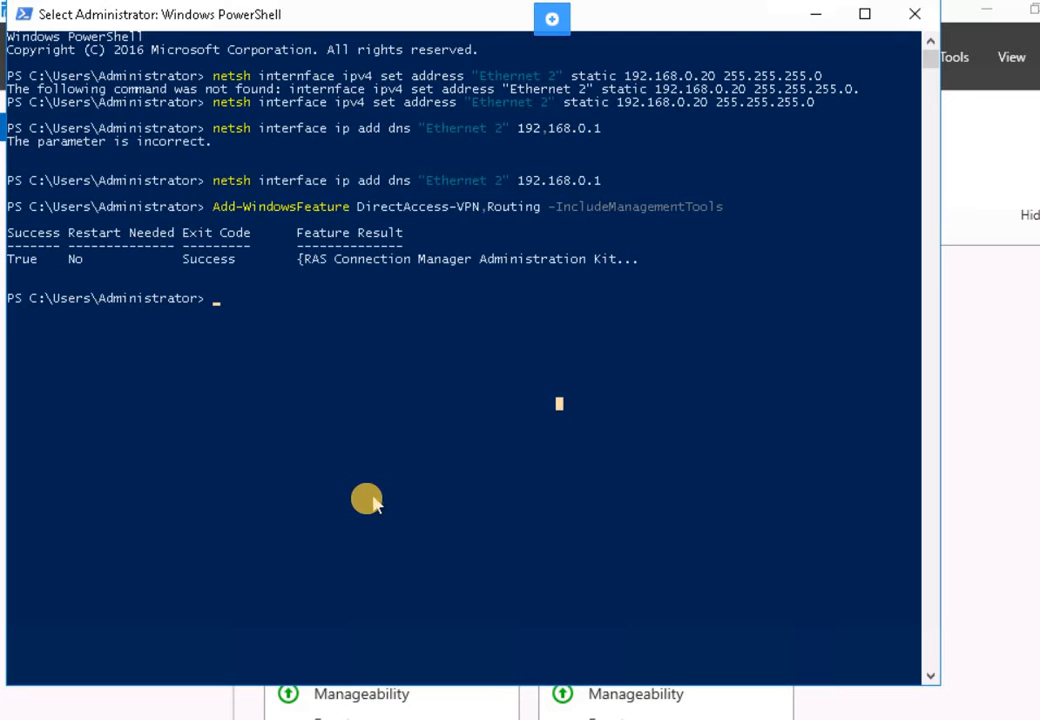
scroll(318, 618, "down", 2)
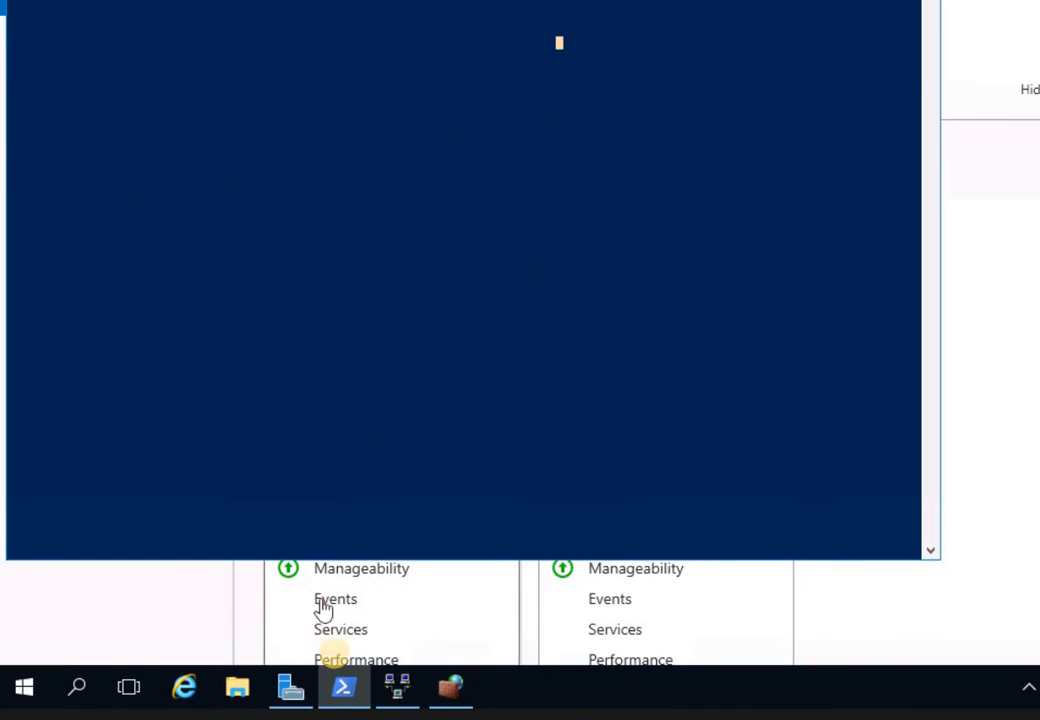
- In Routing and Remote Access, review PLABDC01 (local) properties without changes, then bring up the Ports actions
left_click(400, 686)
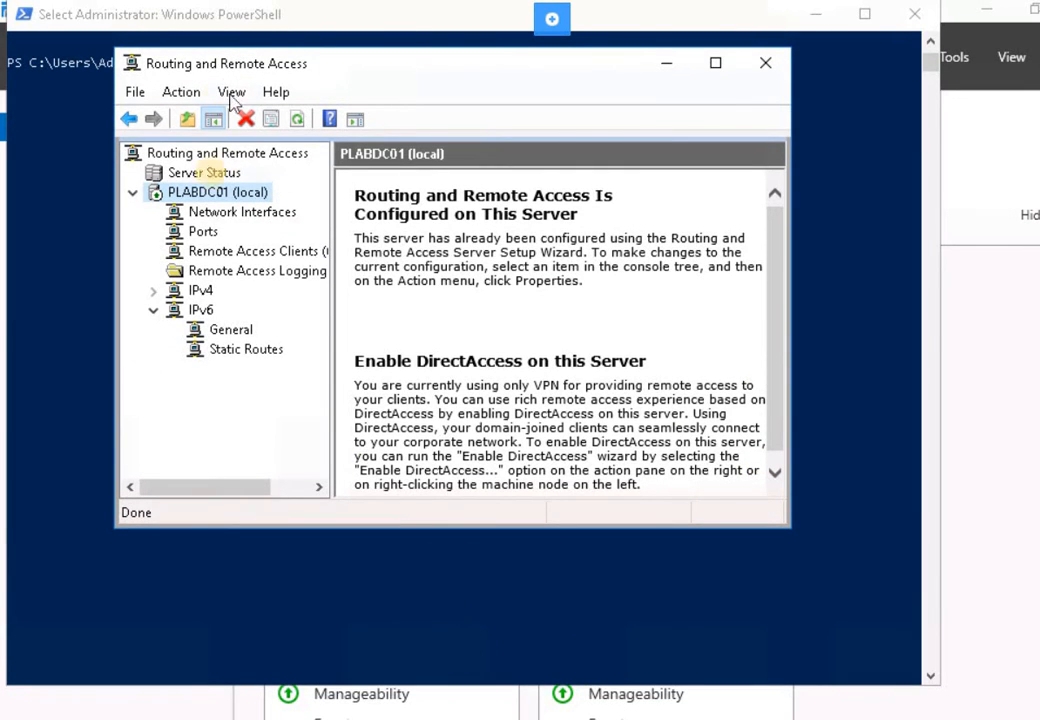
left_click(202, 232)
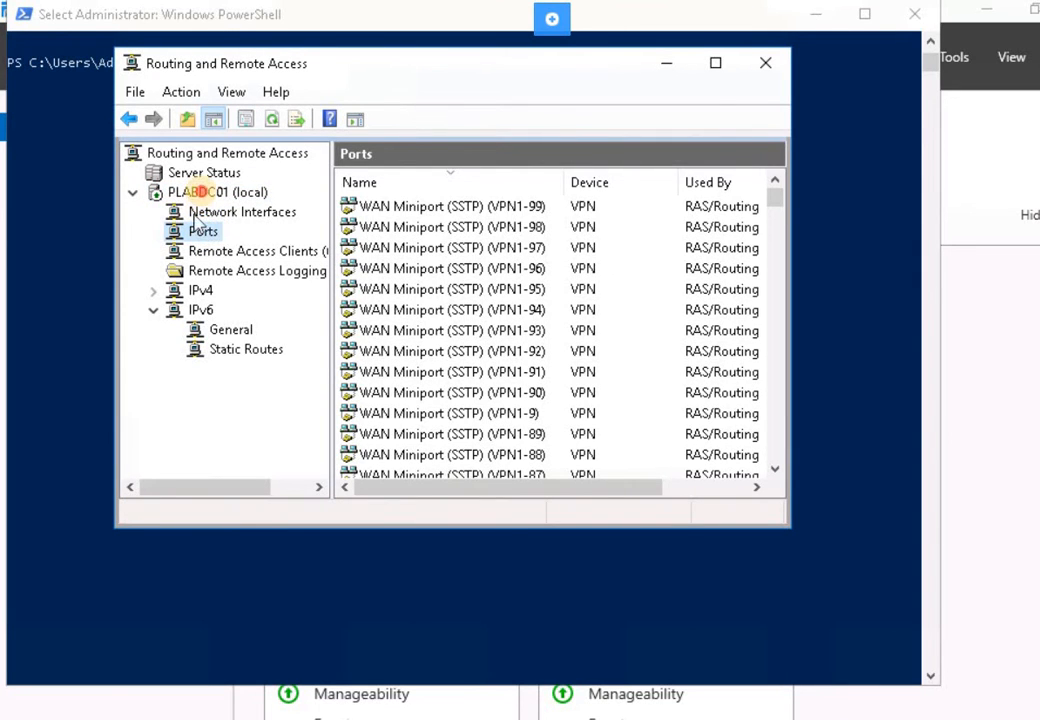
left_click(203, 196)
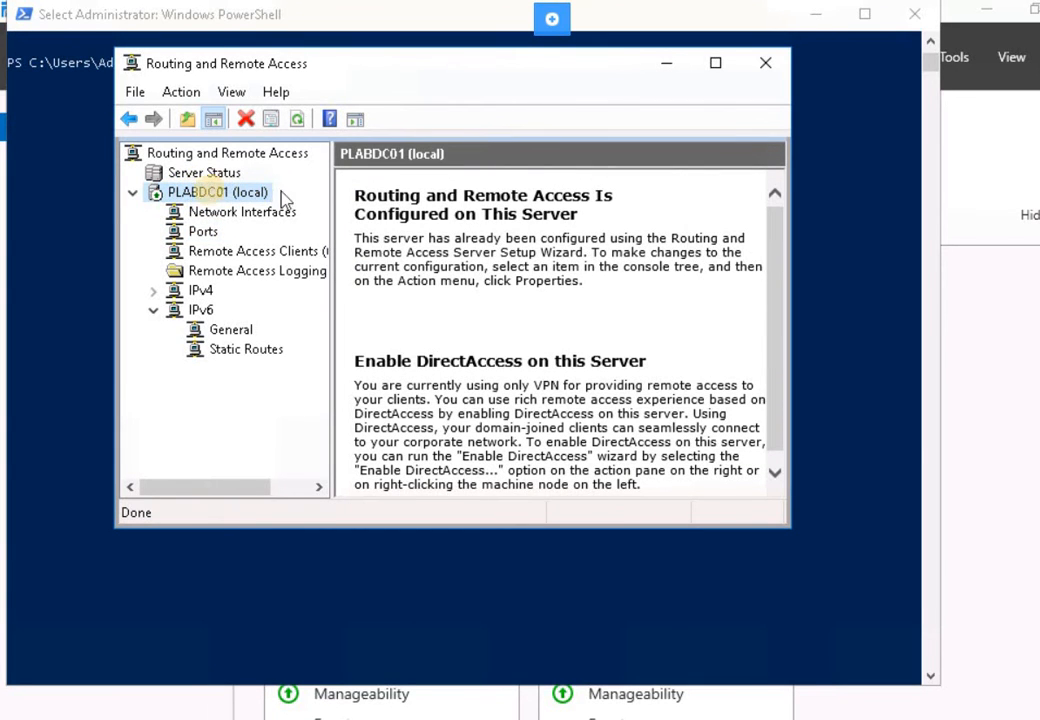
right_click(218, 198)
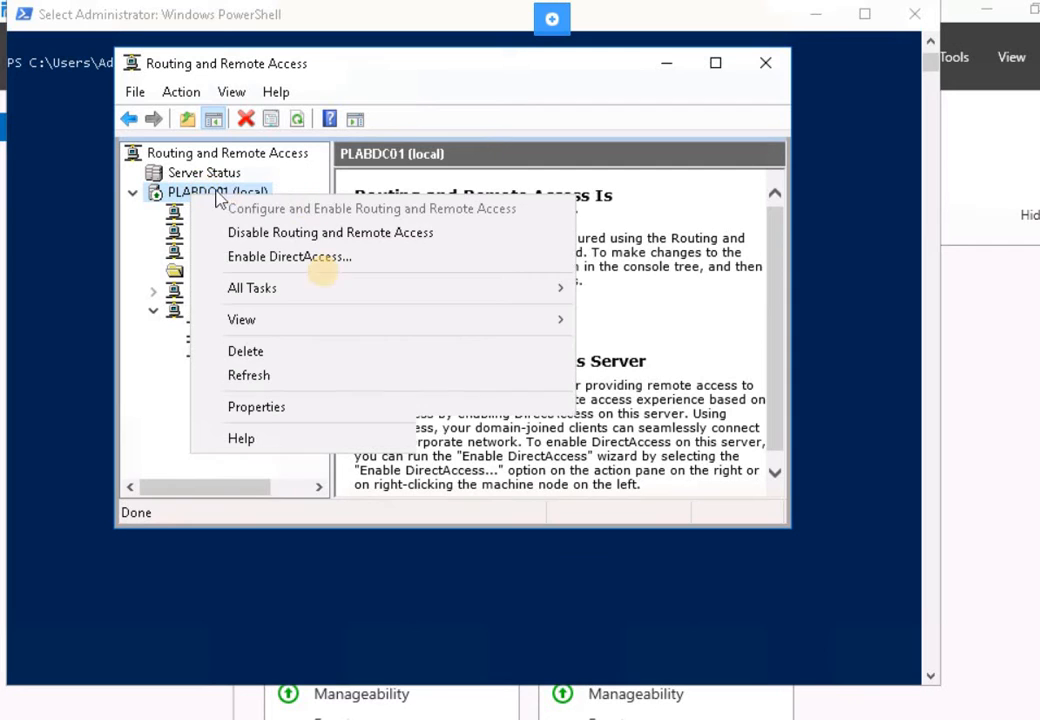
left_click(257, 407)
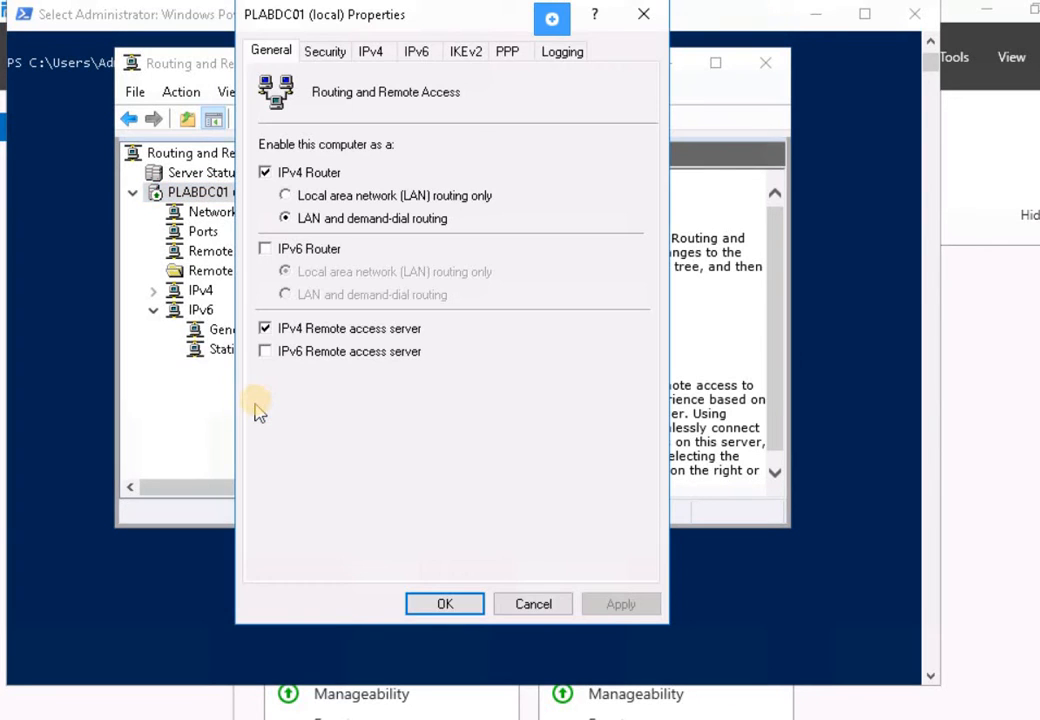
left_click(536, 604)
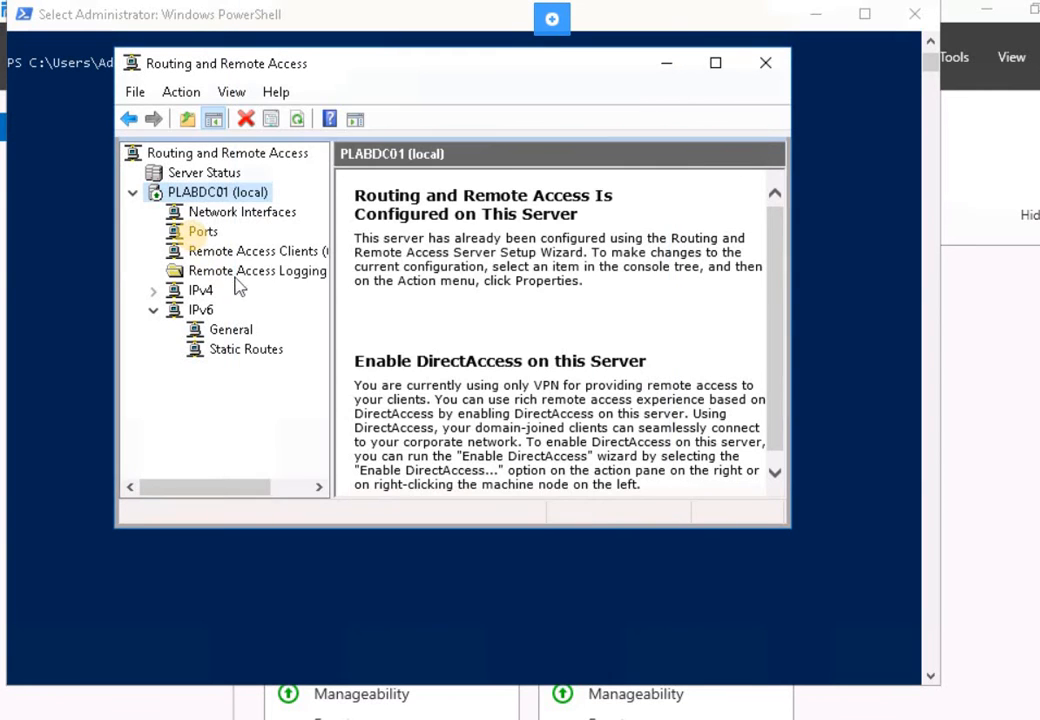
left_click(203, 233)
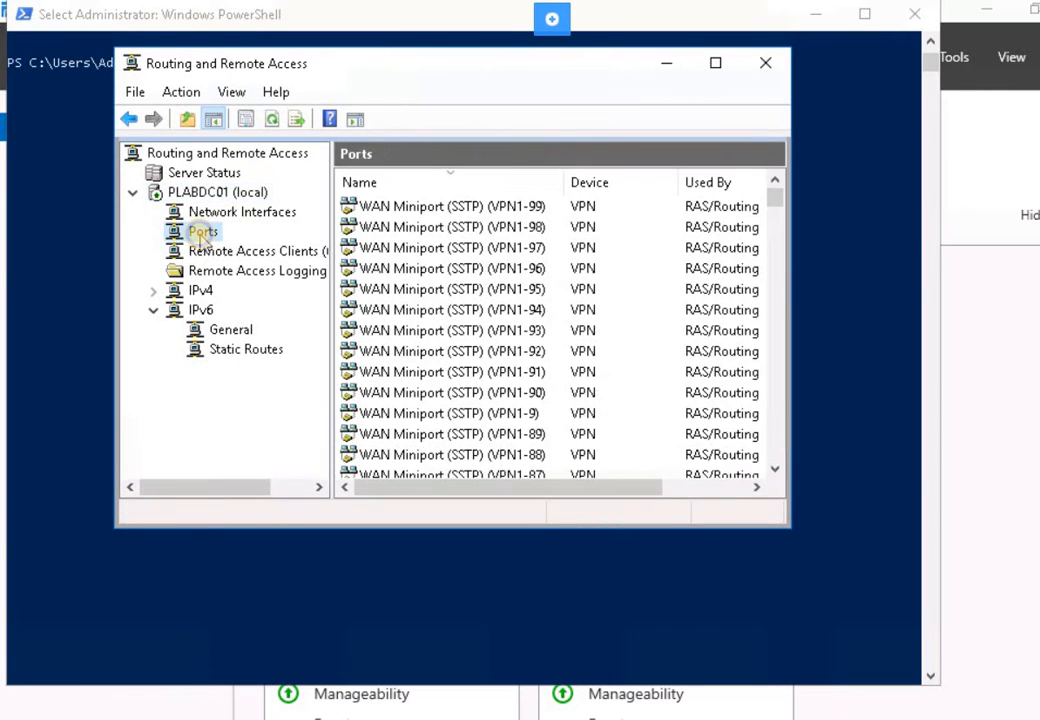
right_click(202, 238)
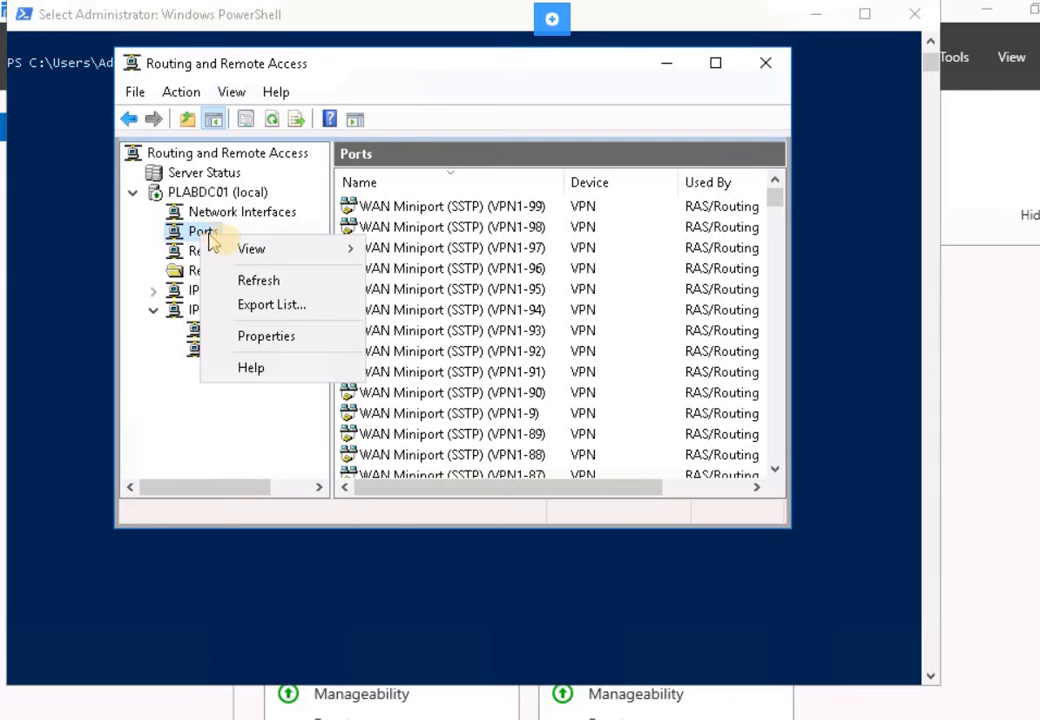
- In Ports Properties, configure WAN Miniport (PPTP) with phone number 192.168.0.20
left_click(267, 340)
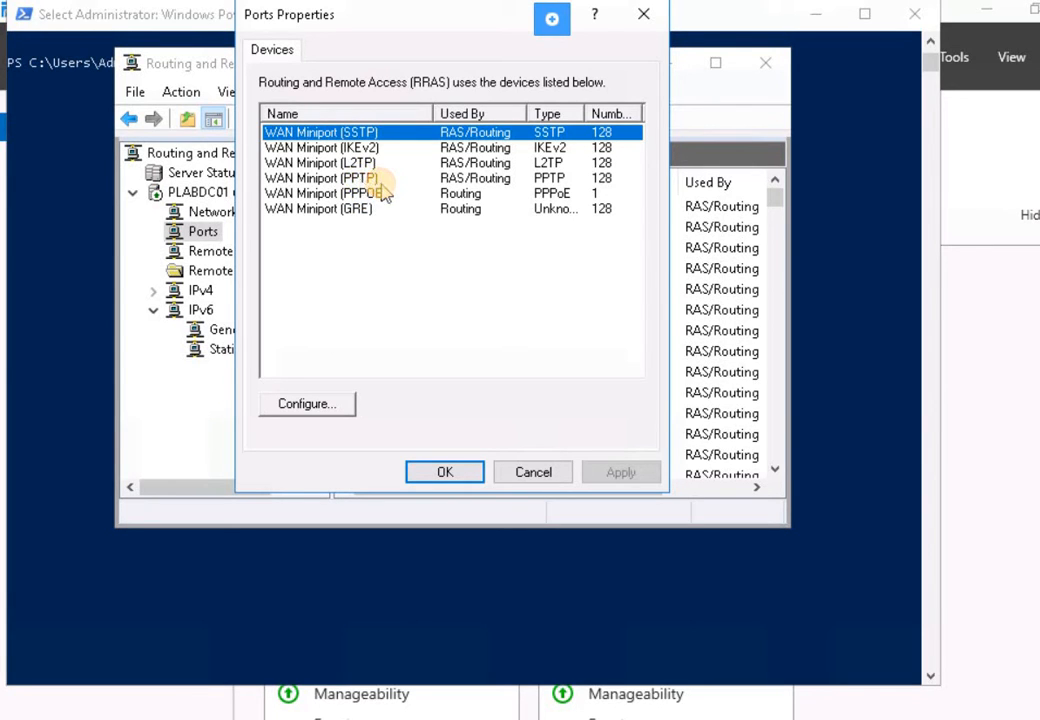
left_click(380, 180)
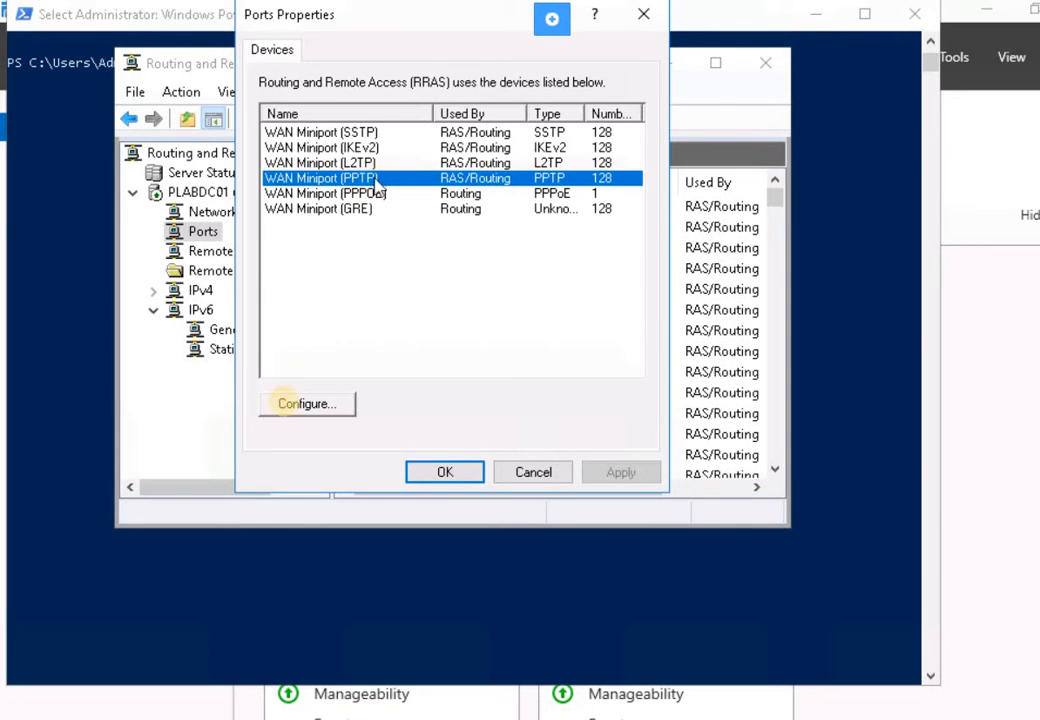
left_click(294, 405)
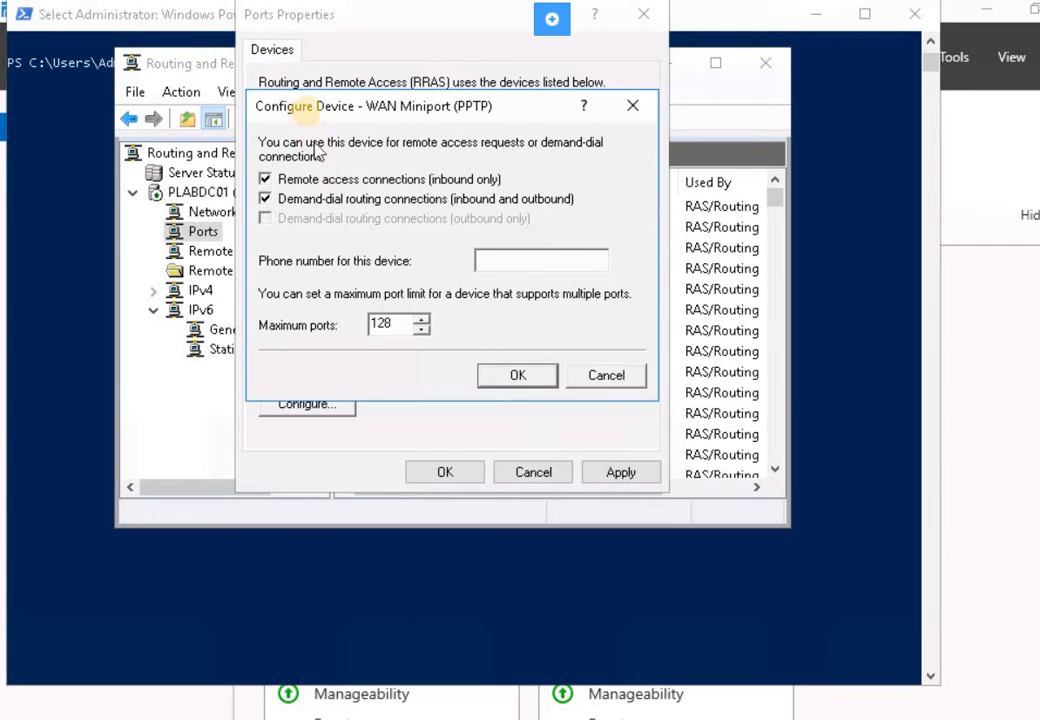
left_click_drag(303, 112, 295, 106)
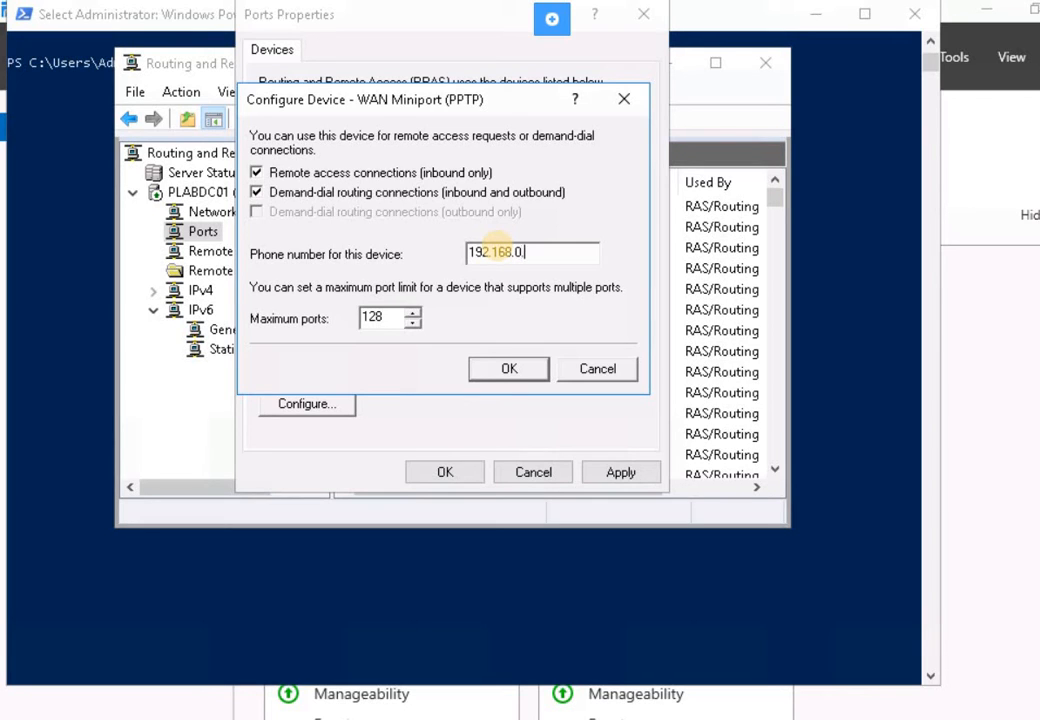
type("0")
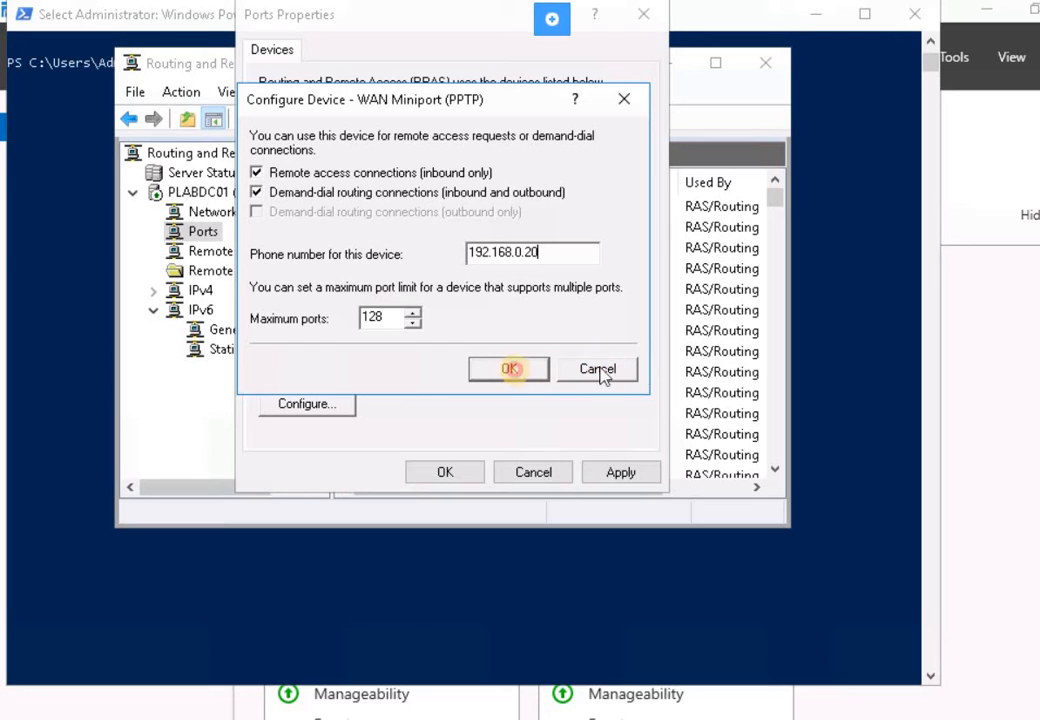
left_click(510, 369)
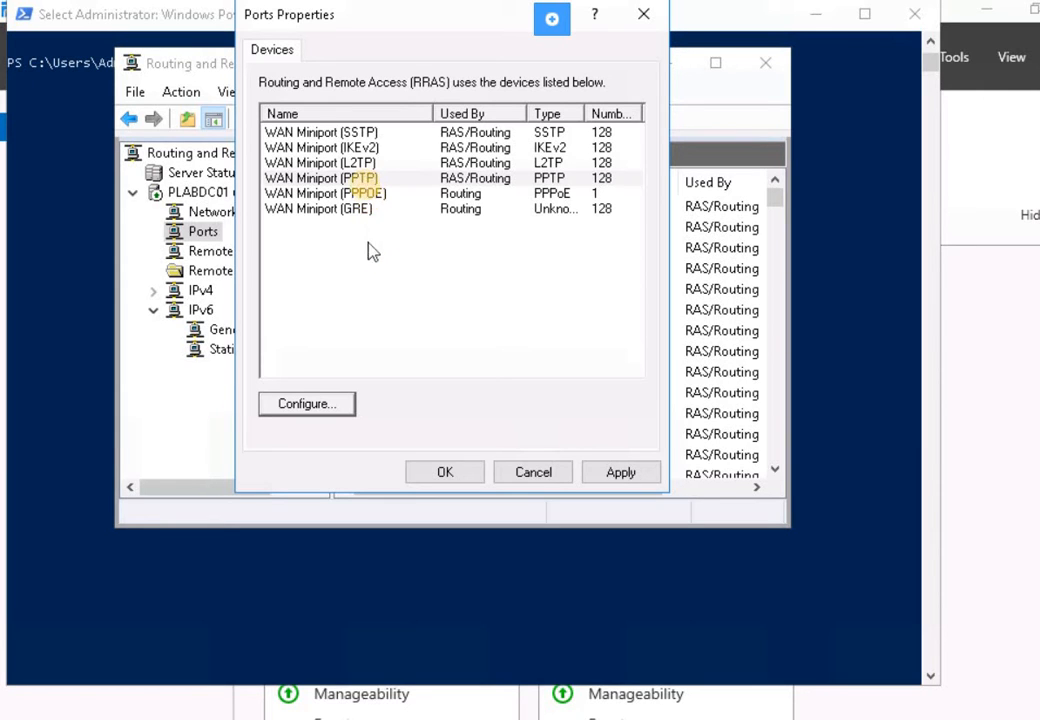
- Turn off demand-dial routing for WAN Miniport (L2TP) and set its phone number to 192.168.0.20
left_click(360, 163)
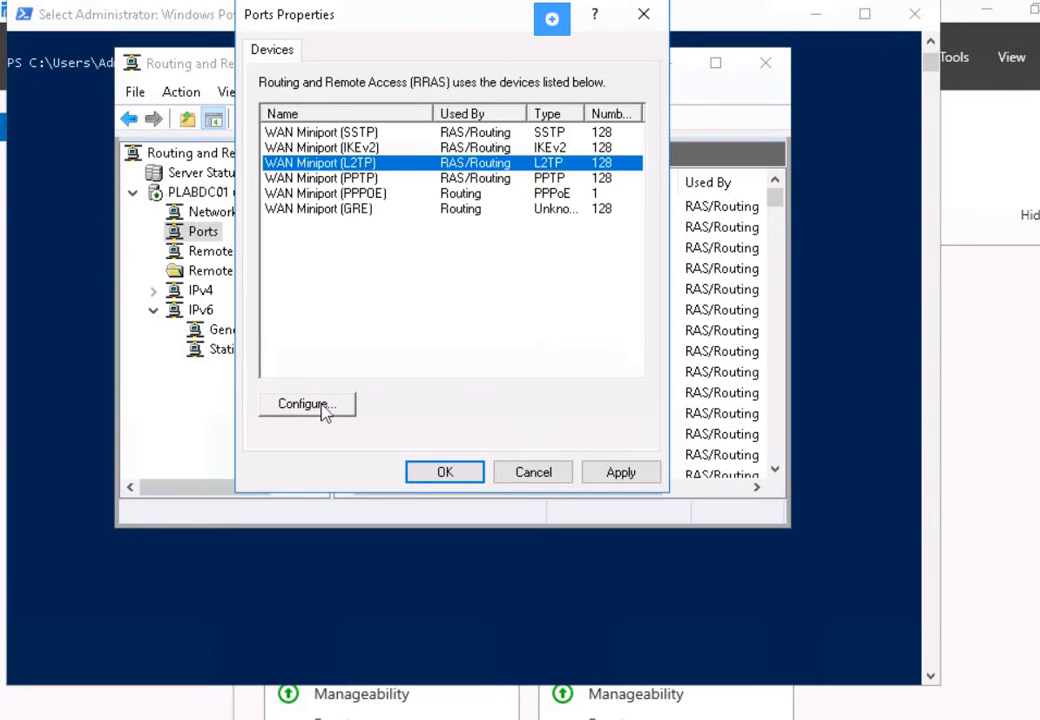
key("Tab")
key("Return")
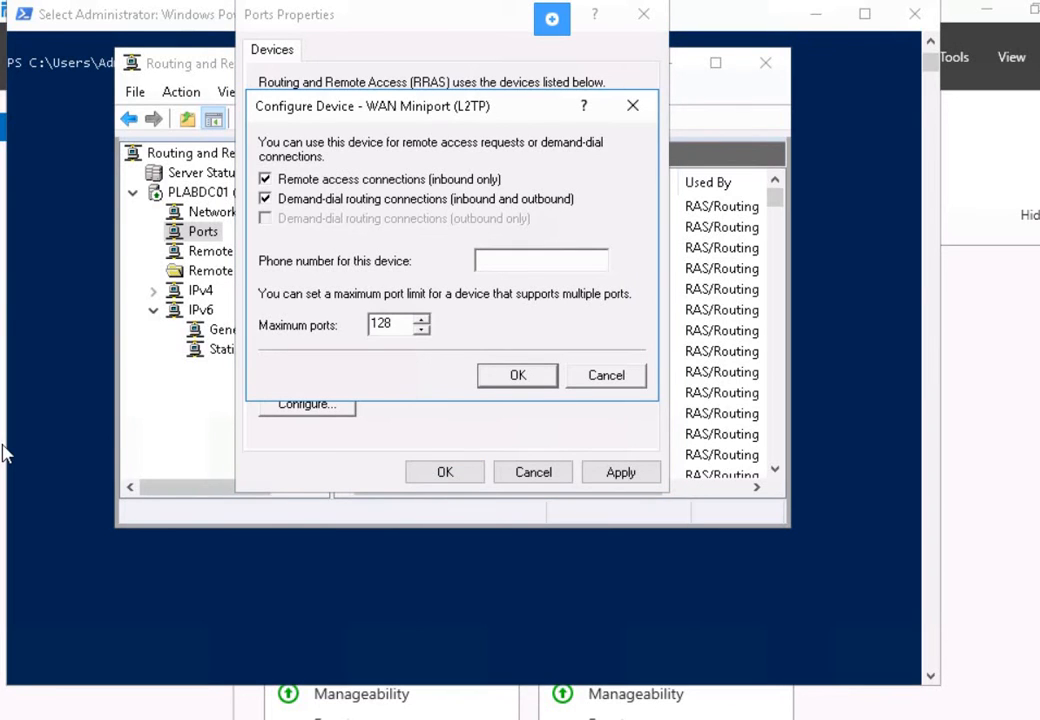
left_click(288, 200)
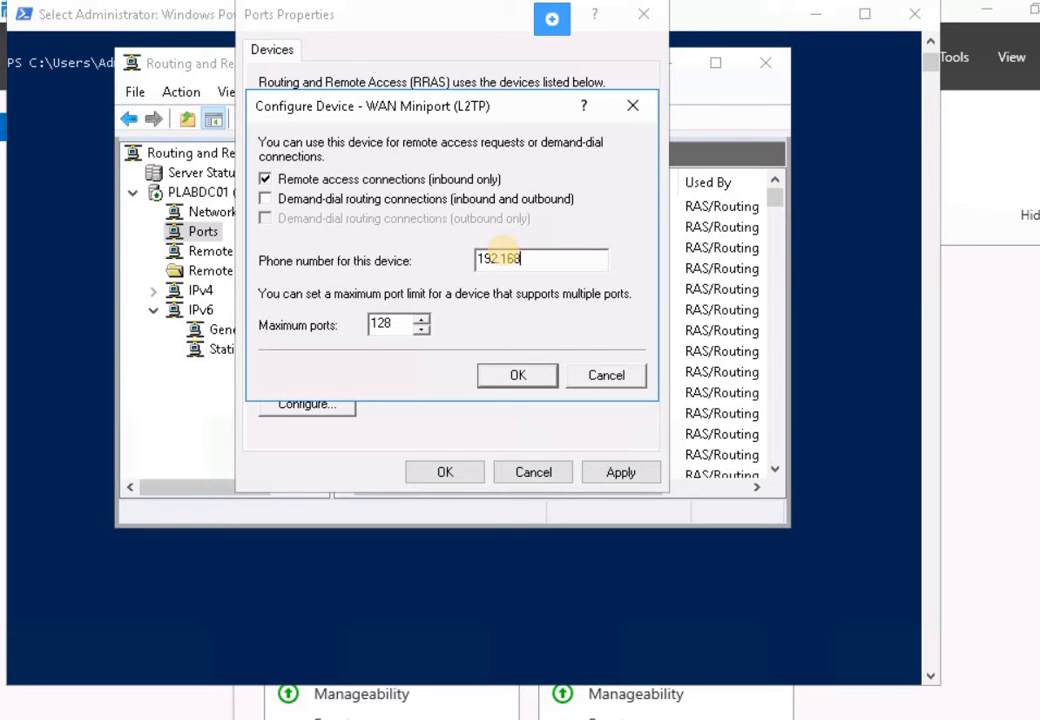
type("0.20")
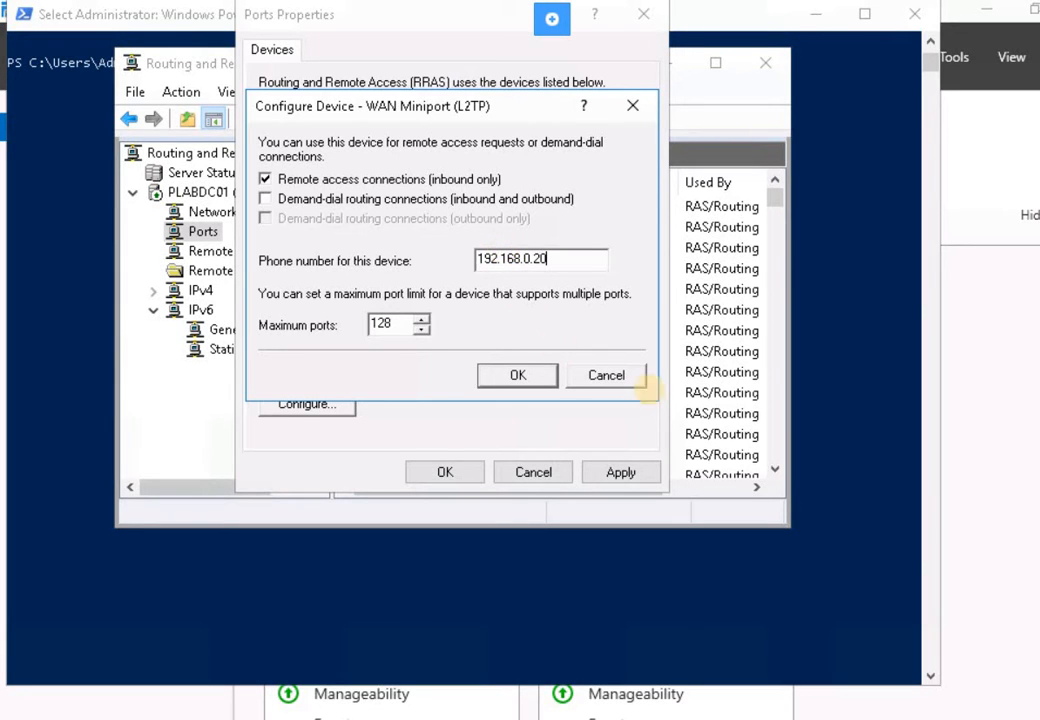
left_click(493, 380)
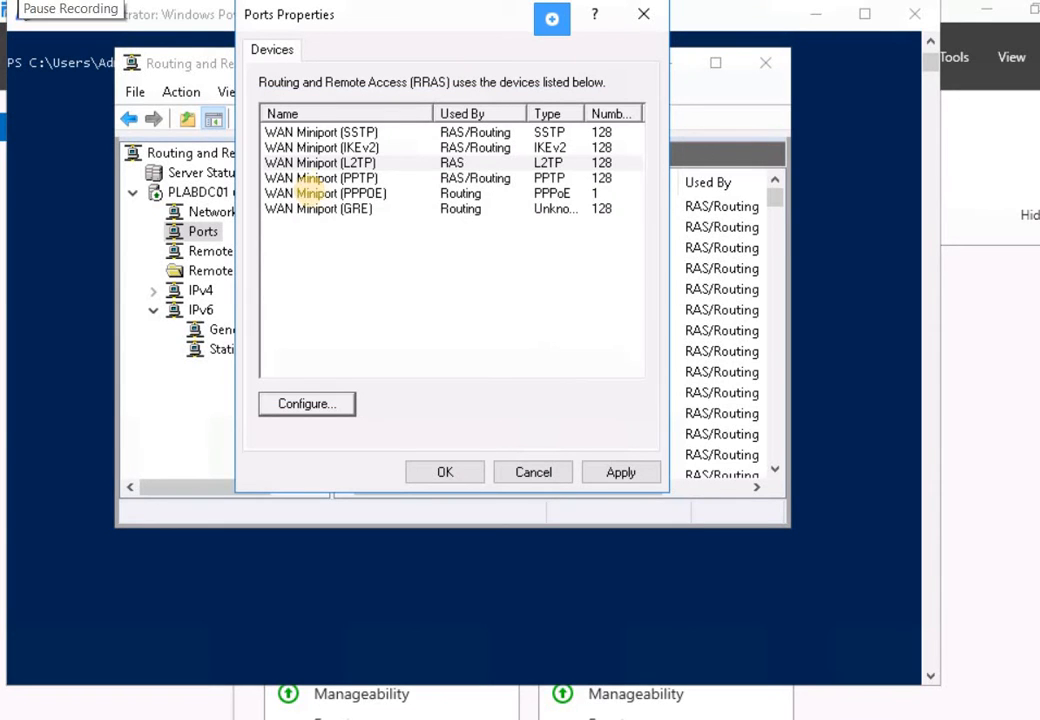
left_click(338, 164)
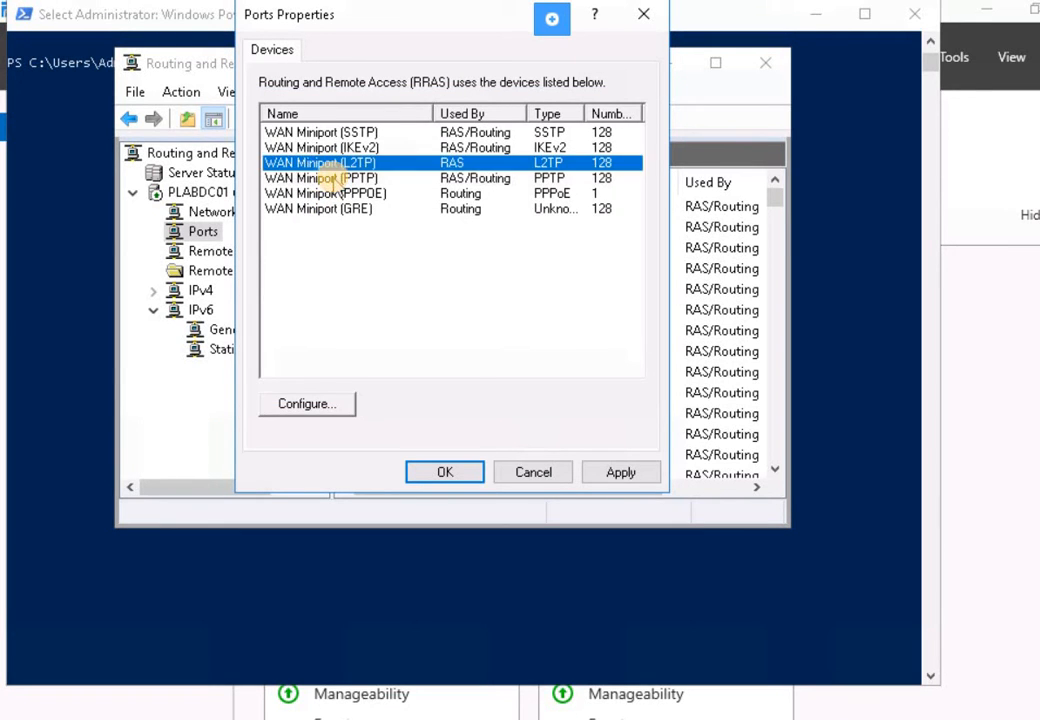
- Turn off demand-dial routing for WAN Miniport (PPTP) and set its phone number to 192.168.0.20
left_click(340, 178)
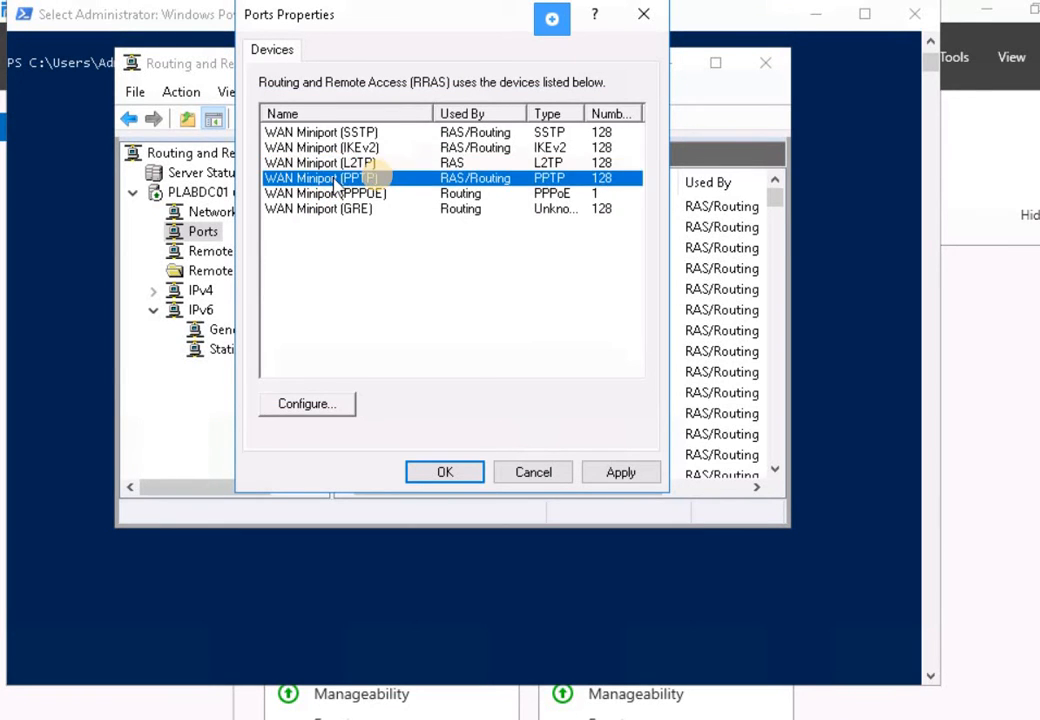
left_click(327, 410)
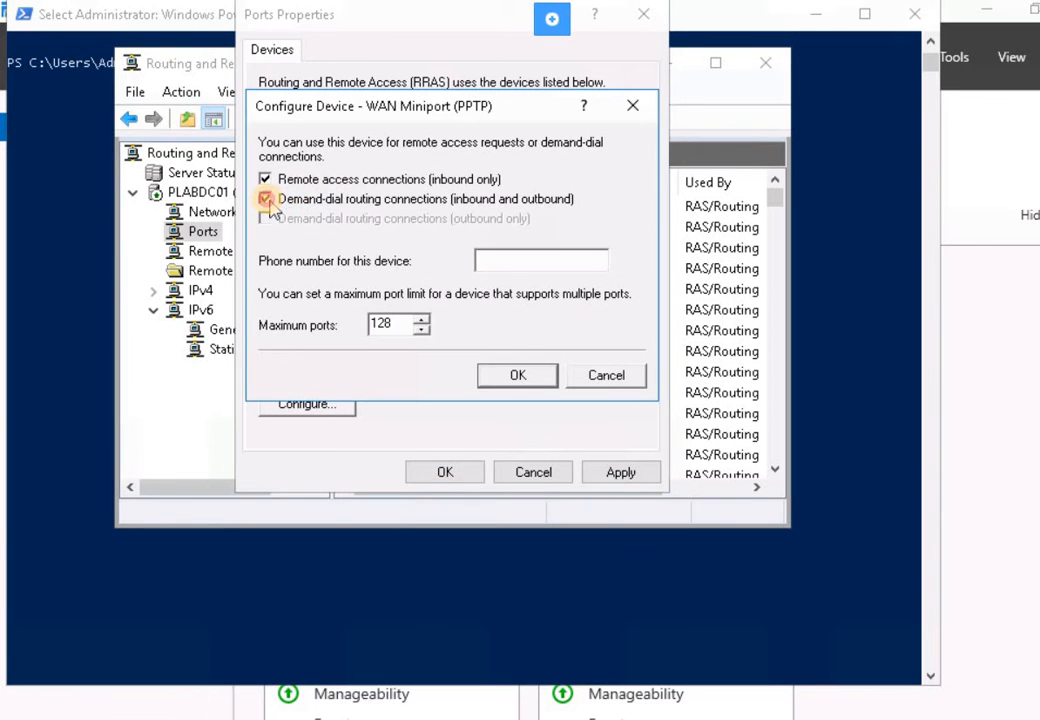
left_click(296, 200)
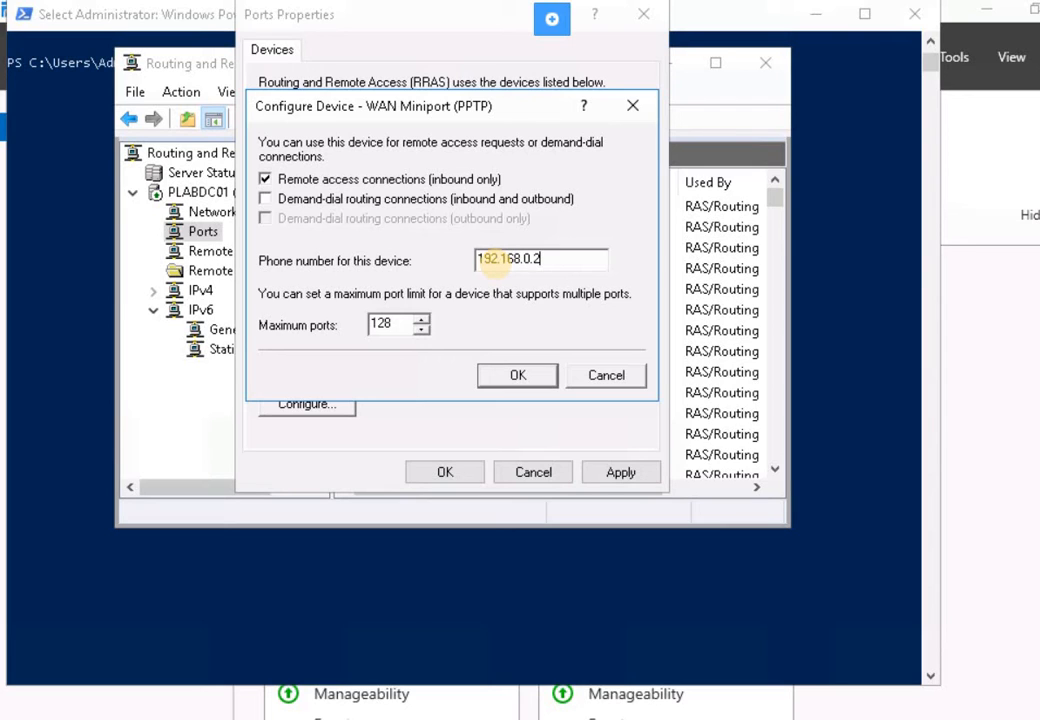
type("0")
left_click(520, 374)
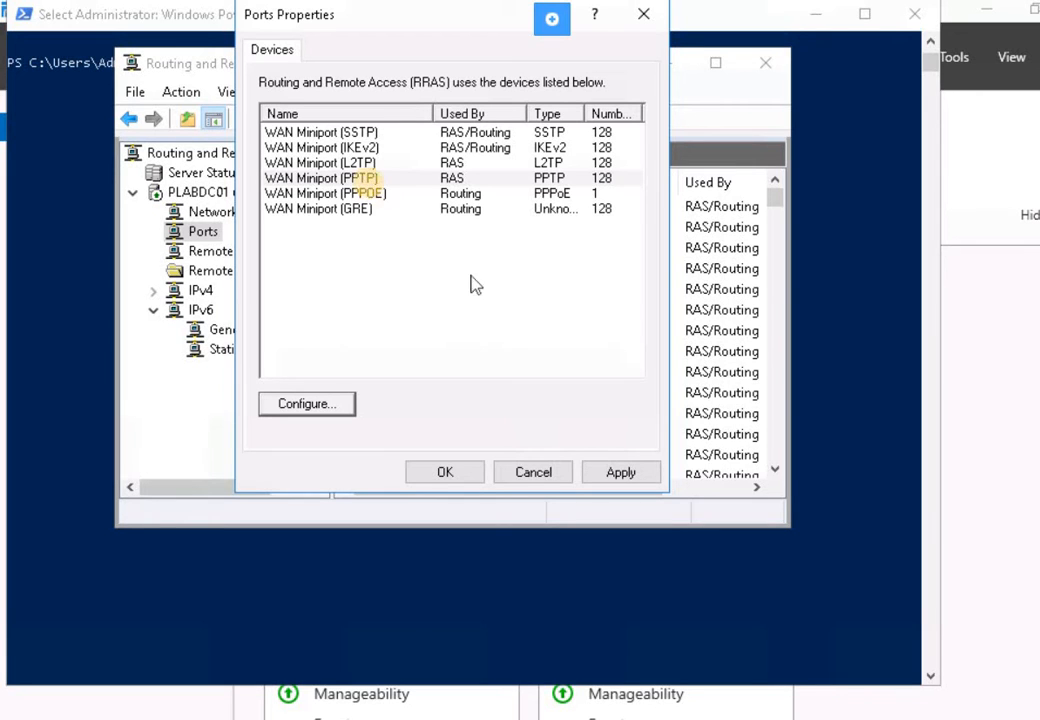
- Apply and save the port device changes, closing Ports Properties
left_click(358, 163)
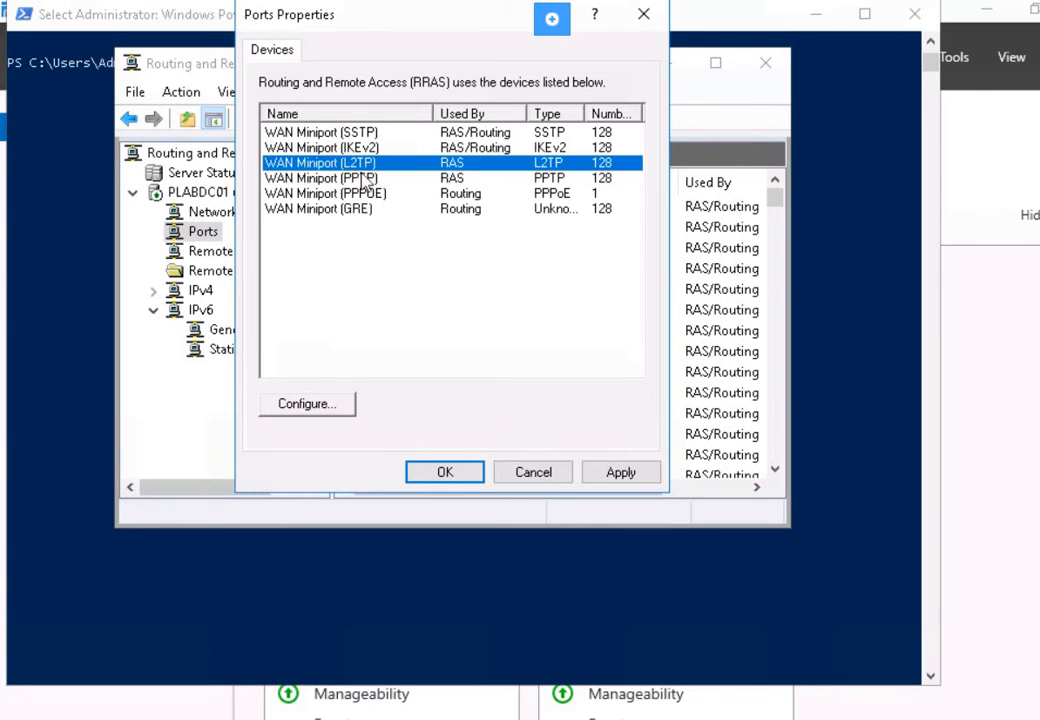
left_click(358, 178)
left_click(628, 476)
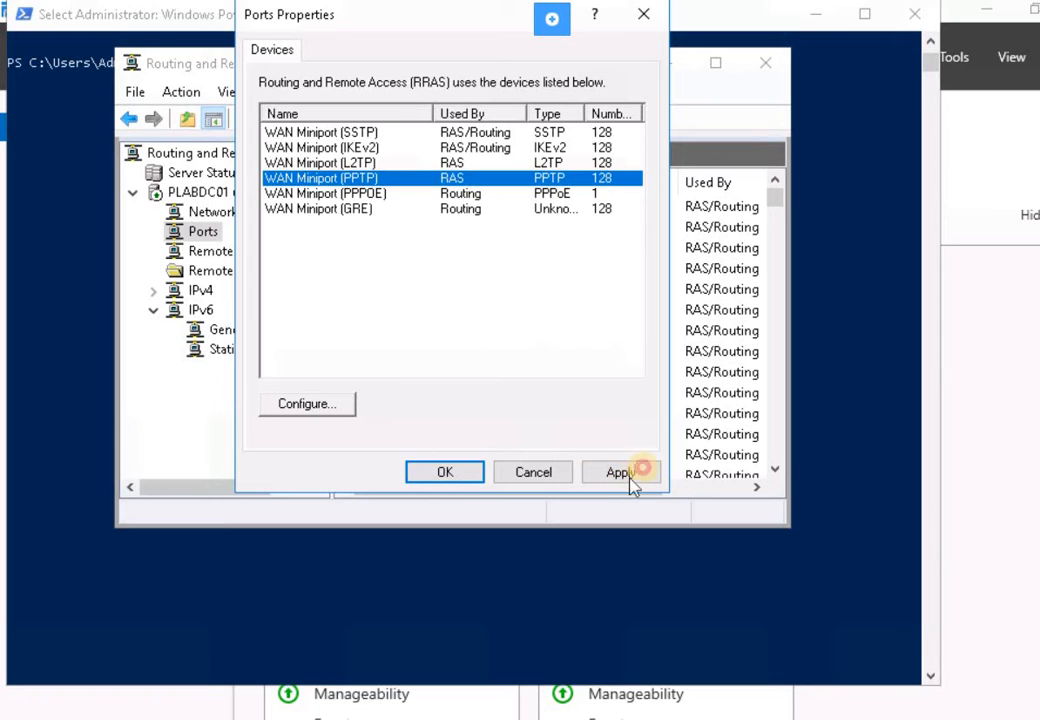
left_click(455, 480)
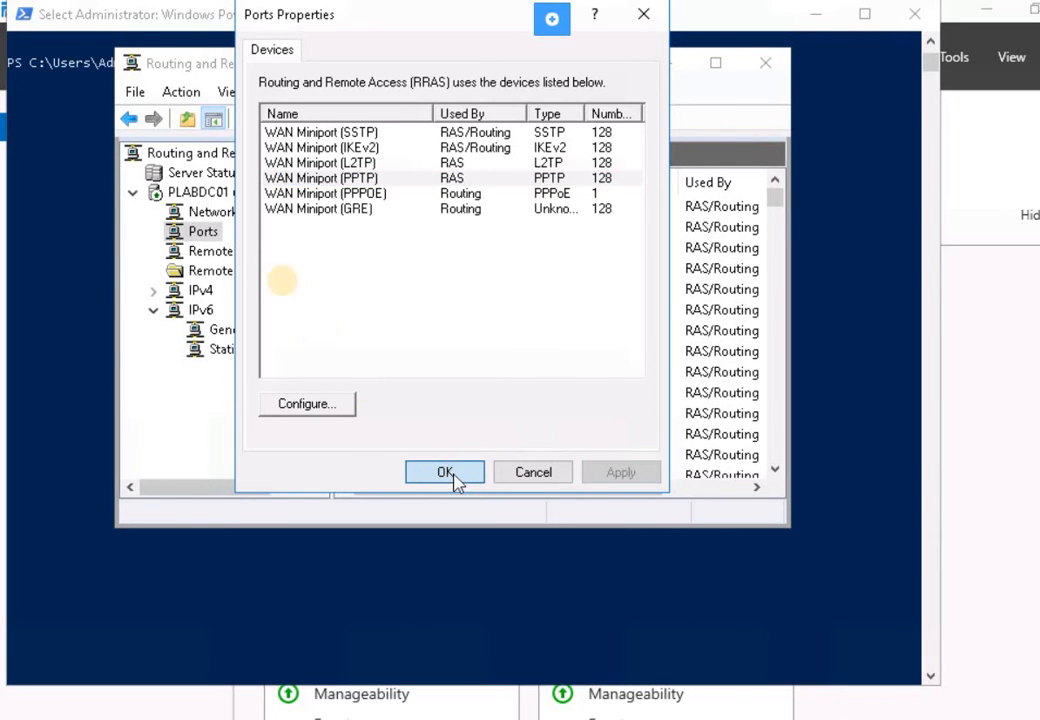
- In PLABDC01 server properties, set the IPv4 dial-up client adapter to Ethernet 2 and apply
left_click(180, 192)
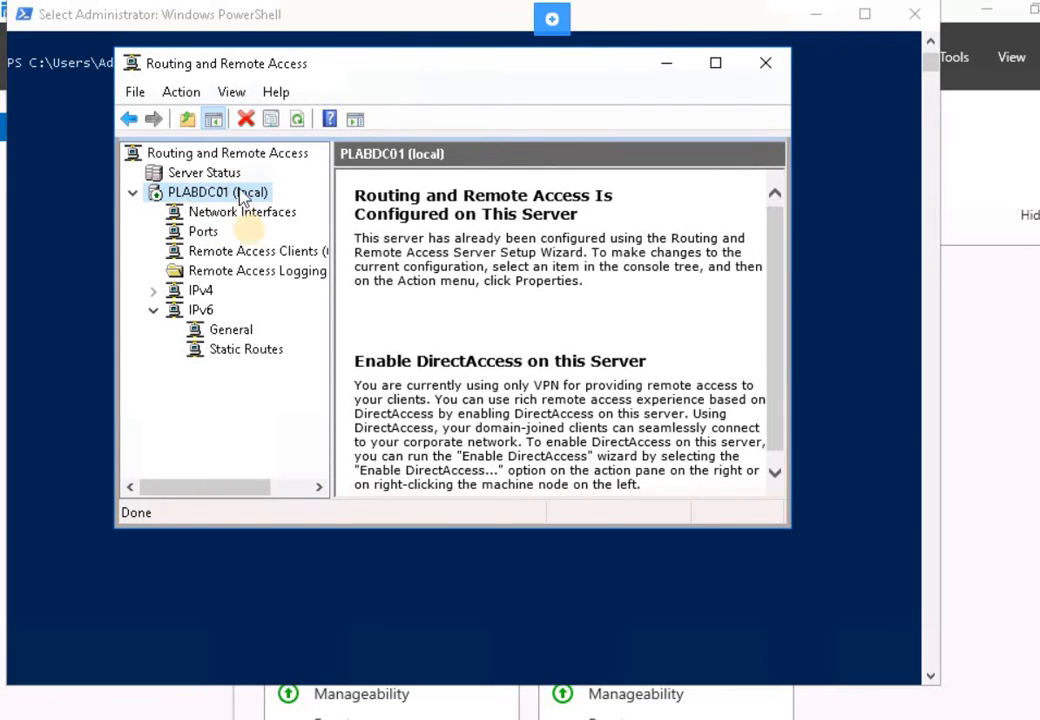
right_click(183, 199)
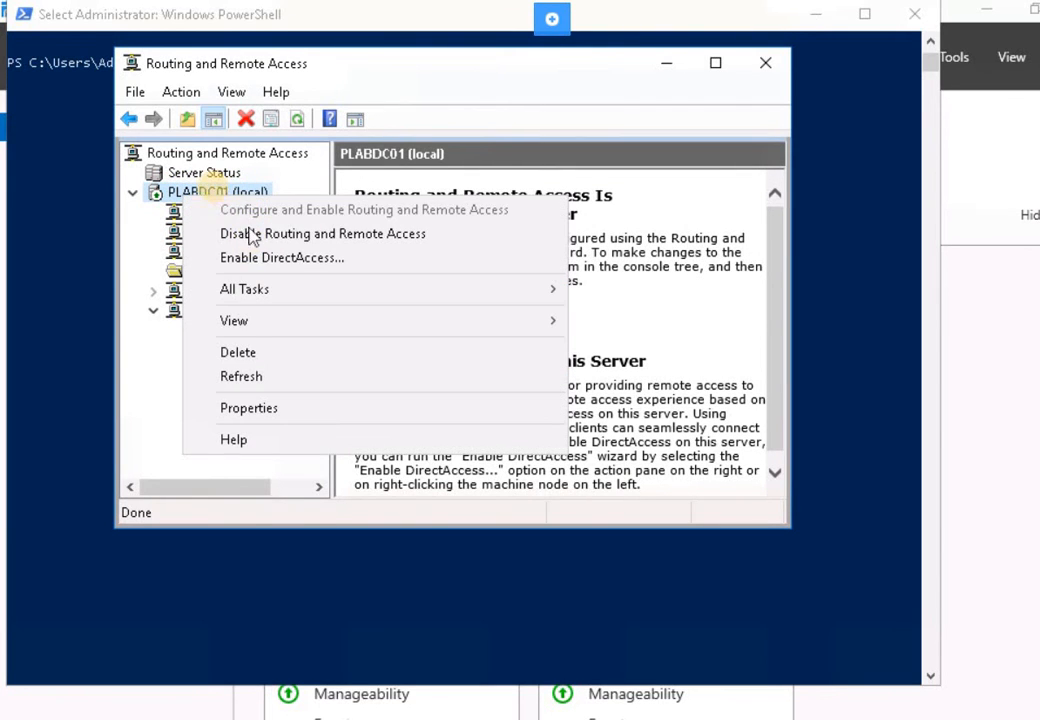
left_click(243, 409)
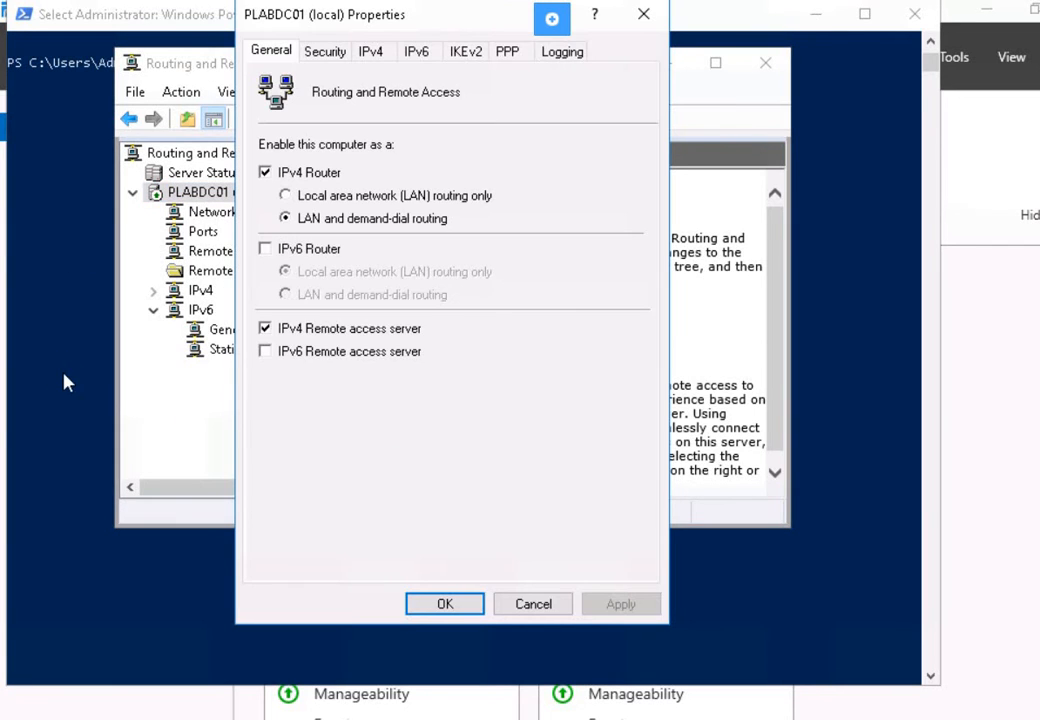
left_click(371, 53)
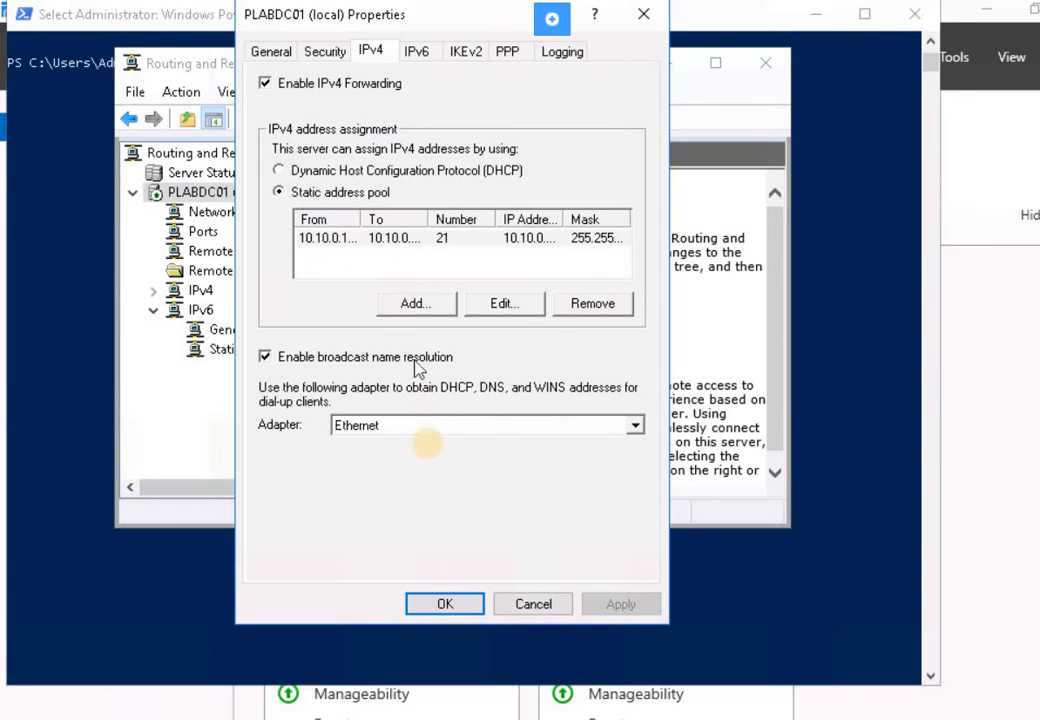
left_click(428, 425)
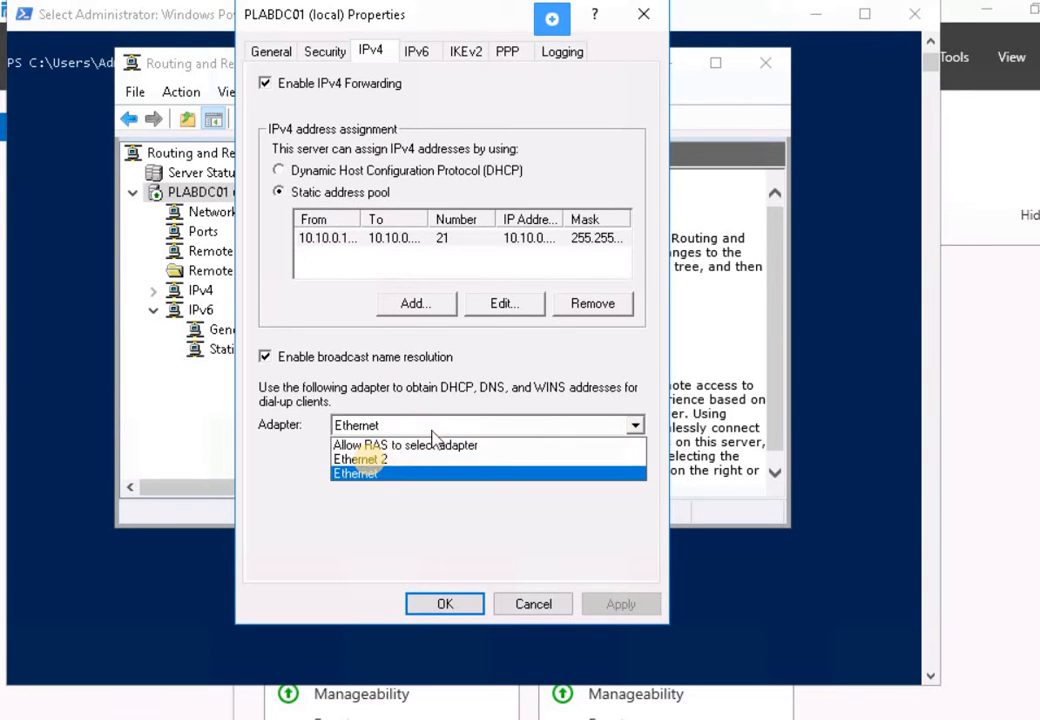
left_click(360, 459)
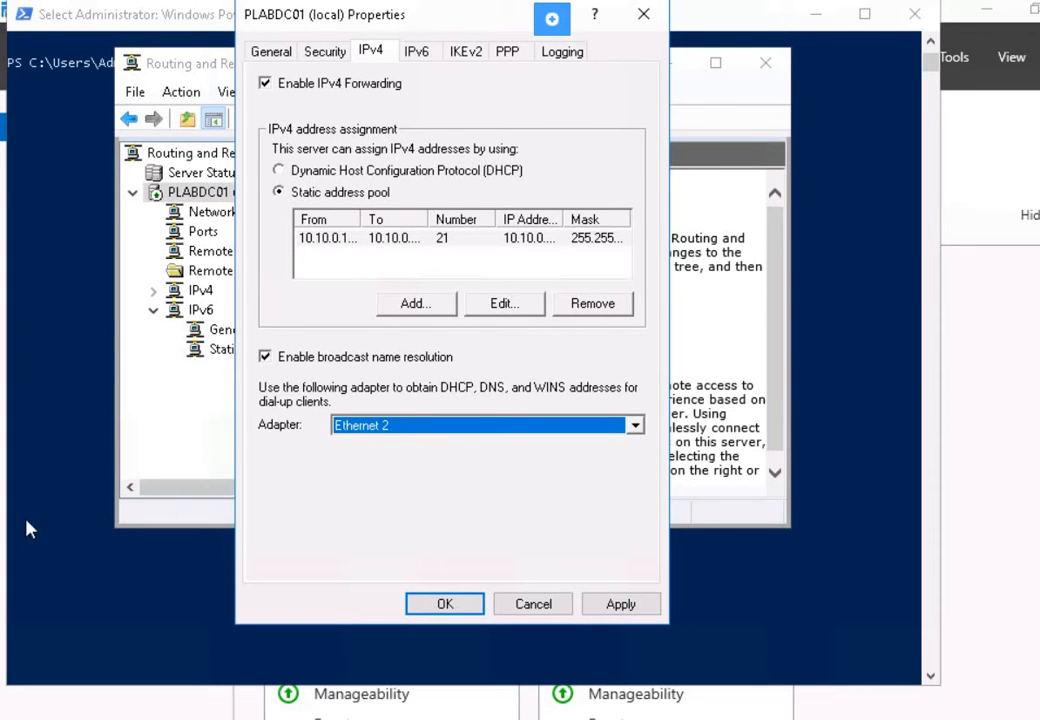
left_click(620, 604)
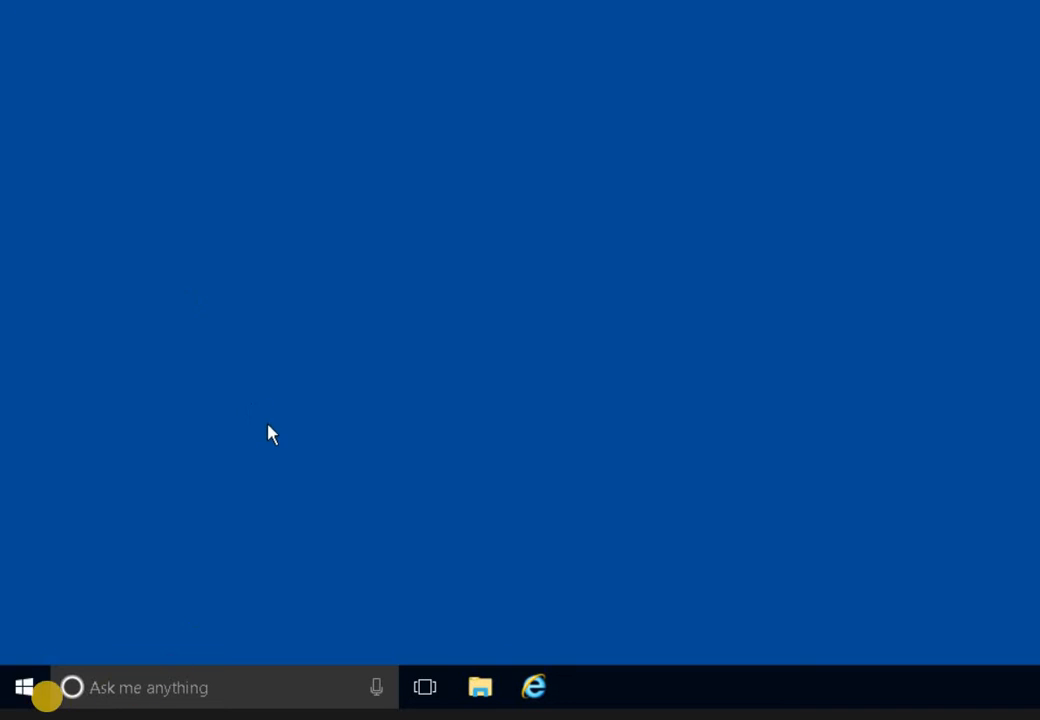
- Check the client PC's About your PC system details, then close them
left_click(144, 688)
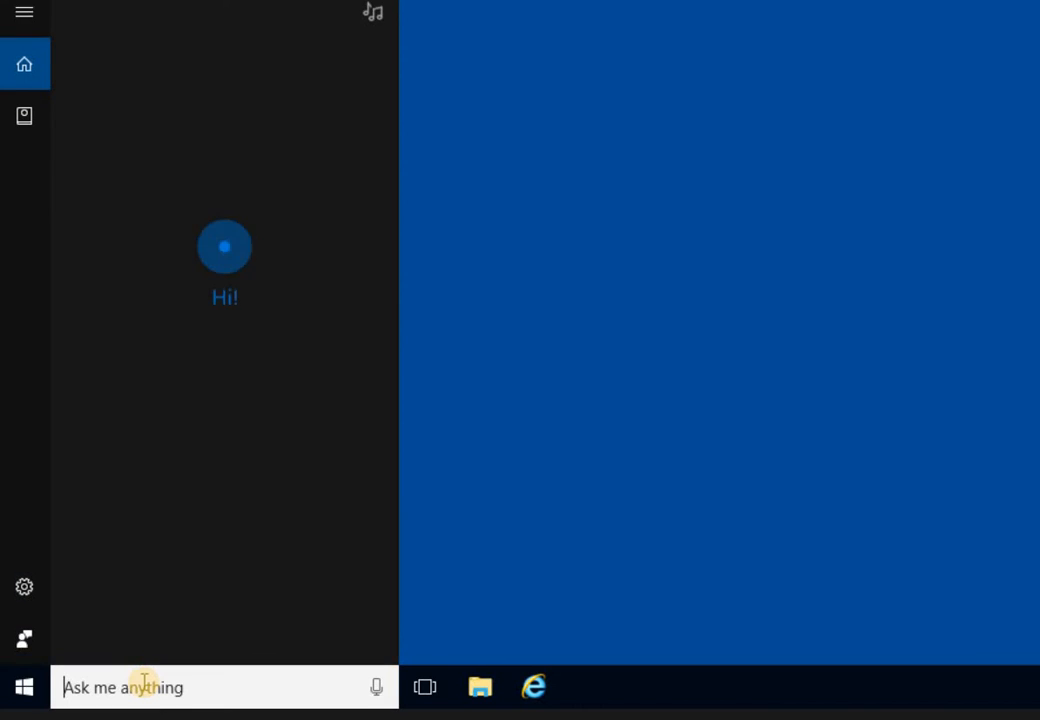
type("pcinfo")
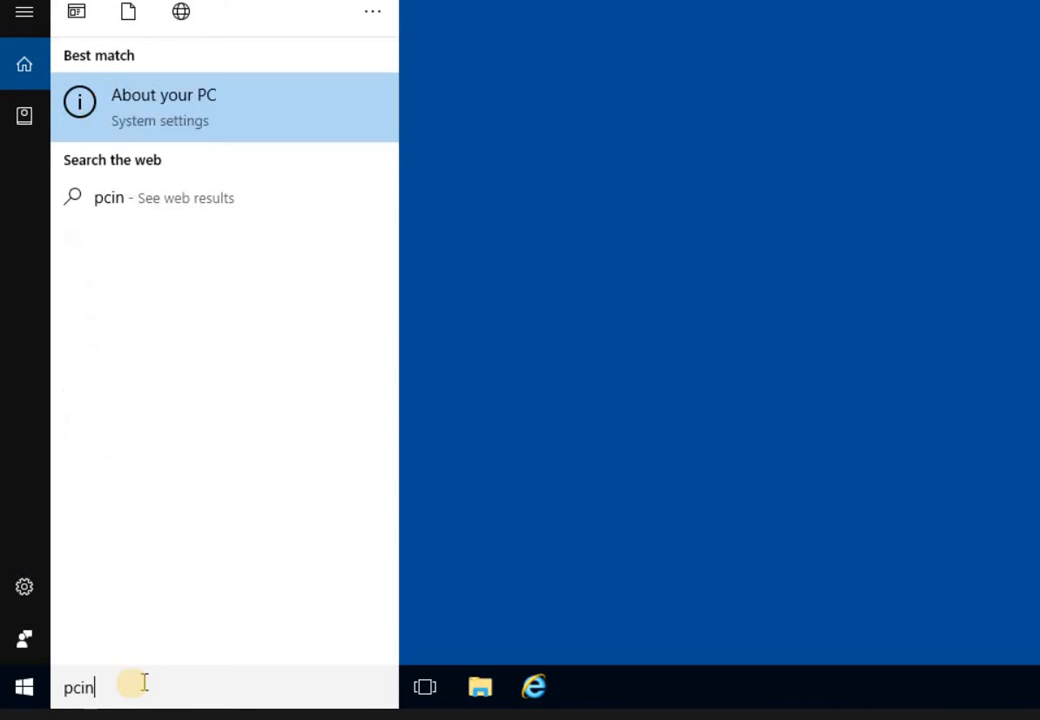
left_click(203, 124)
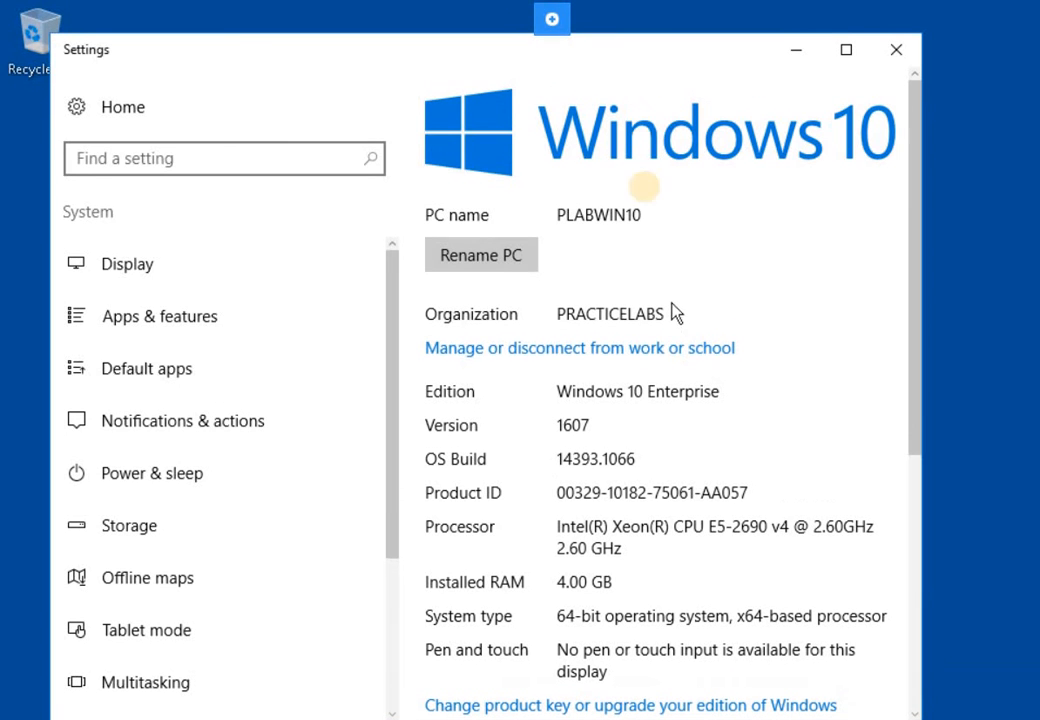
left_click(893, 50)
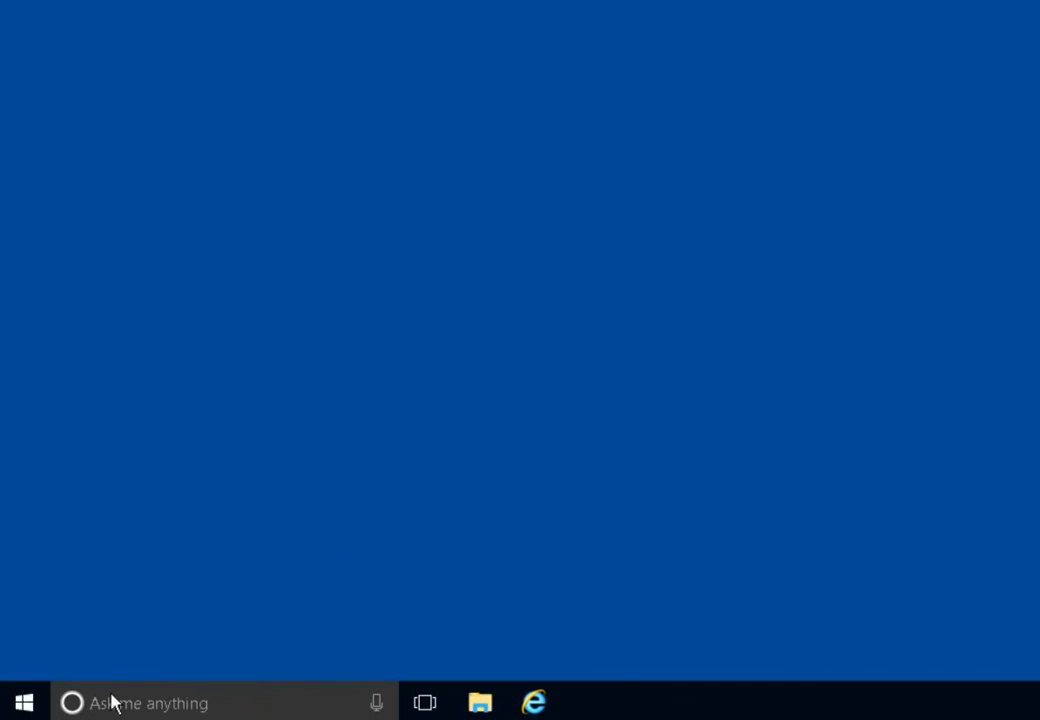
- Search for Windows PowerShell and run it as administrator
left_click(281, 704)
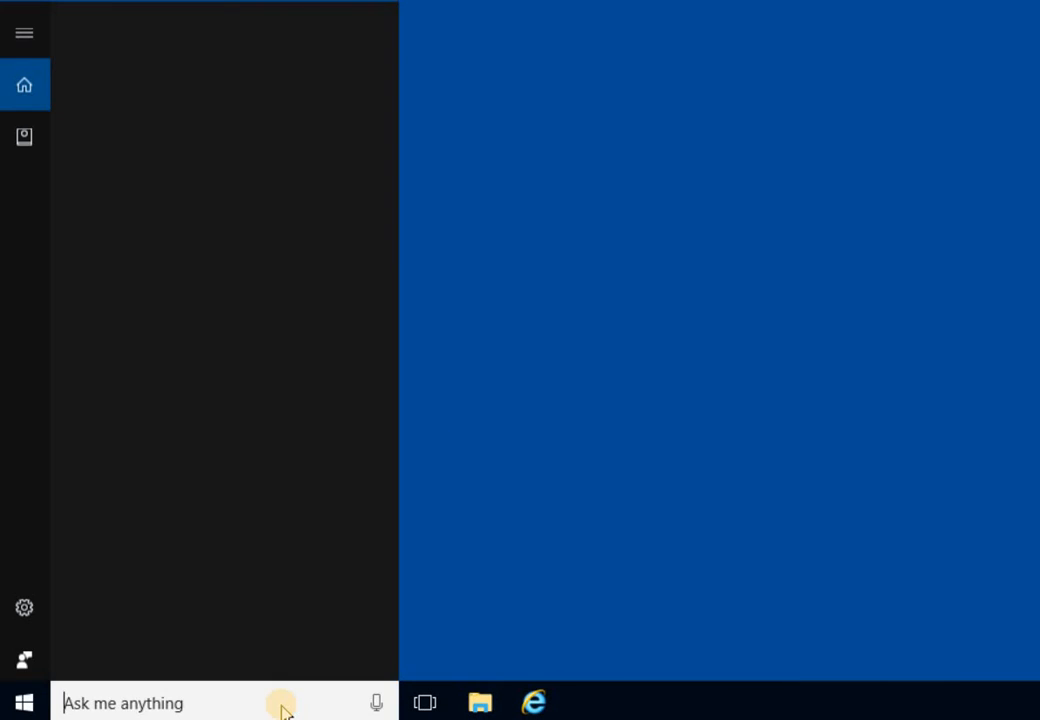
type("window")
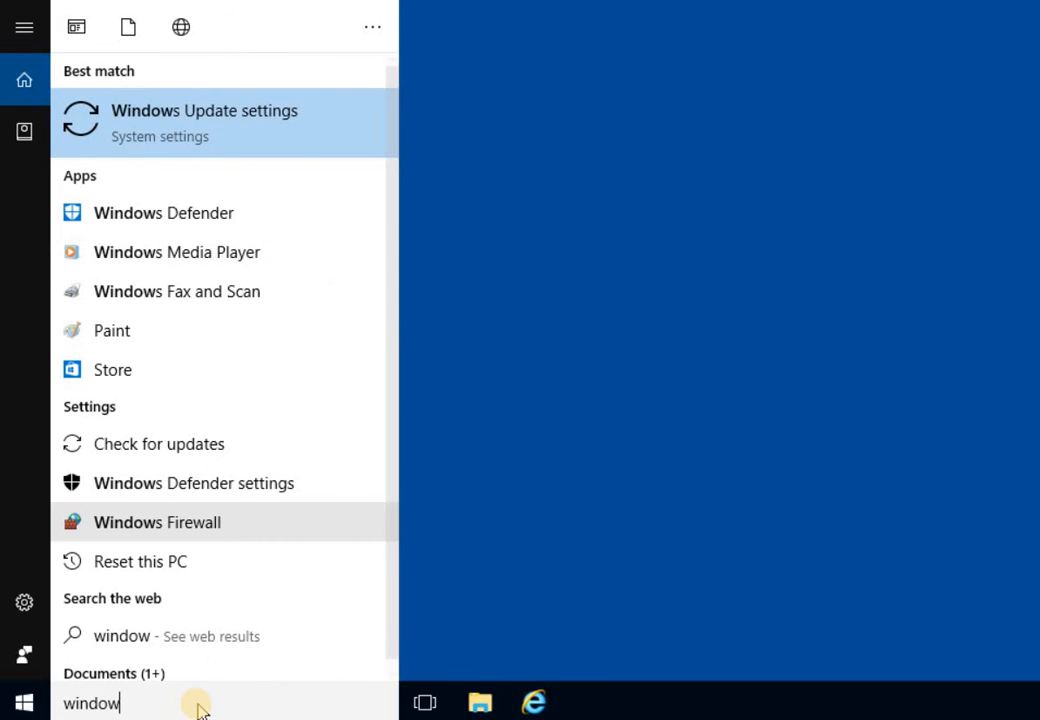
type("s")
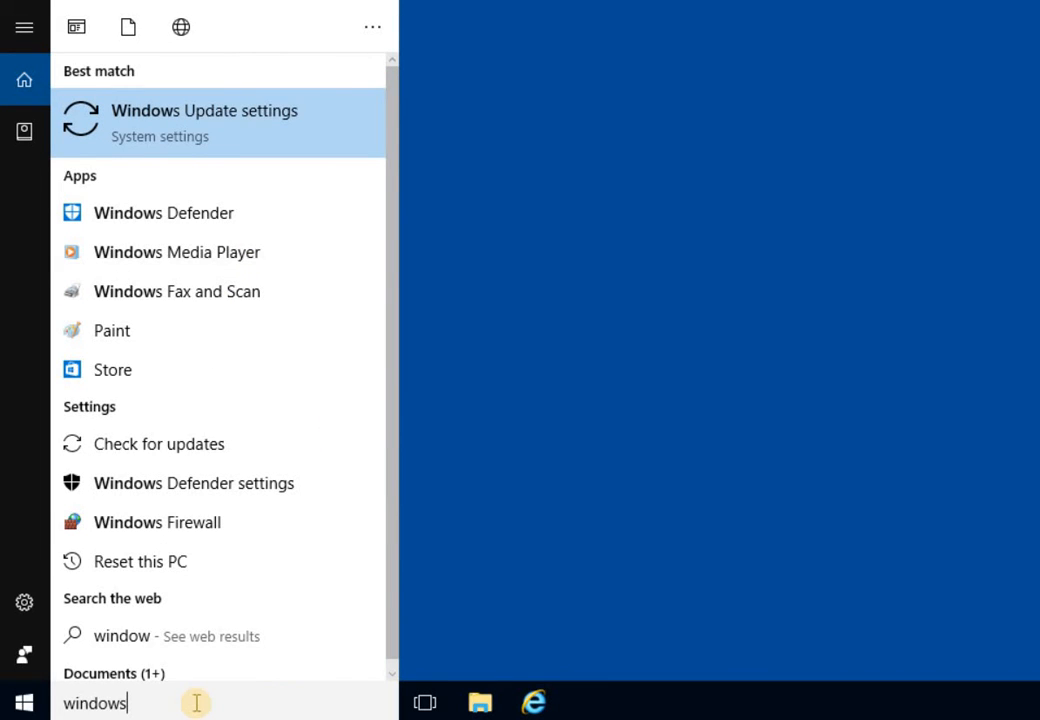
type(" pass")
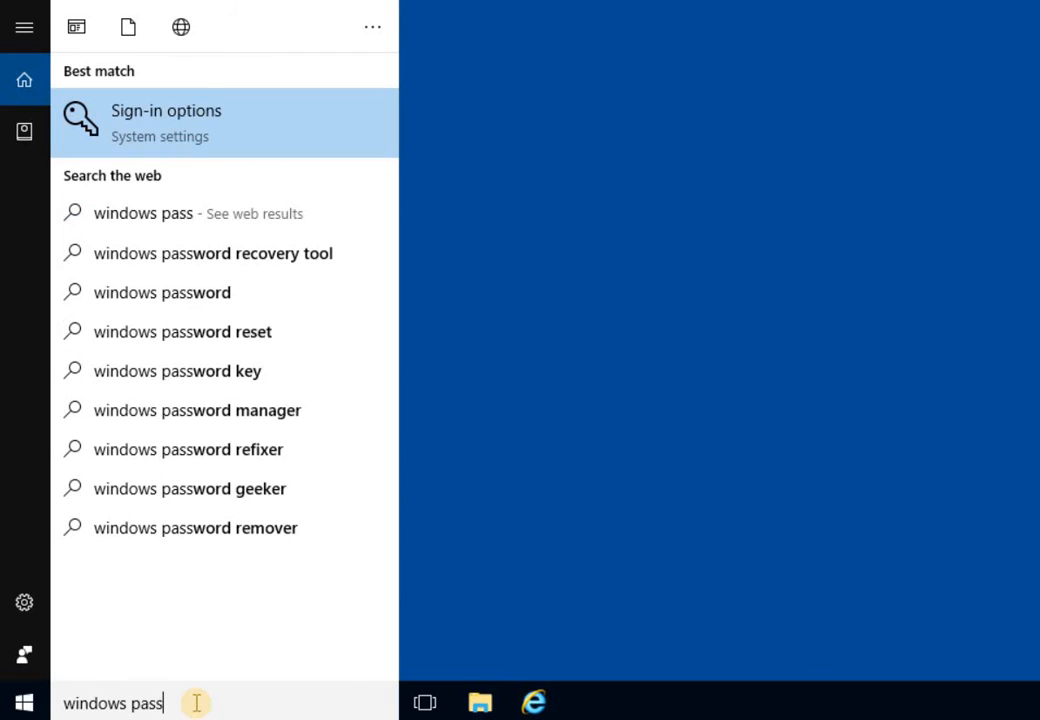
key("BackSpace")
key("BackSpace")
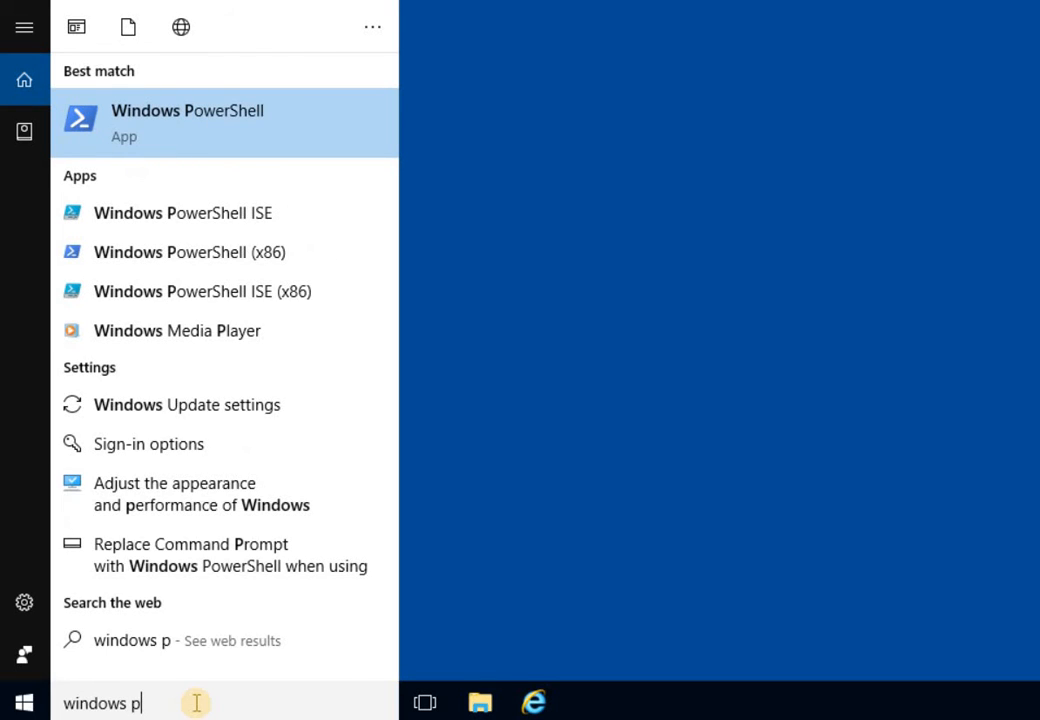
type("ow")
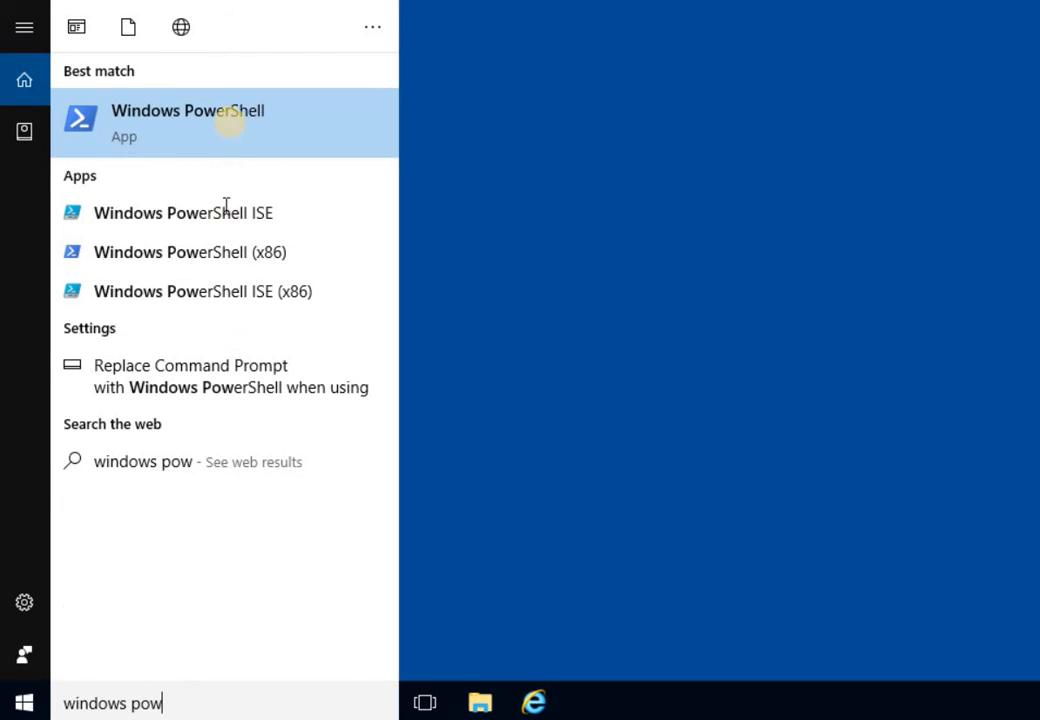
right_click(255, 151)
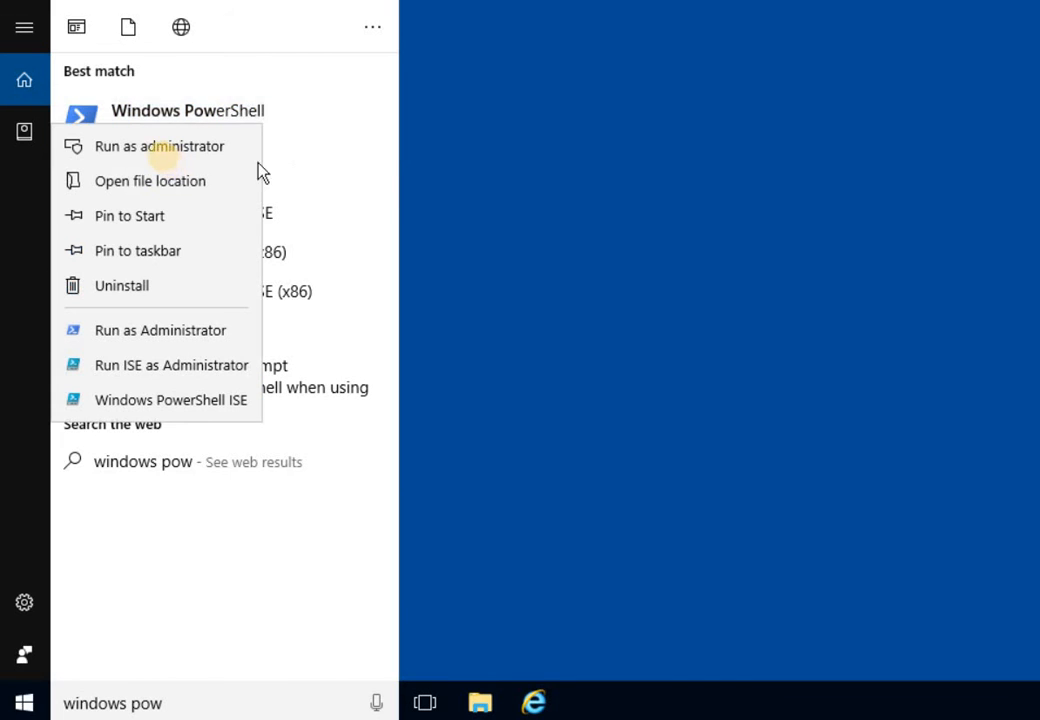
left_click(158, 150)
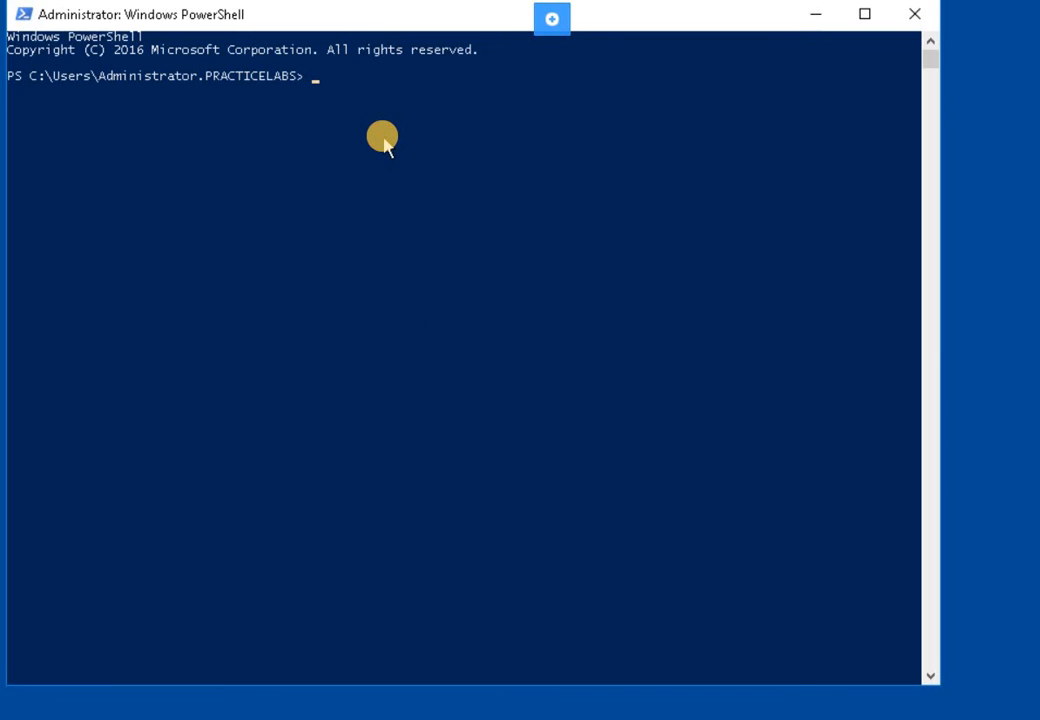
- Change the PowerShell location to the root of C:\ with cd\
left_click(383, 141)
key("Escape")
type("cd")
key("Return")
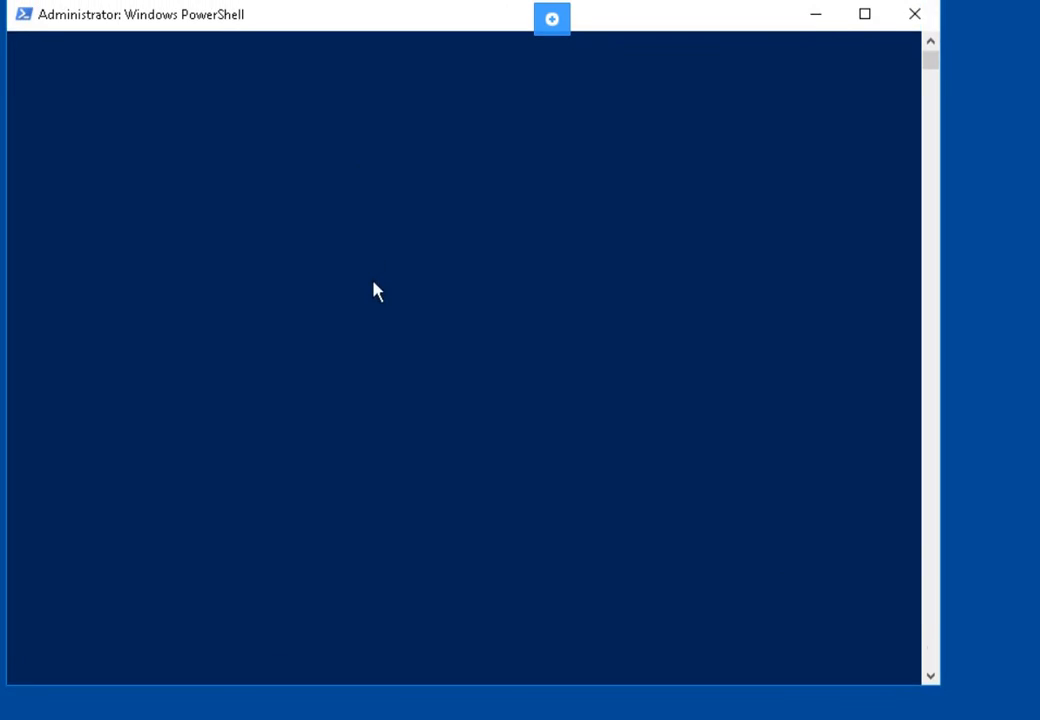
type("cd\\")
key("Return")
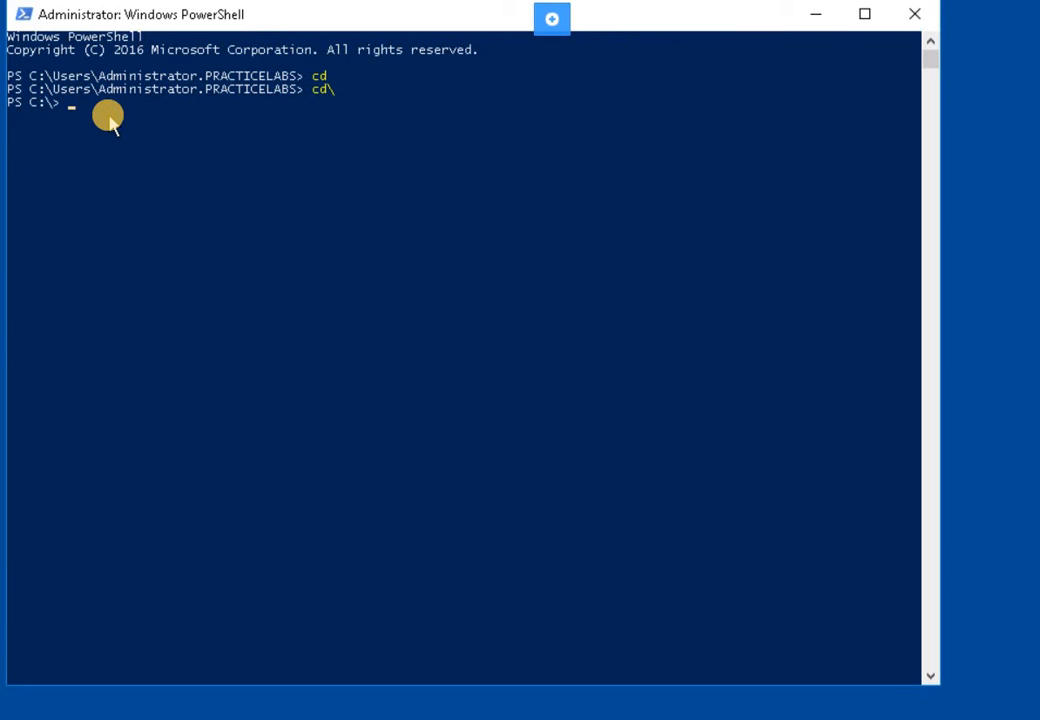
- Enter Add-VpnConnection -Name -ServerAddress 192.168.0.20 -TunnelType Pptp, then recall it after the missing-name error
left_click(108, 117)
type("Add-Vpn")
key("Tab")
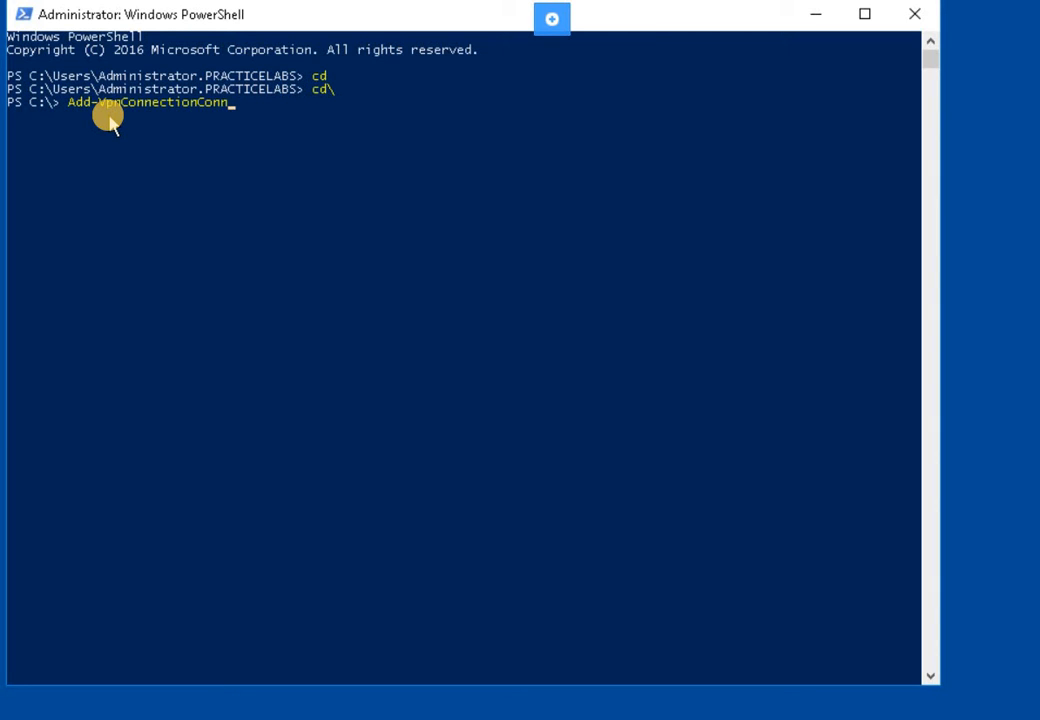
key("BackSpace")
key("BackSpace")
key("BackSpace")
key("BackSpace")
type("-Name -Ser")
key("Tab")
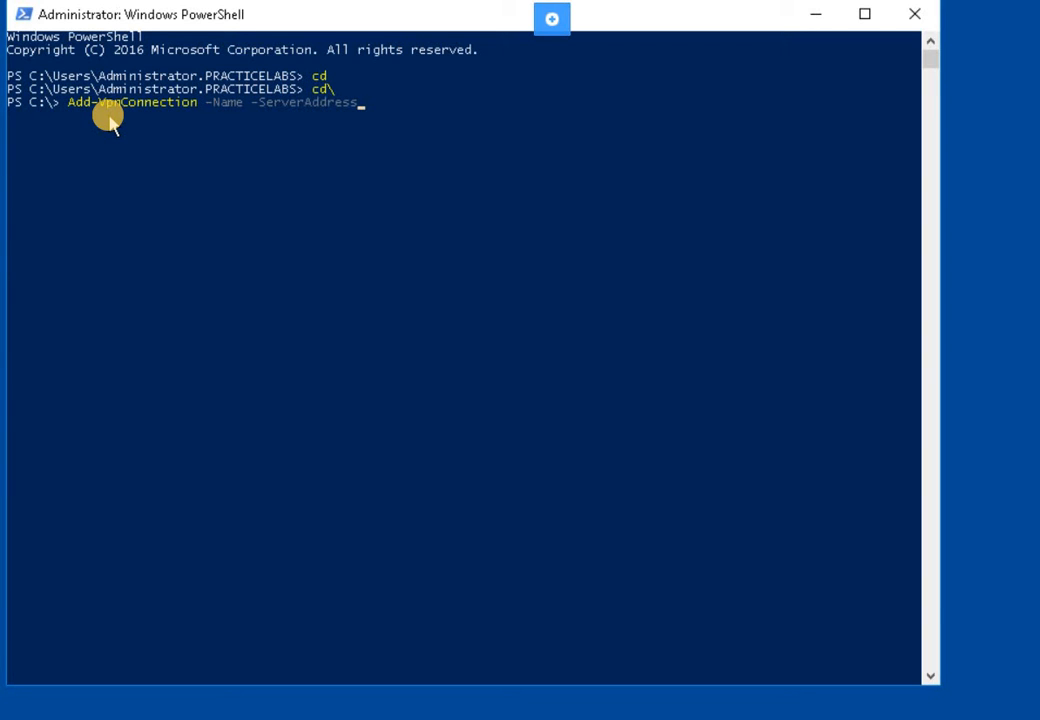
type("1921")
key("BackSpace")
key("BackSpace")
type("2.168.0.20 -TunnelType")
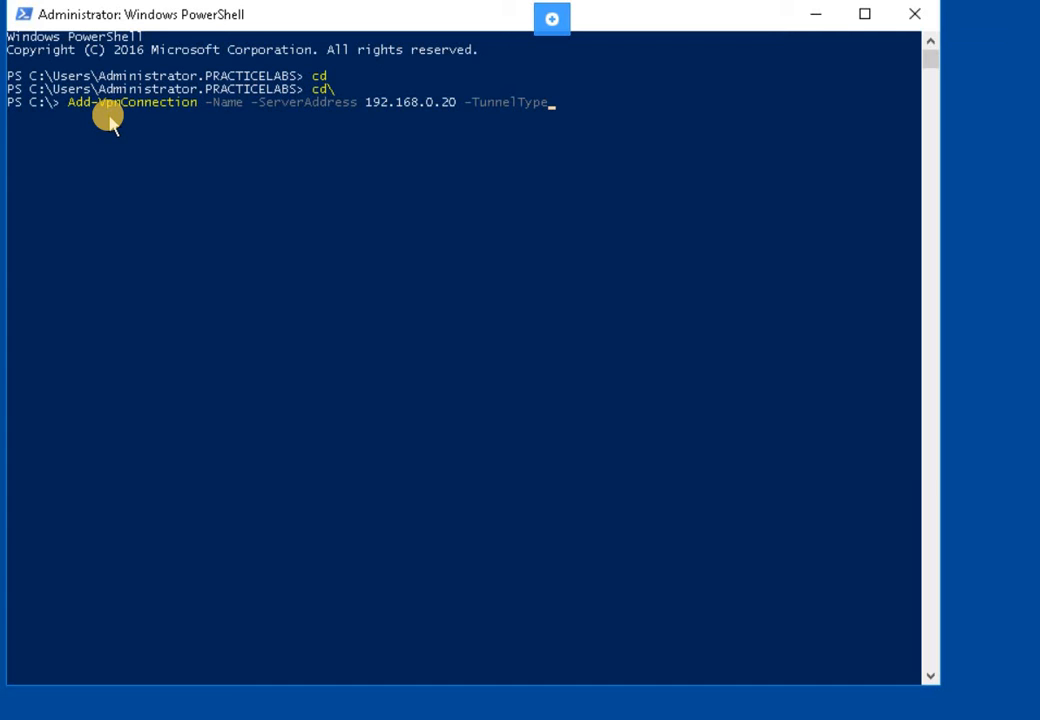
type("p")
key("BackSpace")
type("P")
key("BackSpace")
type("Pptp")
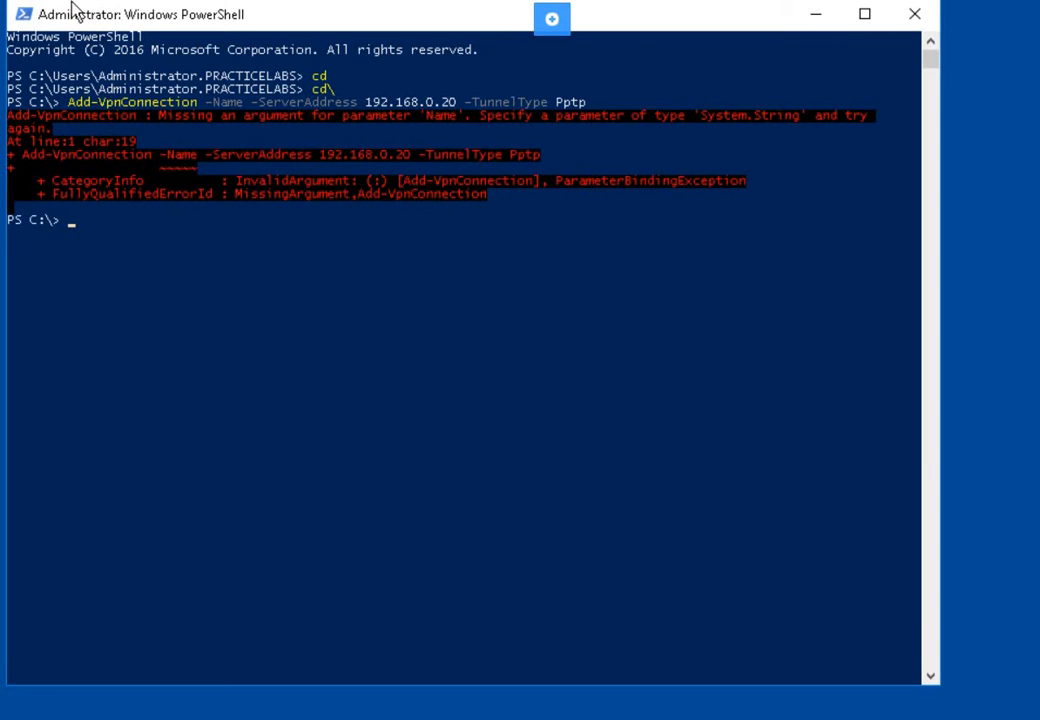
key("Up")
left_click(445, 295)
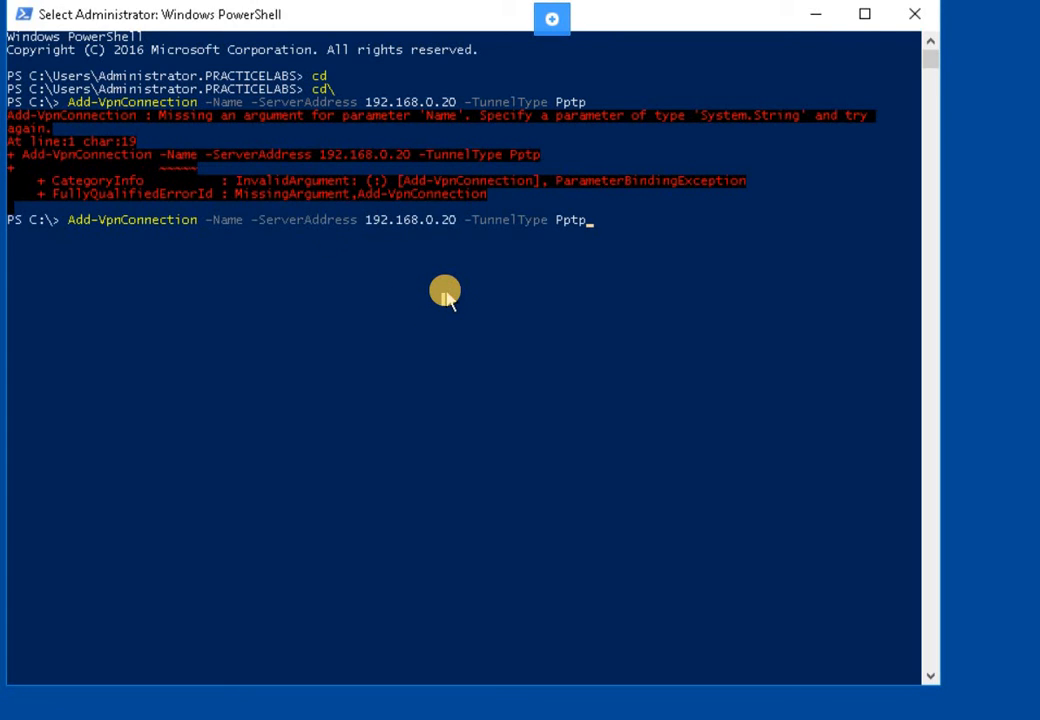
key("Left")
key("Left")
key("Left")
key("Left")
key("Left")
key("Left")
key("Left")
key("Left")
key("Left")
key("Left")
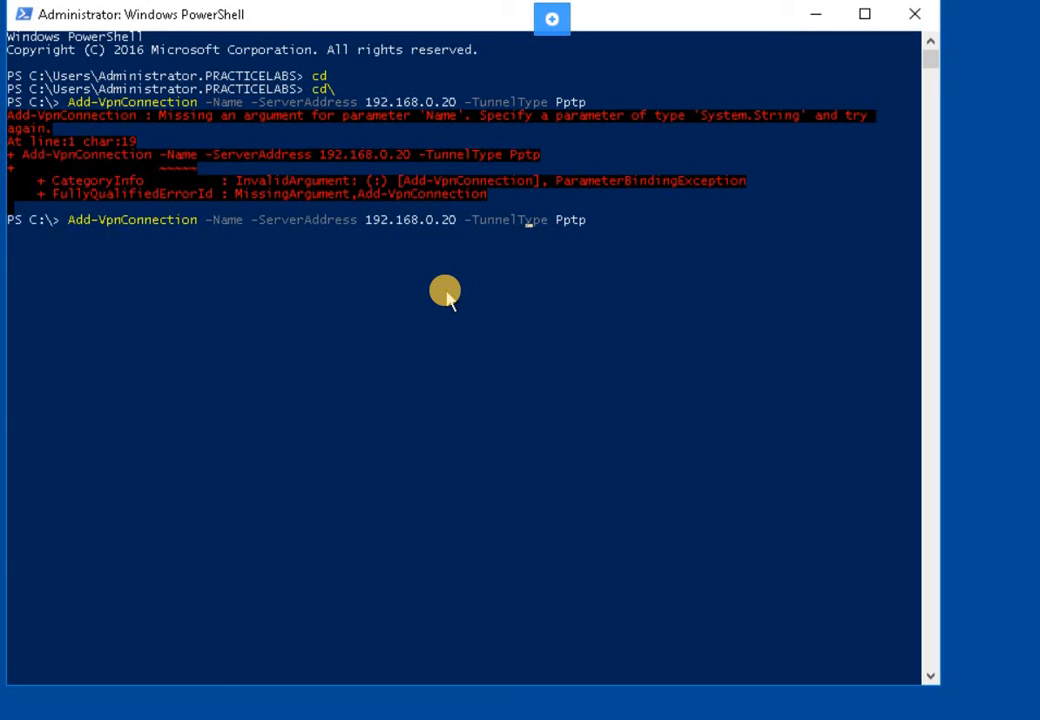
key("Left")
key("Left")
key("Left")
key("Left")
key("Left")
key("Left")
key("Left")
key("Left")
key("Left")
key("Left")
key("Left")
key("Left")
key("Left")
key("Left")
key("Left")
key("Left")
key("Left")
key("Left")
key("Left")
key("Left")
key("Left")
key("Left")
key("Left")
key("Left")
key("Left")
key("Left")
key("Left")
key("Left")
key("Left")
key("Left")
key("Left")
key("Left")
type("\"")
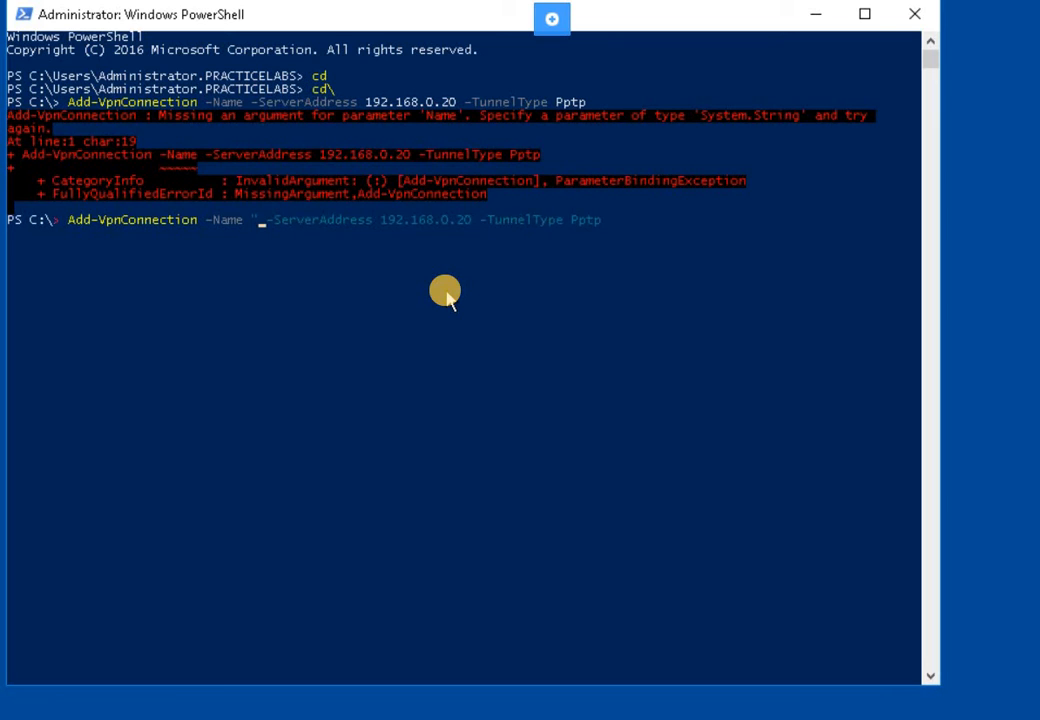
type("PLAB")
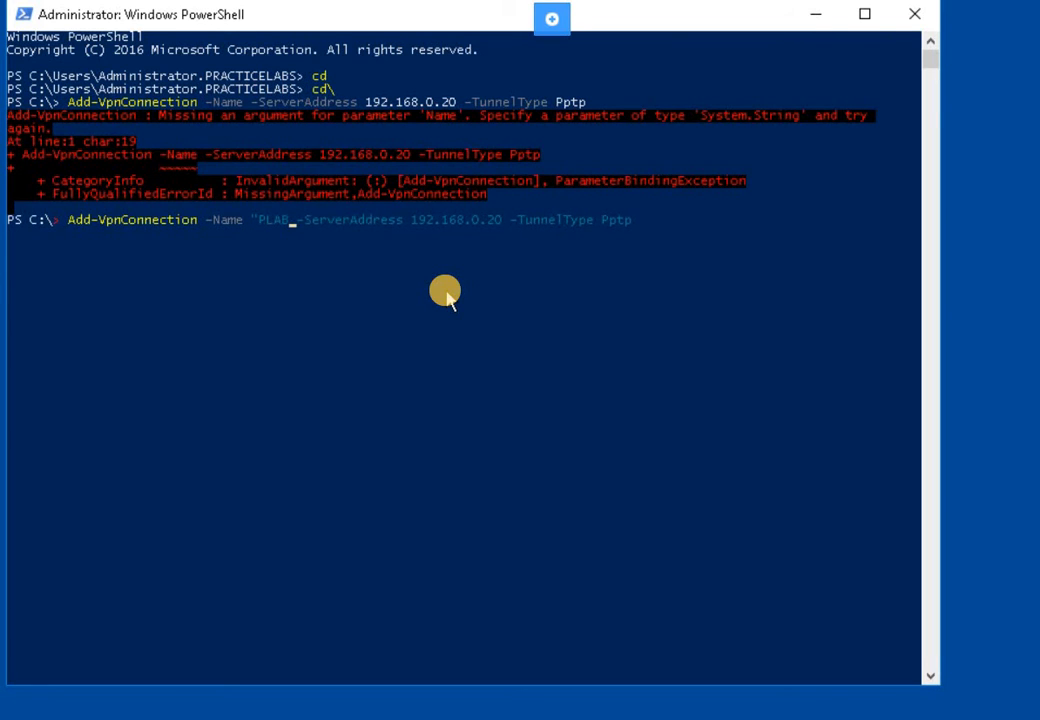
type("S")
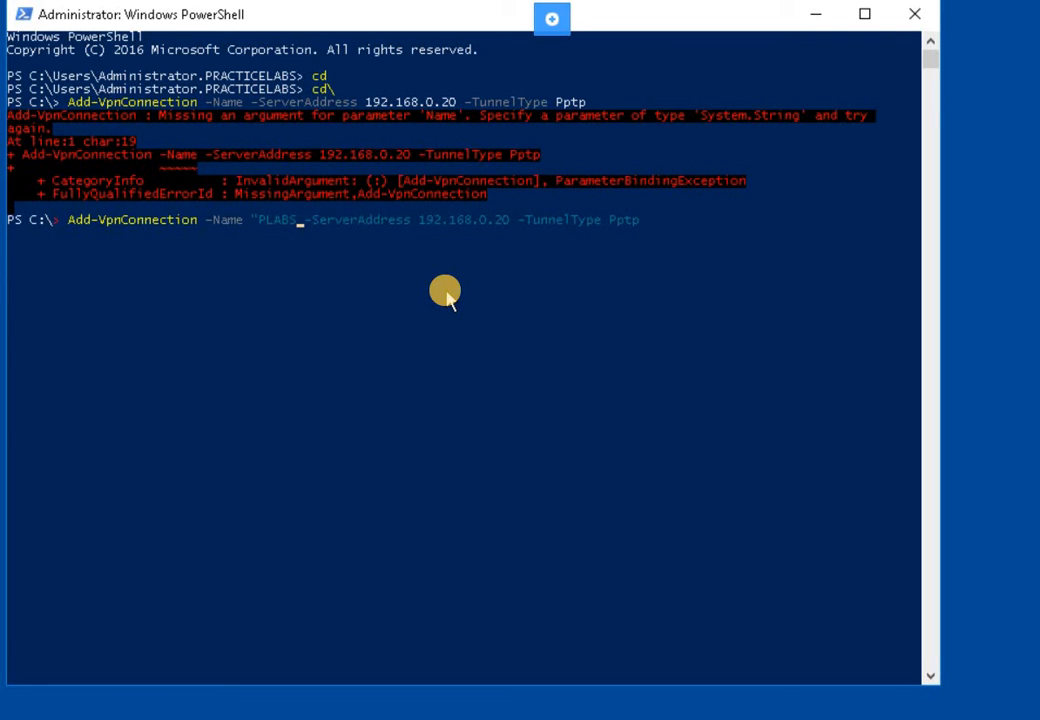
type(" PPT")
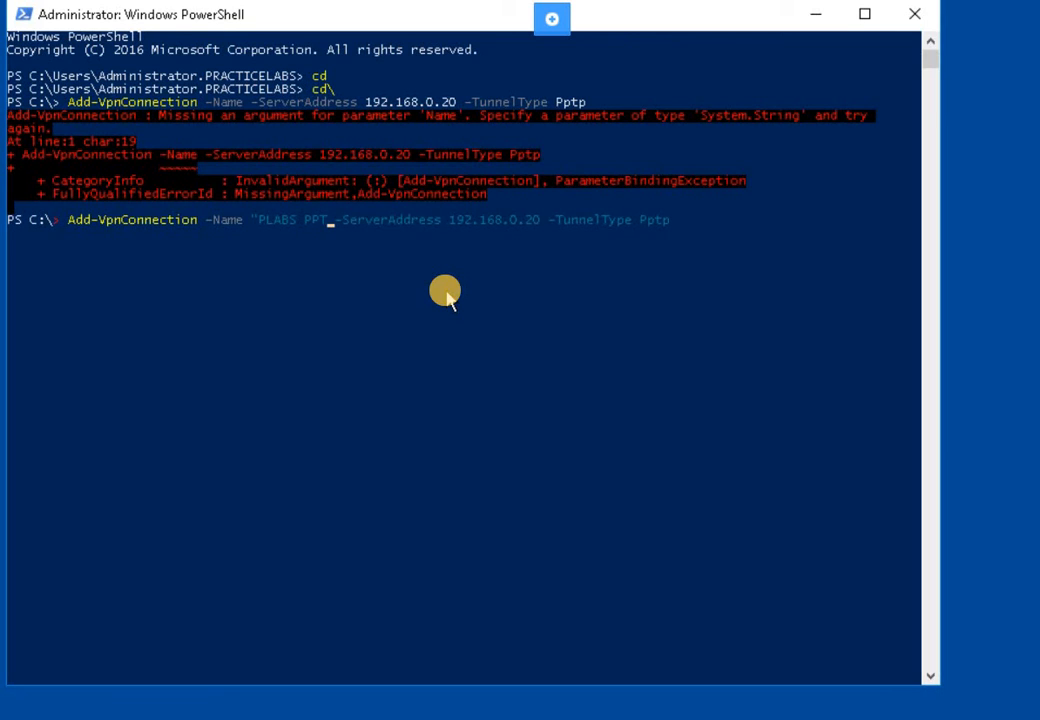
type("P\"")
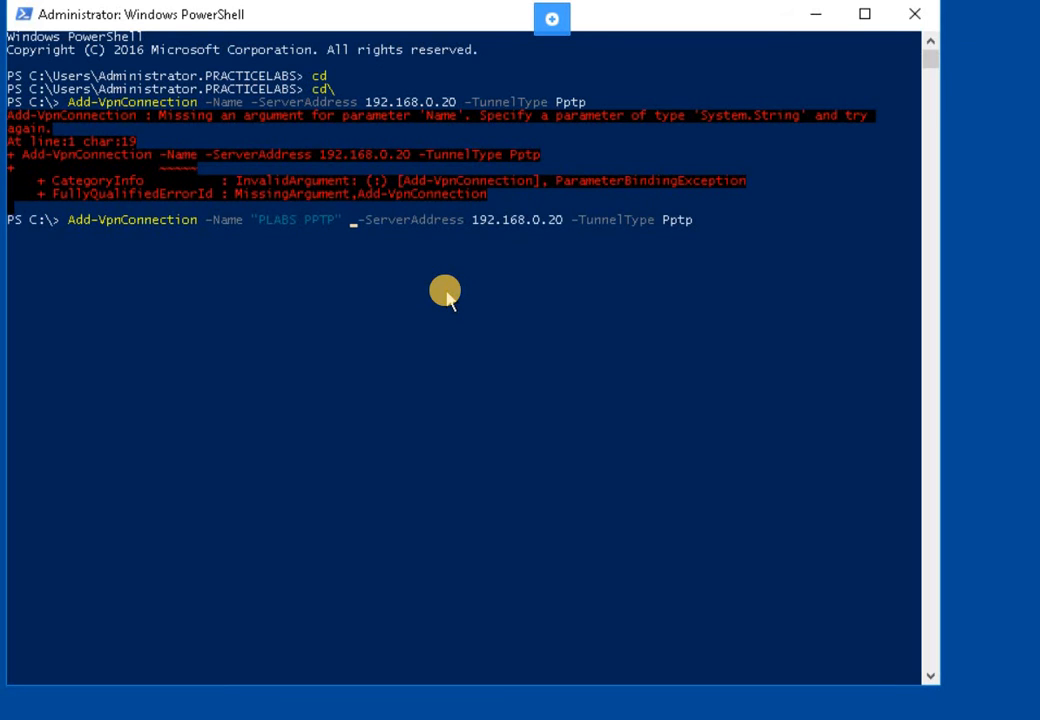
key("Delete")
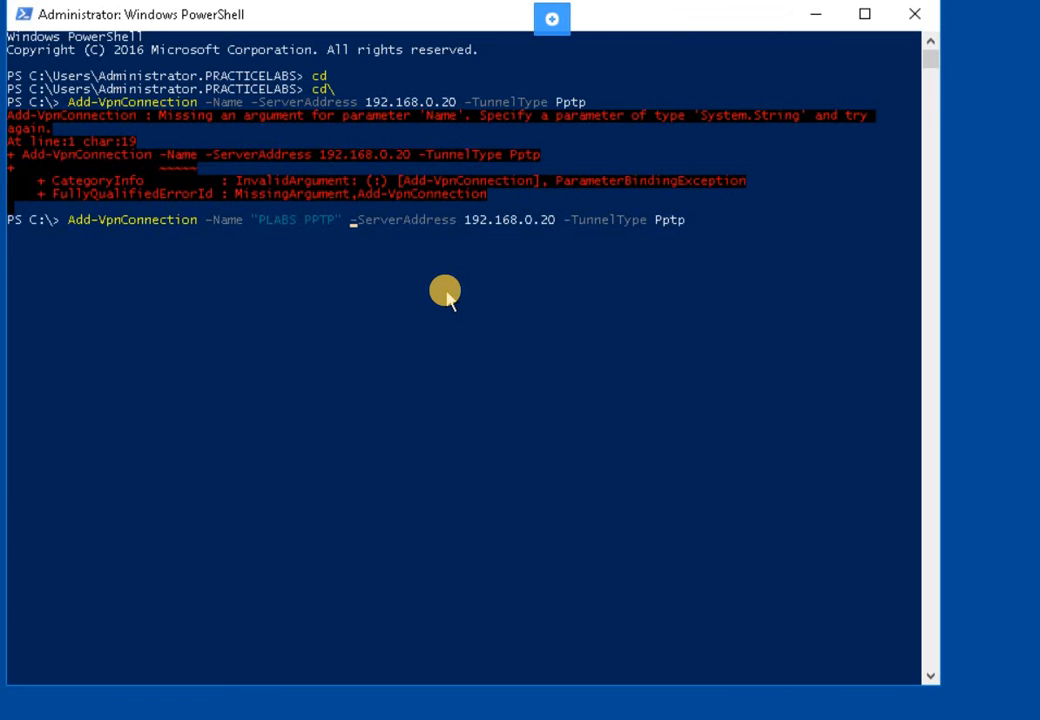
key("Return")
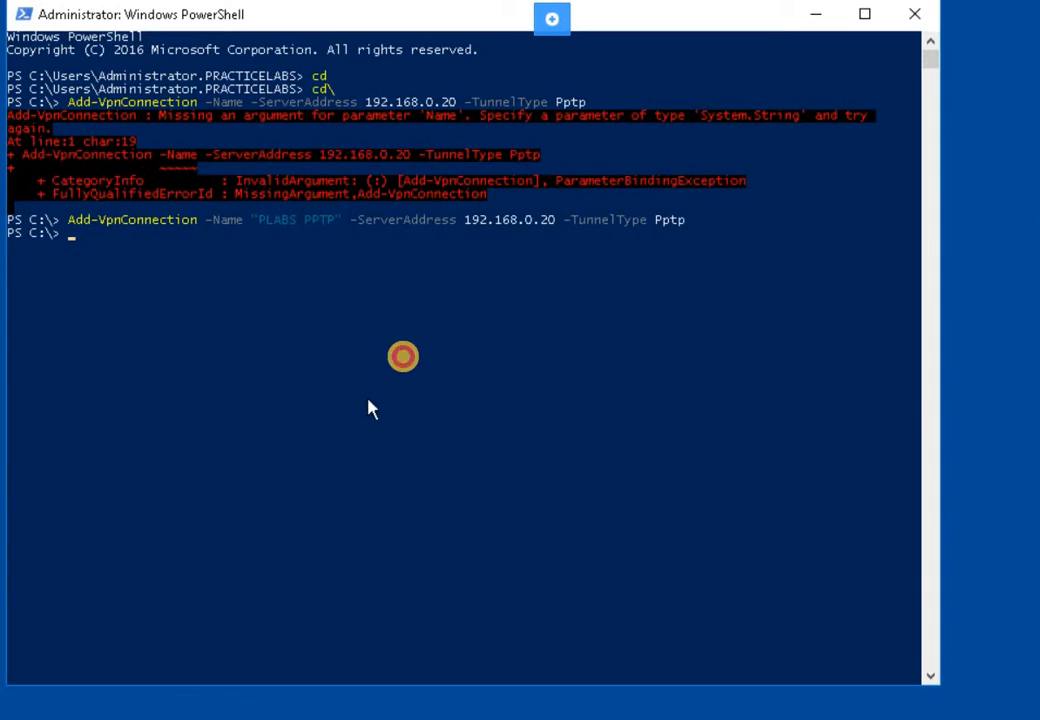
left_click(401, 351)
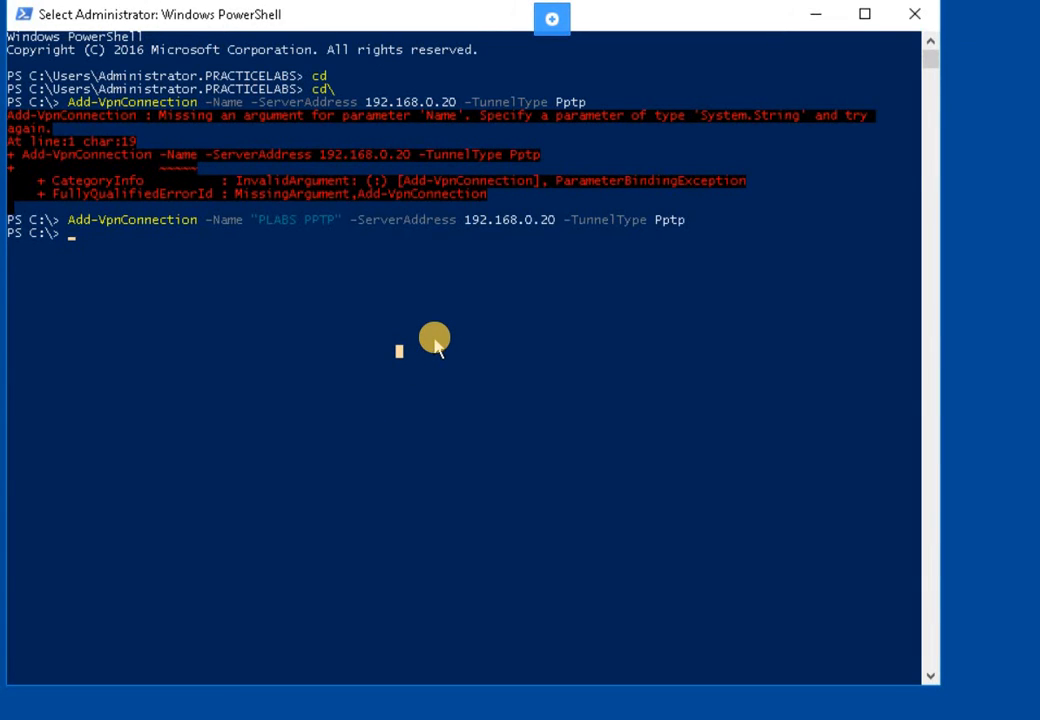
scroll(440, 238, "down", 2)
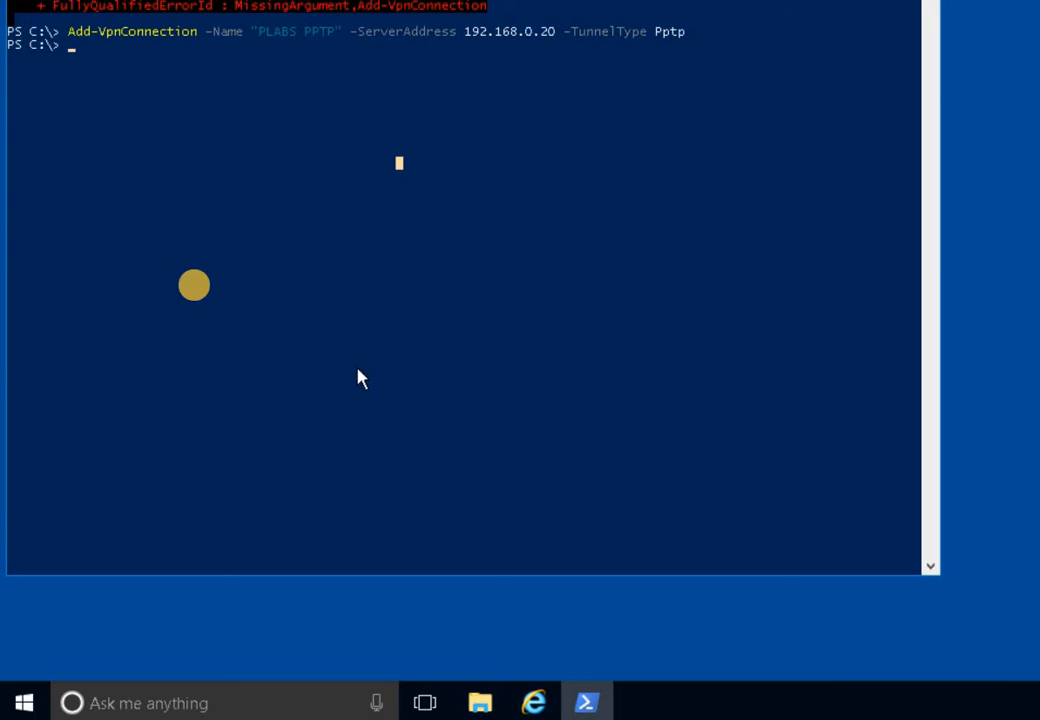
scroll(295, 150, "up", 2)
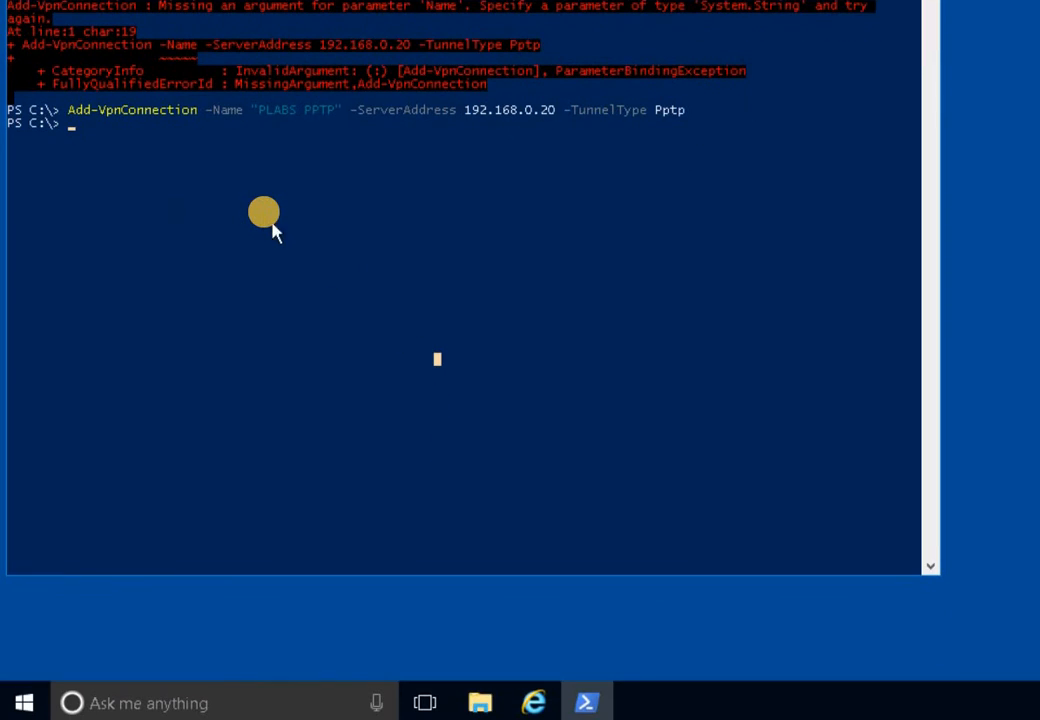
scroll(266, 222, "down", 2)
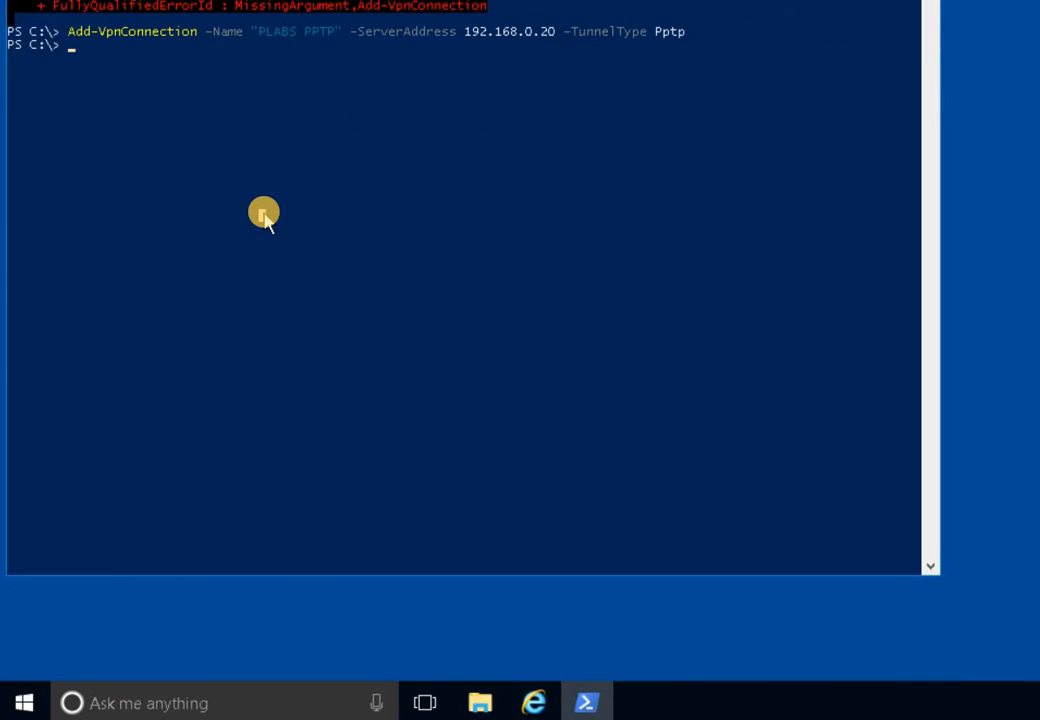
scroll(266, 222, "up", 4)
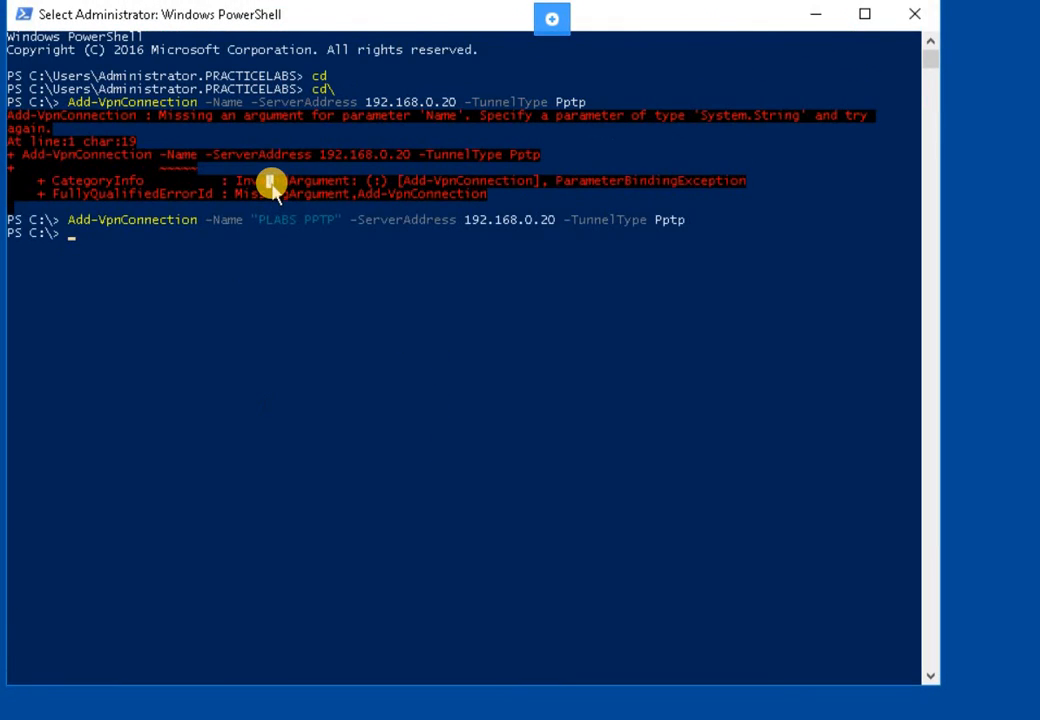
- Run Get-VpnConnection to list the PLABS PPTP connection's settings
key("Escape")
type("Ge")
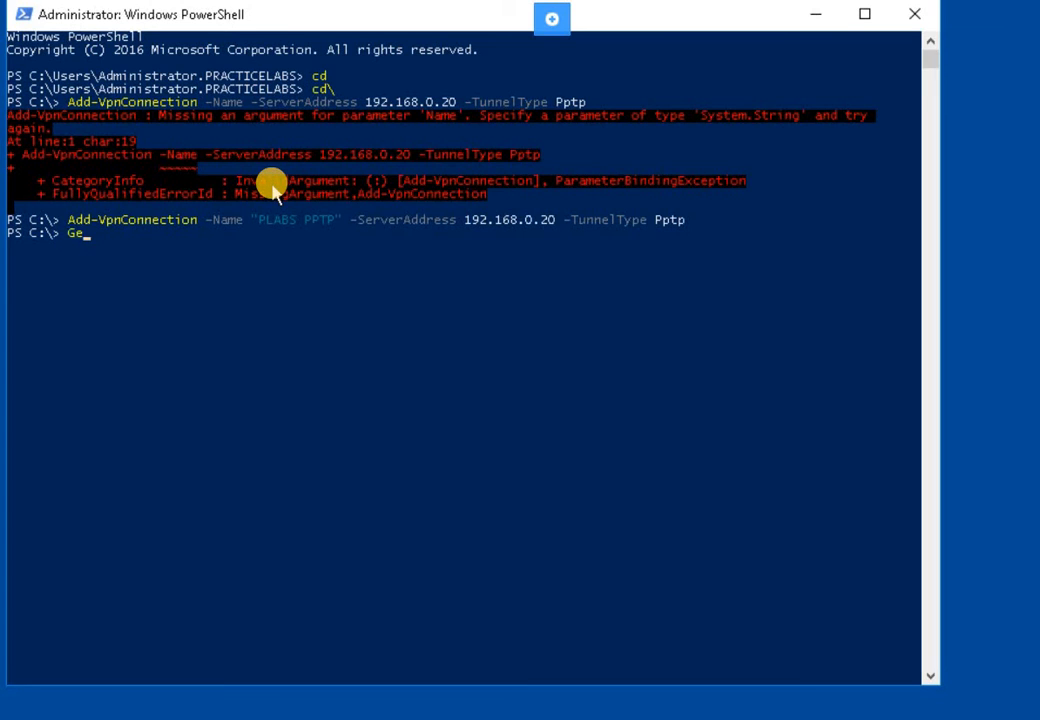
type("t-VpnConnection")
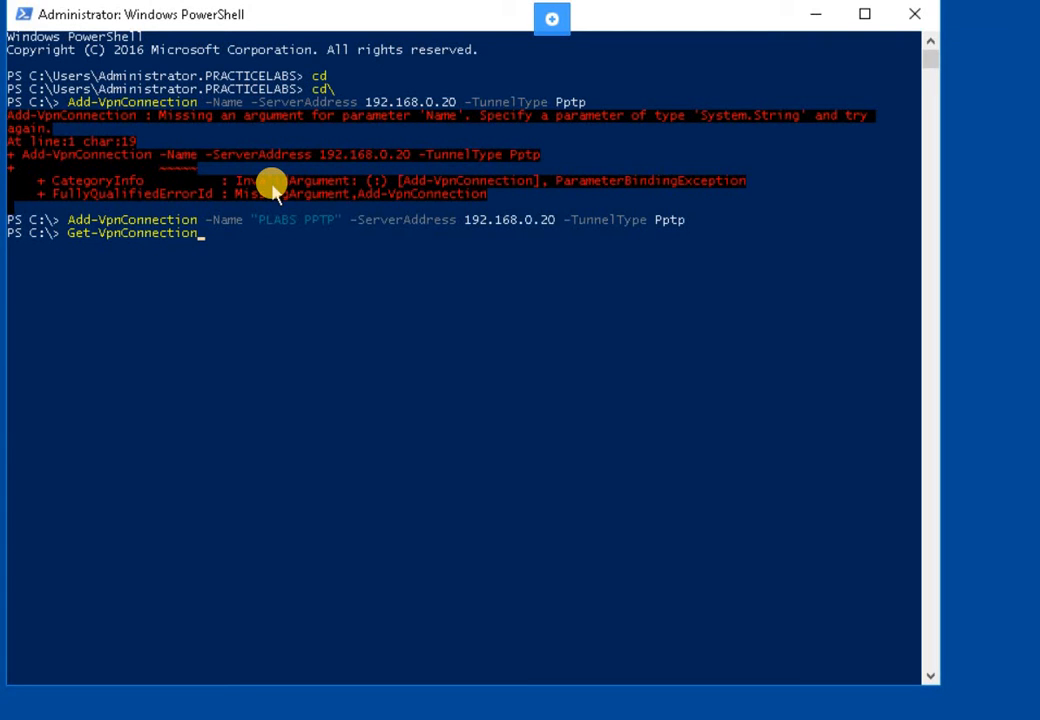
key("Return")
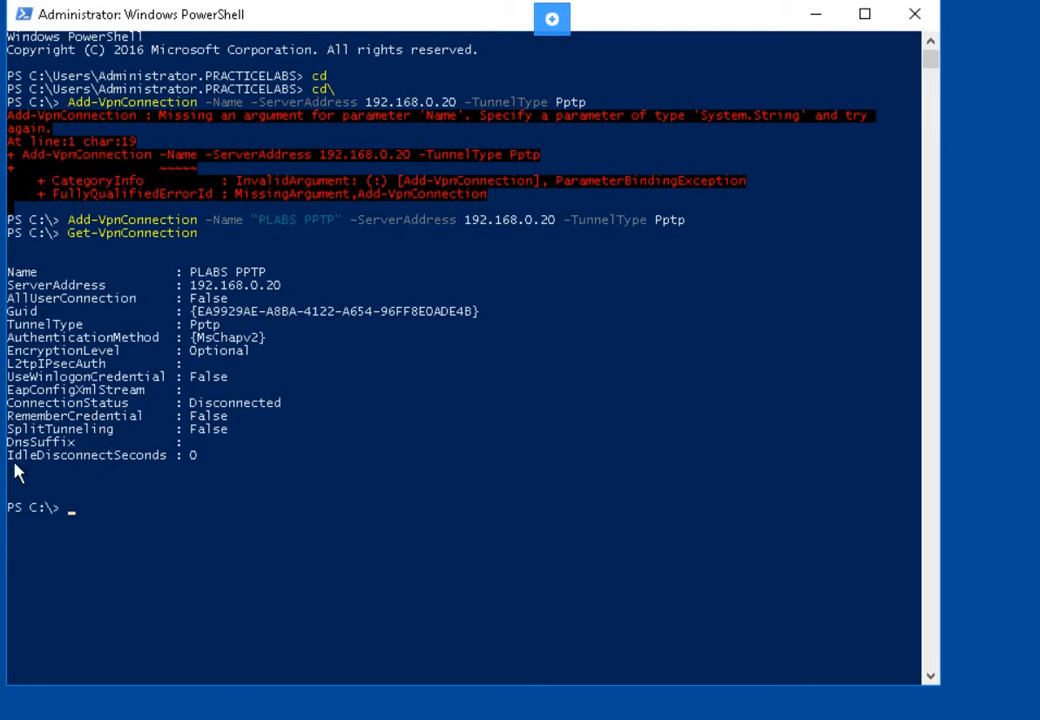
- Mark the SplitTunneling False value in the Get-VpnConnection output
left_click(377, 441)
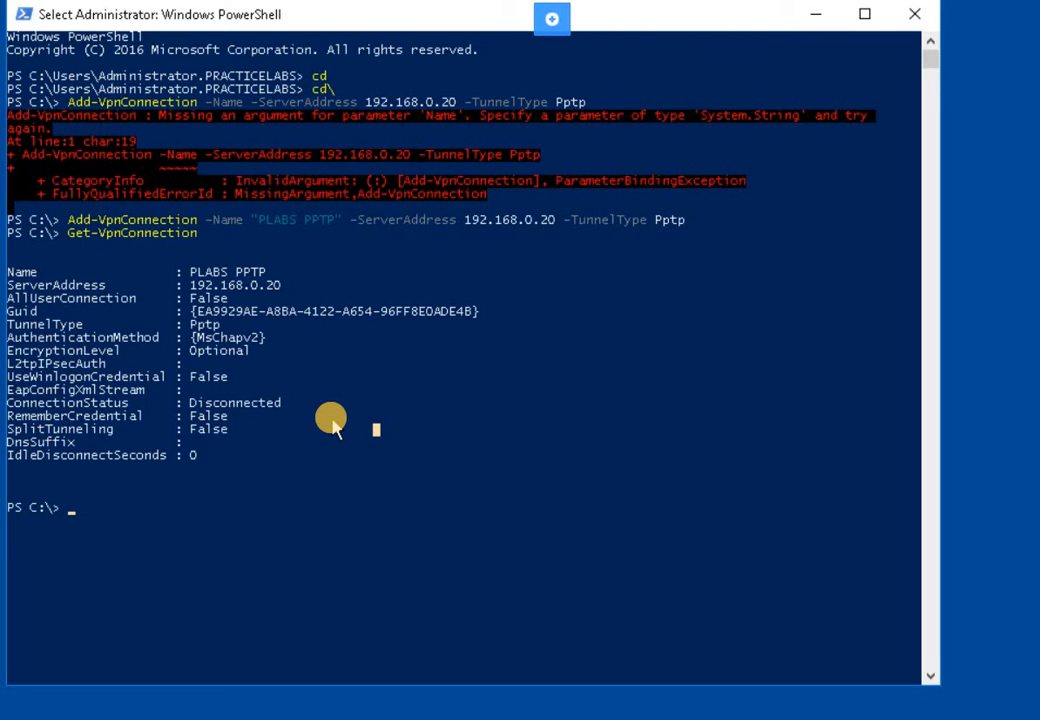
left_click(256, 432)
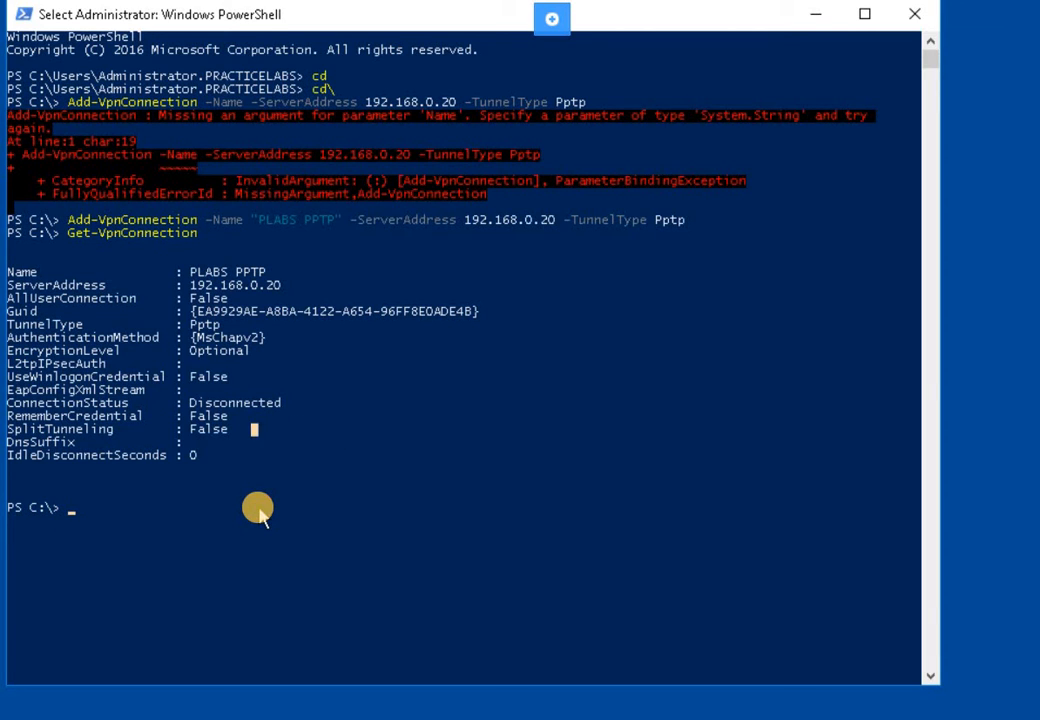
left_click(259, 510)
left_click(280, 475)
- Run Set-VpnConnection -Name "PLABS PPTP" -SplitTunneling $true
key("Escape")
type("Set")
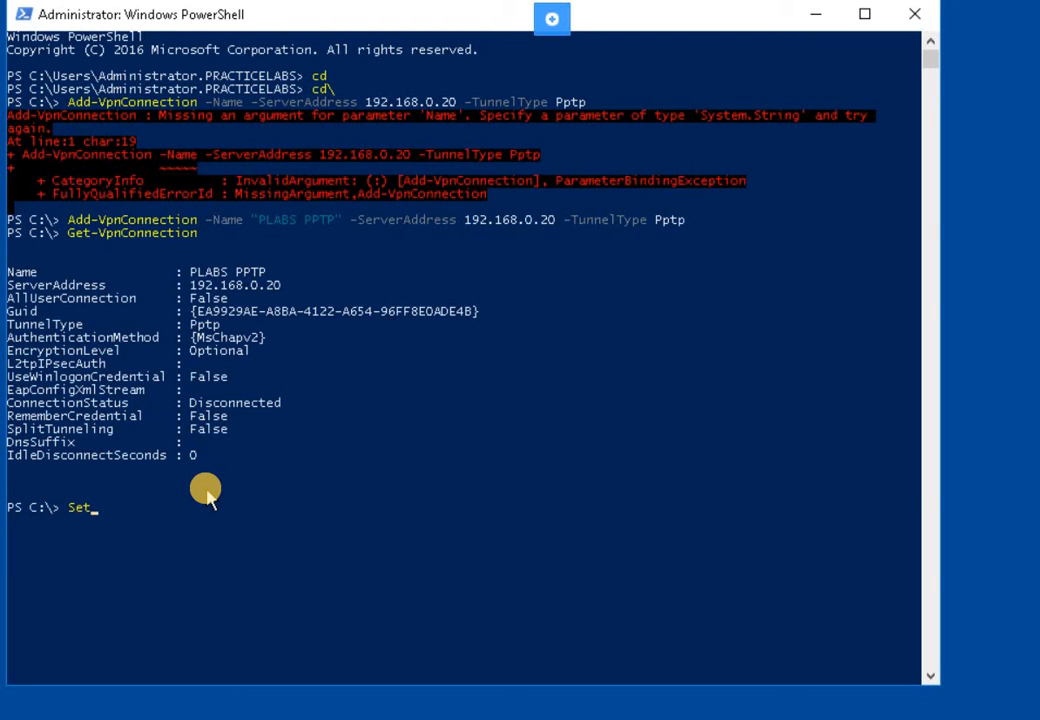
type("-VPN")
key("BackSpace")
key("BackSpace")
type("pn")
key("Tab")
type("-Name \"Pla")
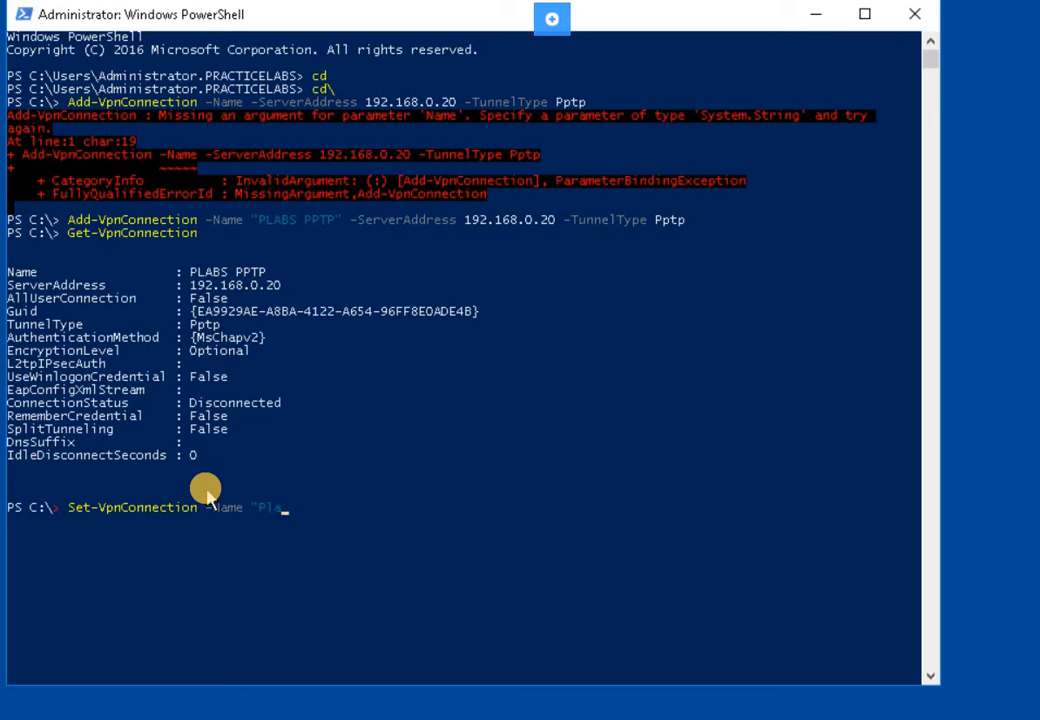
key("BackSpace")
key("BackSpace")
type("LABS PPTP")
type("\" -SplitTunneling")
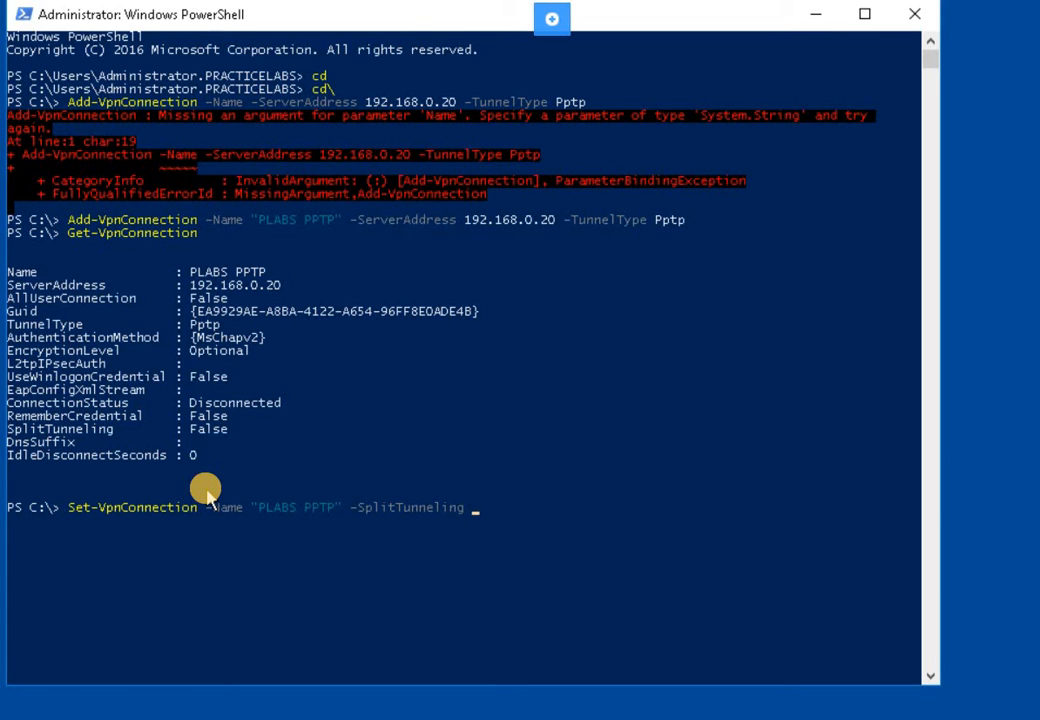
type(" $tu")
key("BackSpace")
type("rue")
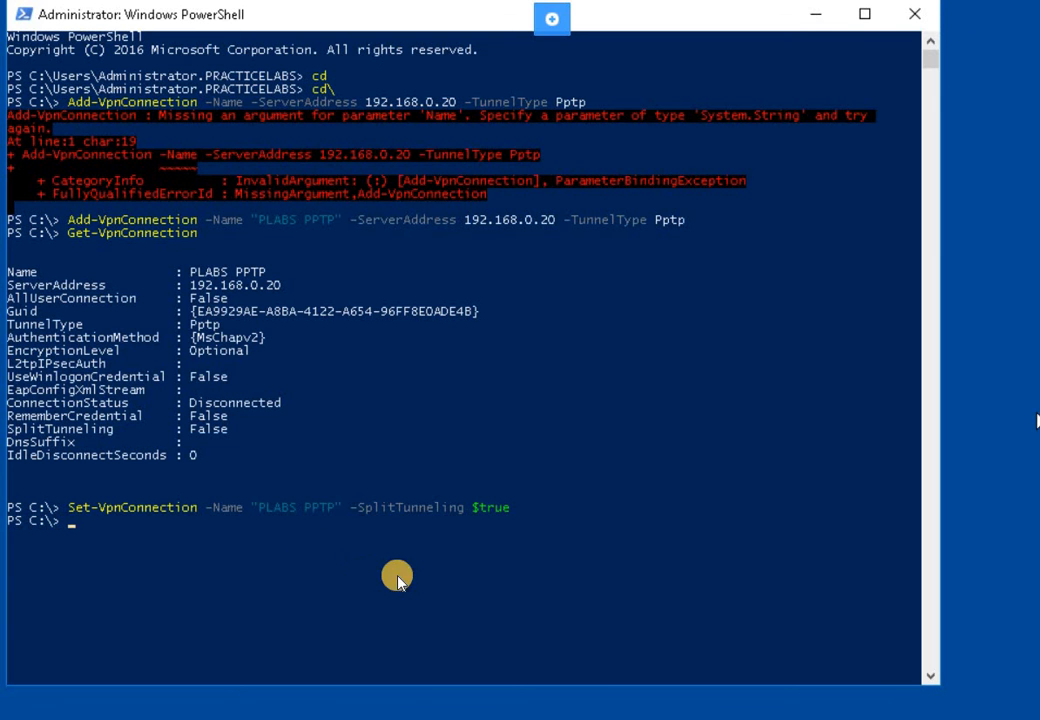
left_click(421, 585)
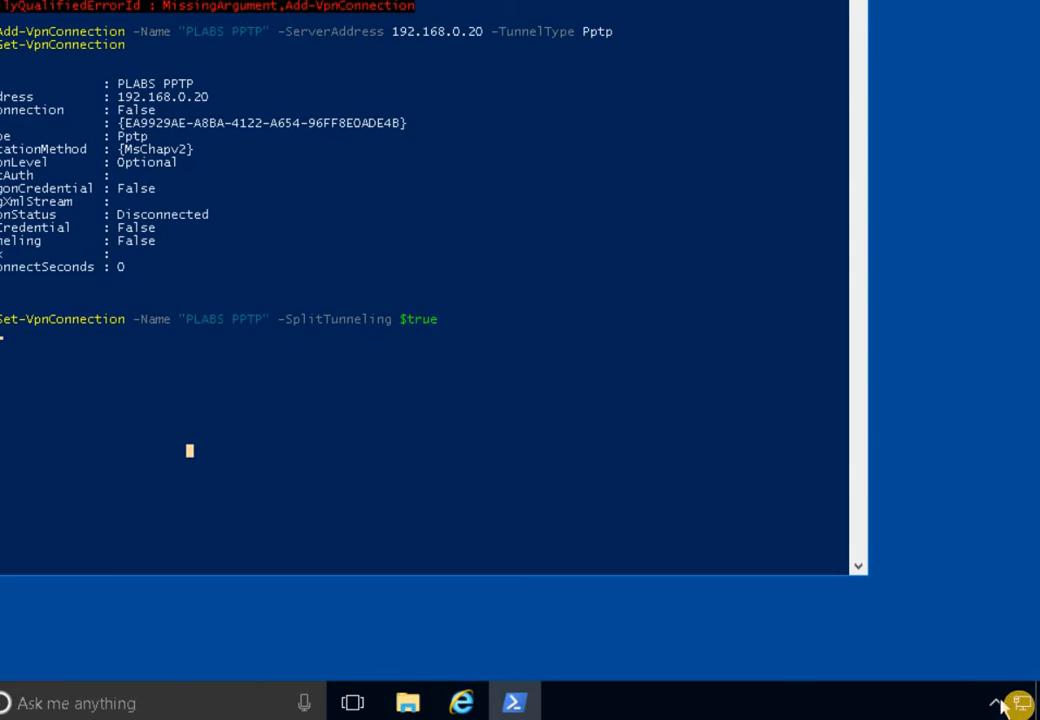
- From the tray network icon, reach the adapter list via Network and Sharing Center and select PLABS PPTP
mouse_move(1028, 703)
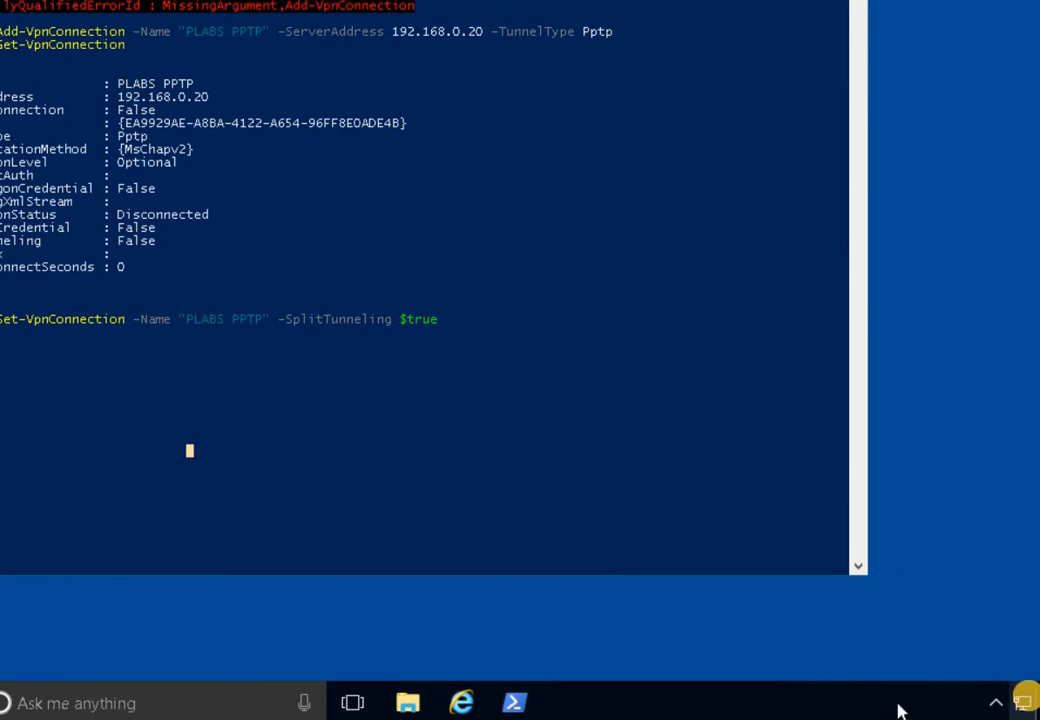
right_click(1028, 703)
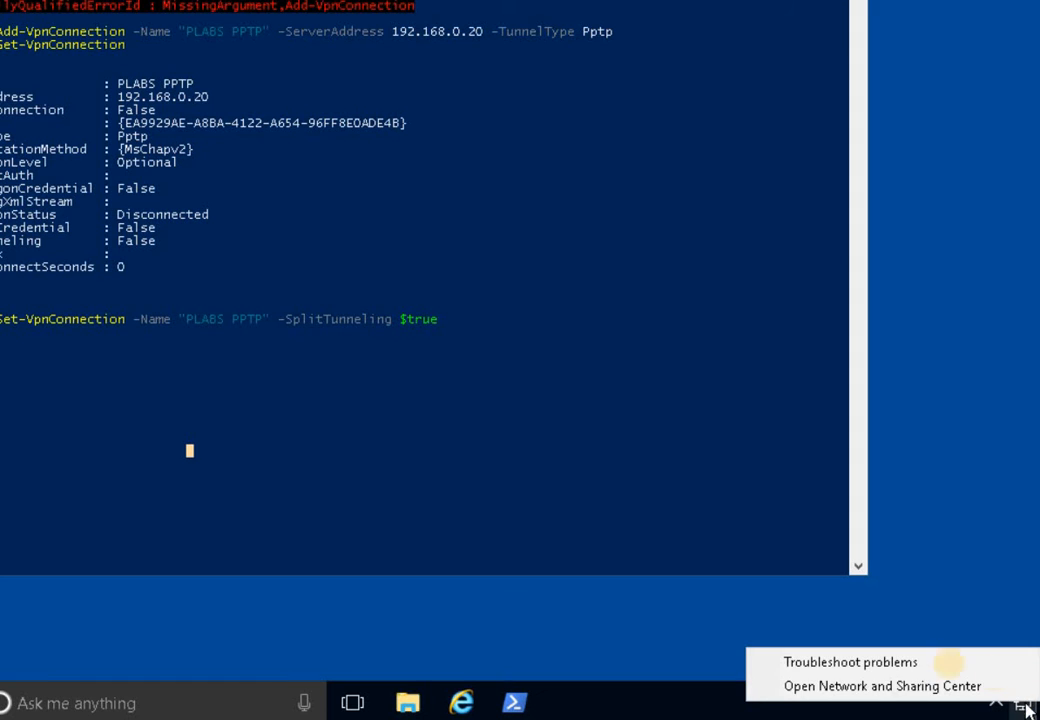
left_click(922, 688)
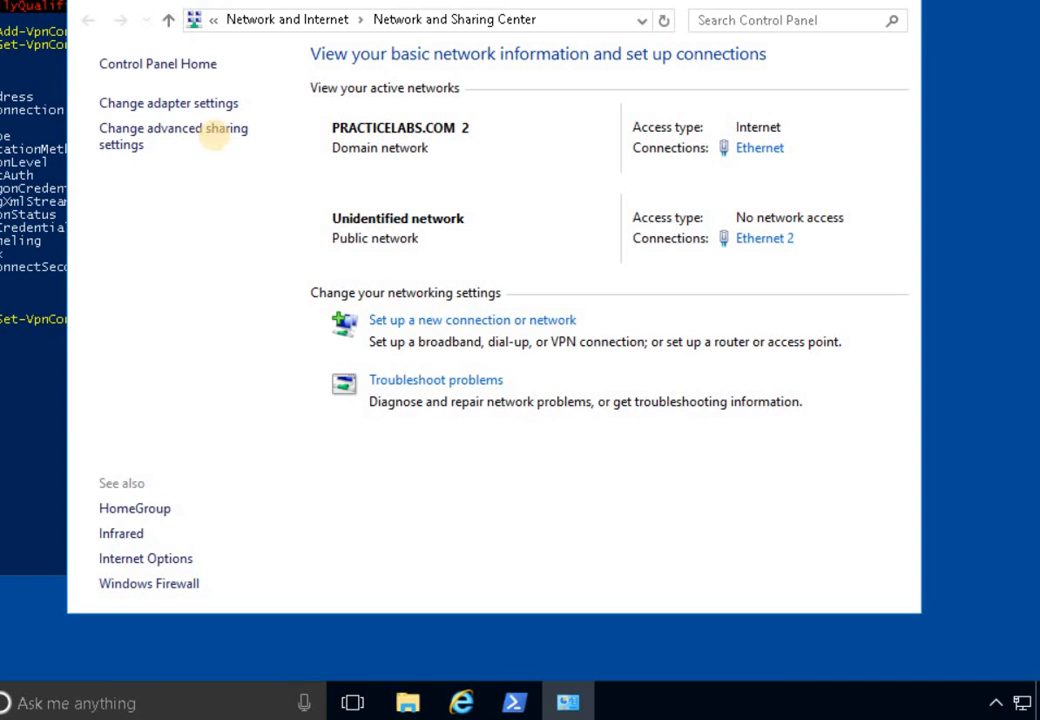
left_click(210, 104)
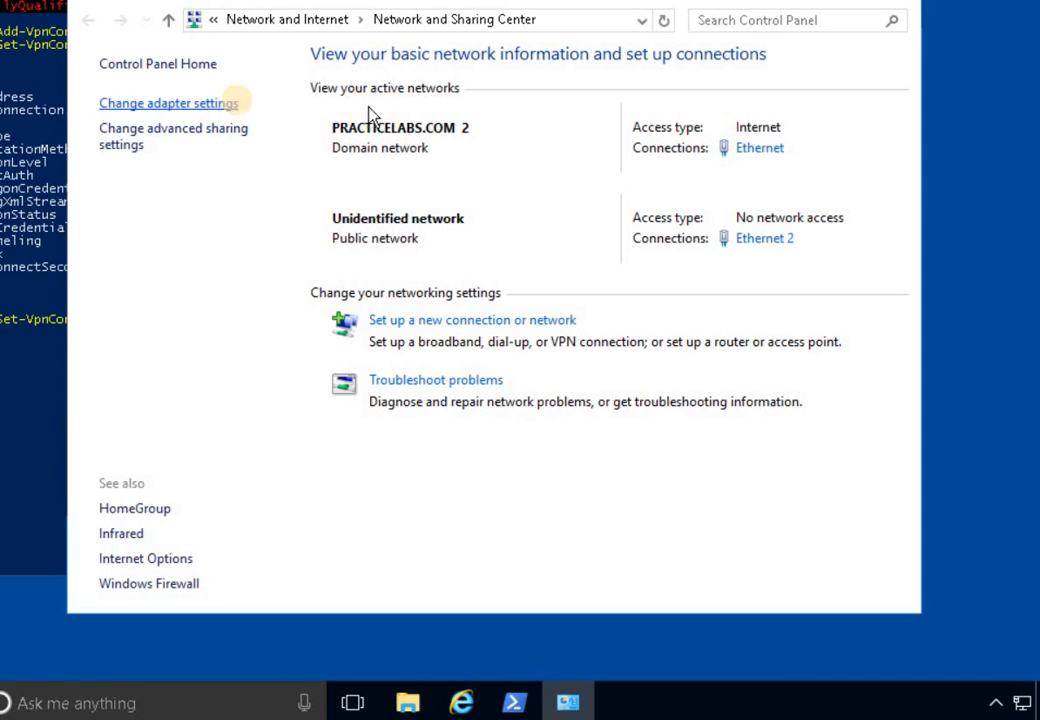
left_click(736, 150)
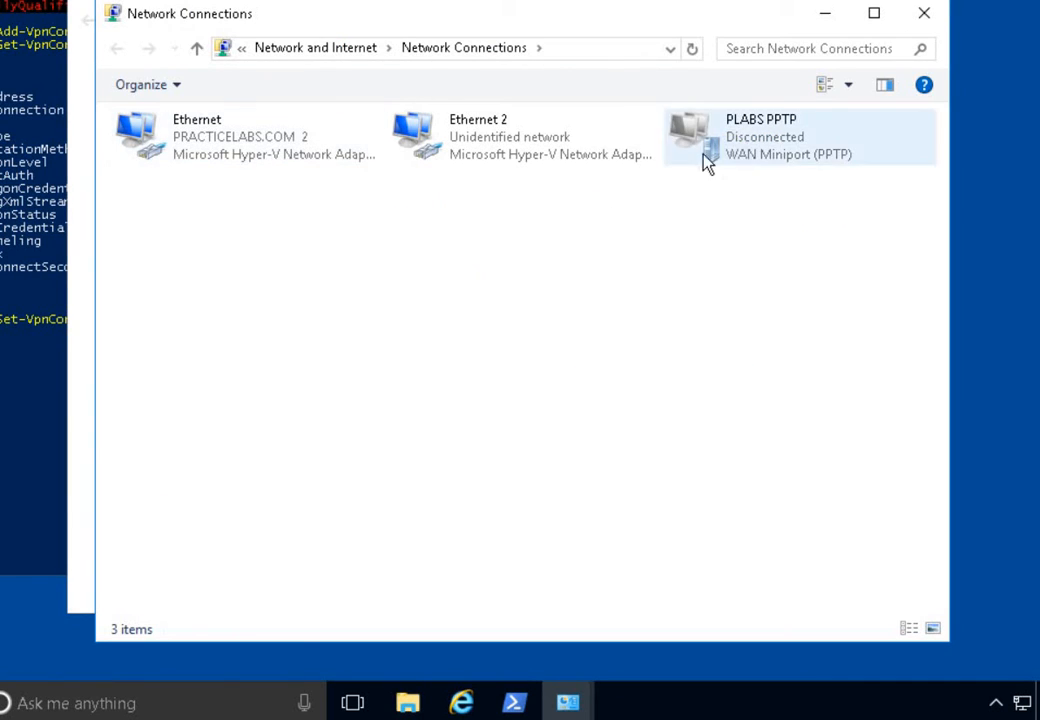
- Start connecting PLABS PPTP via Connect / Disconnect and its Connect button in Settings > VPN
right_click(778, 152)
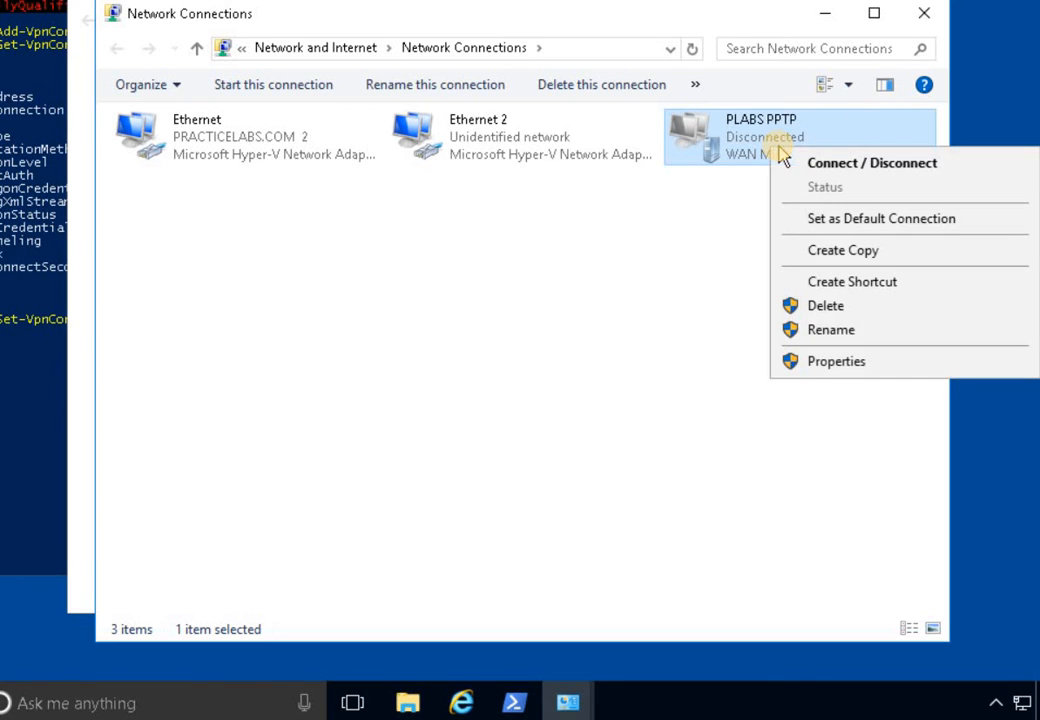
left_click(848, 166)
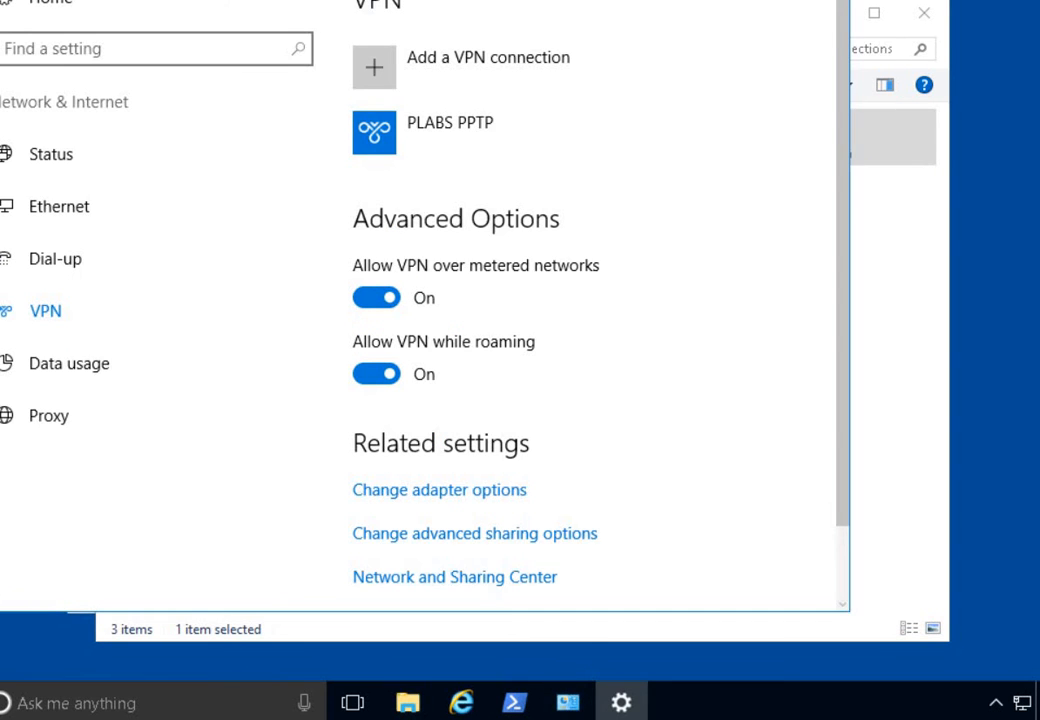
left_click(568, 703)
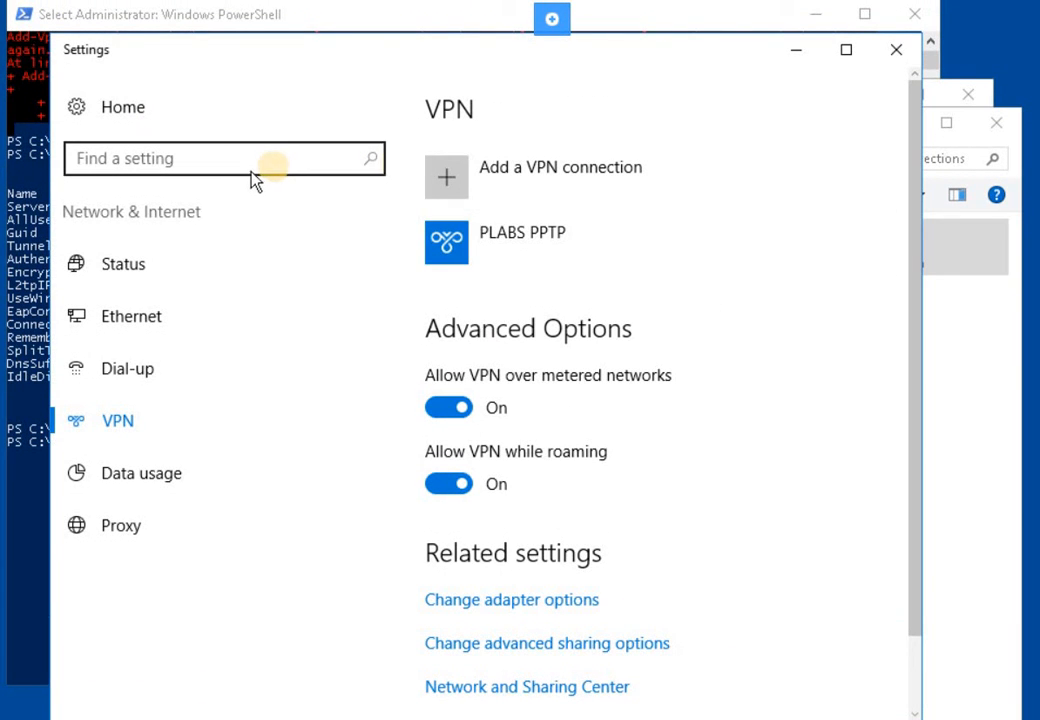
left_click(508, 252)
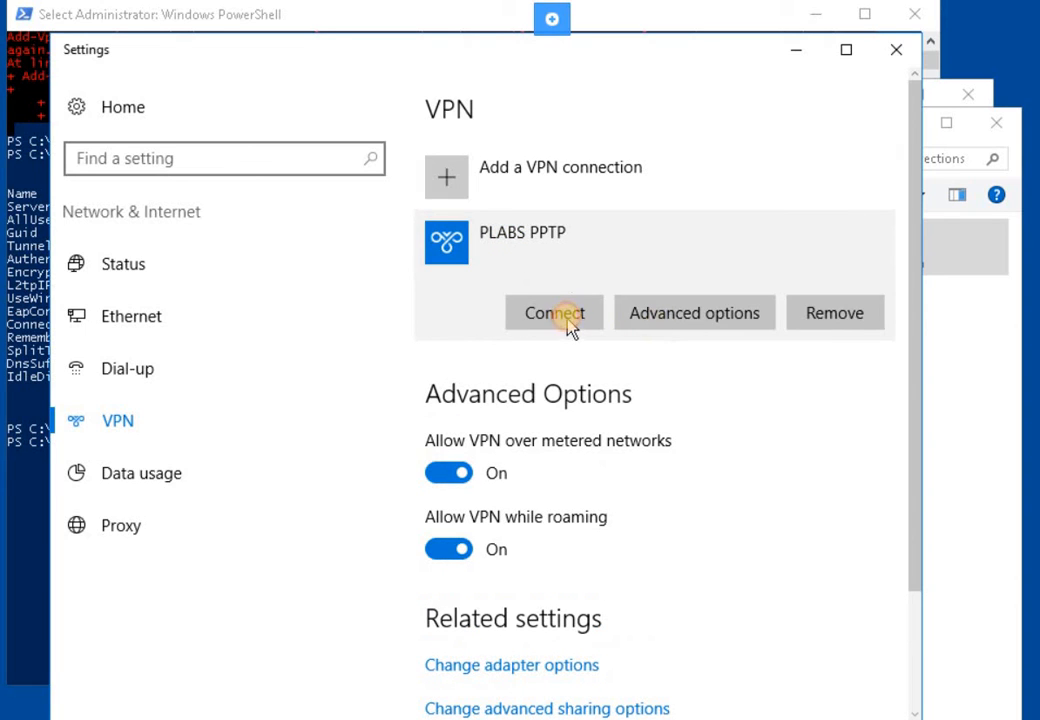
left_click(567, 322)
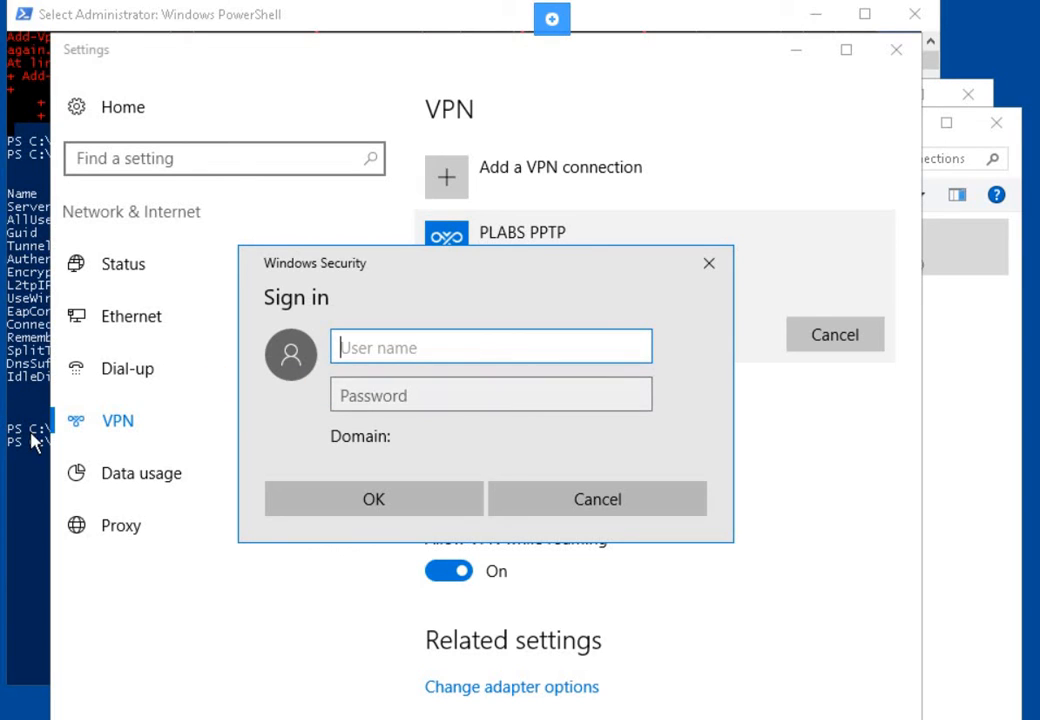
- Sign in to PLABS PPTP with a practicelabs domain user name and its password
left_click(366, 344)
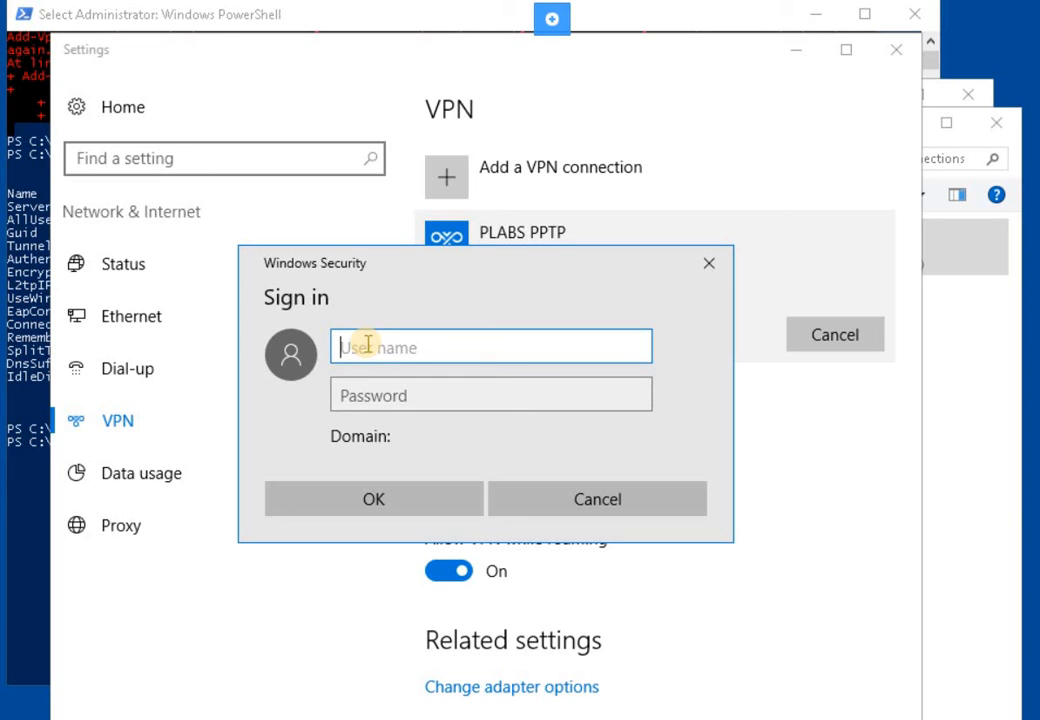
type("p")
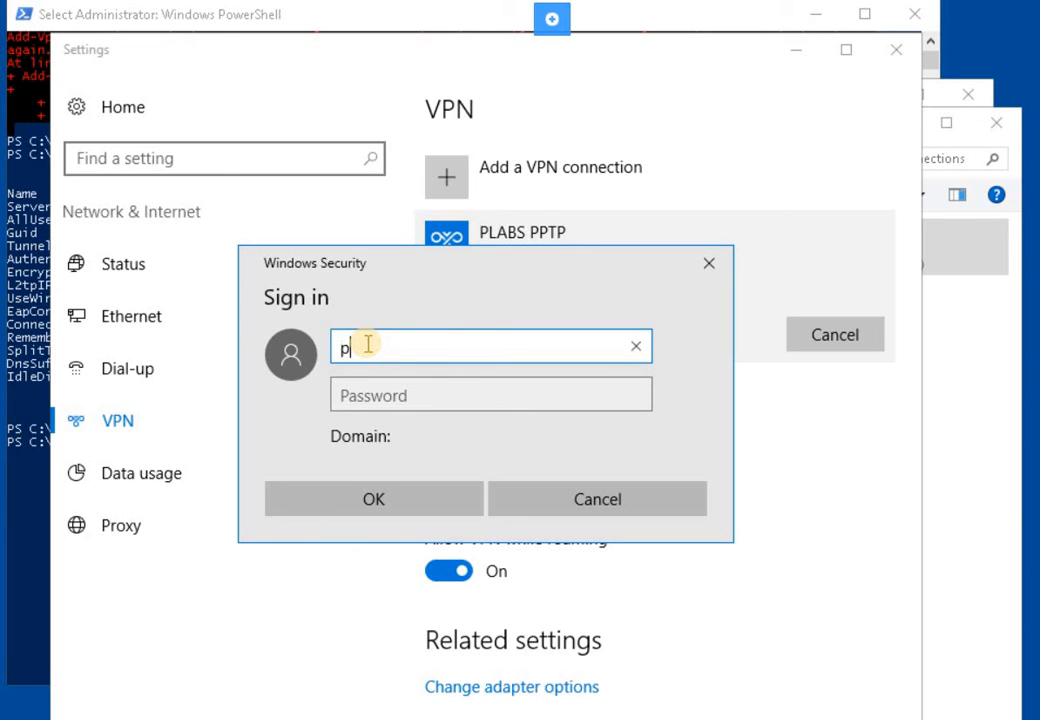
type("ractice")
type("labs")
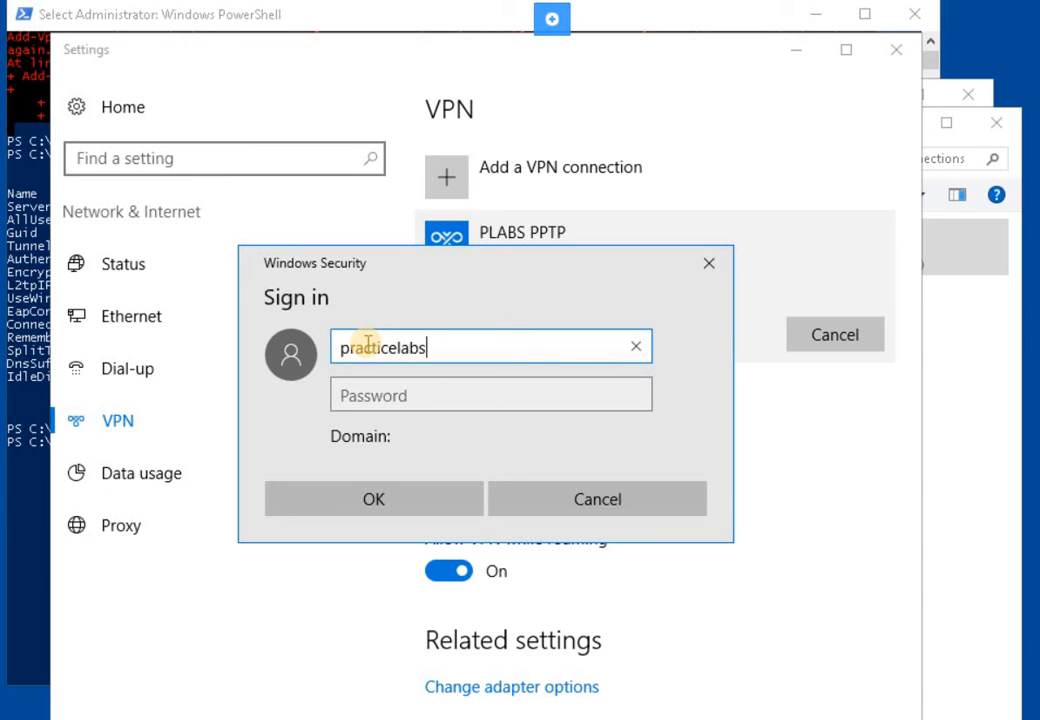
type("\\lic")
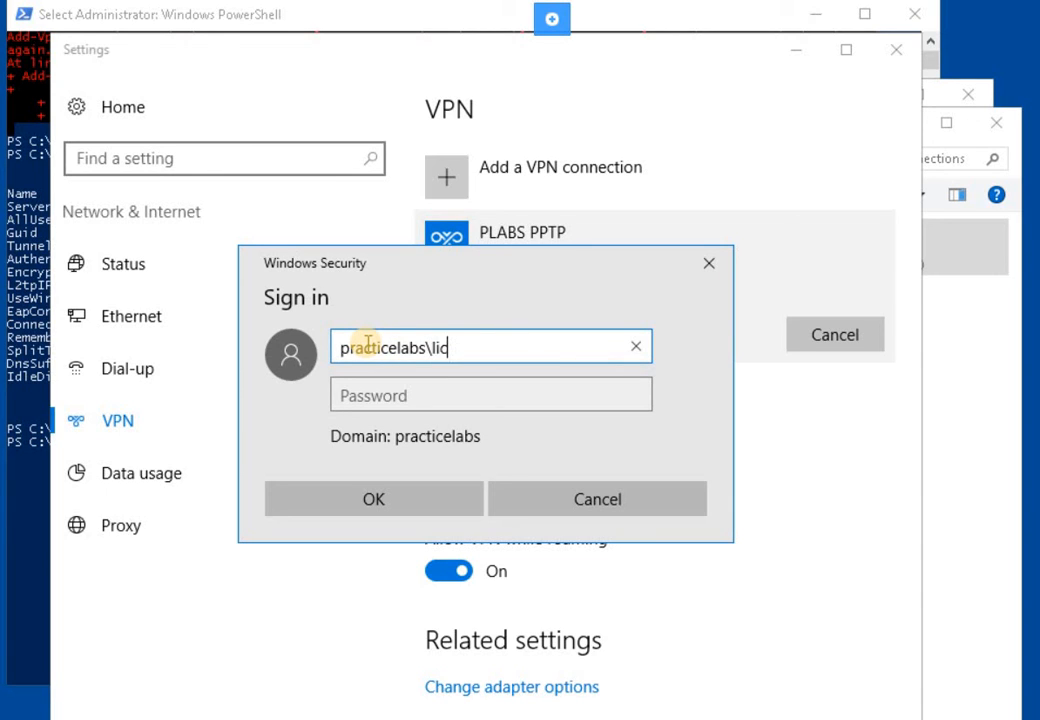
key("BackSpace")
key("BackSpace")
type("isa.scott")
key("Tab")
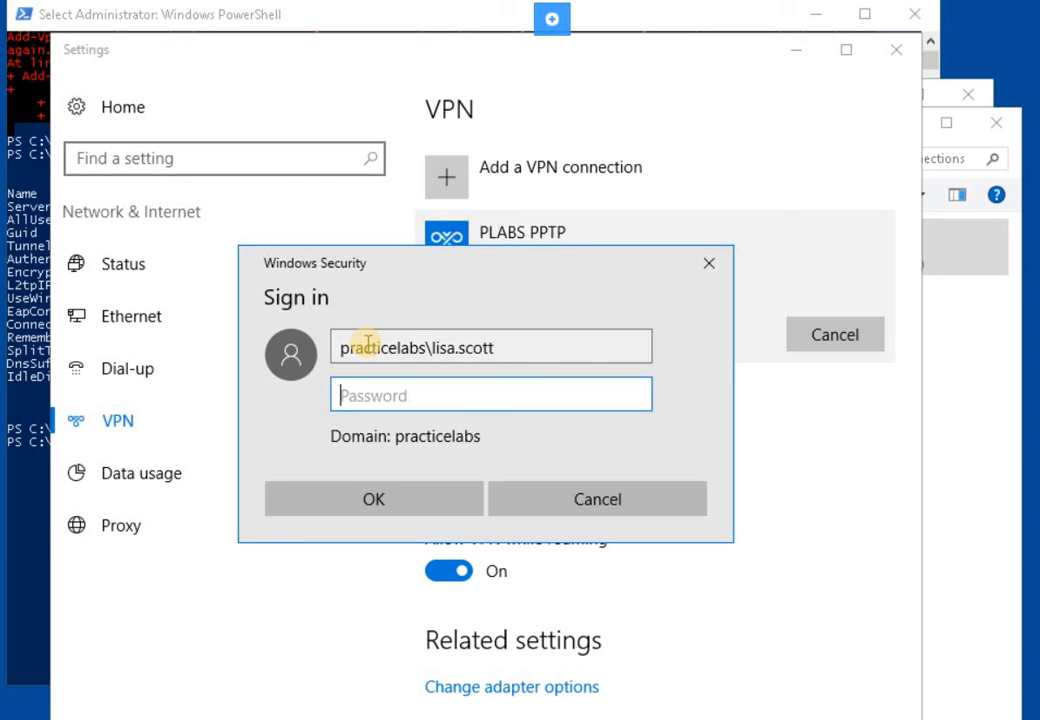
type("Passw0rd")
key("Return")
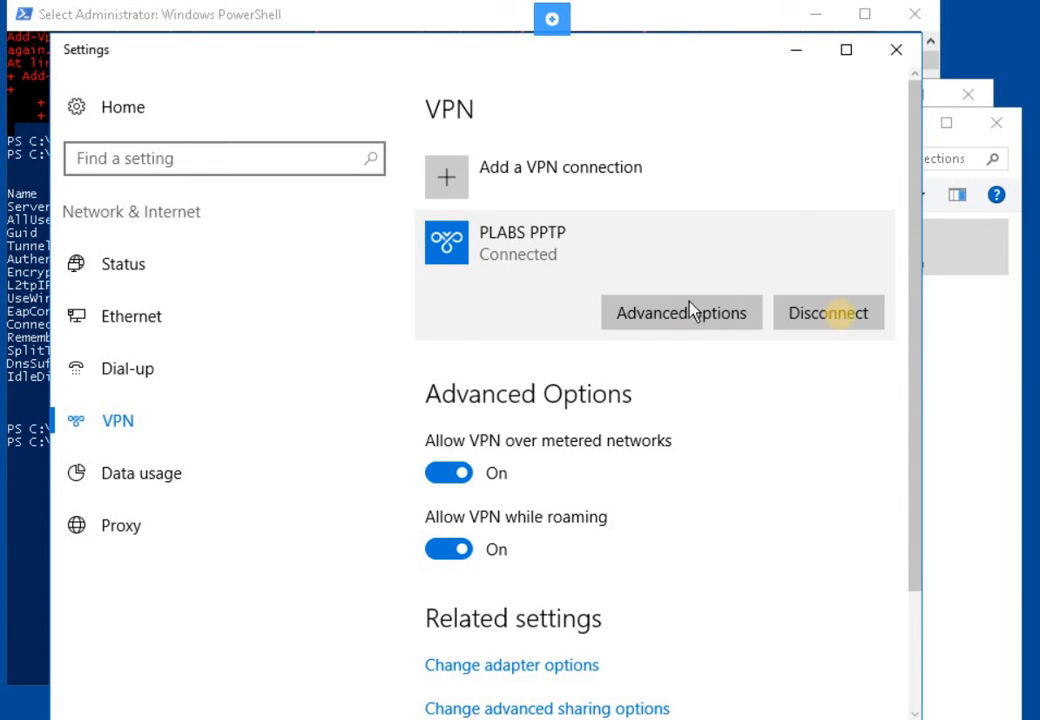
- Disconnect PLABS PPTP and reconnect as a different practicelabs domain user with their password
left_click(843, 314)
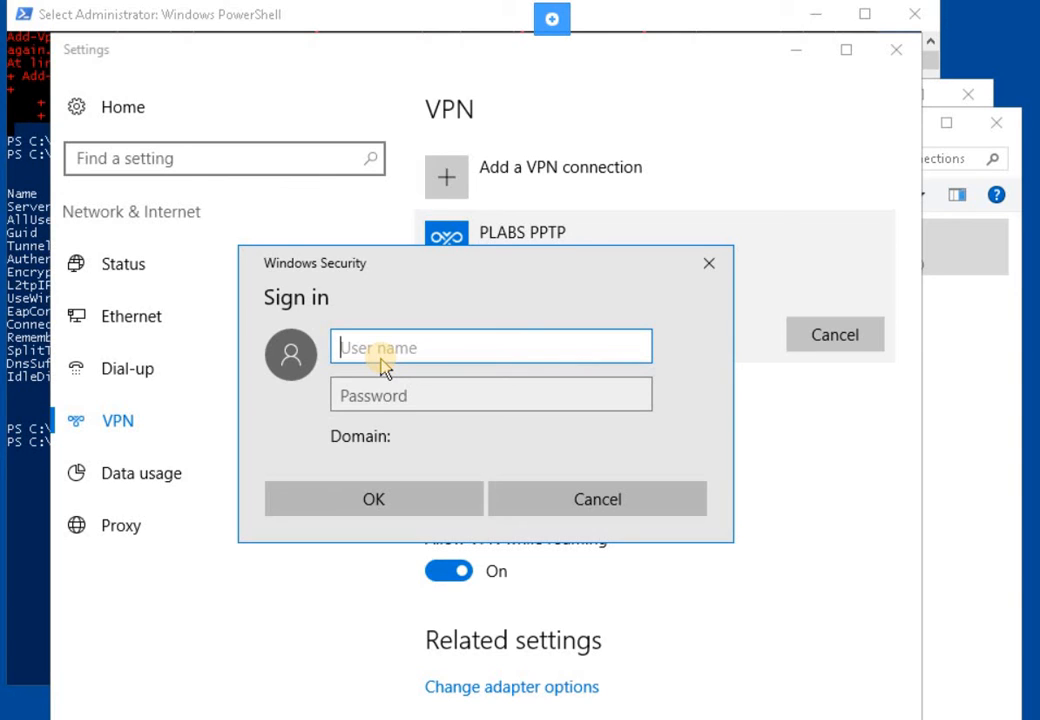
type("practicelabs\\jan.")
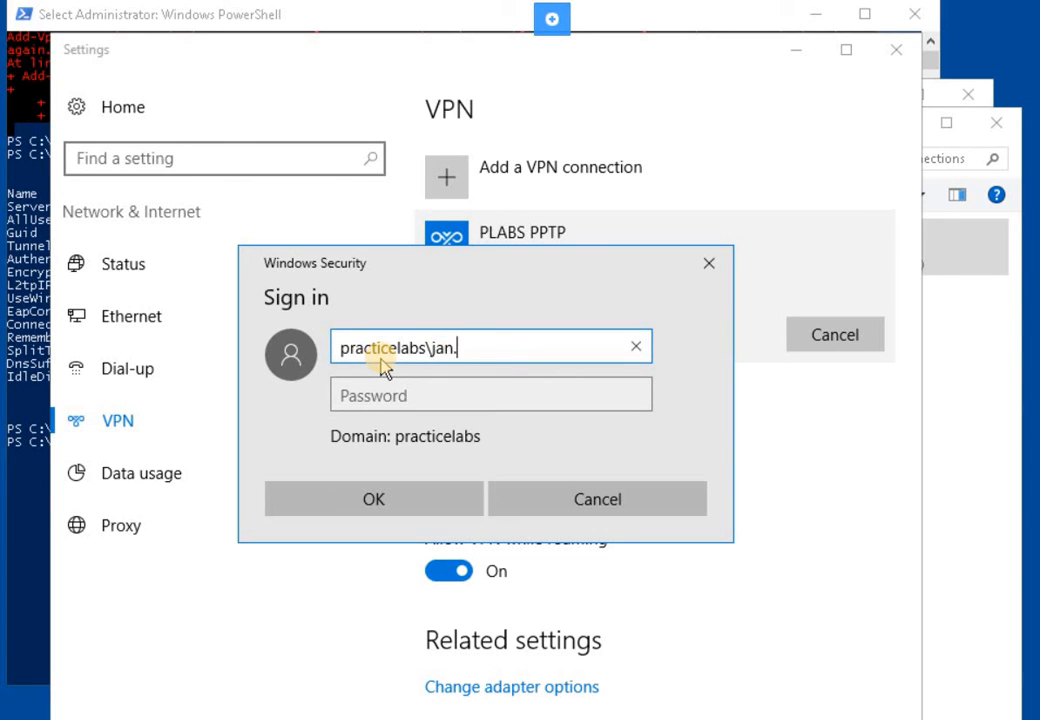
type("regus")
key("Return")
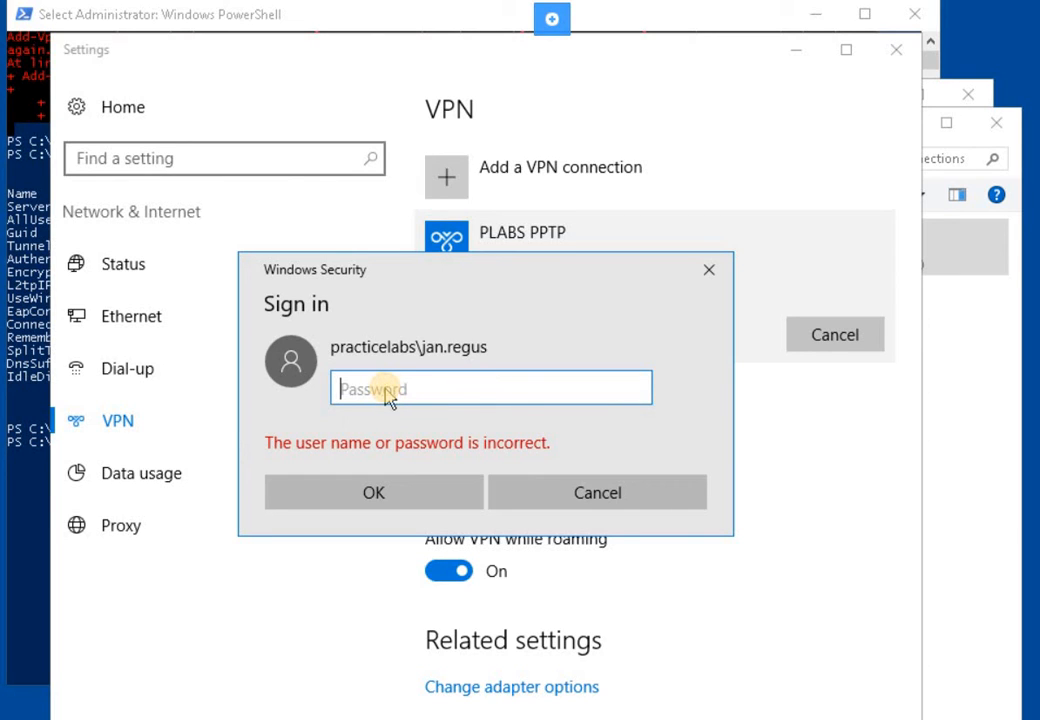
type("•••••••")
key("Return")
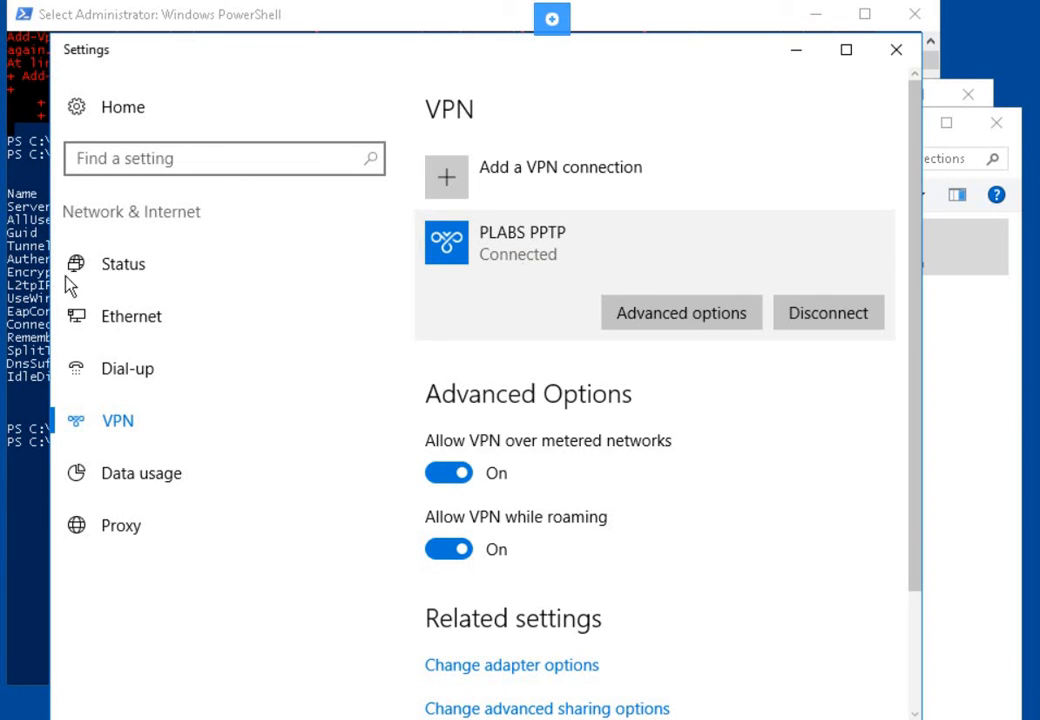
- Reconnect PLABS PPTP as a second practicelabs domain user and close the 'Can't connect' error
left_click(828, 313)
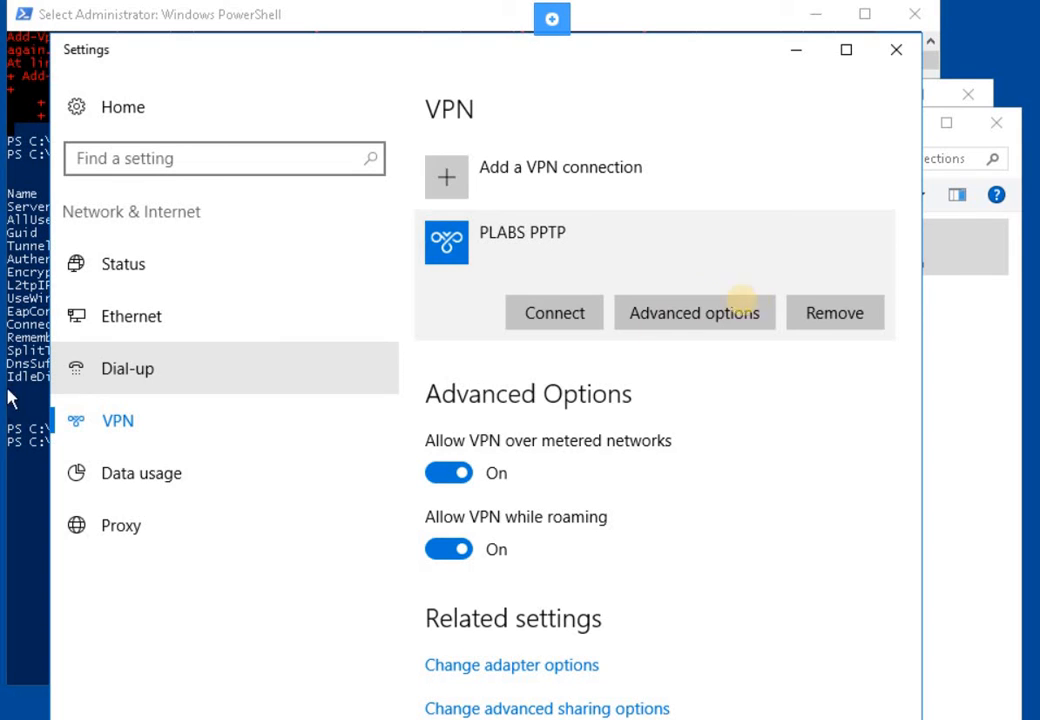
left_click(566, 324)
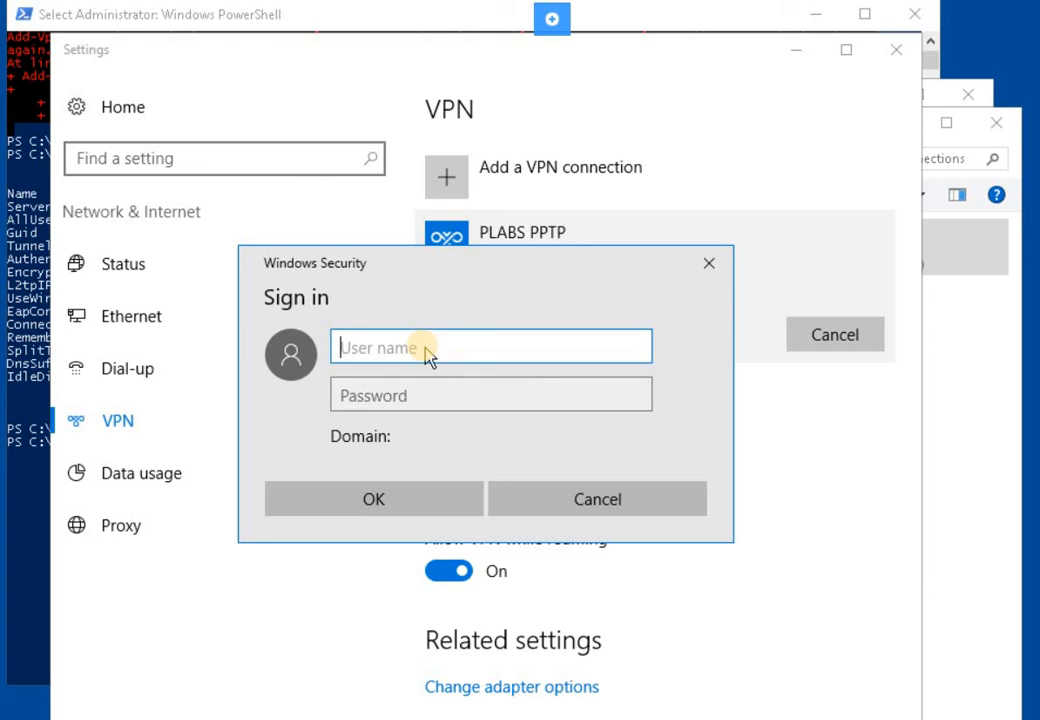
type("p")
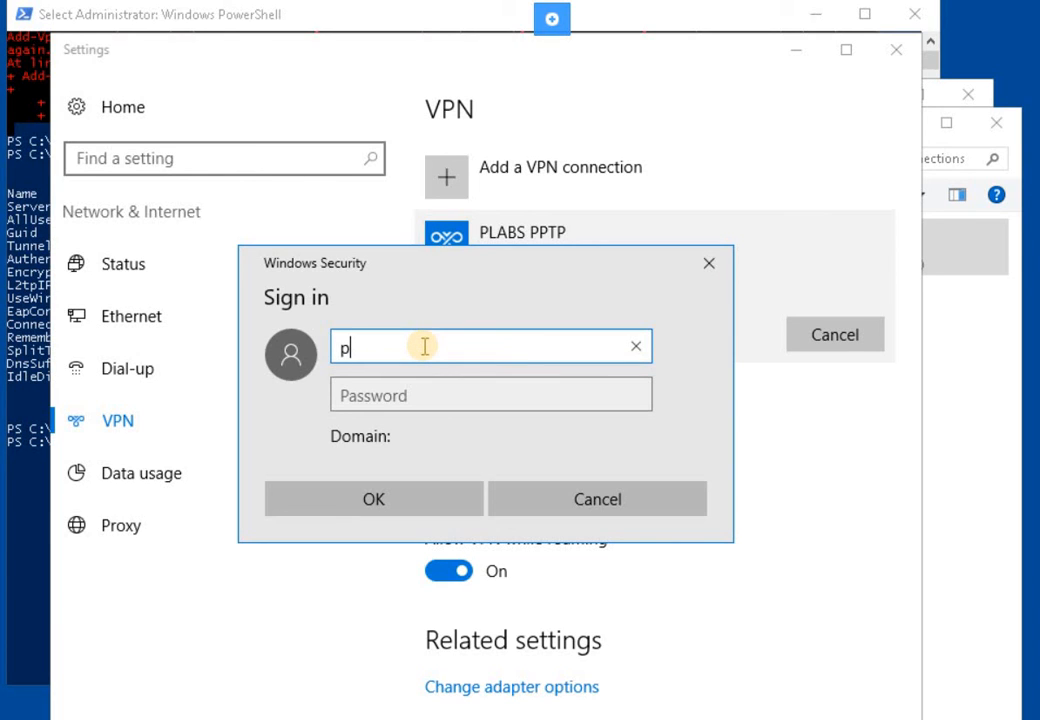
type("racticelabs")
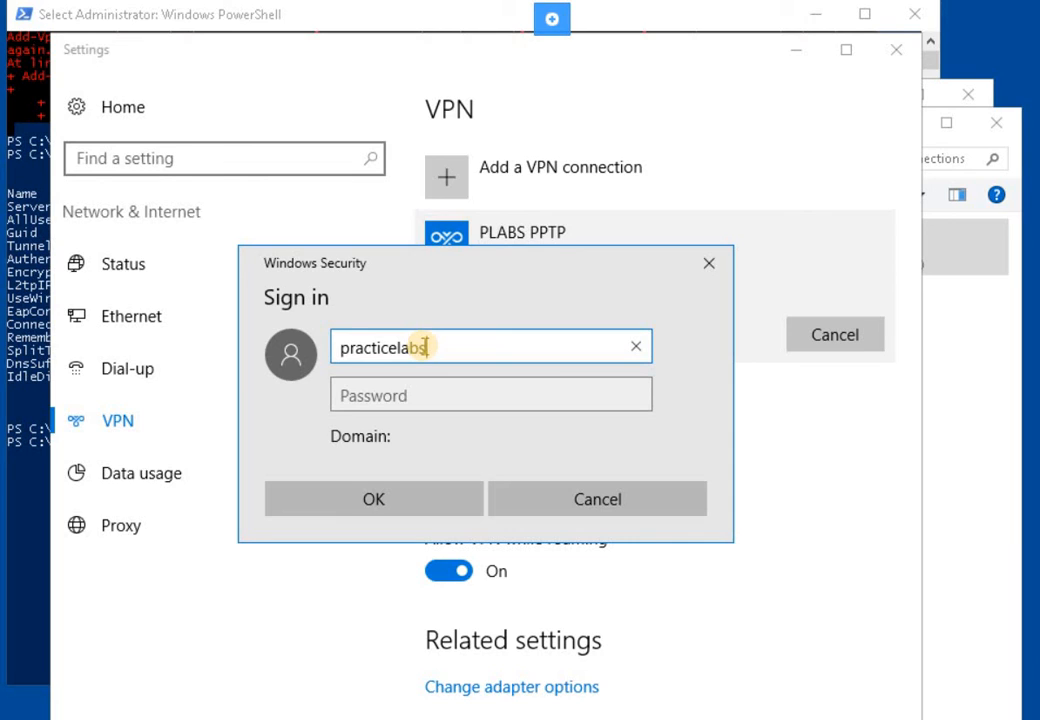
type("\\hi")
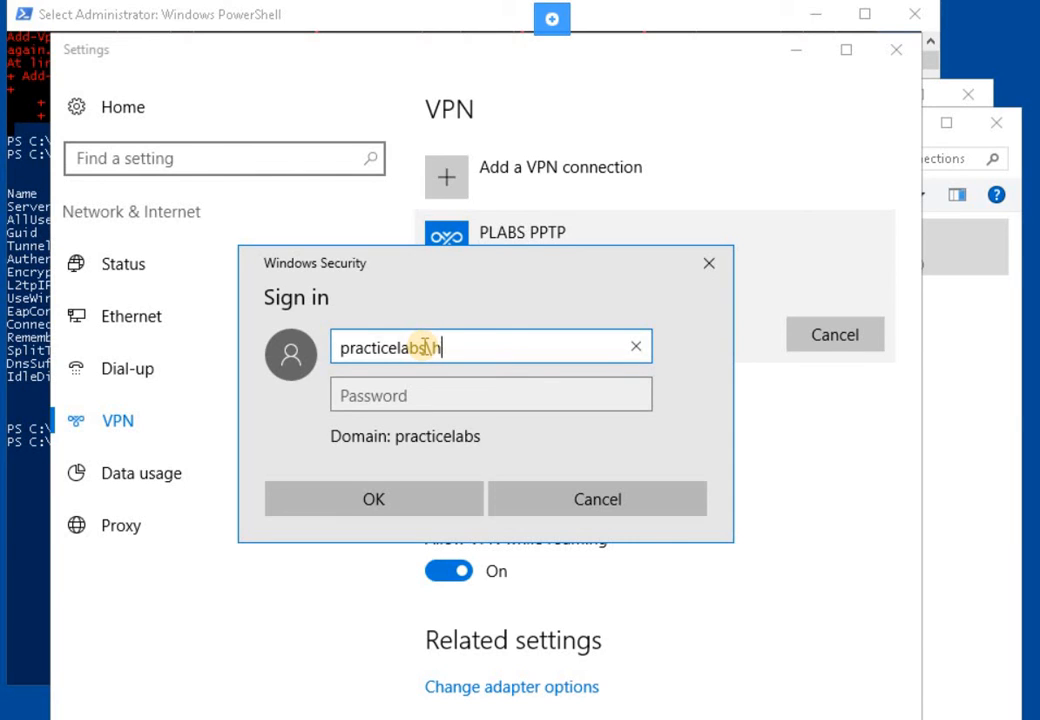
key("BackSpace")
type("john.summe")
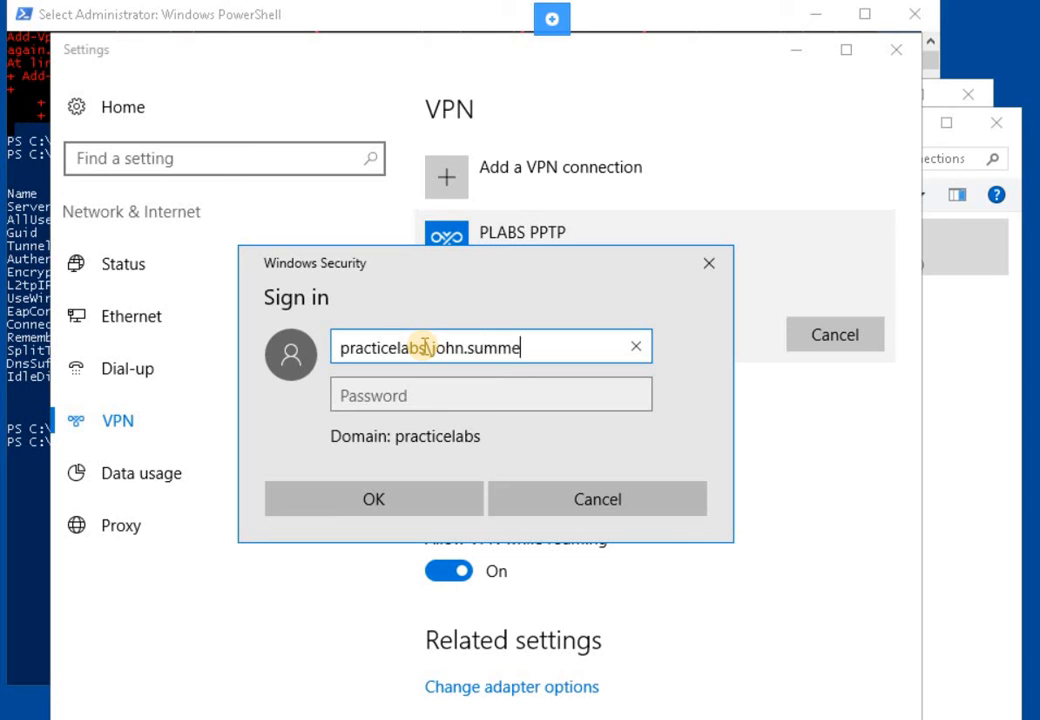
type("rs")
key("Tab")
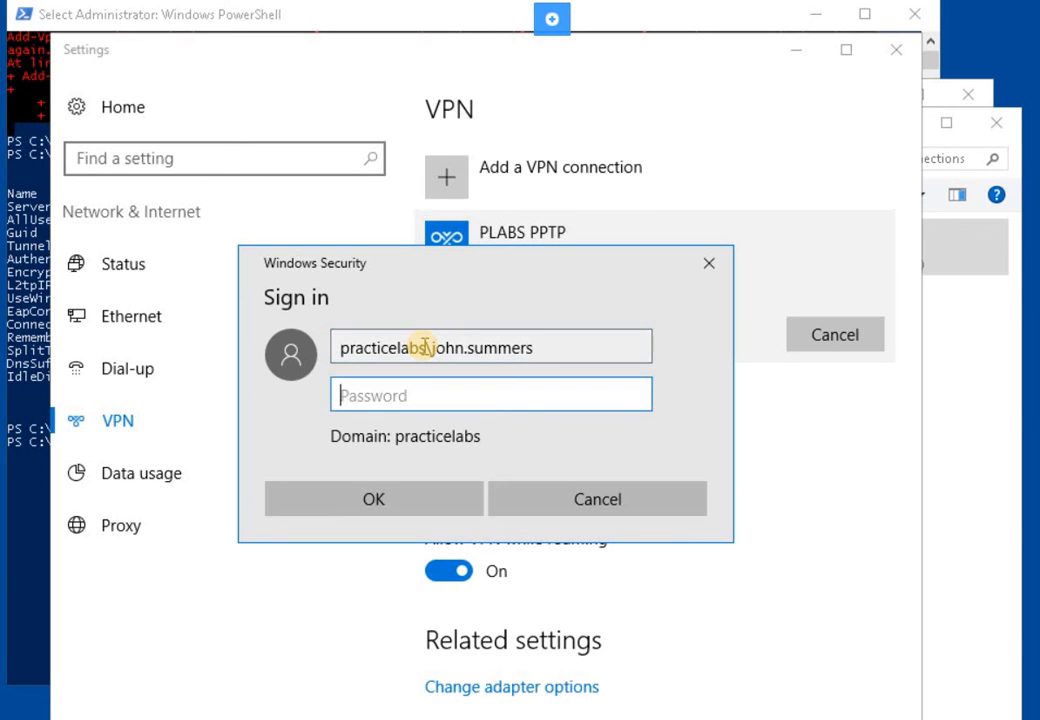
type("Passw0rd")
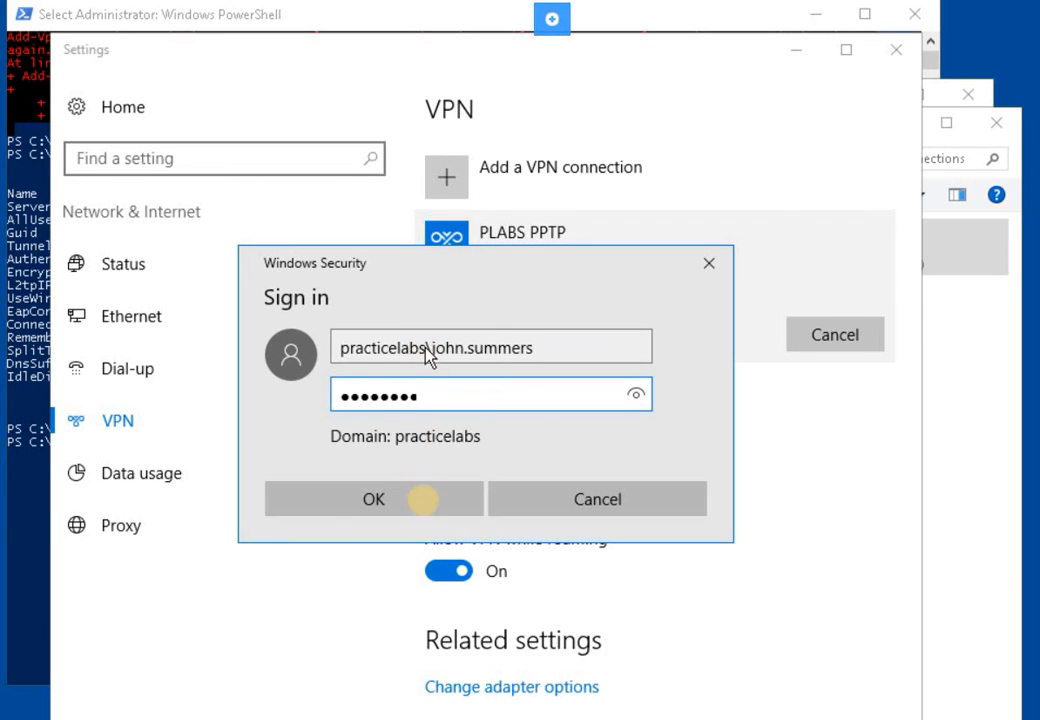
left_click(422, 498)
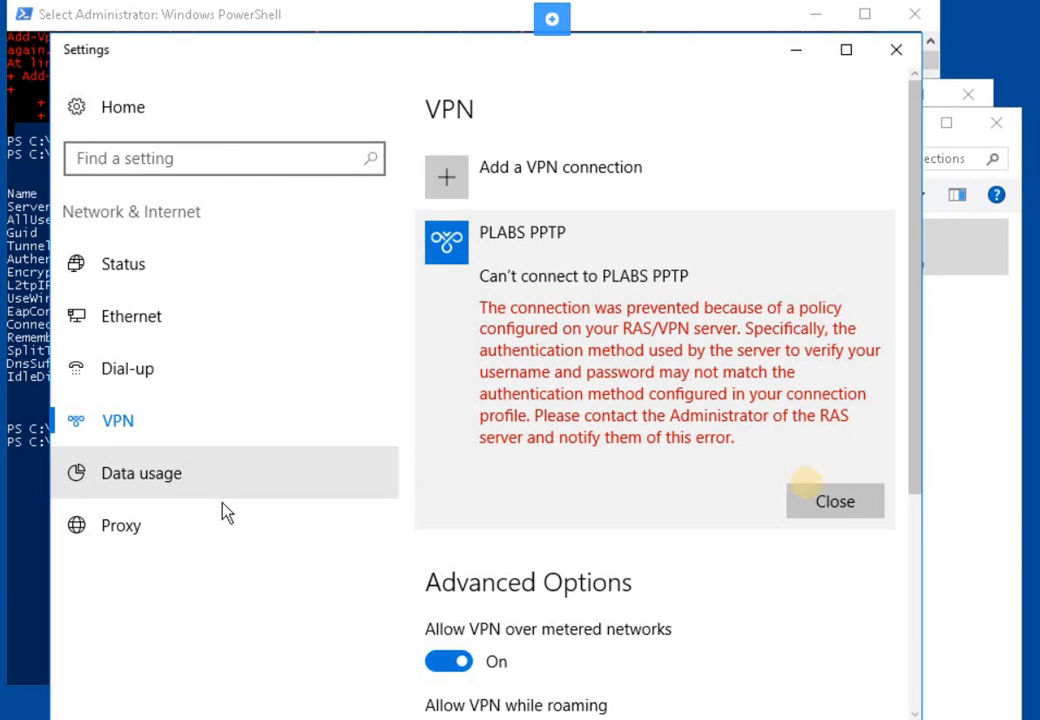
left_click(861, 499)
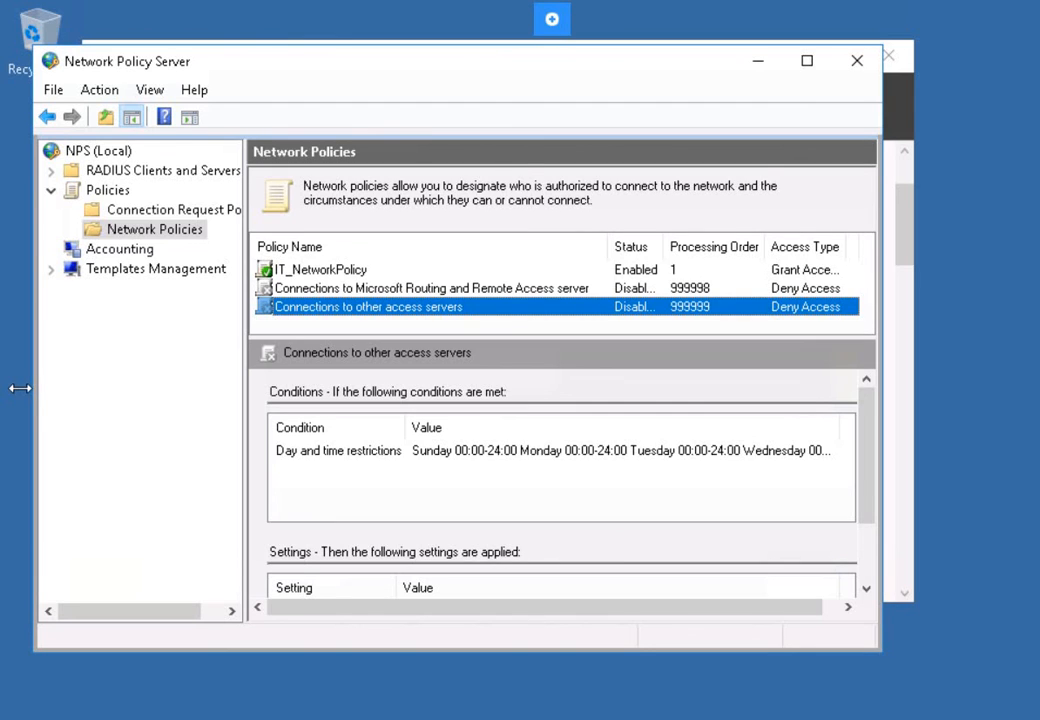
- Select the 'Connections to other access servers' policy to view its disabled, deny-access settings
left_click(192, 427)
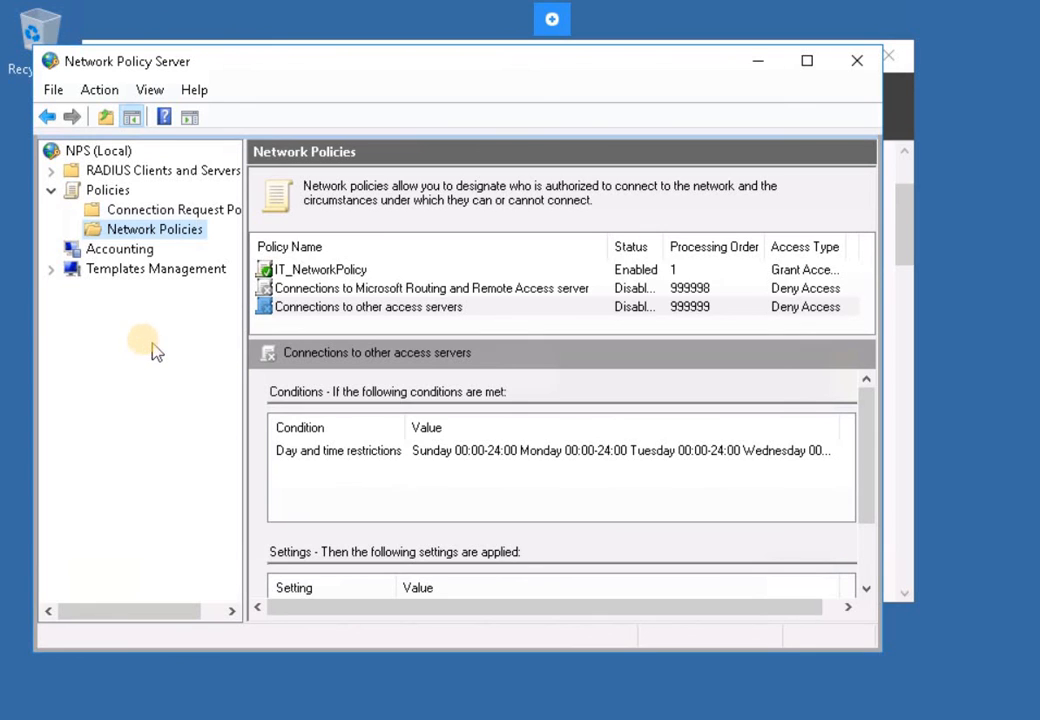
- Close NPS and browse File Explorer to C:\Windows\System32\LogFiles
left_click(858, 61)
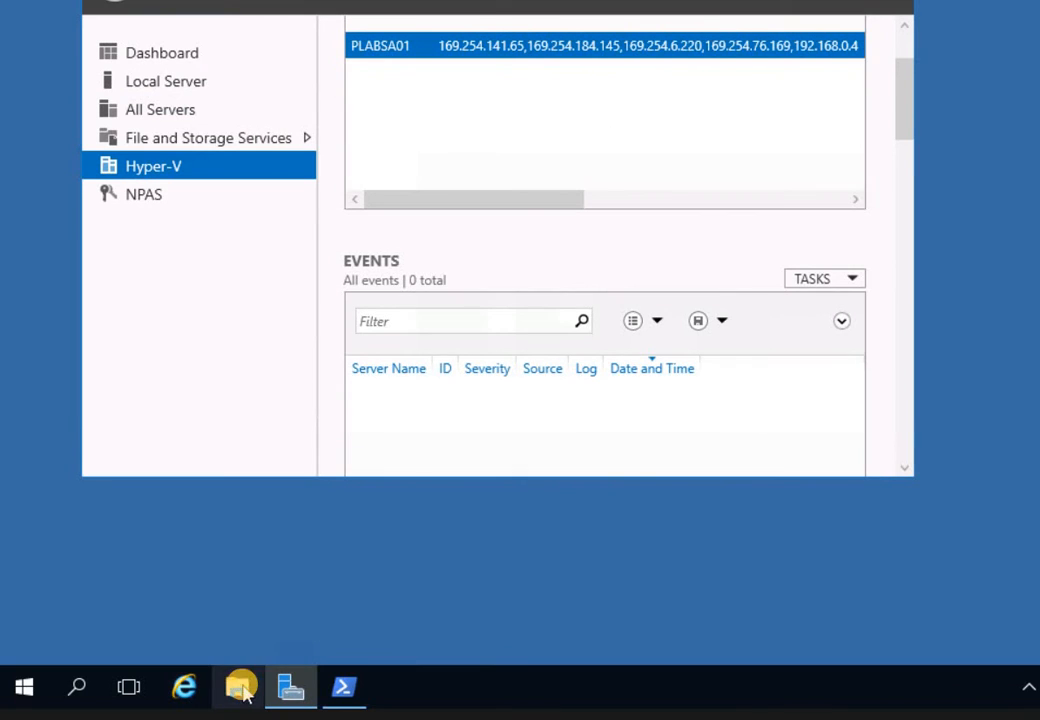
left_click(237, 687)
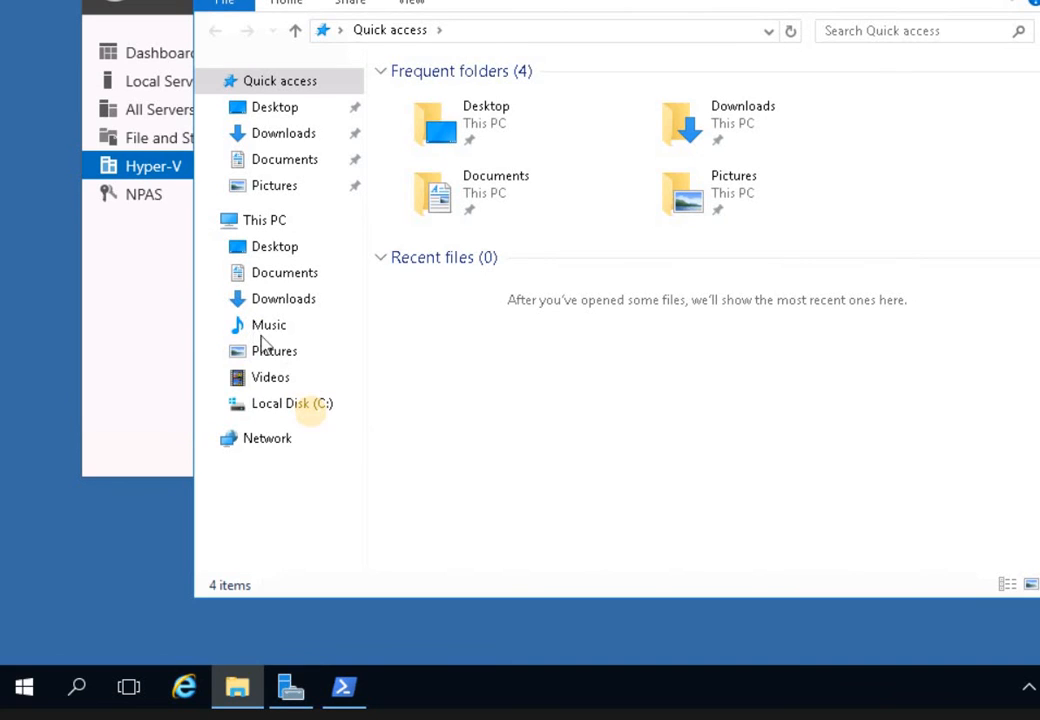
left_click(306, 404)
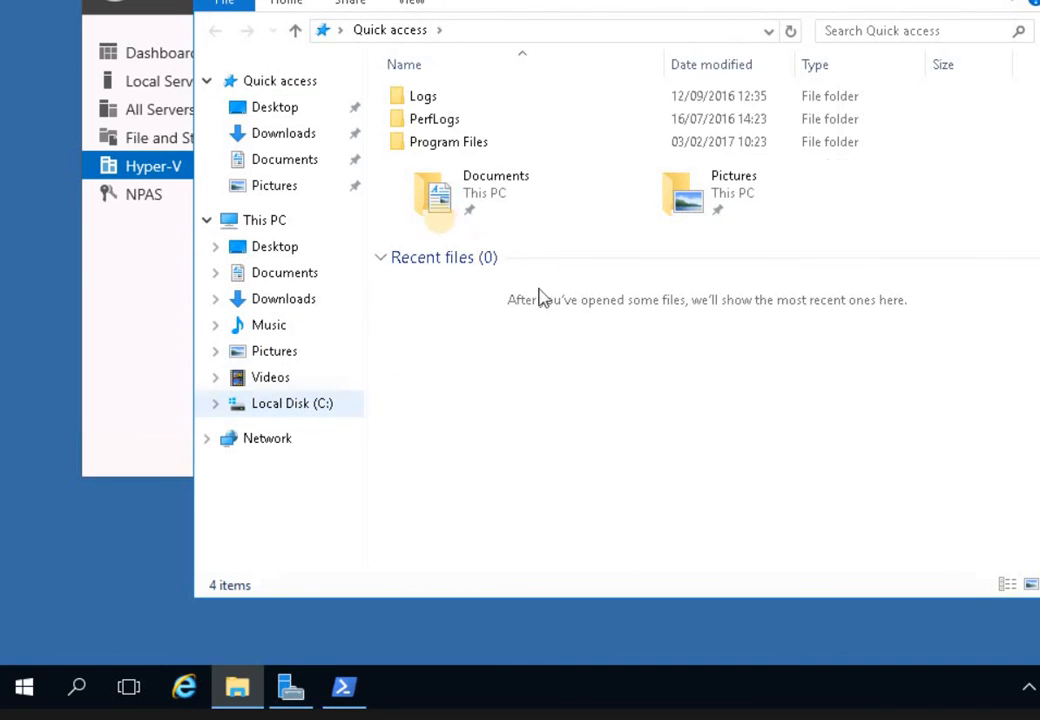
double_click(436, 211)
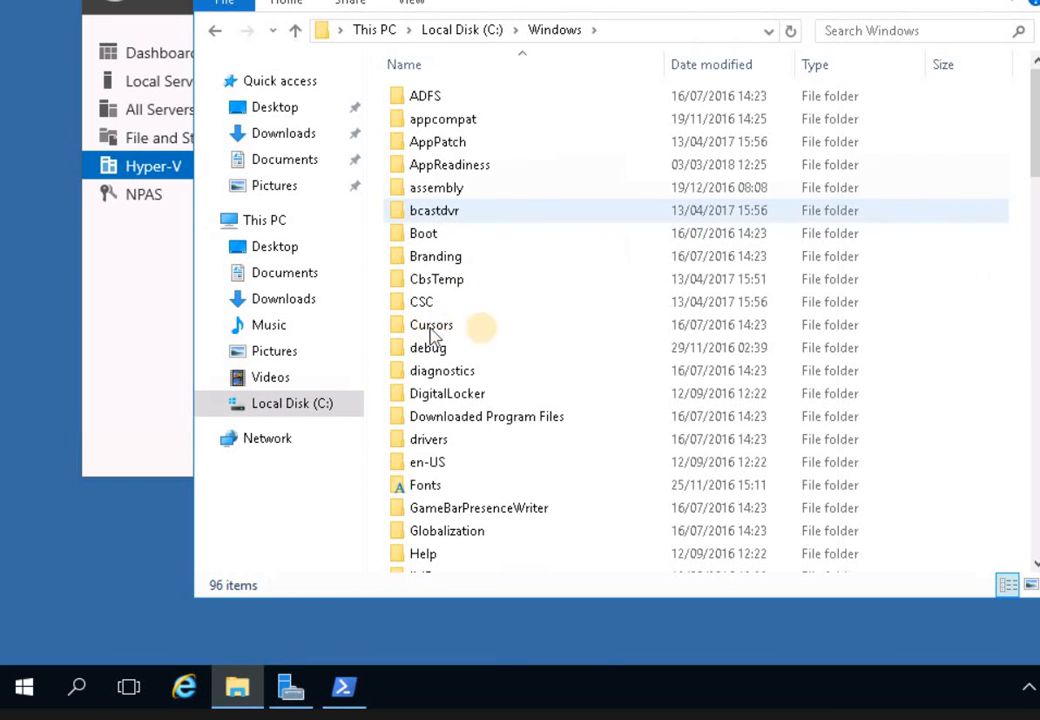
key("s")
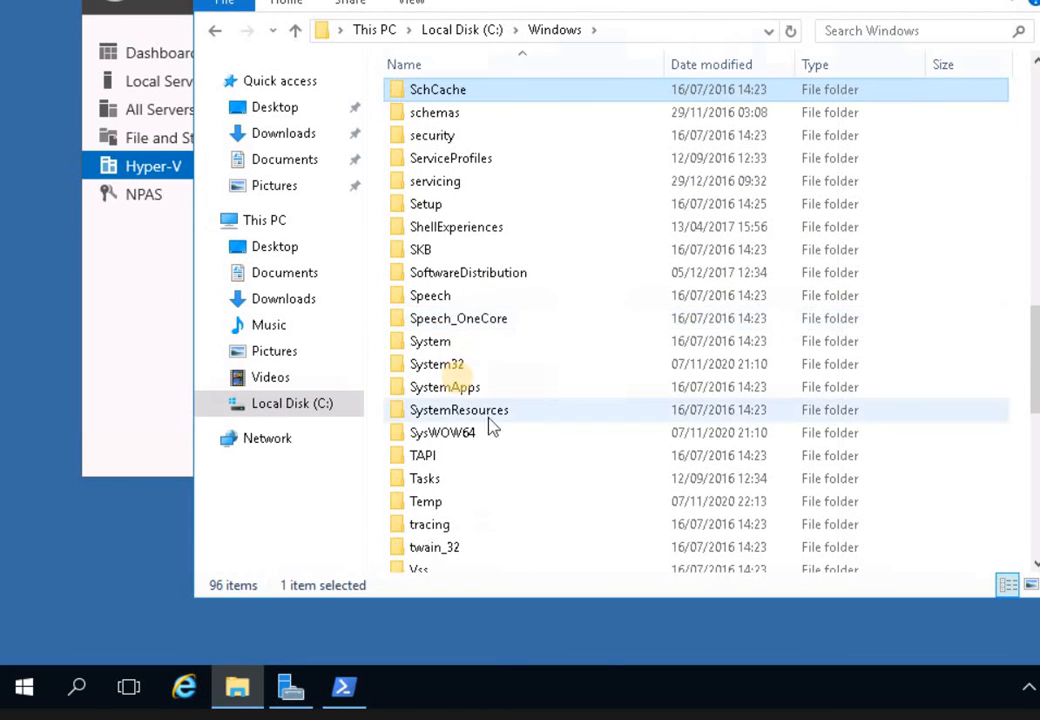
double_click(442, 364)
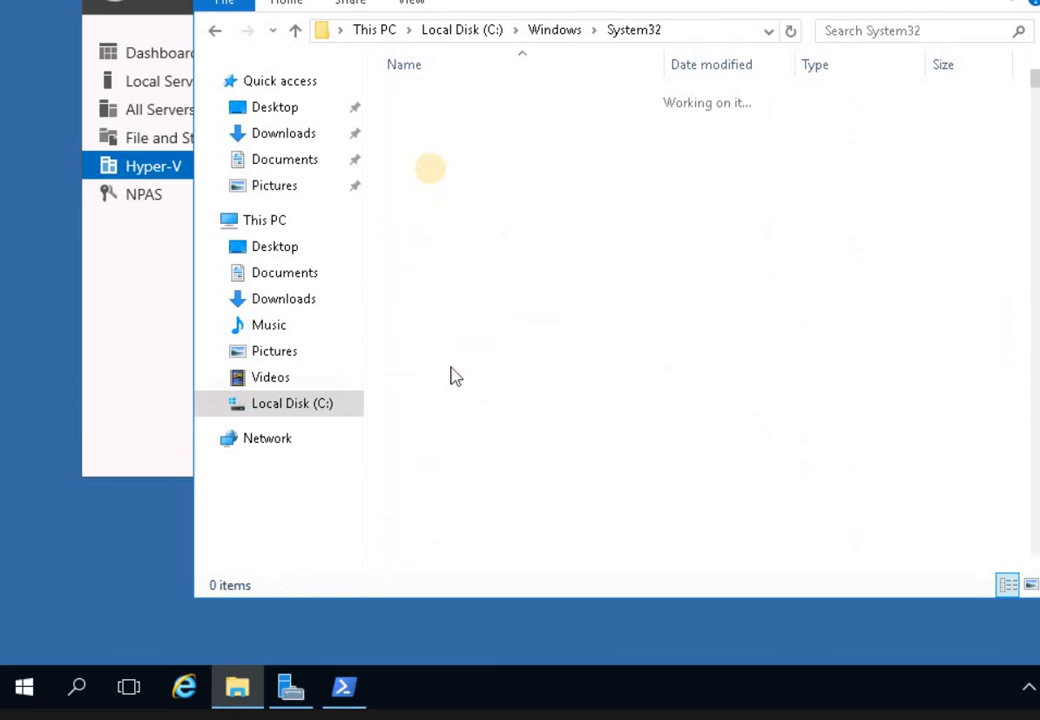
left_click(430, 164)
key("Down")
key("Down")
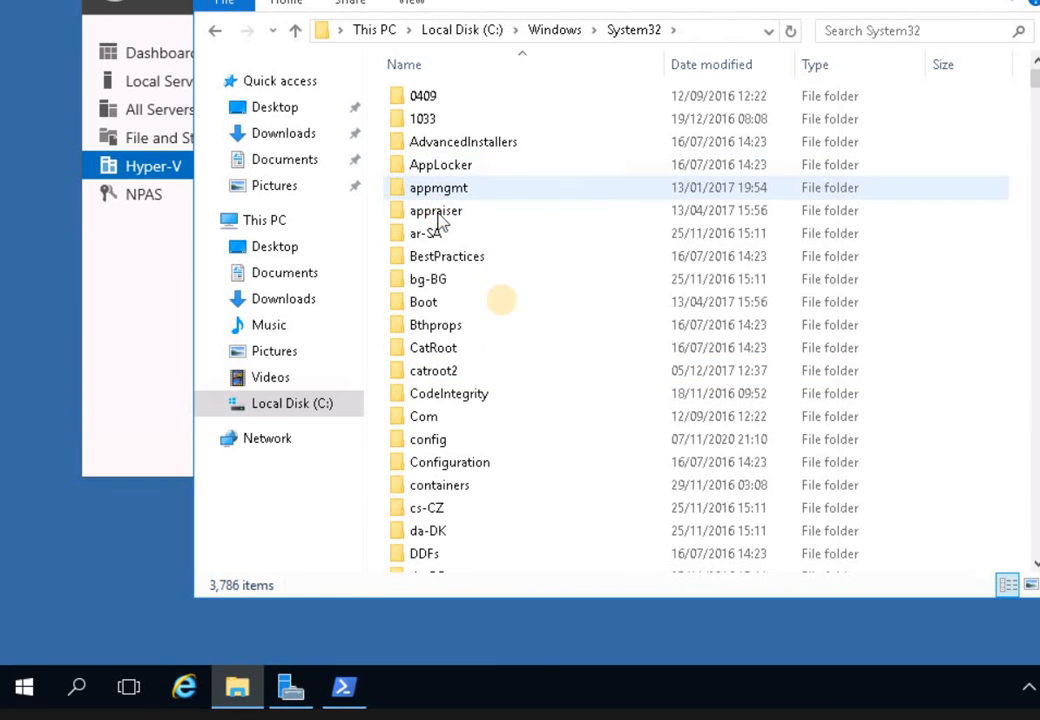
key("l")
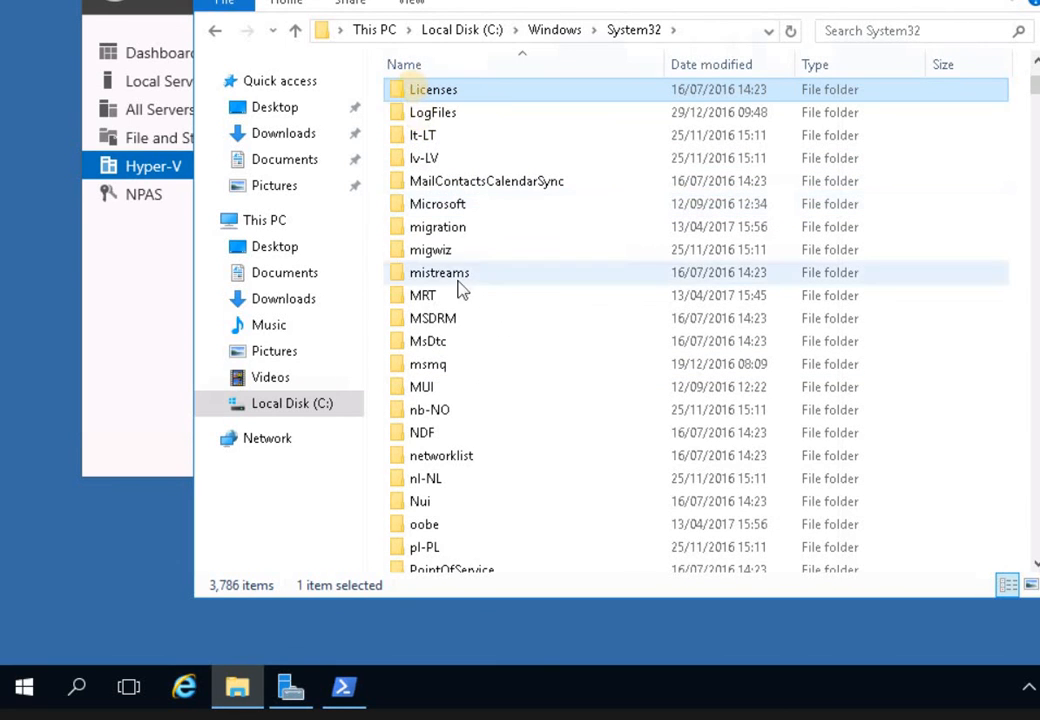
left_click(425, 114)
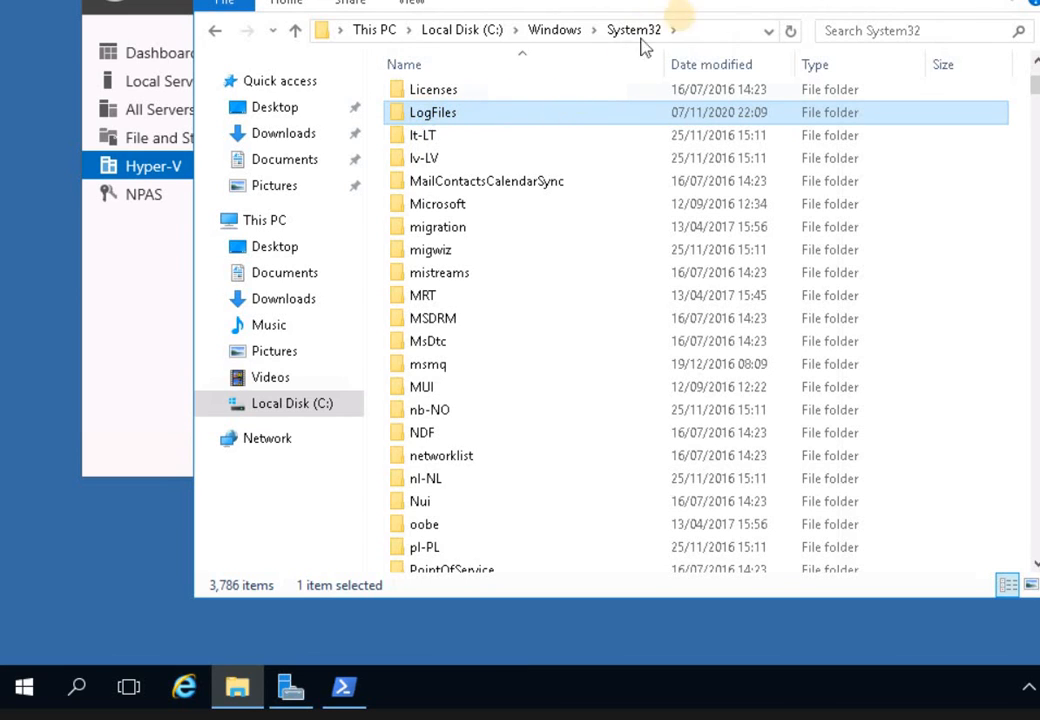
key("Return")
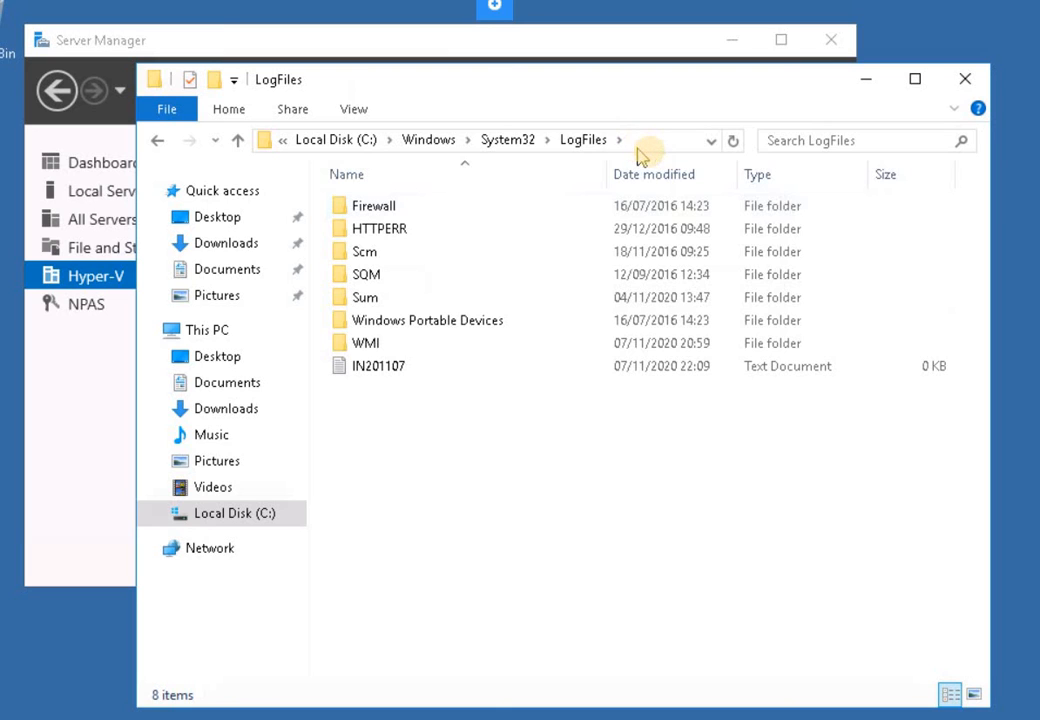
- Refresh the LogFiles folder so IN201107 shows 6 KB, and select it
left_click(399, 367)
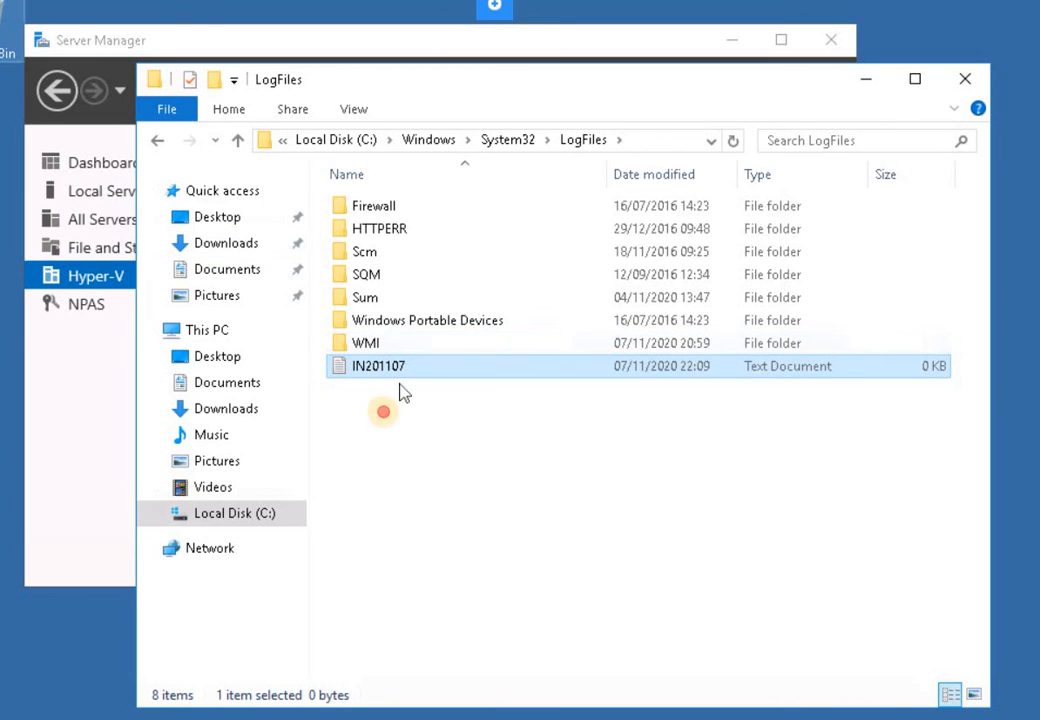
left_click(355, 380)
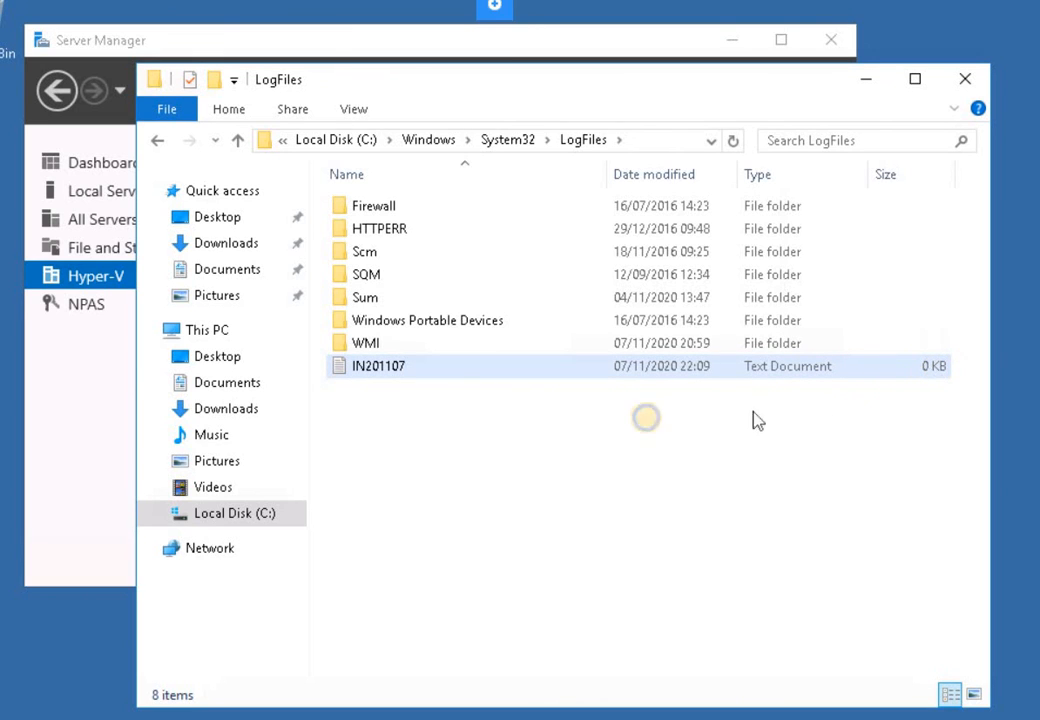
right_click(647, 420)
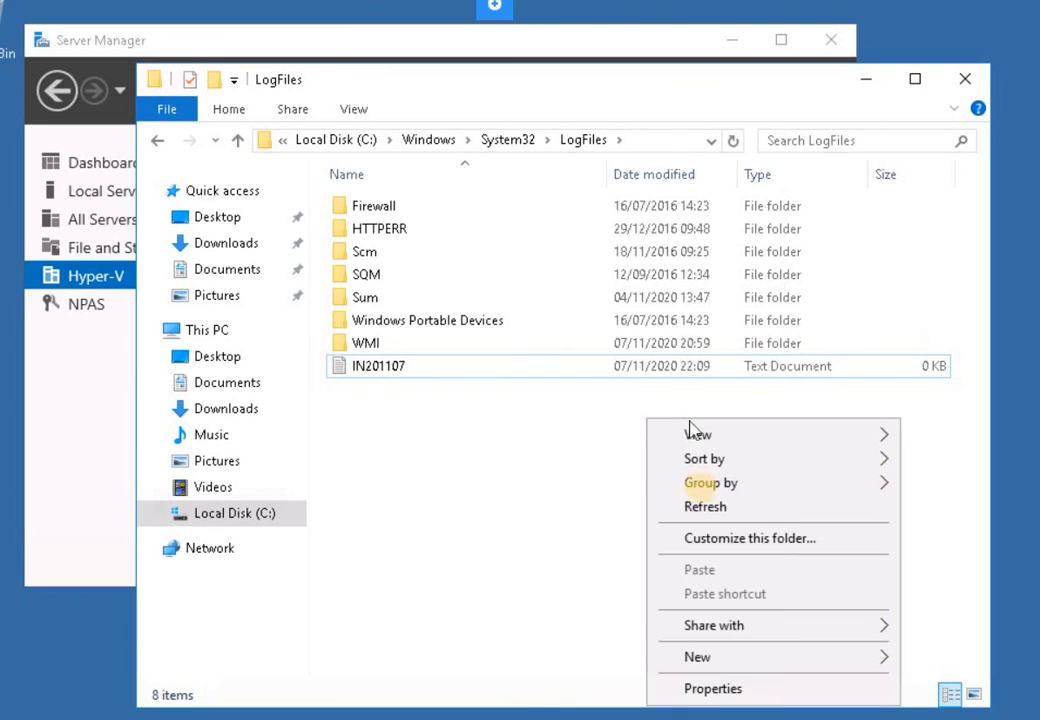
left_click(703, 508)
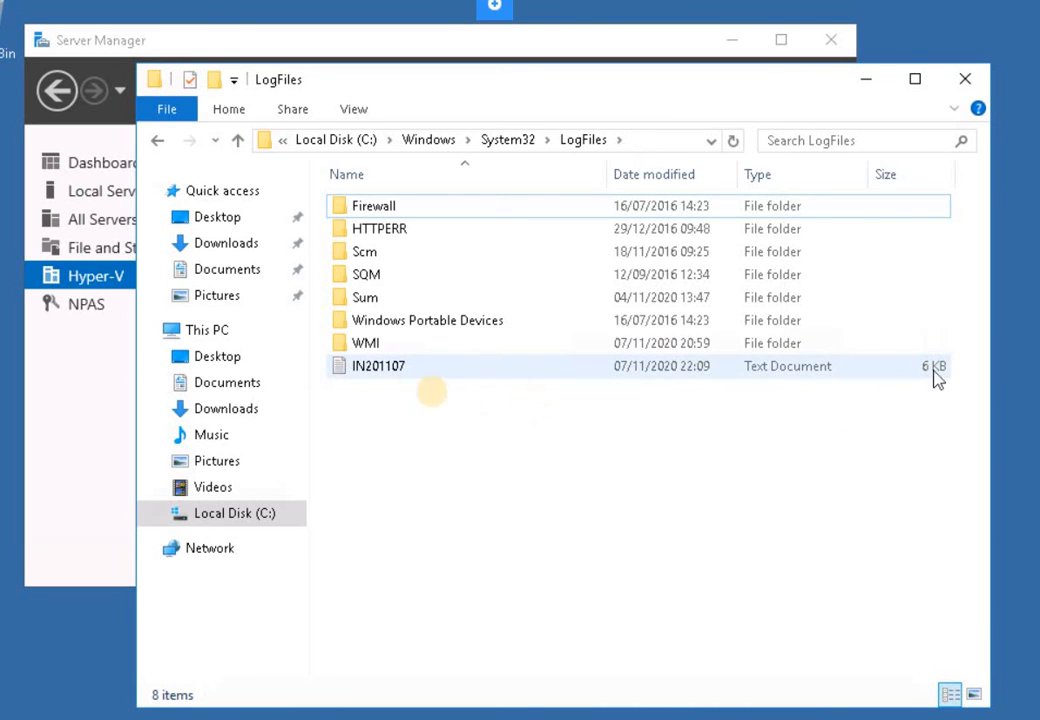
left_click(385, 373)
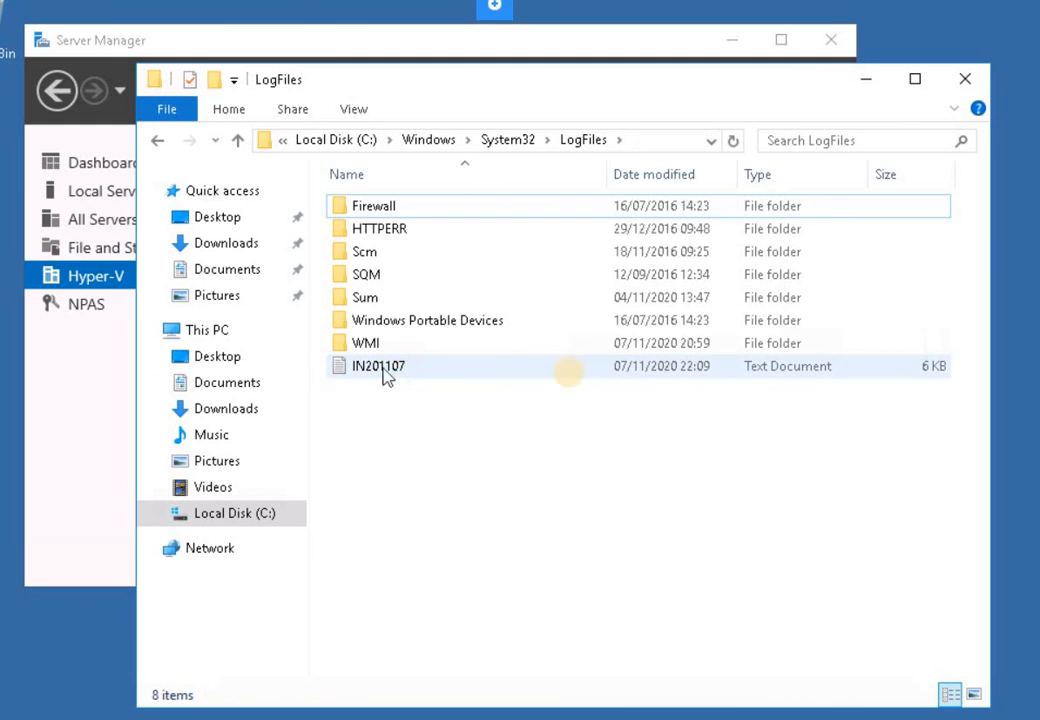
key("Return")
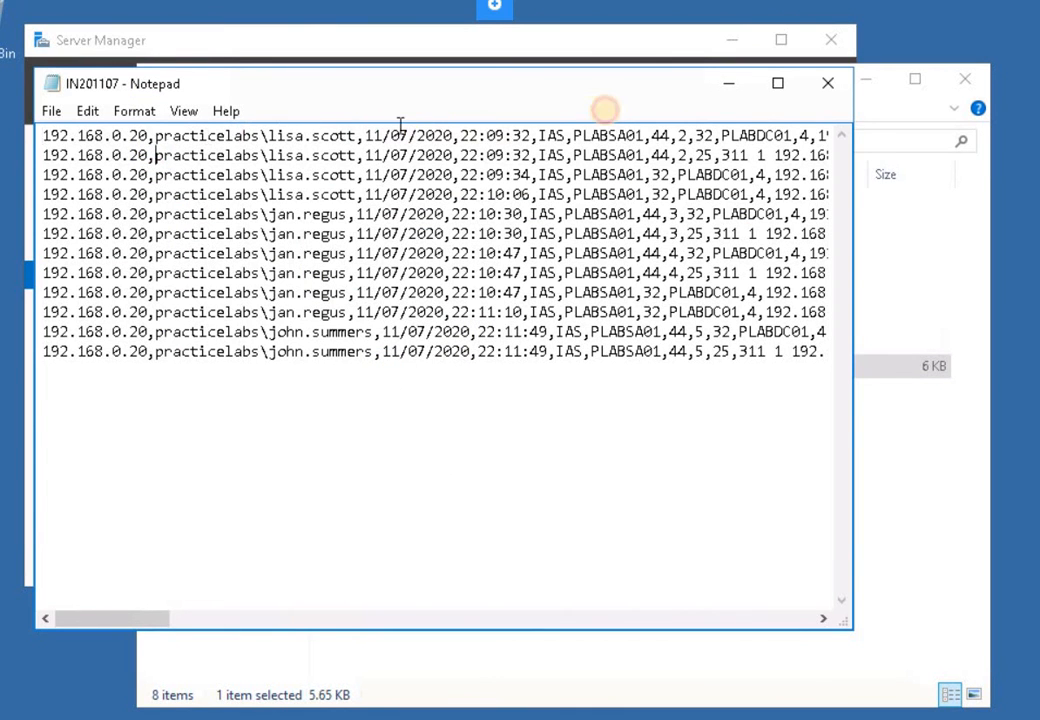
left_click_drag(617, 133, 155, 155)
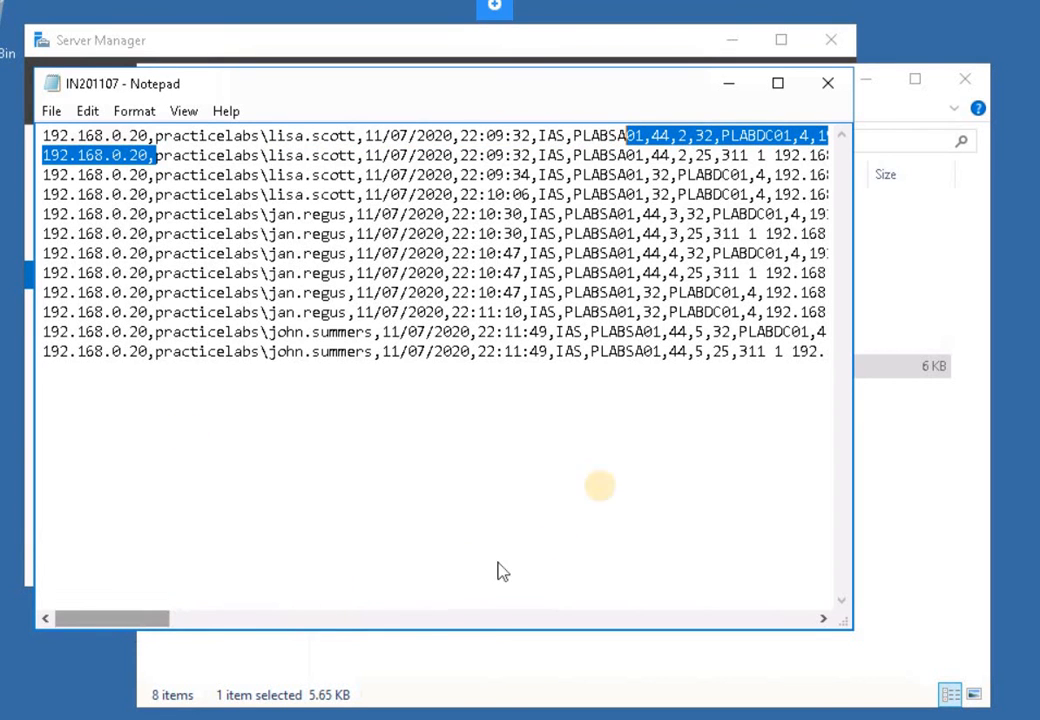
scroll(666, 174, "right", 10)
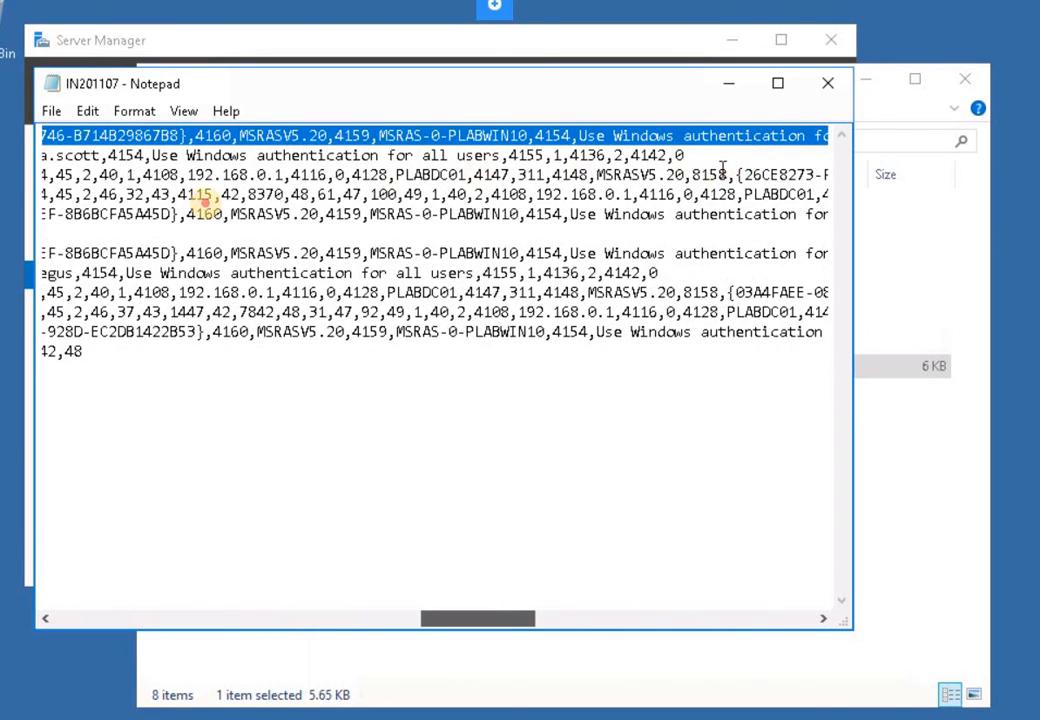
left_click_drag(478, 618, 504, 618)
left_click_drag(713, 175, 45, 110)
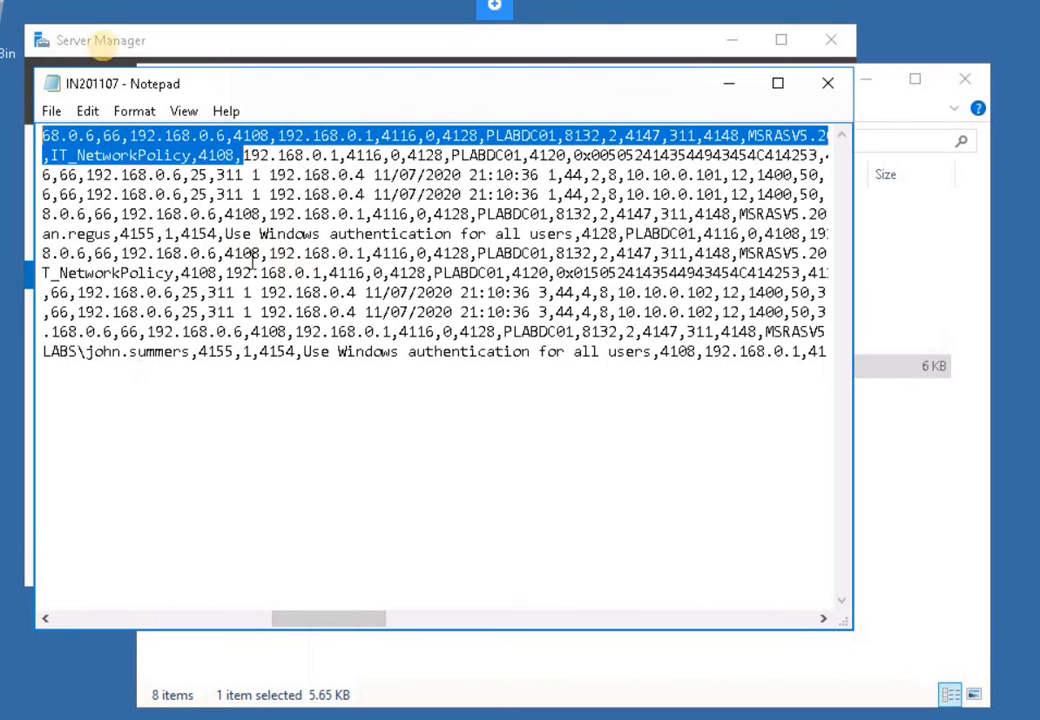
left_click_drag(339, 290, 58, 170)
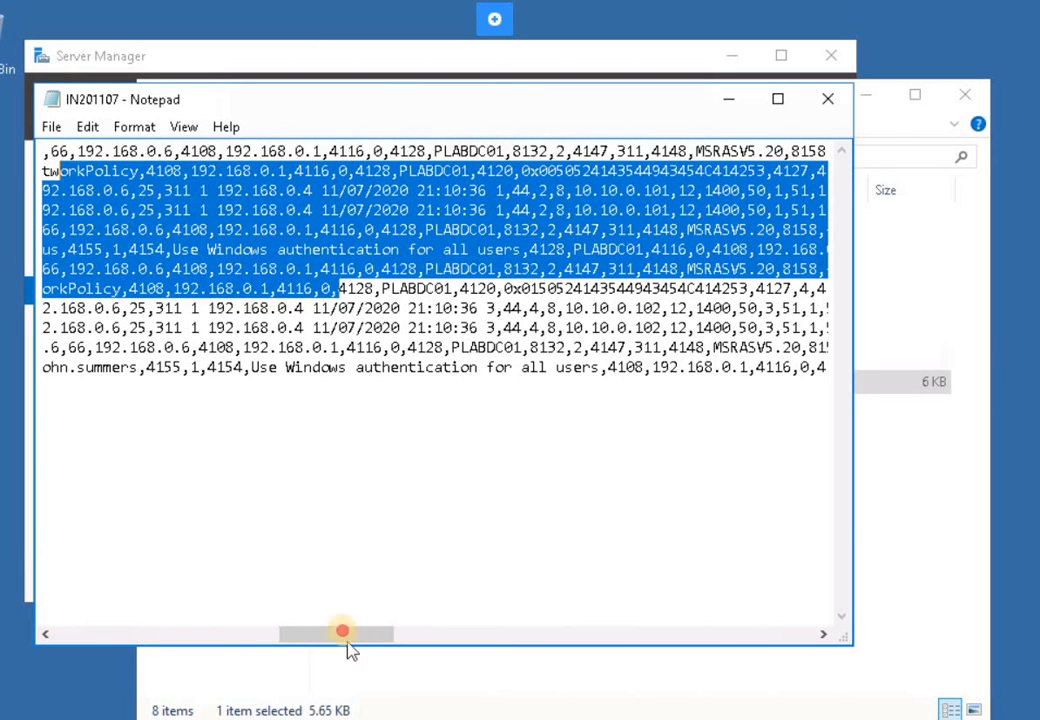
left_click_drag(348, 634, 102, 631)
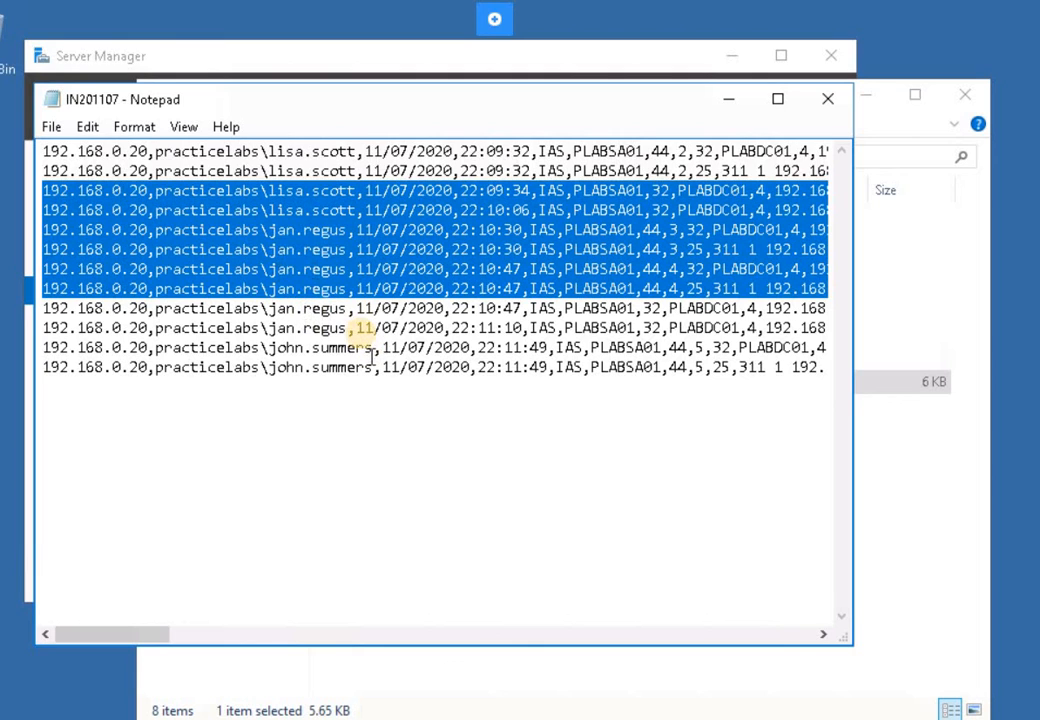
left_click(434, 400)
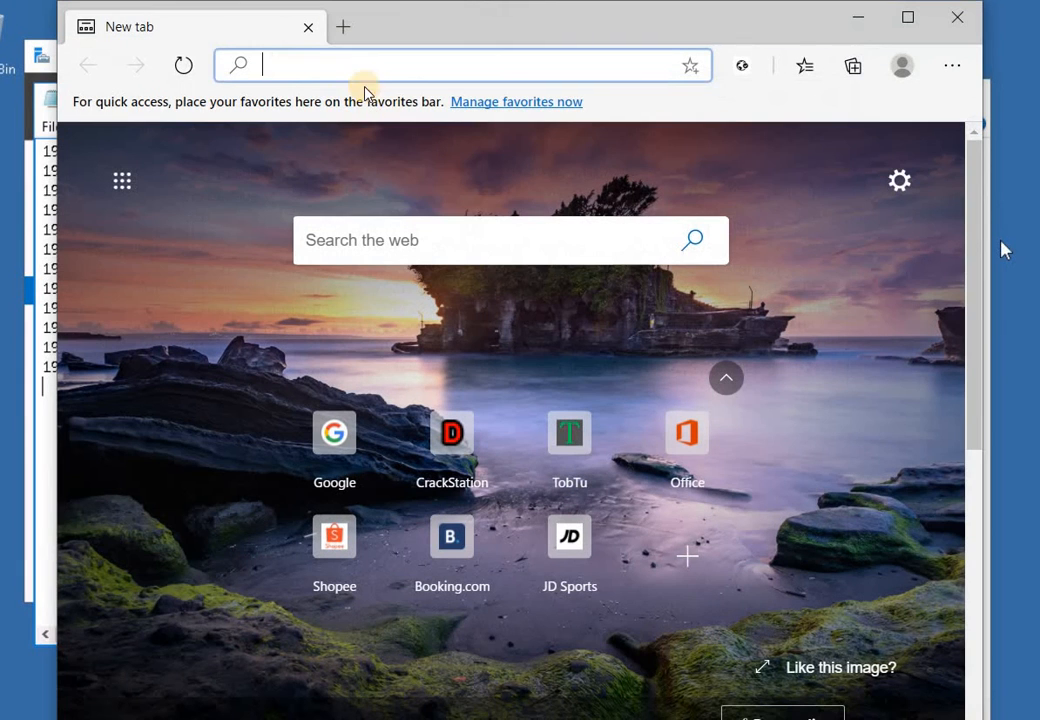
left_click(369, 67)
- Search Google for iasviewer and scroll to DeepSoftware's IAS Log Viewer download section
type("google")
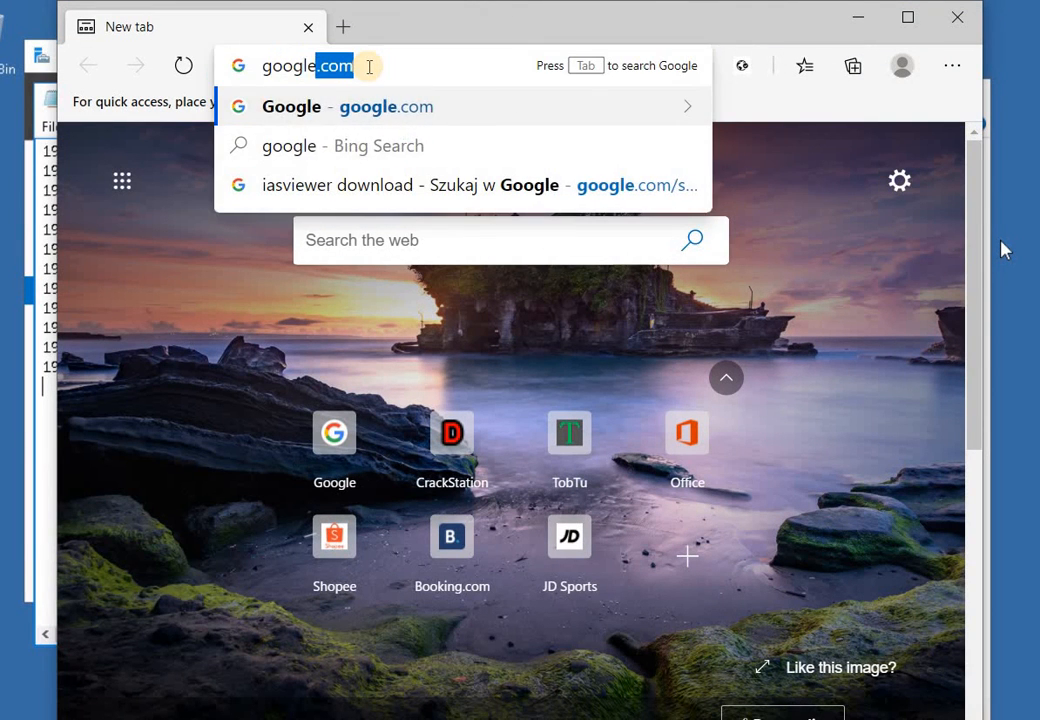
key("Return")
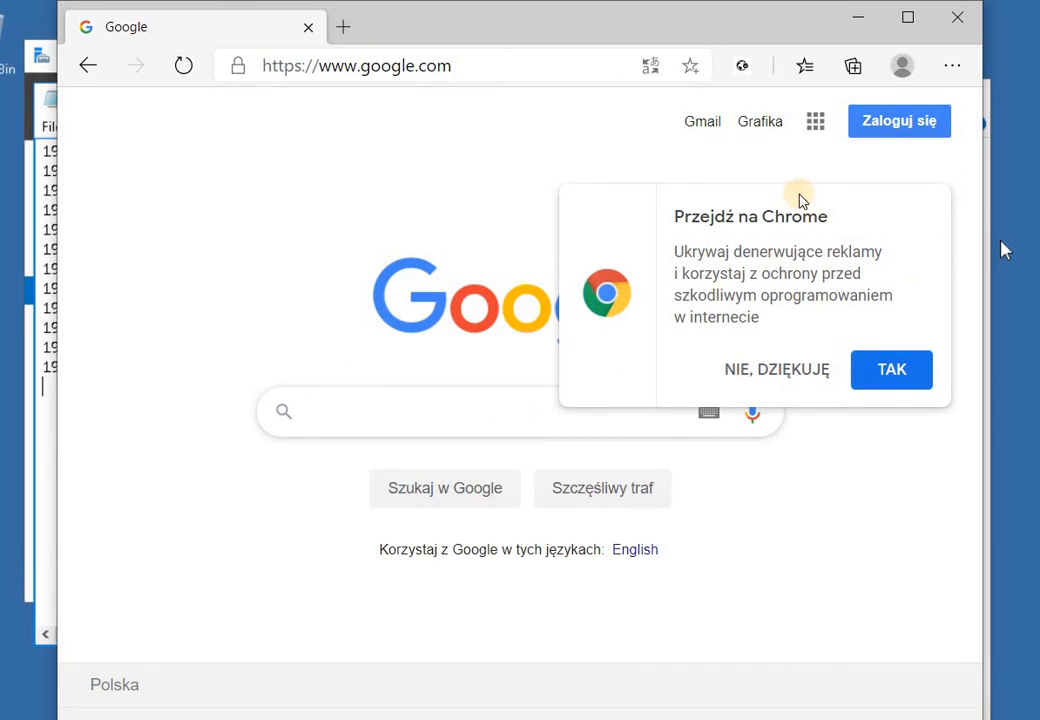
left_click(325, 409)
type("i")
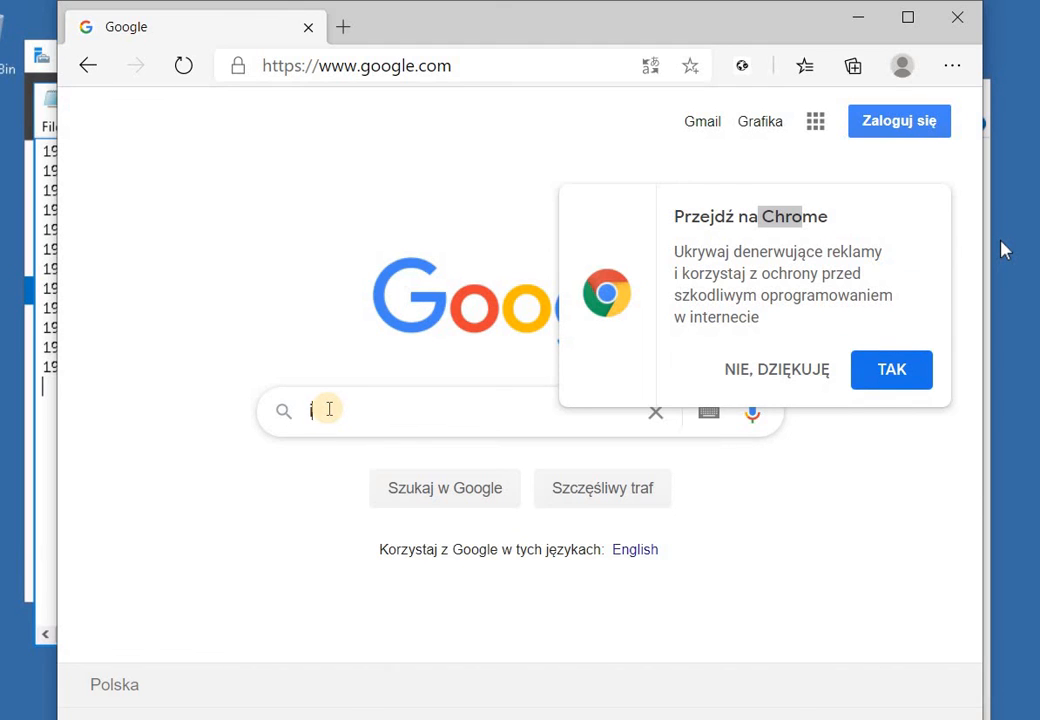
type("asviewer")
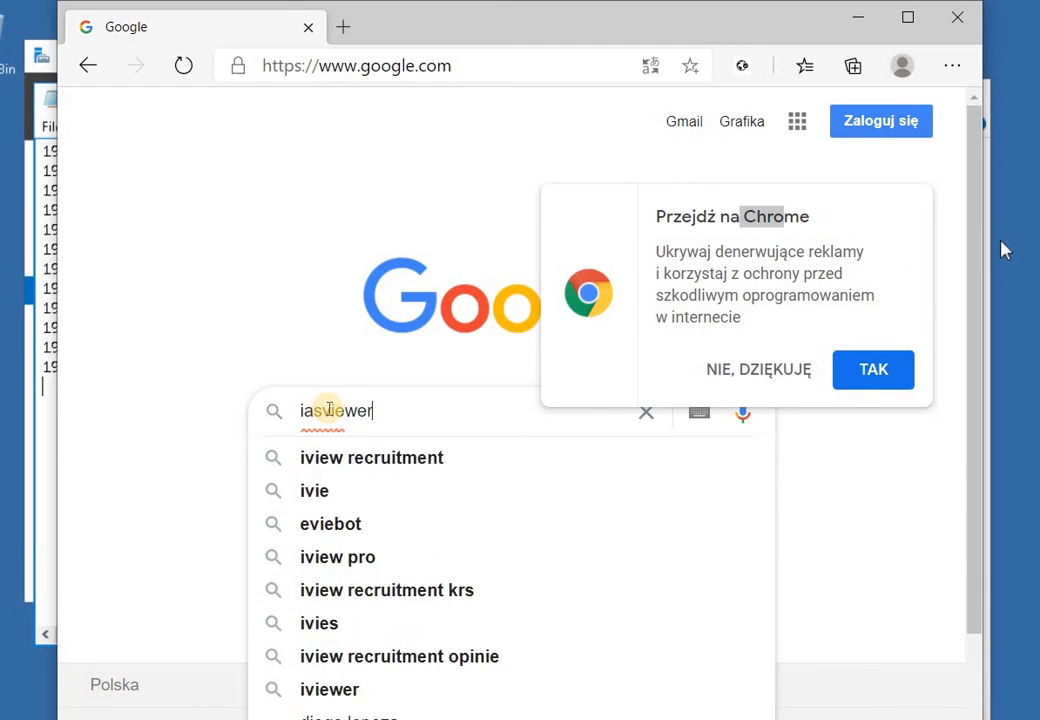
key("BackSpace")
key("BackSpace")
key("BackSpace")
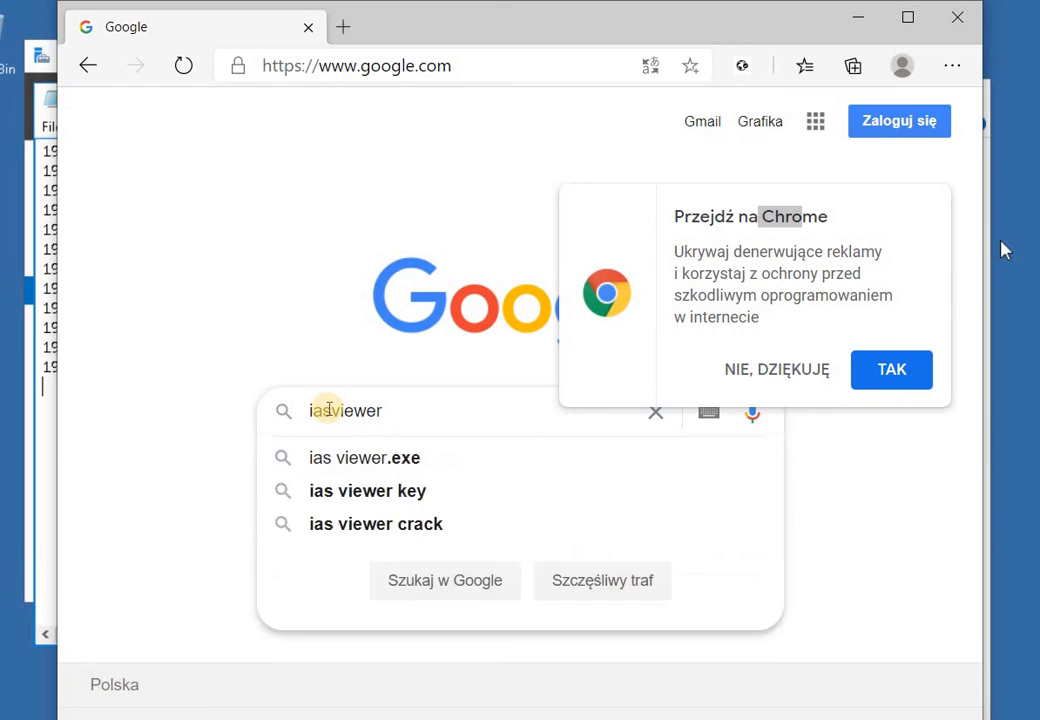
key("Return")
scroll(385, 420, "down", 2)
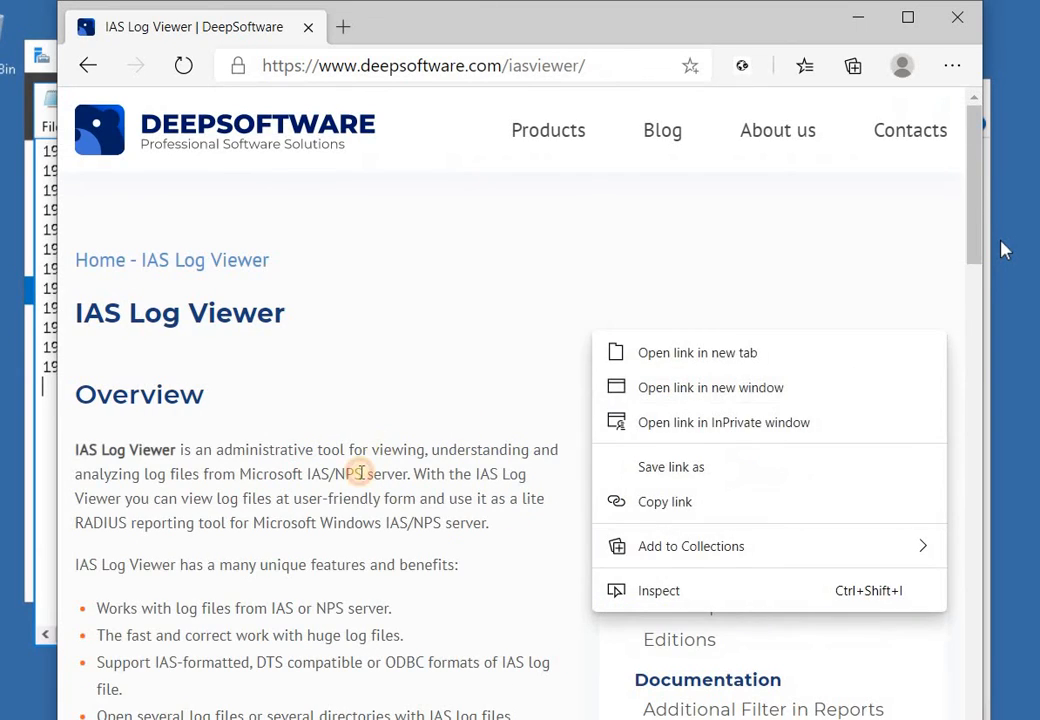
left_click(358, 472)
scroll(356, 483, "down", 8)
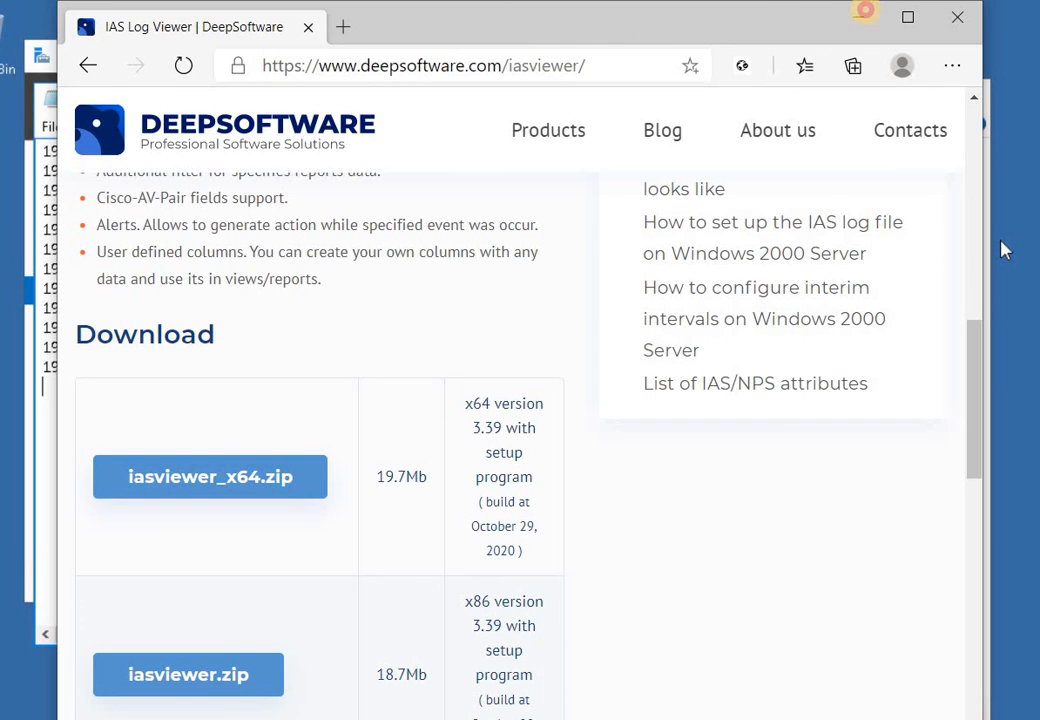
- Minimize Edge and close the log file open in Notepad
left_click(860, 15)
left_click(827, 98)
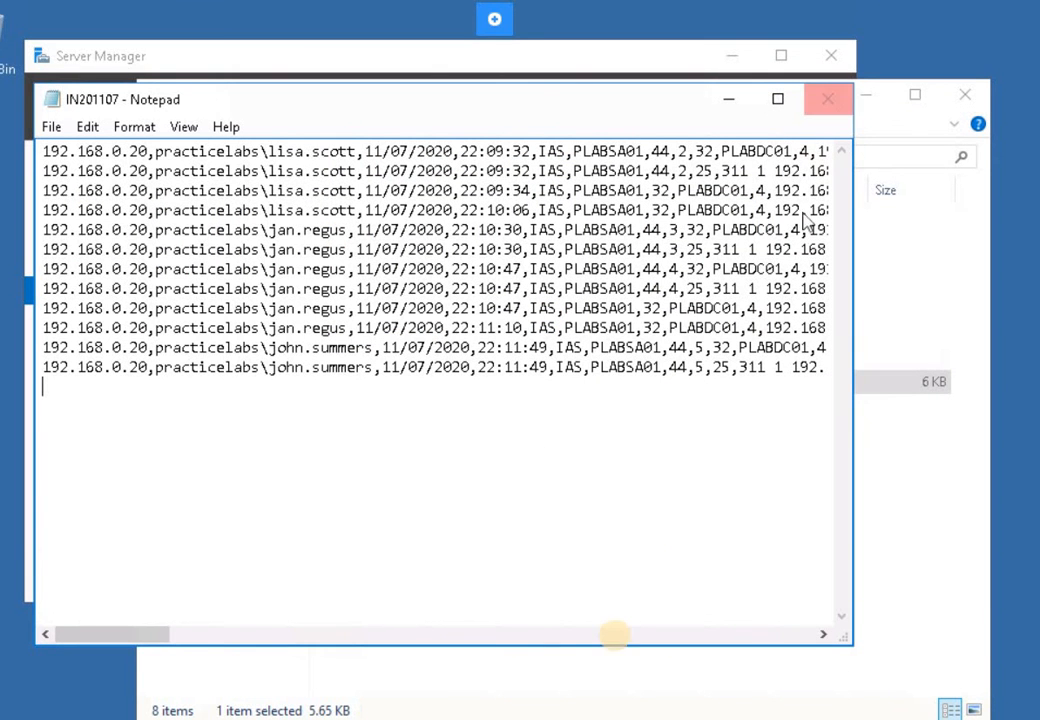
left_click(605, 550)
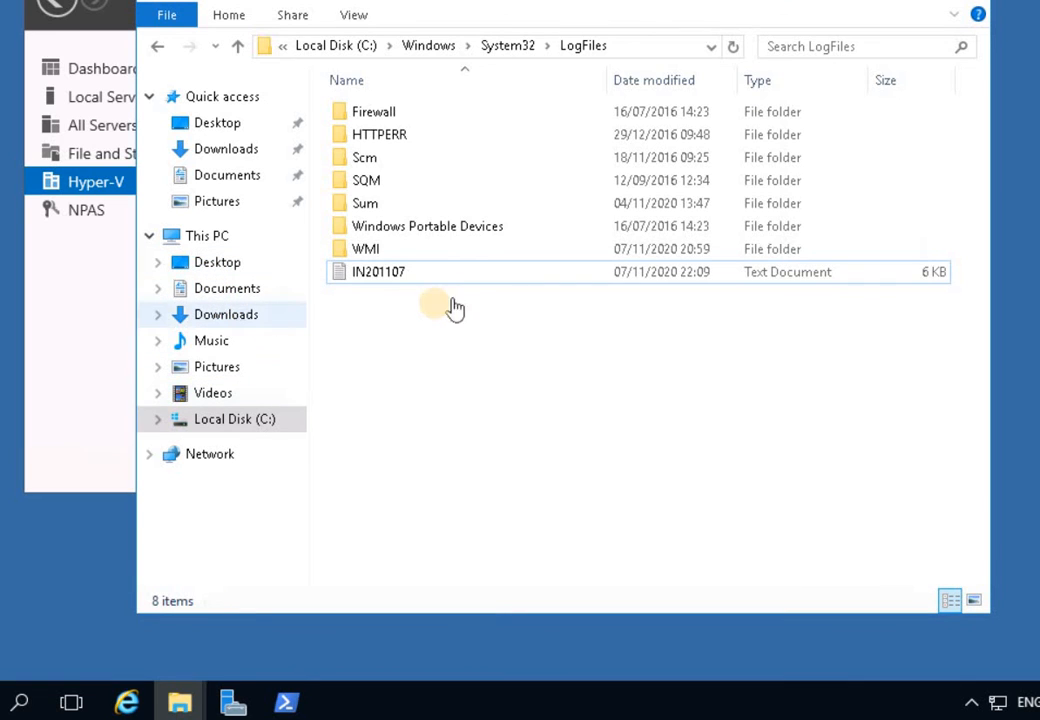
- Extract iasviewer_v294.zip in Downloads and select setup in the extracted folder
left_click(226, 314)
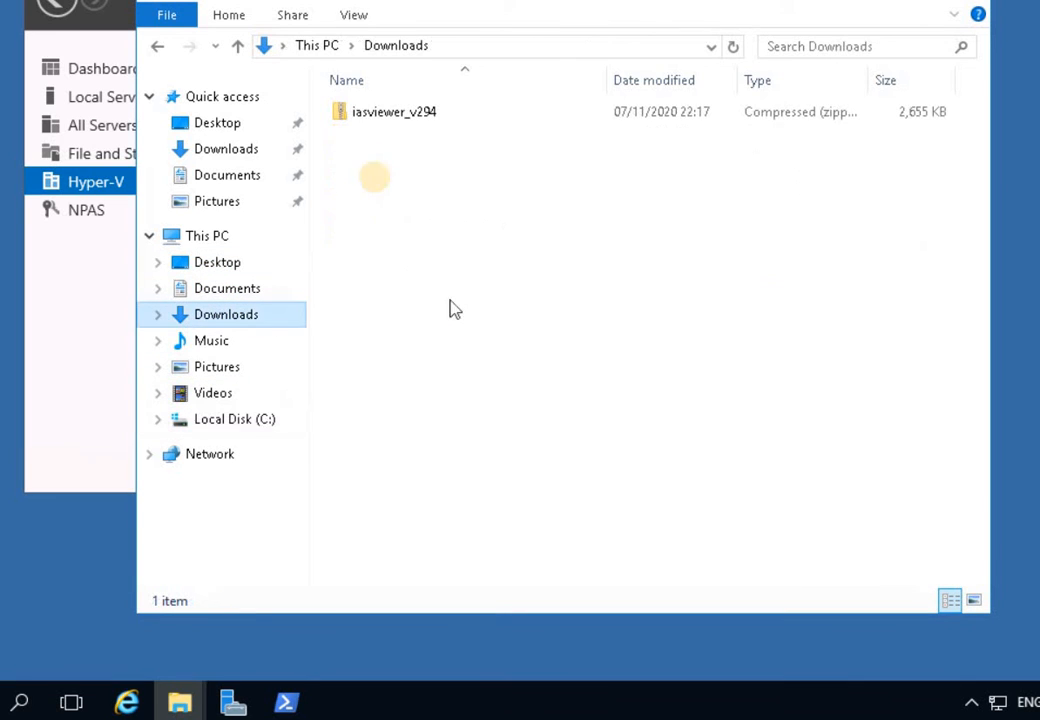
left_click(374, 115)
right_click(374, 116)
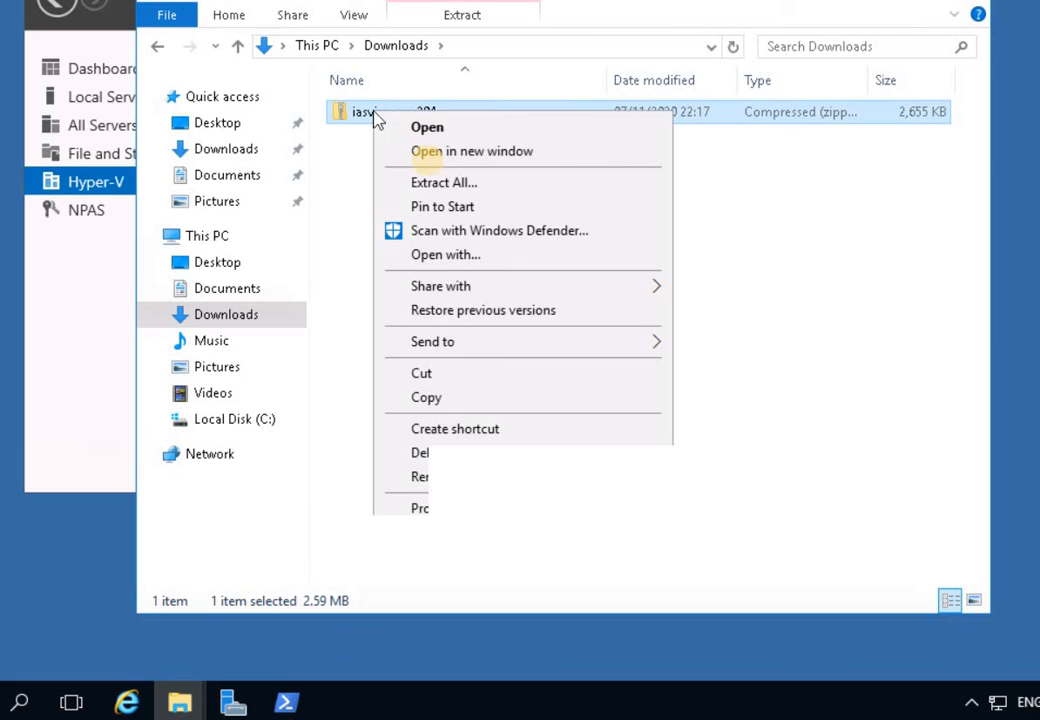
left_click(440, 184)
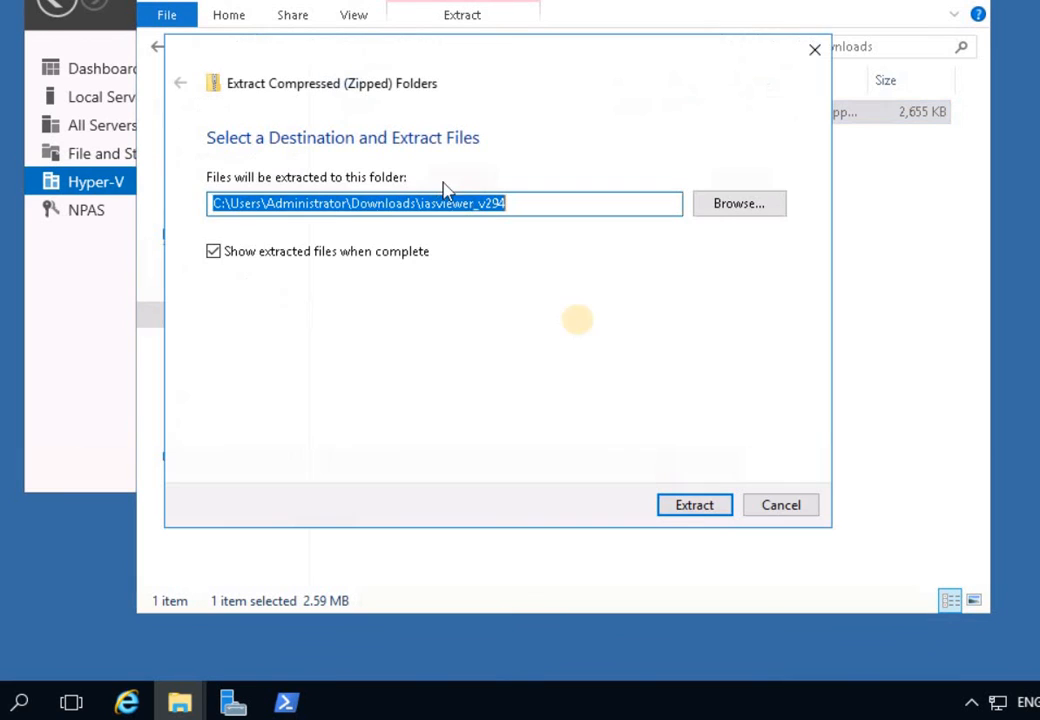
left_click(694, 506)
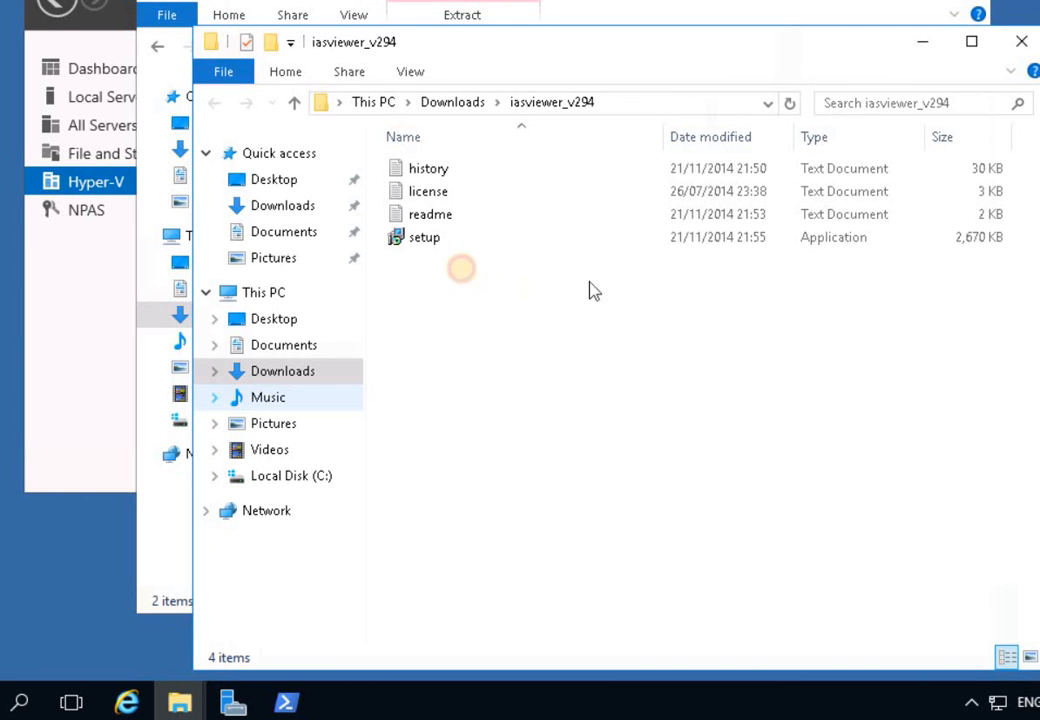
left_click(430, 239)
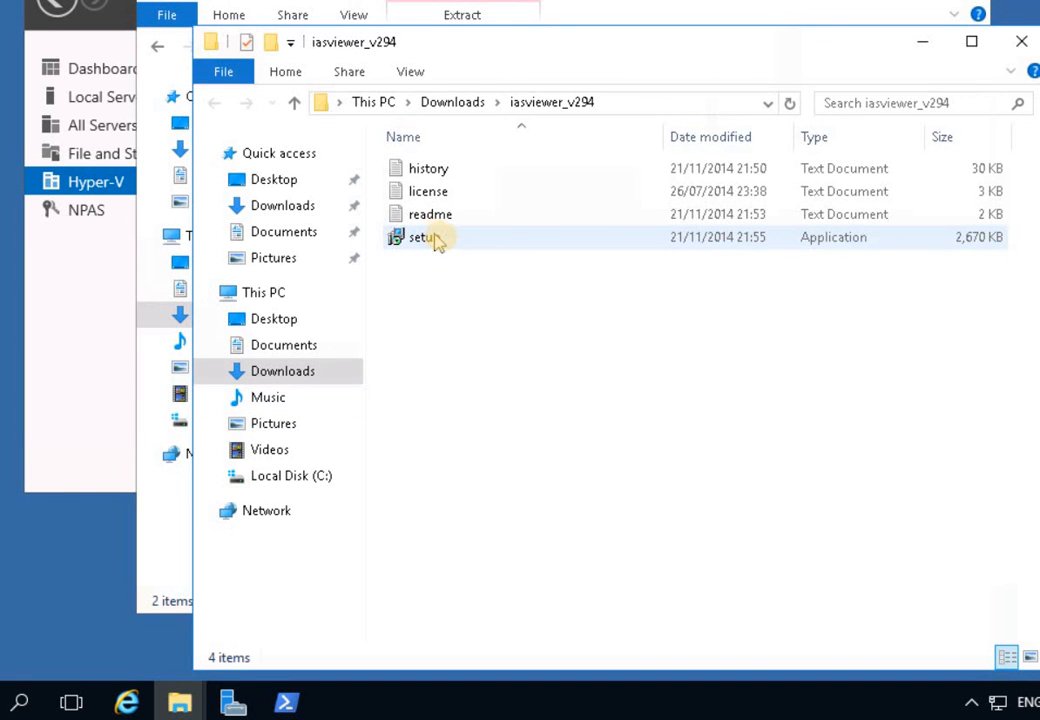
- Install IAS Log Viewer v2.94 with default folder, Start Menu folder and a desktop icon
double_click(445, 240)
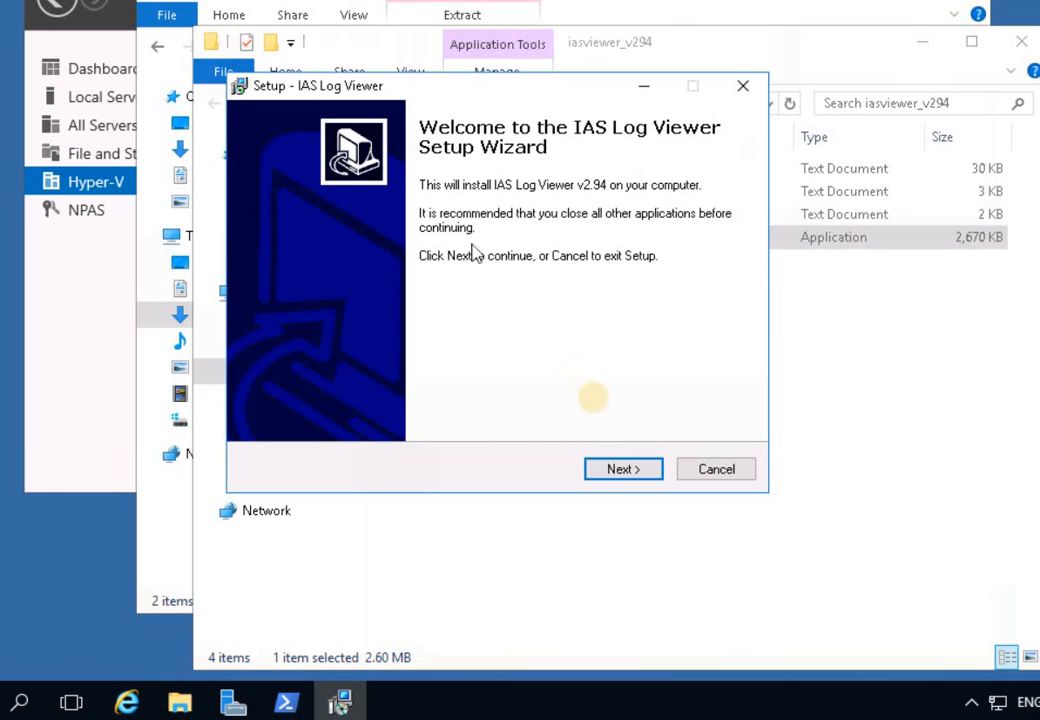
left_click(616, 470)
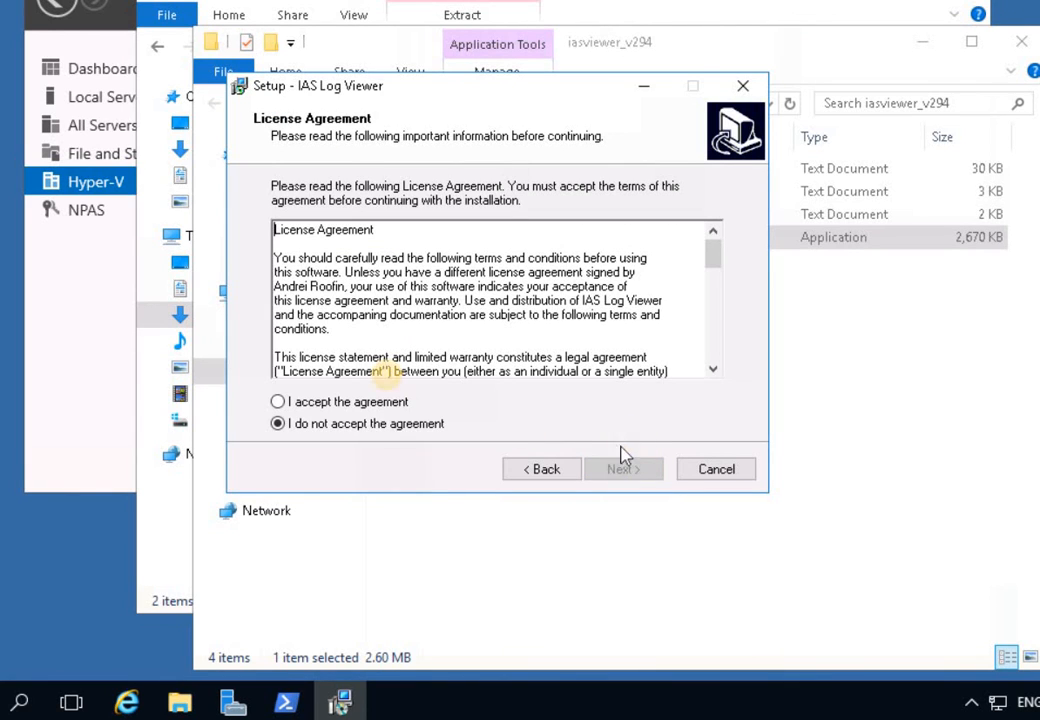
left_click(383, 400)
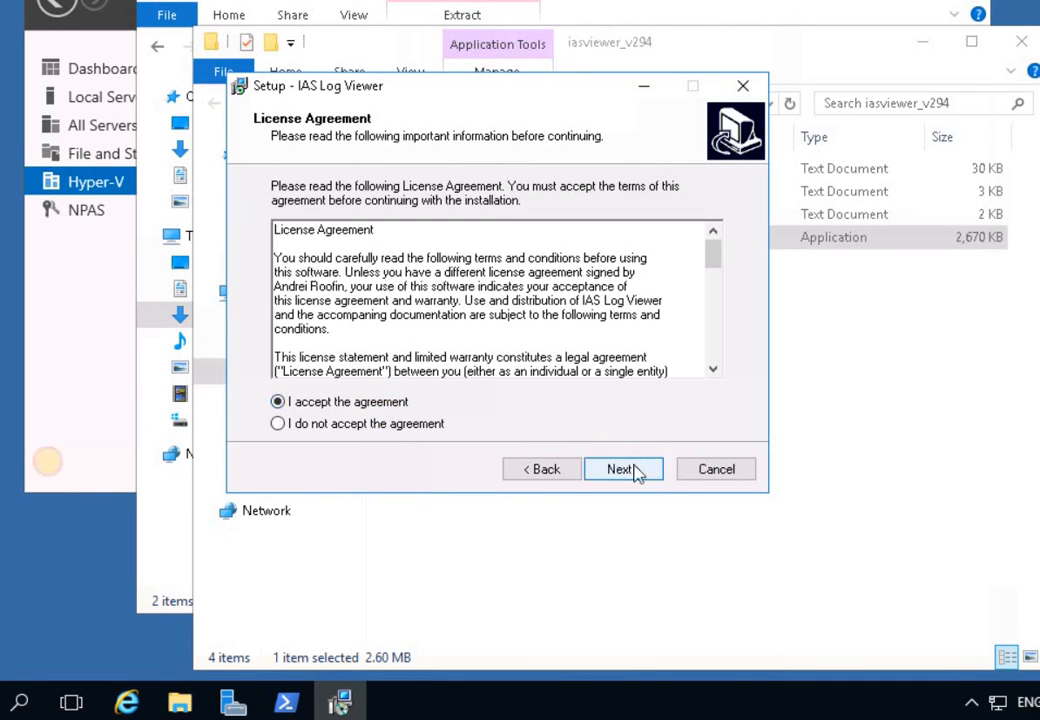
left_click(633, 471)
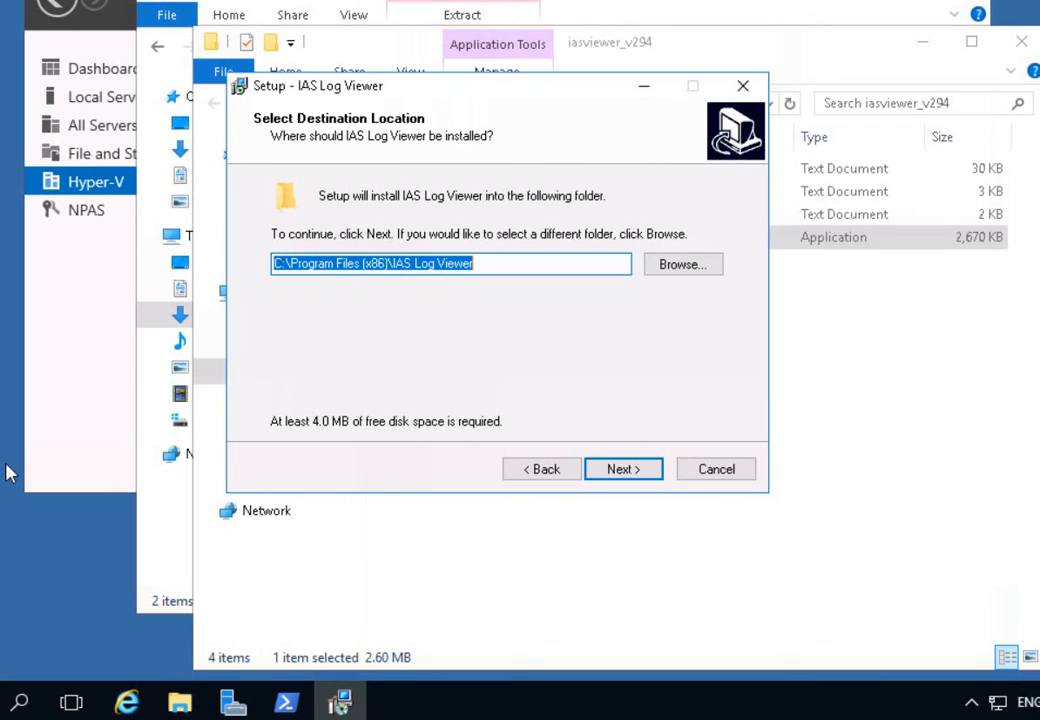
left_click(612, 478)
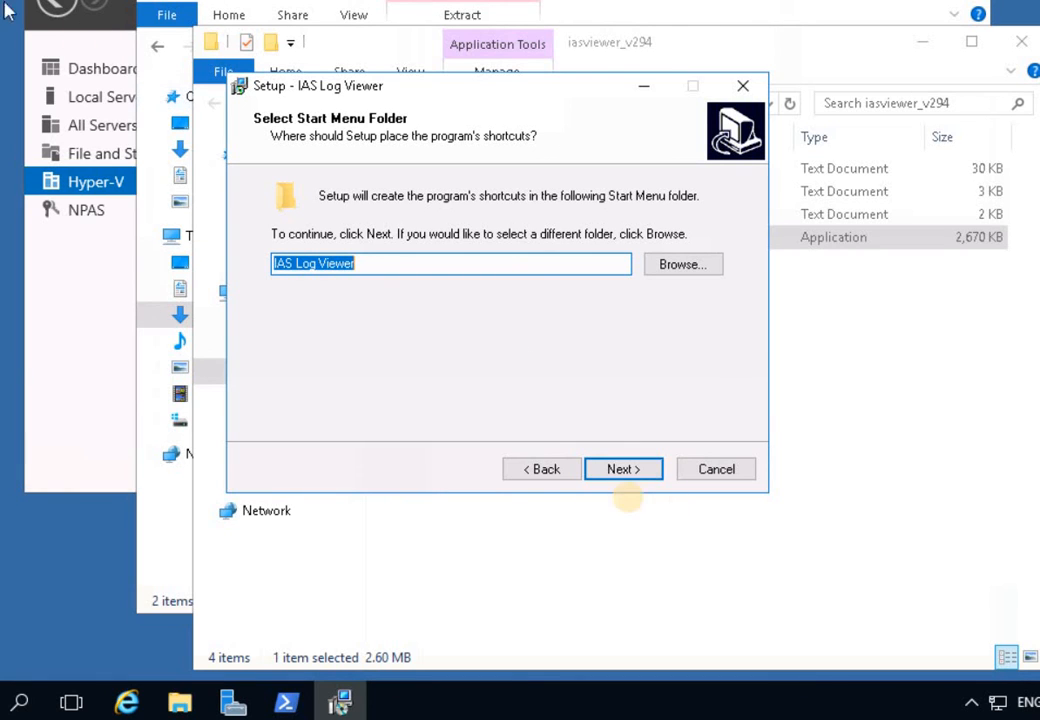
left_click(620, 469)
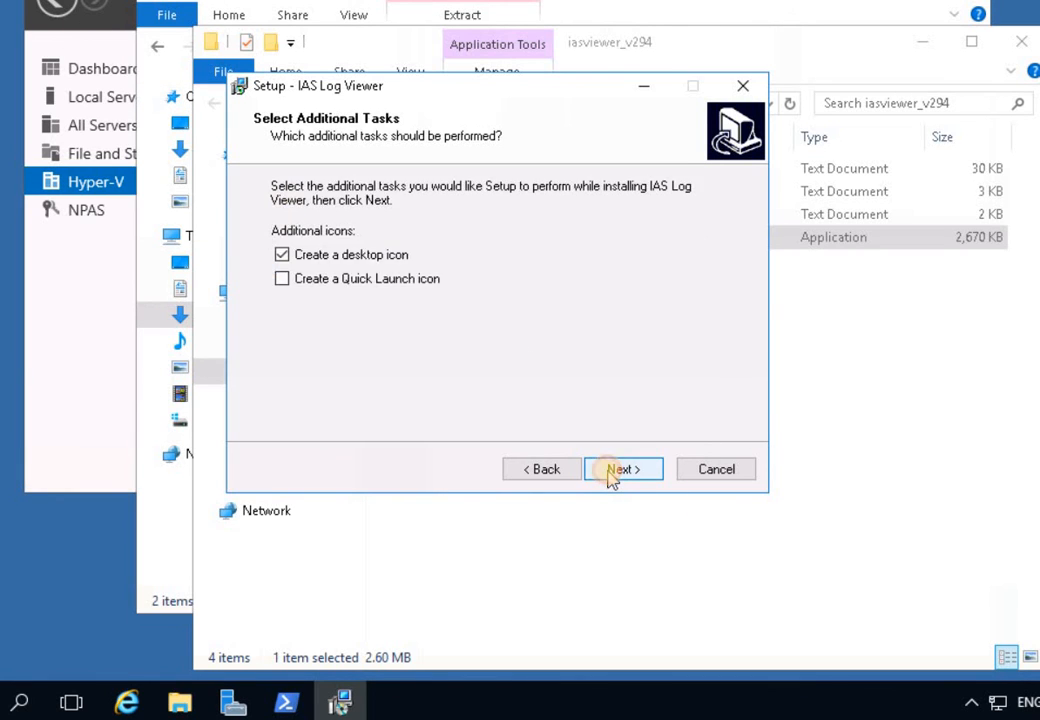
left_click(613, 476)
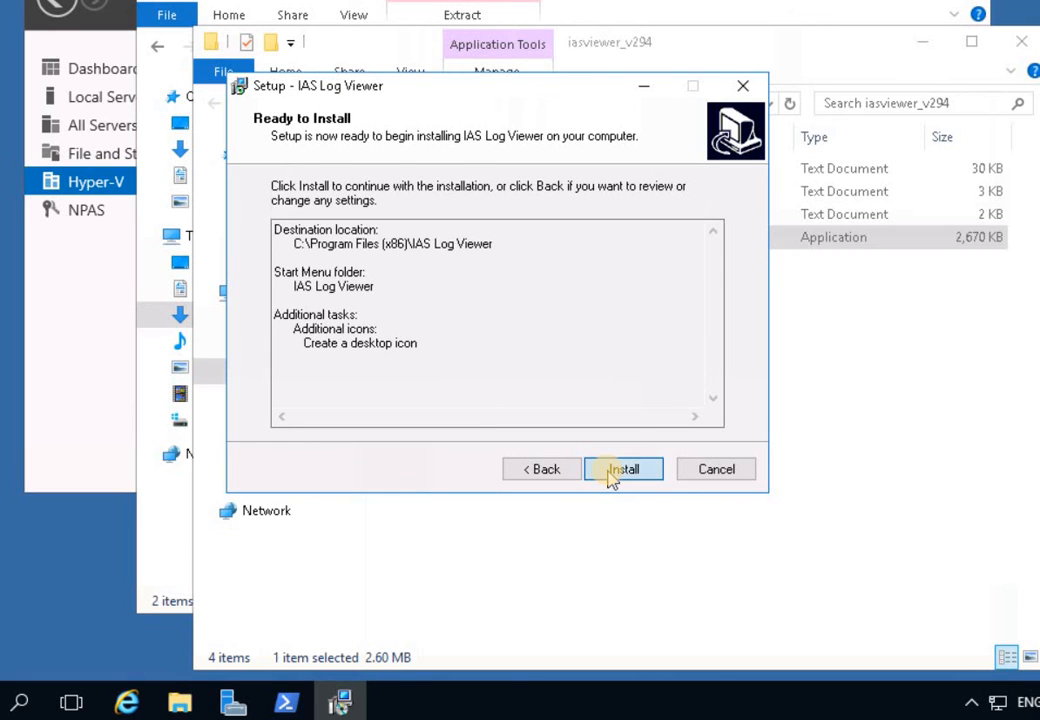
left_click(610, 476)
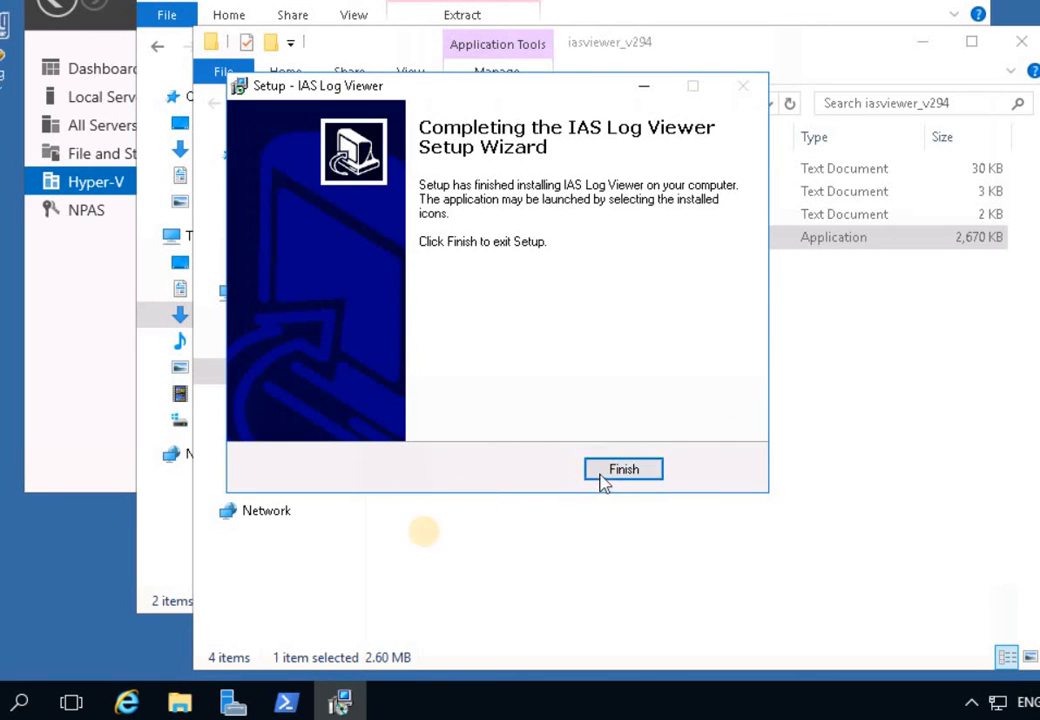
left_click(634, 472)
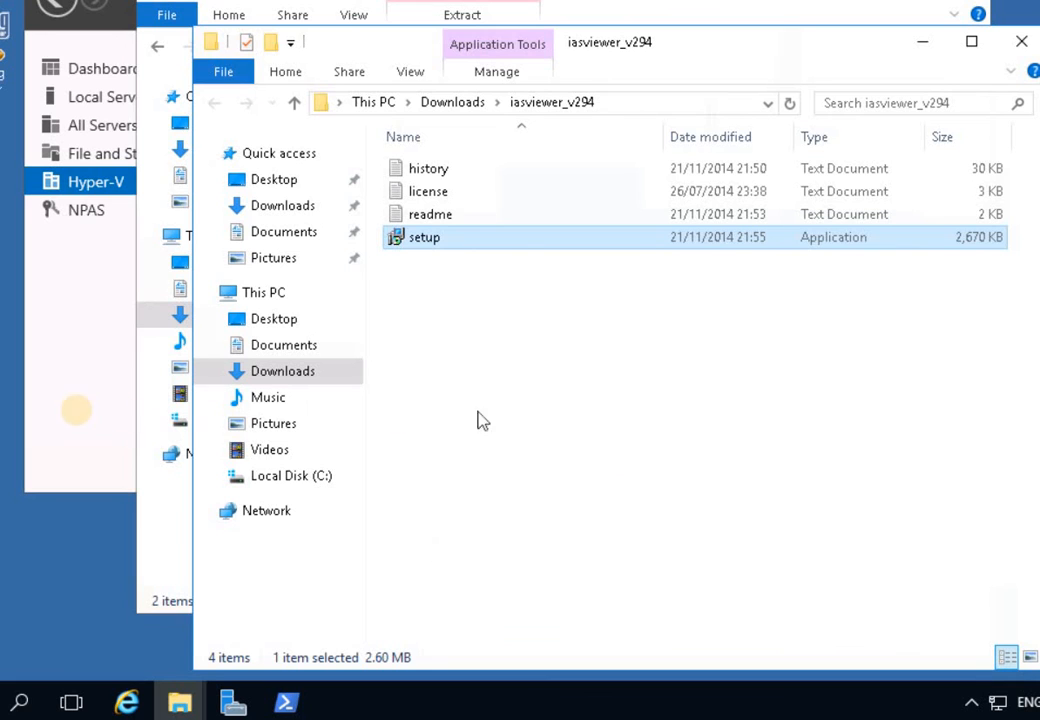
- Launch IAS Log Viewer and select the NPS log file from C:\Windows\system32\LogFiles
left_click(91, 387)
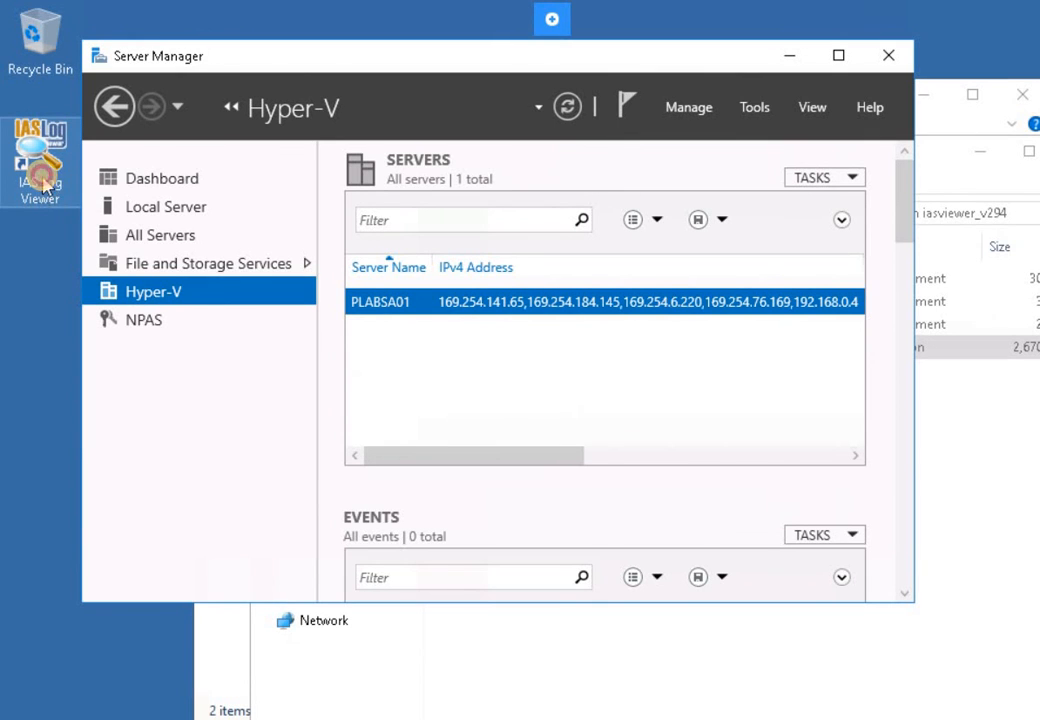
double_click(42, 180)
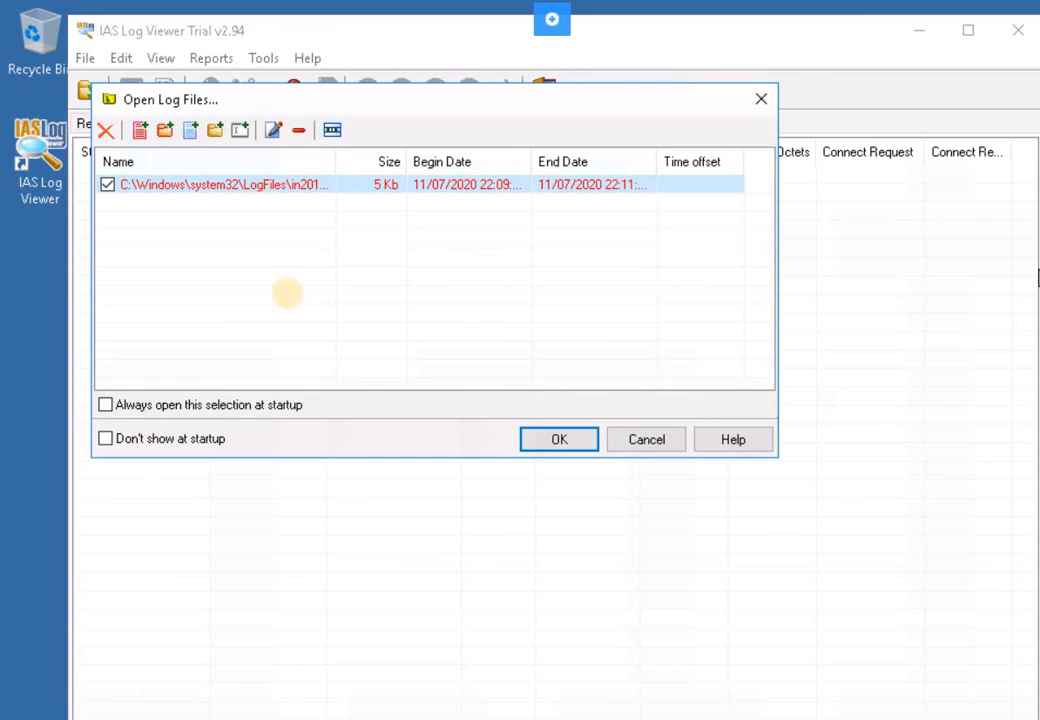
left_click(186, 223)
left_click(213, 188)
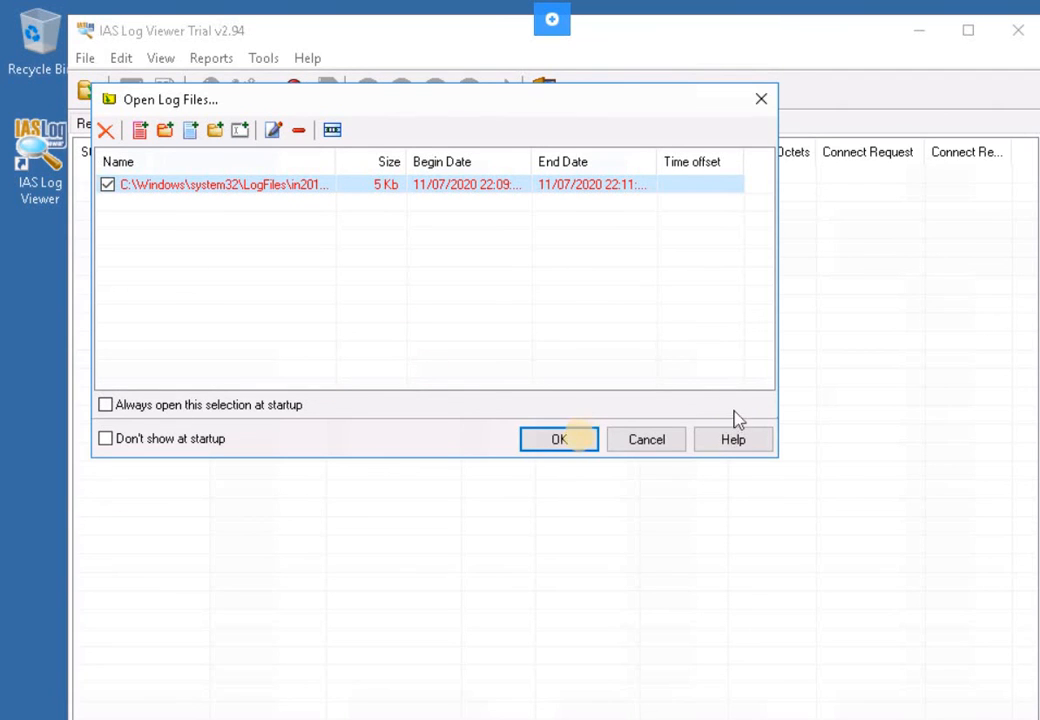
- Open the IN201107 log, widen the User Name column, and sort connections by Stop DateTime
left_click(578, 439)
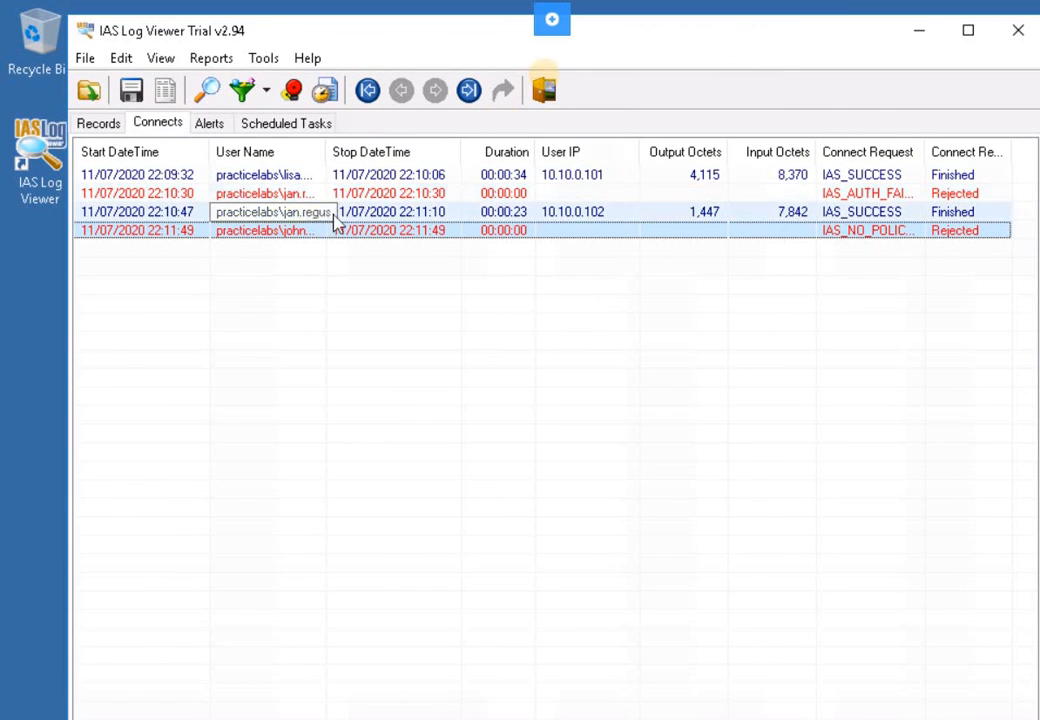
left_click_drag(470, 30, 432, 53)
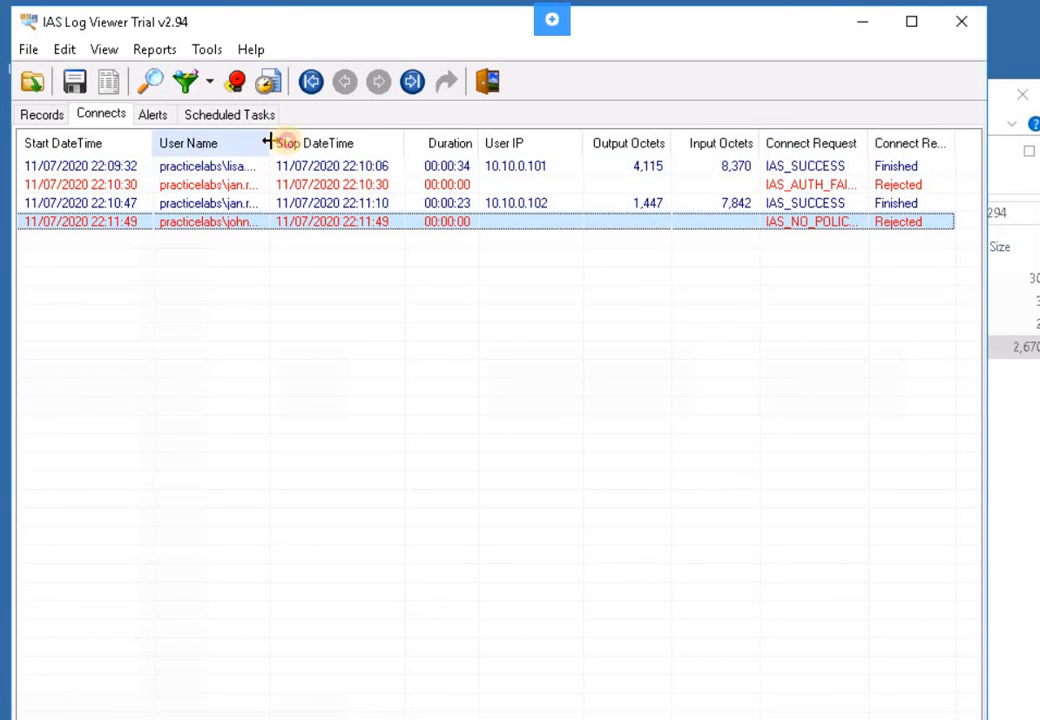
left_click_drag(270, 143, 339, 142)
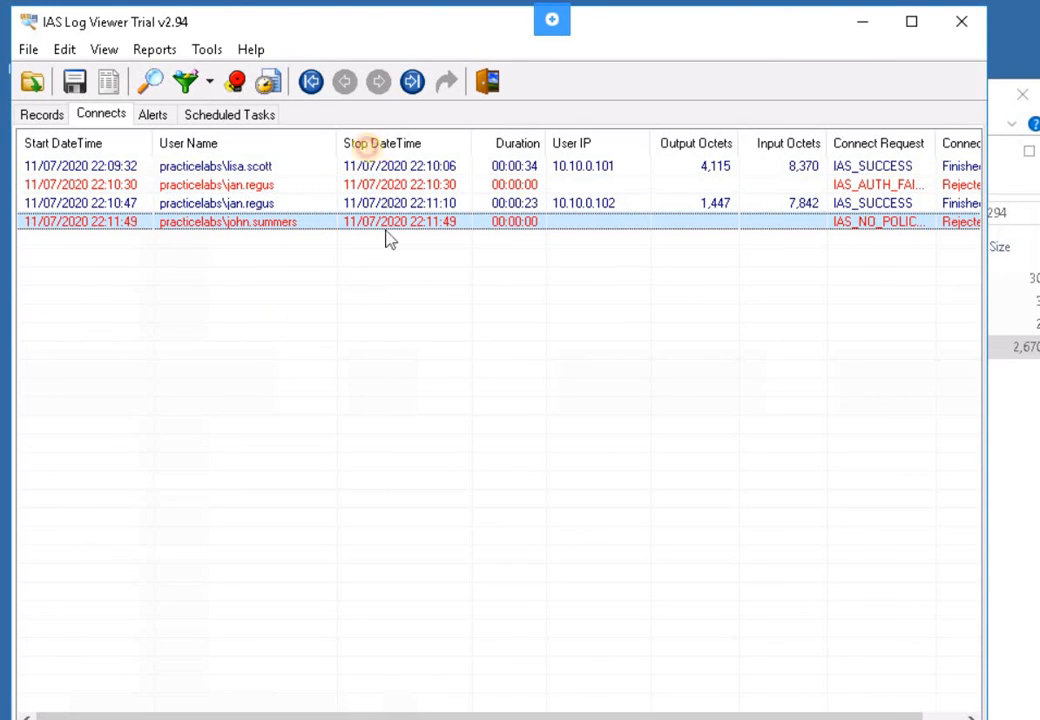
left_click(350, 145)
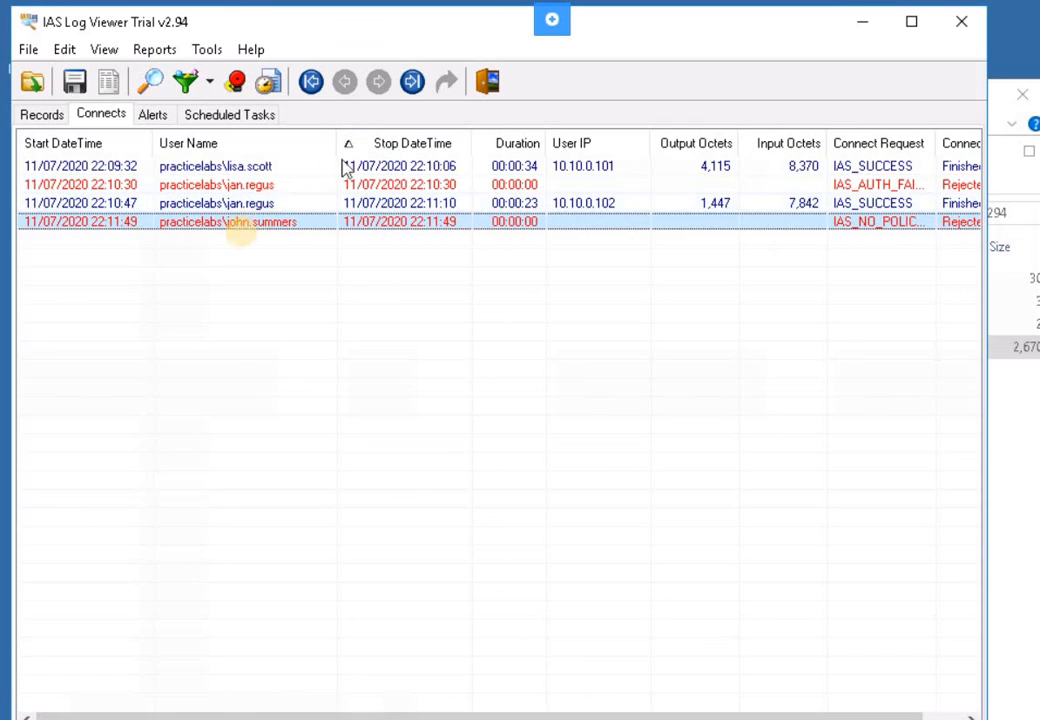
- Show Item Details for the rejected 22:11:49 connection and widen its Properties window
right_click(243, 226)
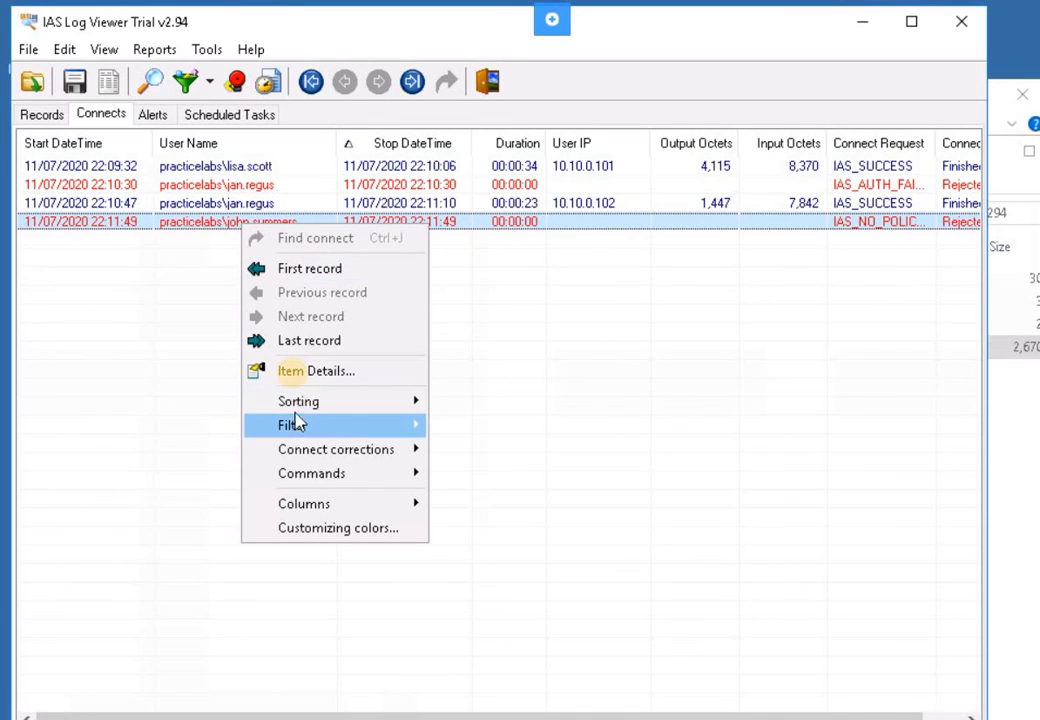
left_click(296, 374)
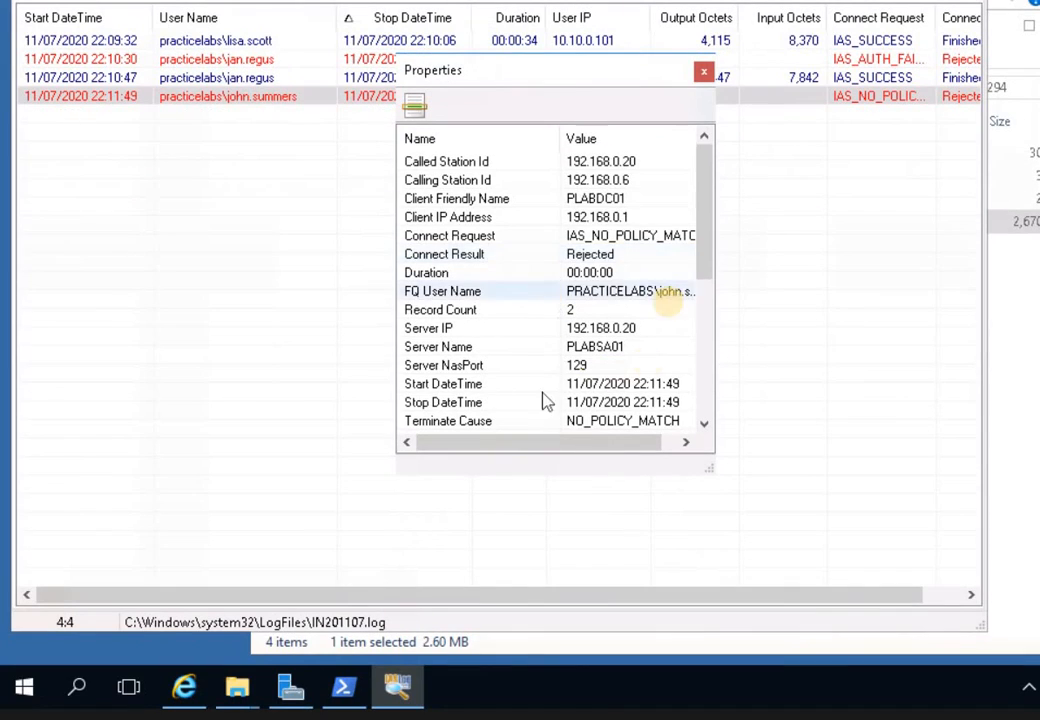
scroll(640, 450, "down", 4)
scroll(627, 334, "down", 1)
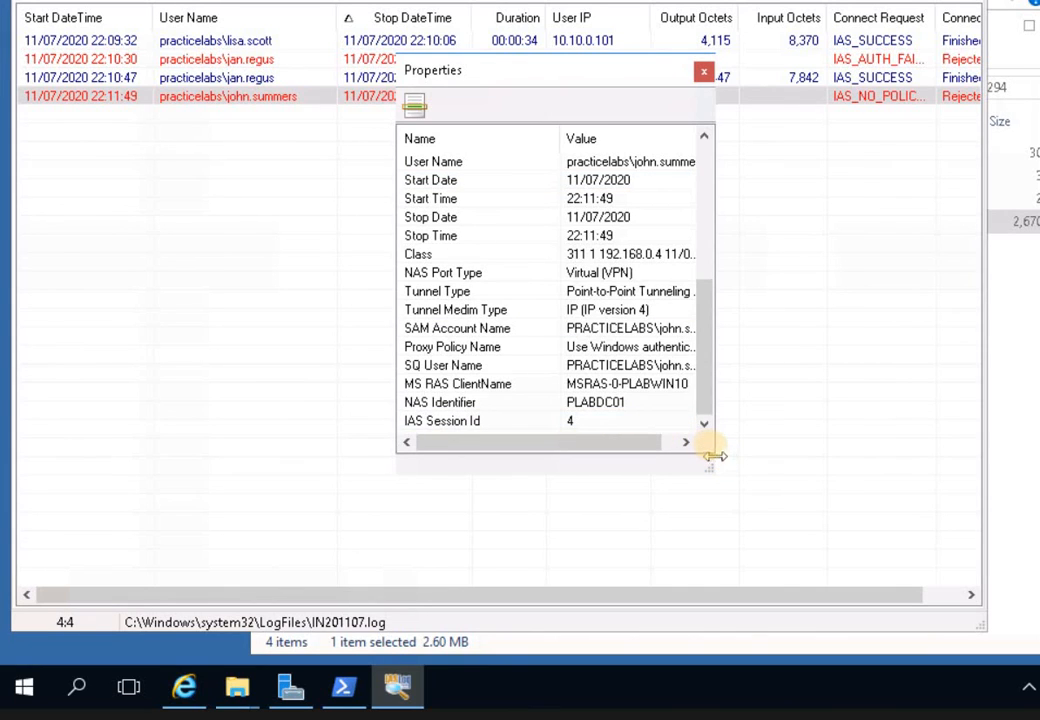
left_click_drag(705, 462, 931, 598)
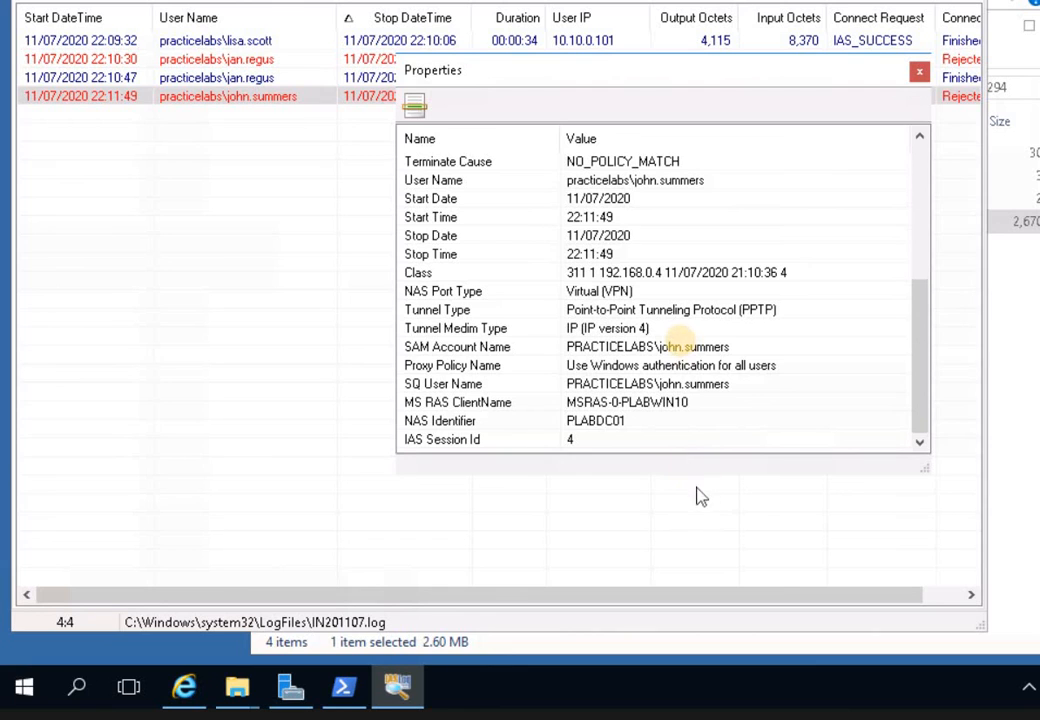
- Review SAM Account Name, Proxy Policy Name, NAS Identifier and Record Count, then switch to Records
left_click(686, 347)
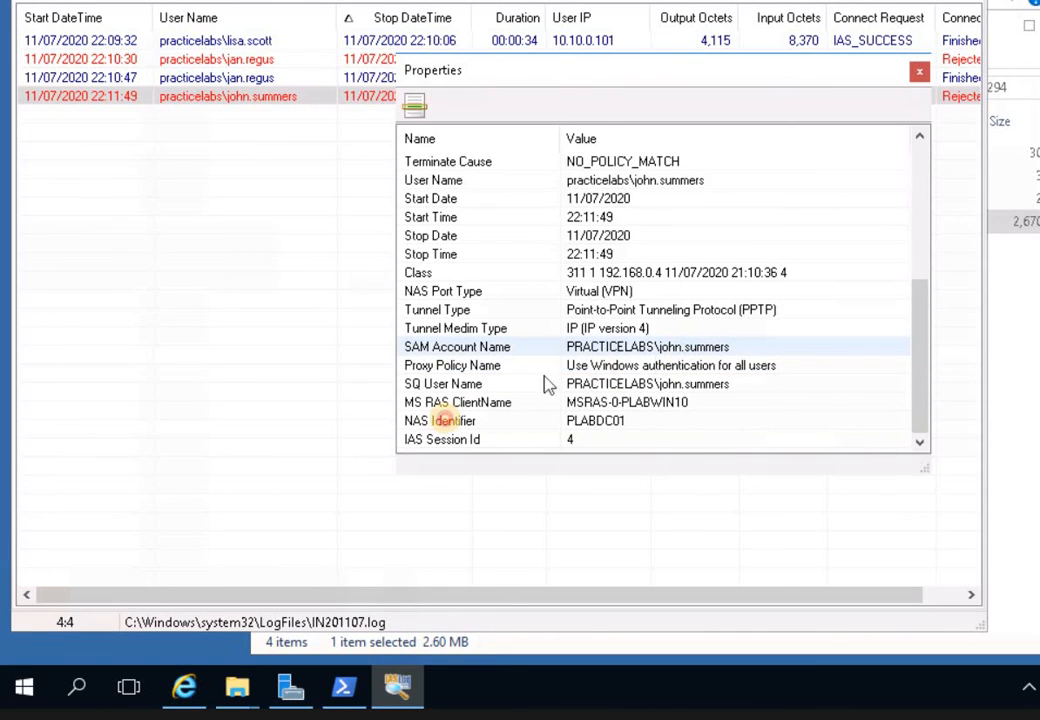
left_click(452, 366)
left_click(447, 421)
scroll(453, 368, "up", 5)
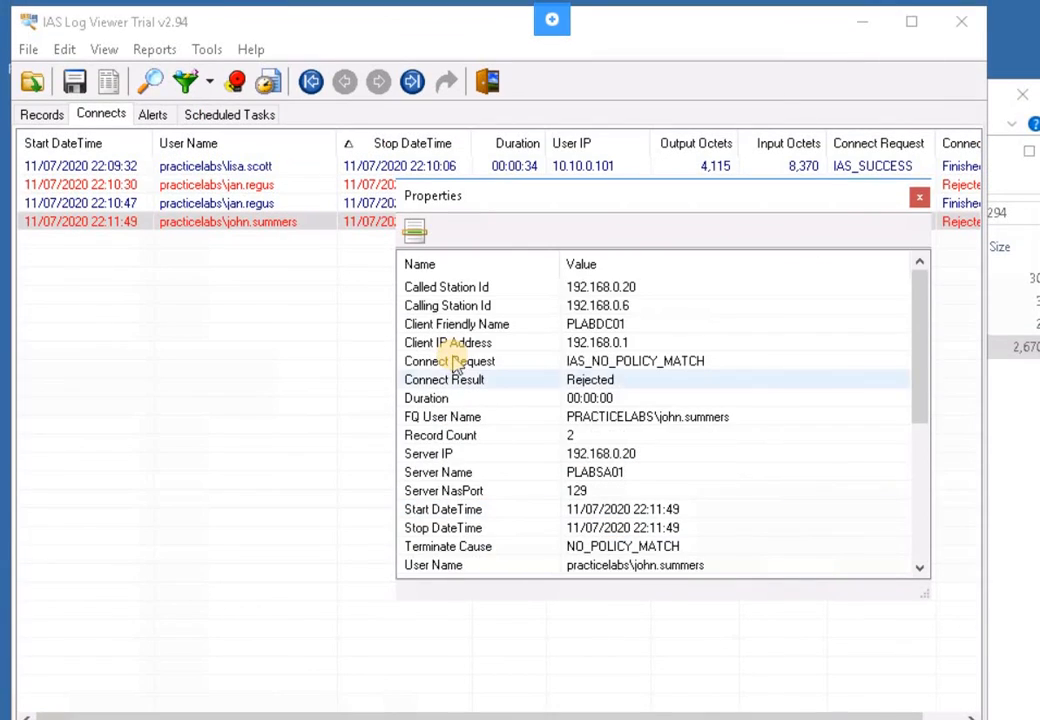
left_click(490, 436)
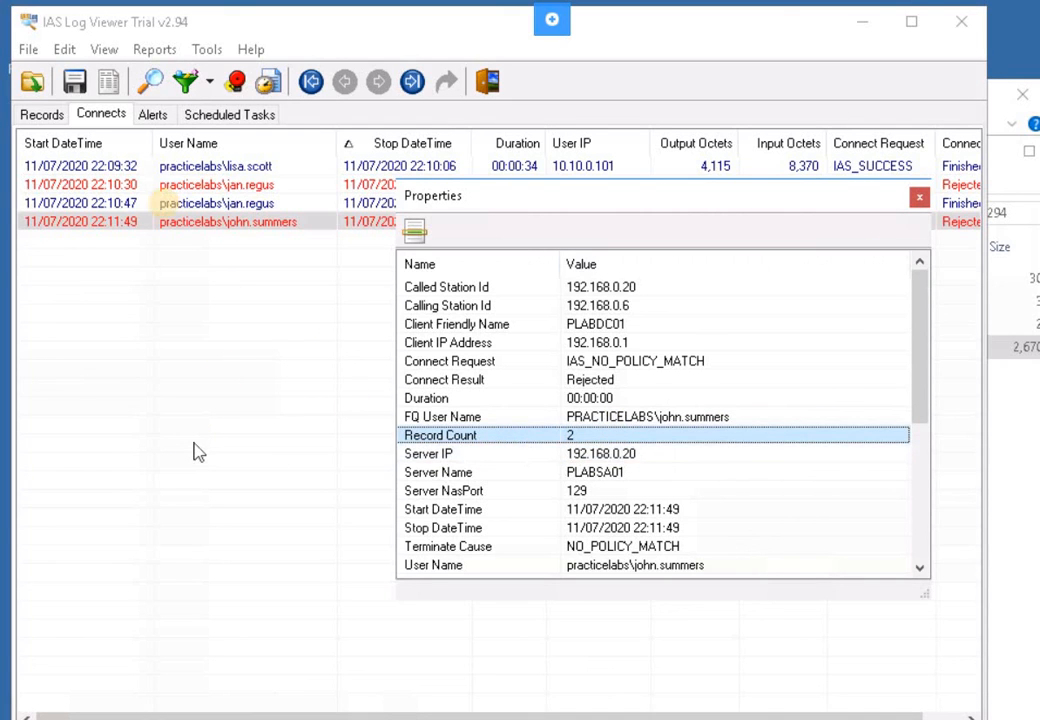
left_click(183, 222)
left_click(34, 117)
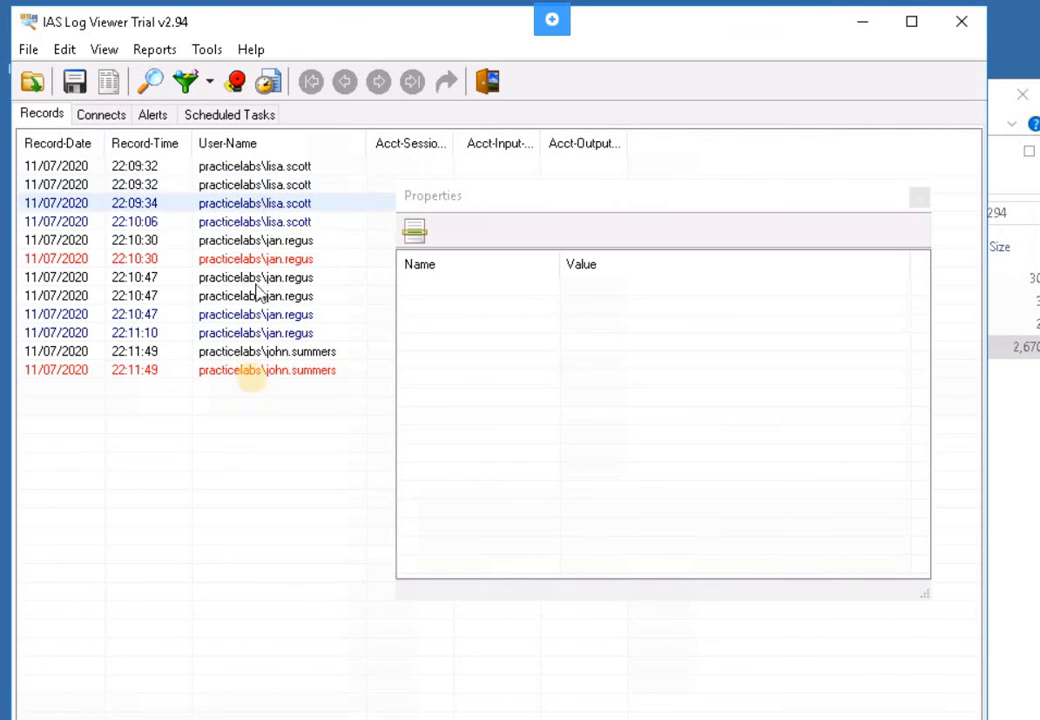
- Read the last 22:11:49 record's Client-Vendor, Class and NAS-IP-Address descriptions, then close IAS Log Viewer
left_click(255, 378)
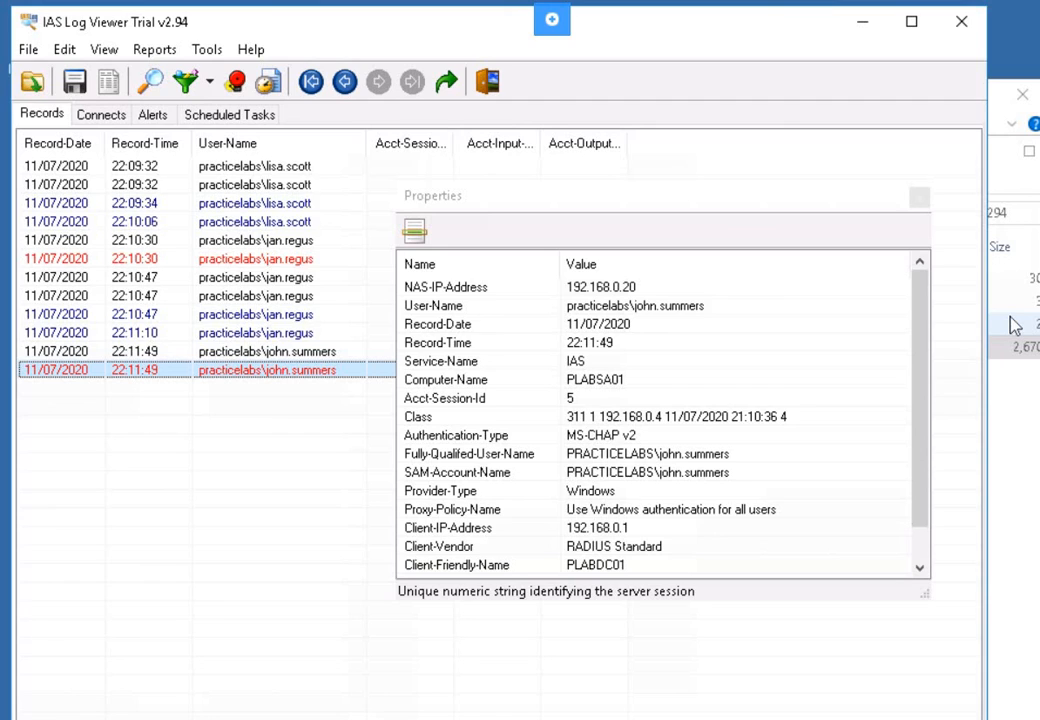
left_click(410, 548)
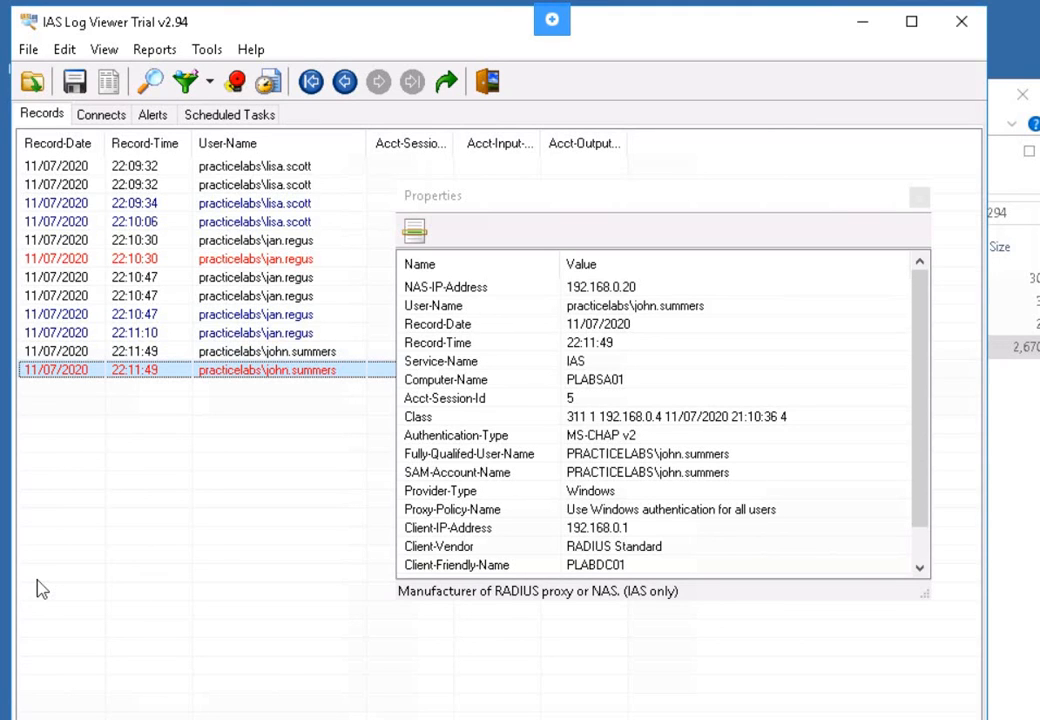
left_click(450, 418)
left_click(258, 479)
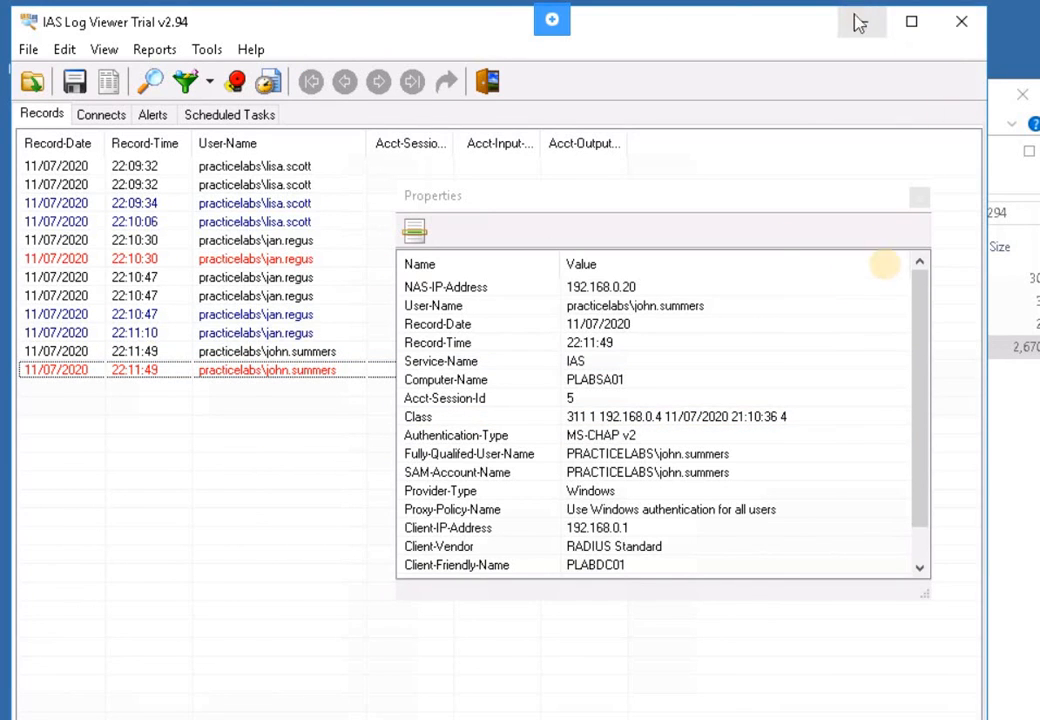
left_click(892, 286)
left_click(960, 22)
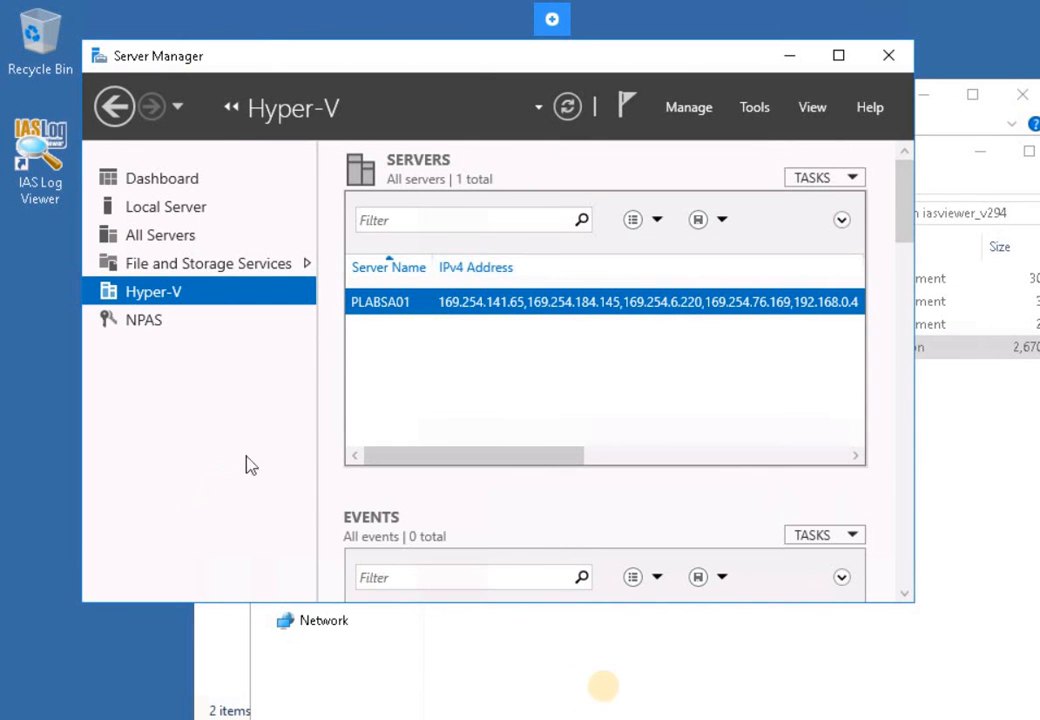
- Return to Server Manager, minimise it, and launch Network Policy Server from the taskbar
left_click(415, 640)
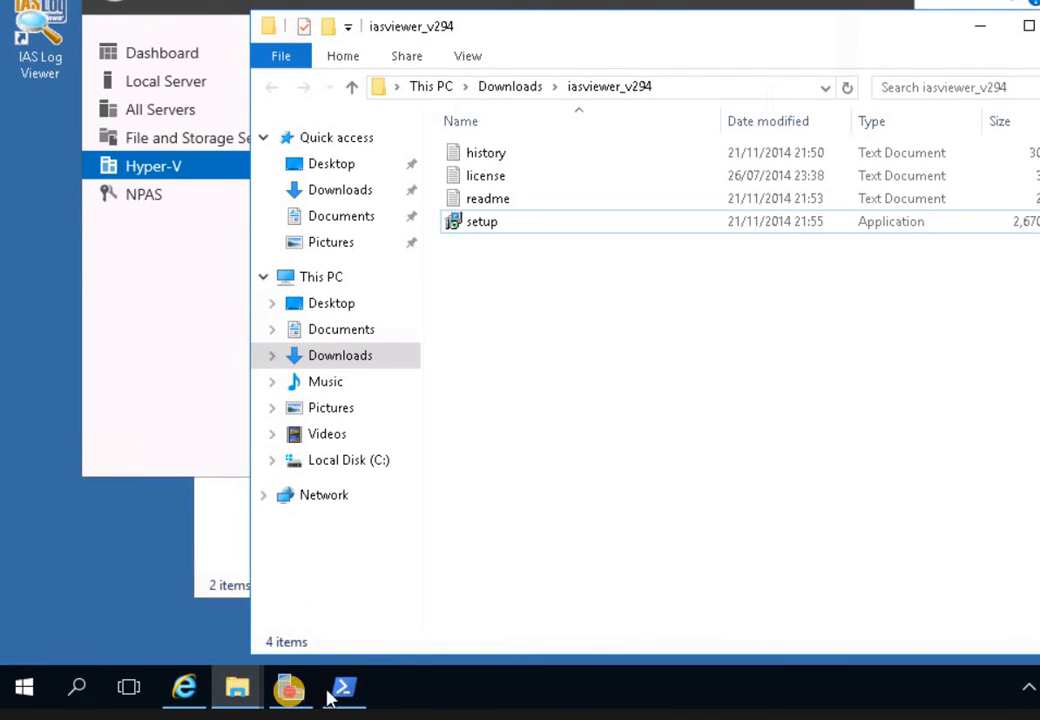
left_click(291, 692)
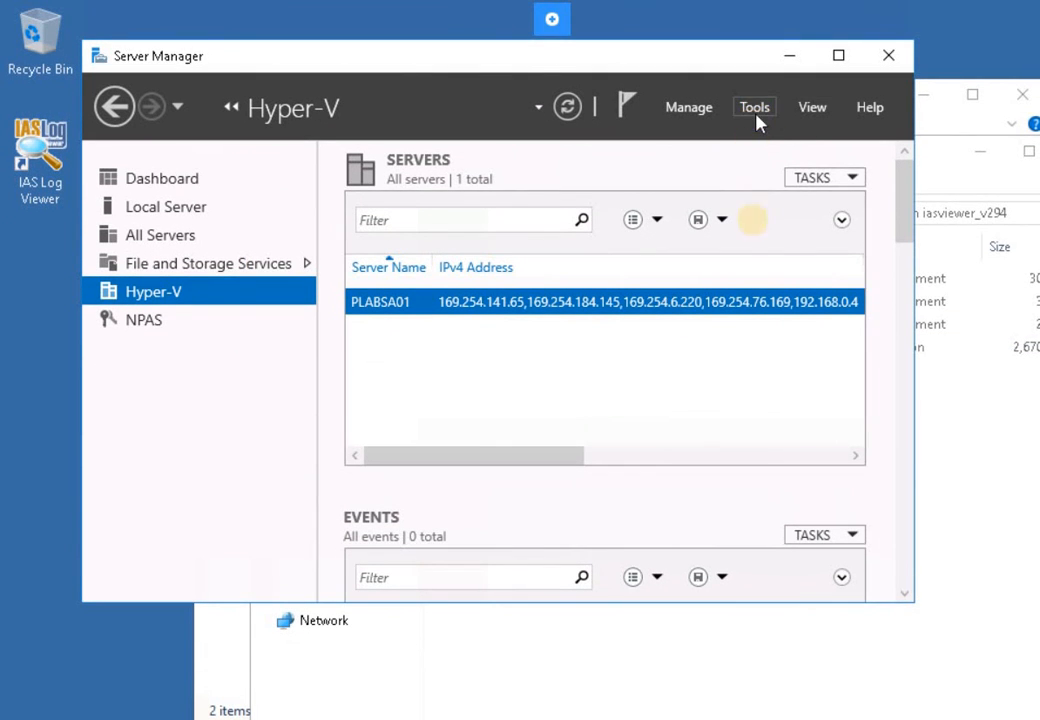
left_click(757, 115)
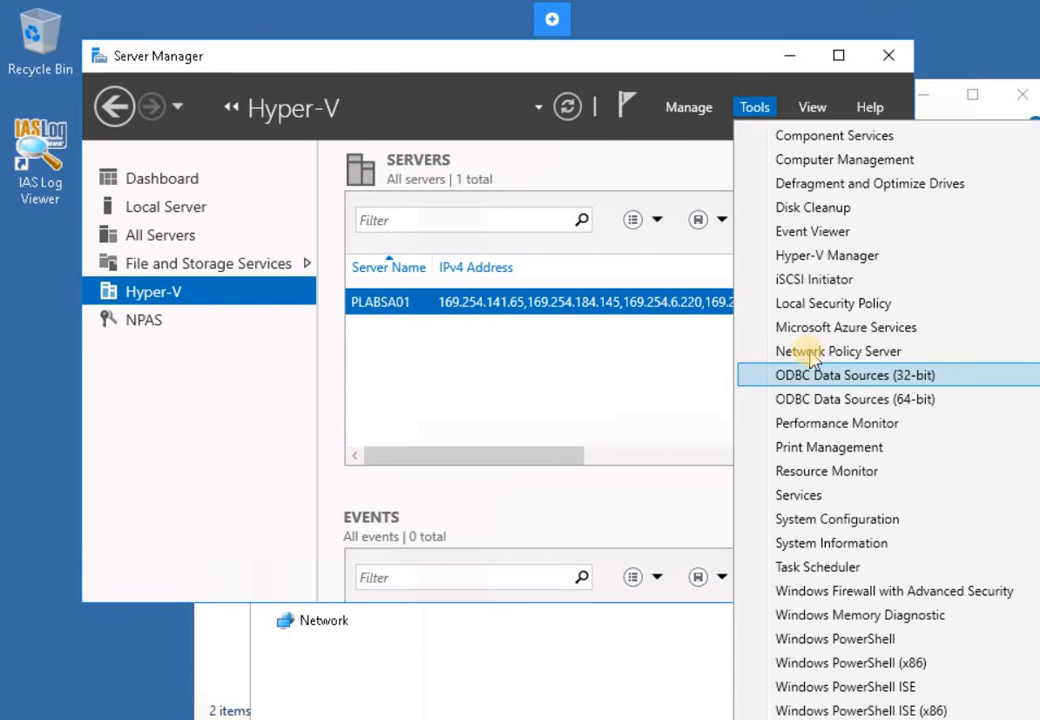
left_click(35, 347)
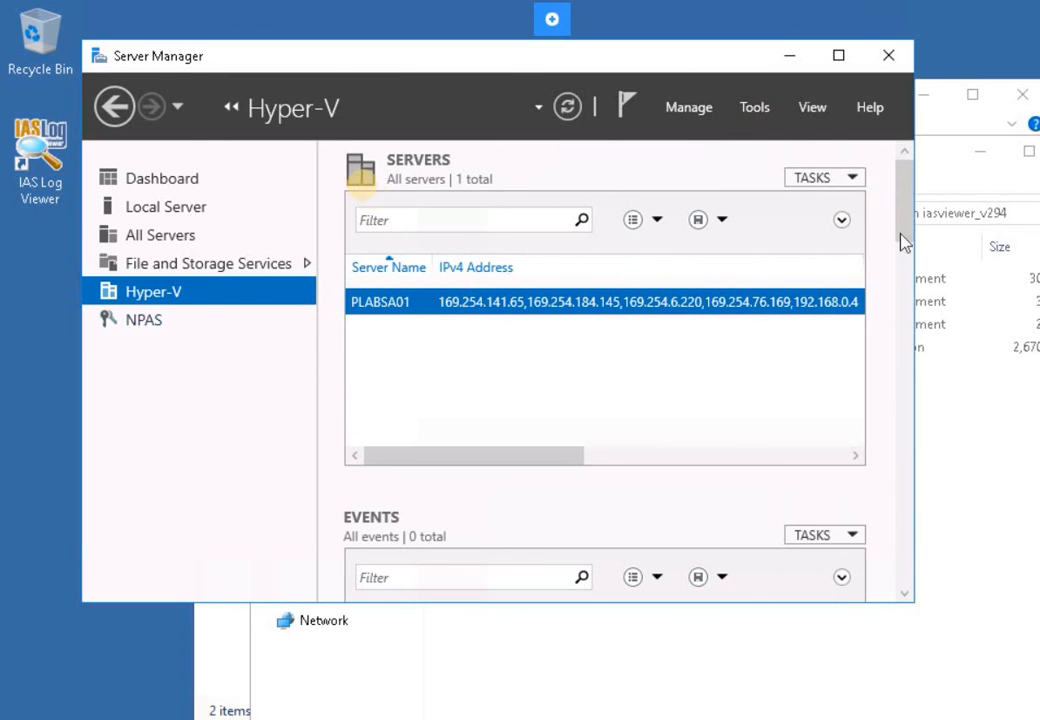
left_click(791, 58)
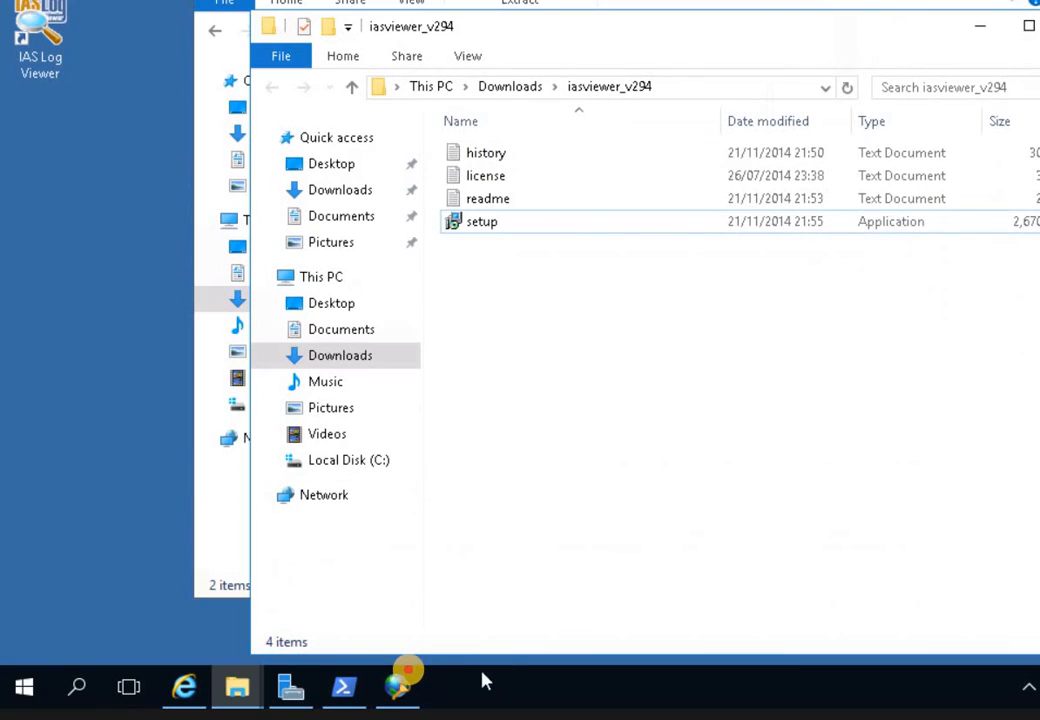
left_click(398, 686)
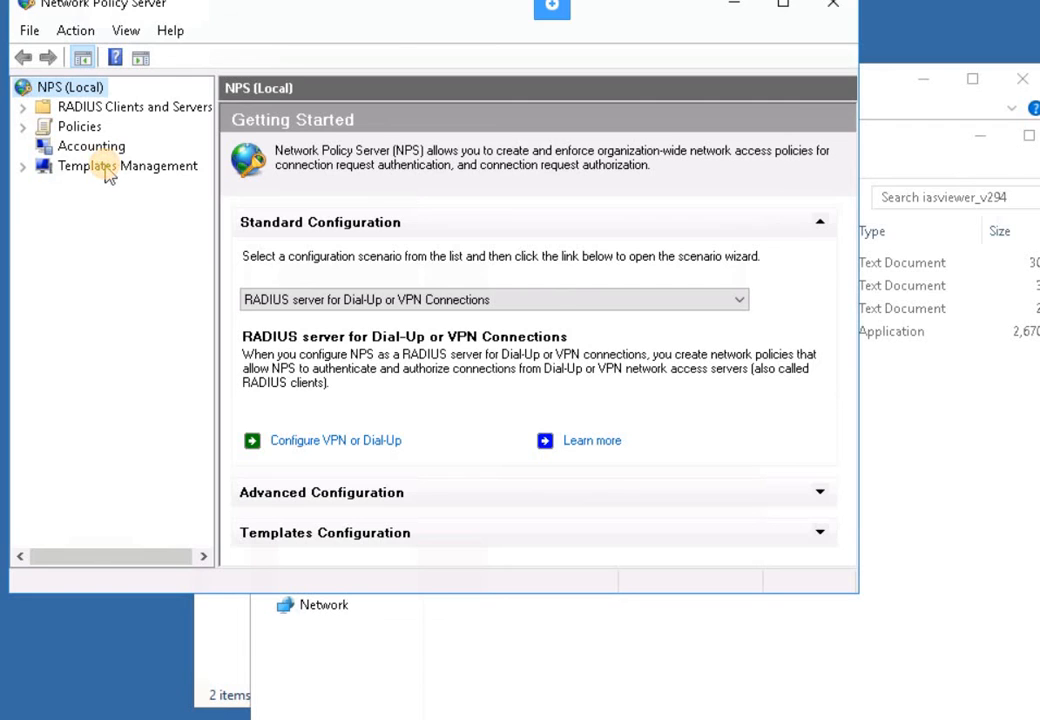
- Export all templates from Templates Management to PLABS NPS.xml in System32
left_click(110, 172)
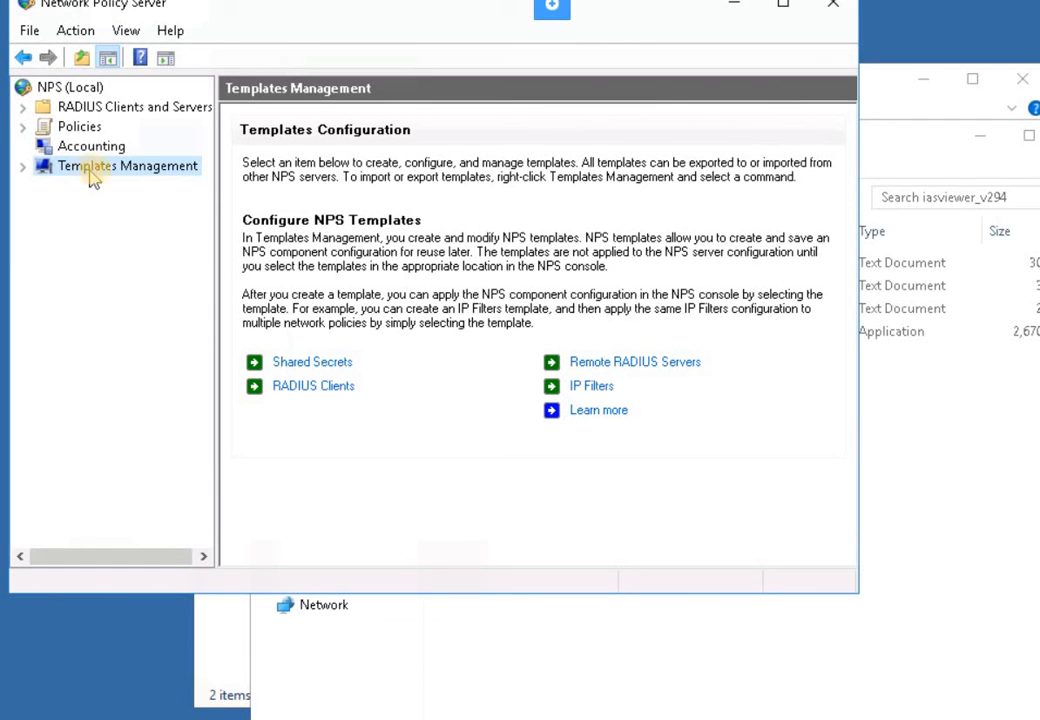
right_click(93, 177)
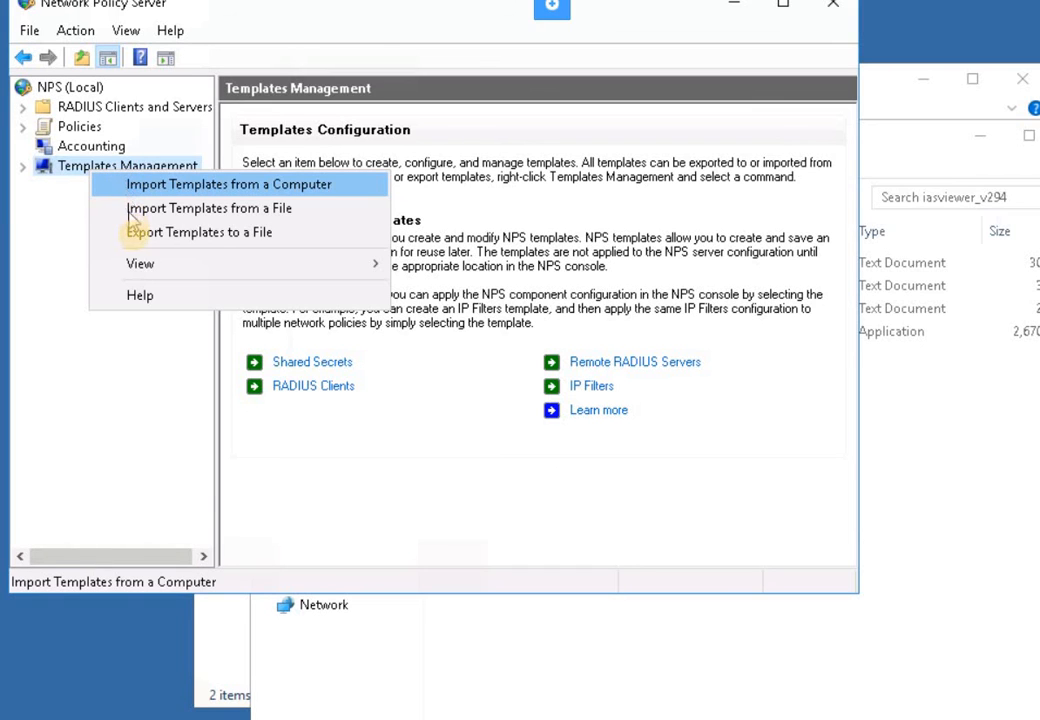
left_click(136, 240)
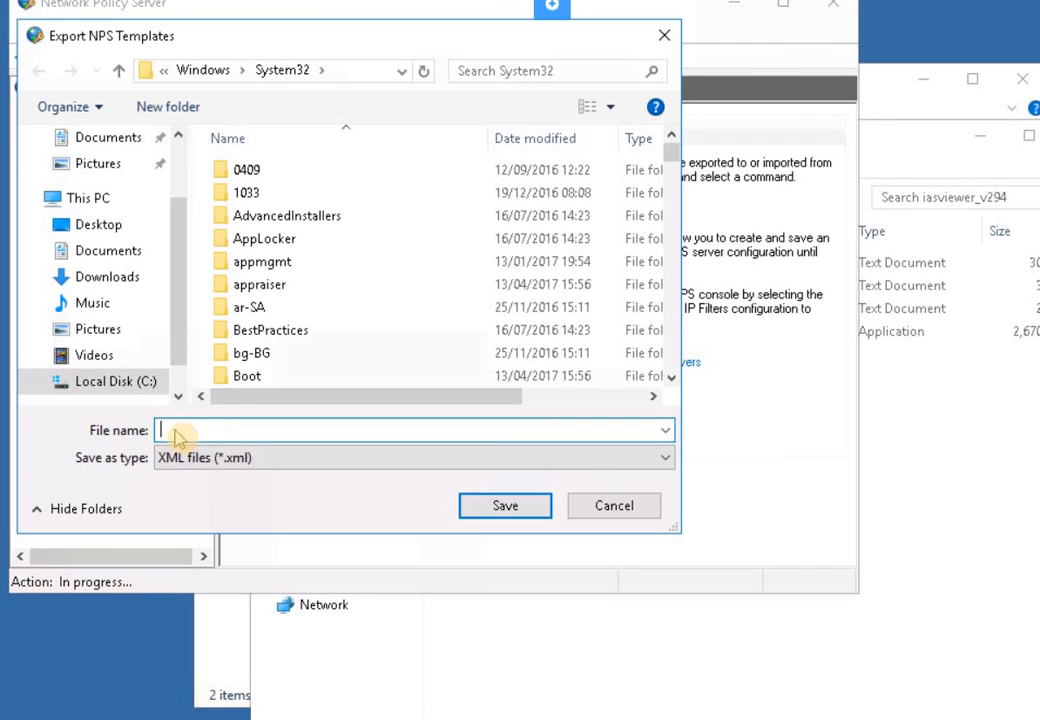
type("LABS")
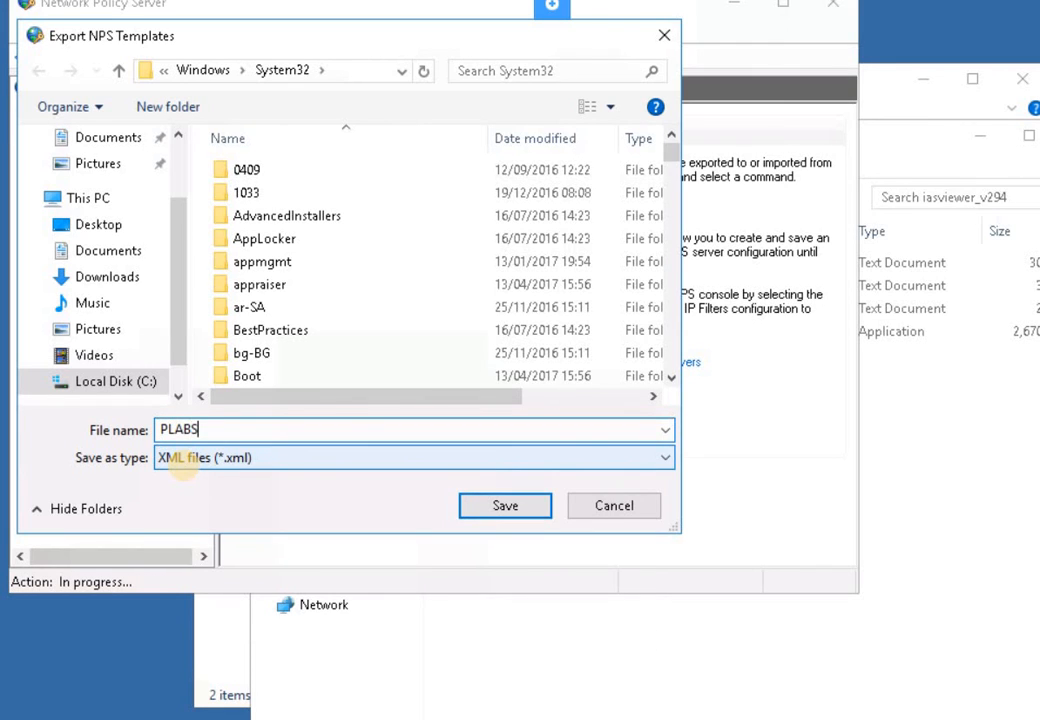
type(" NPS")
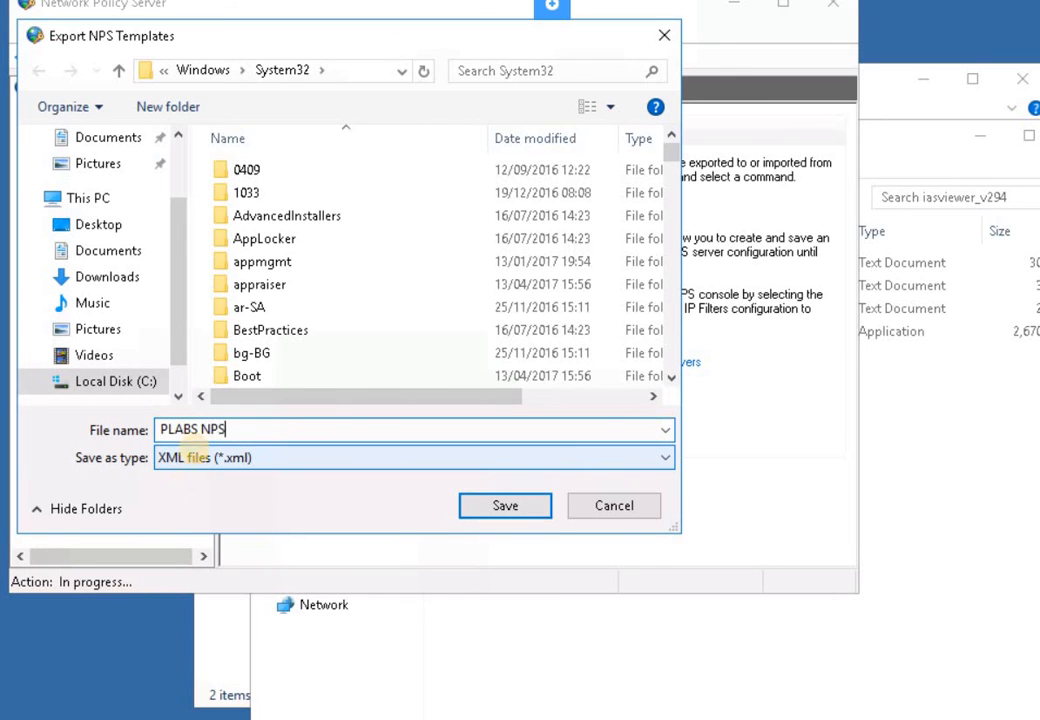
left_click(505, 506)
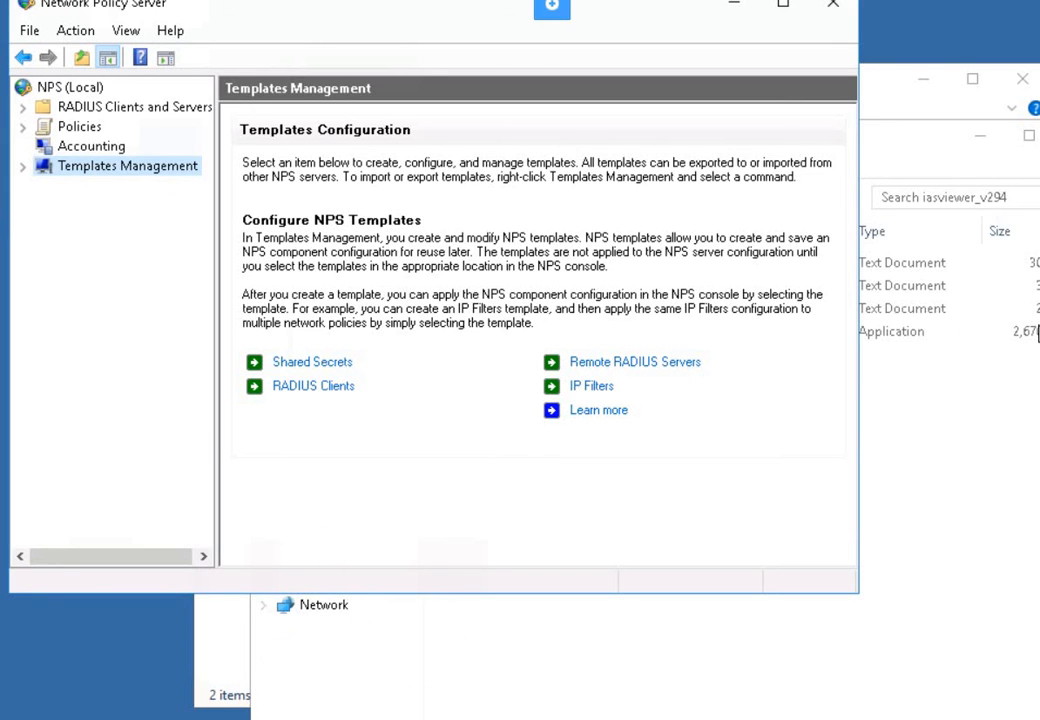
- Switch to the slideshow and advance to the Task for the Lab slide
key("alt+Tab")
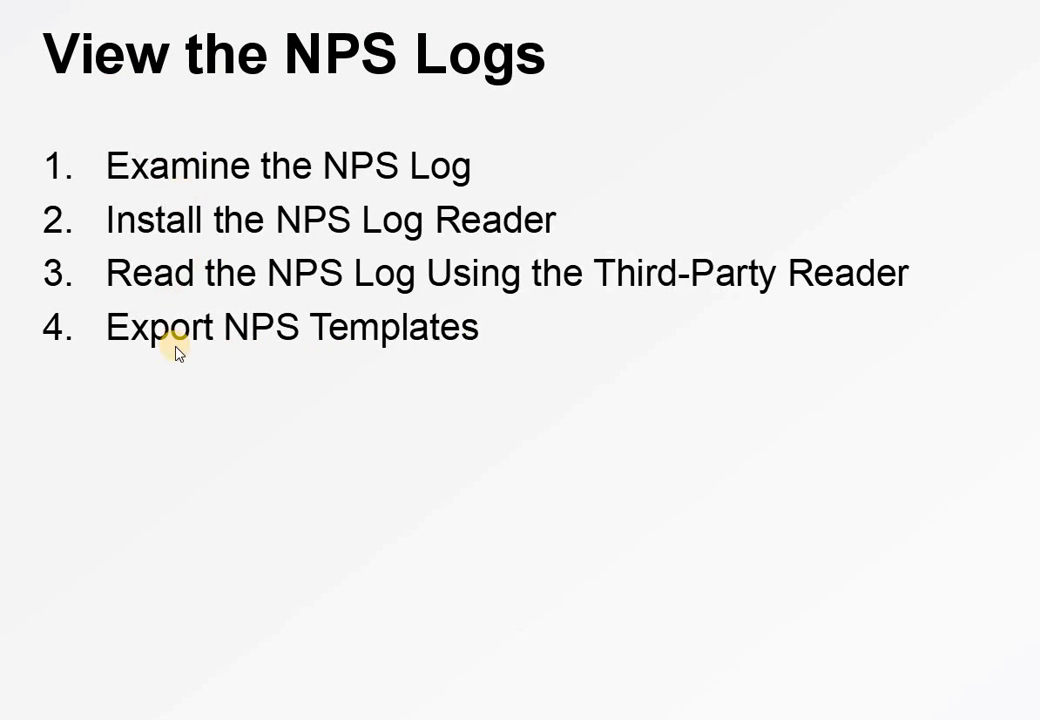
left_click(316, 434)
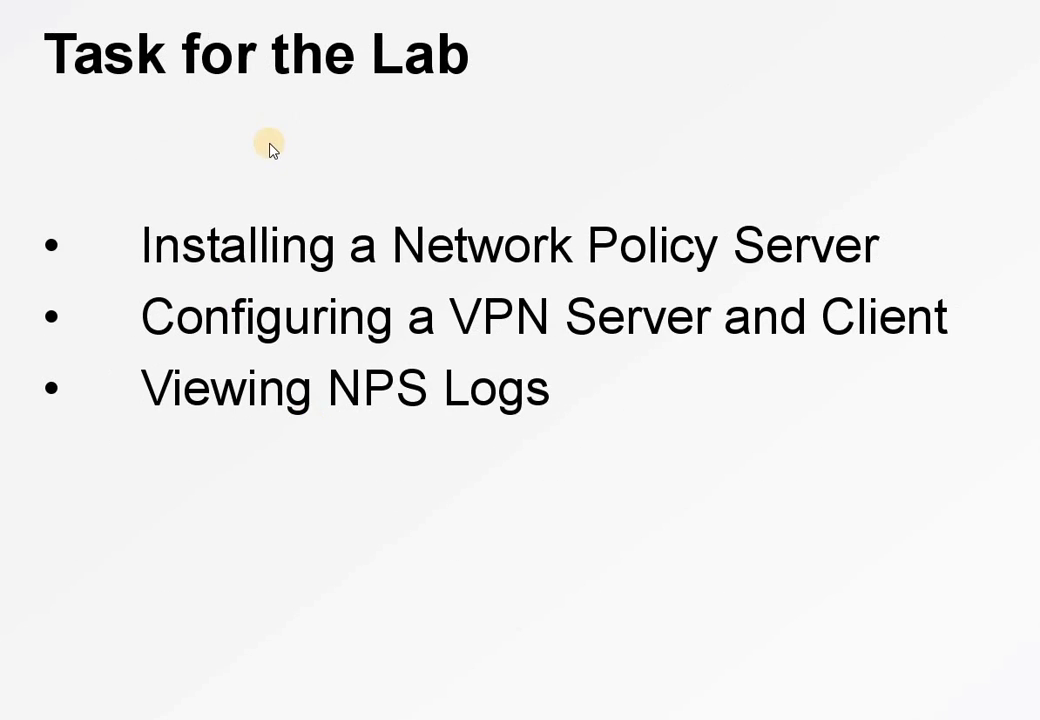